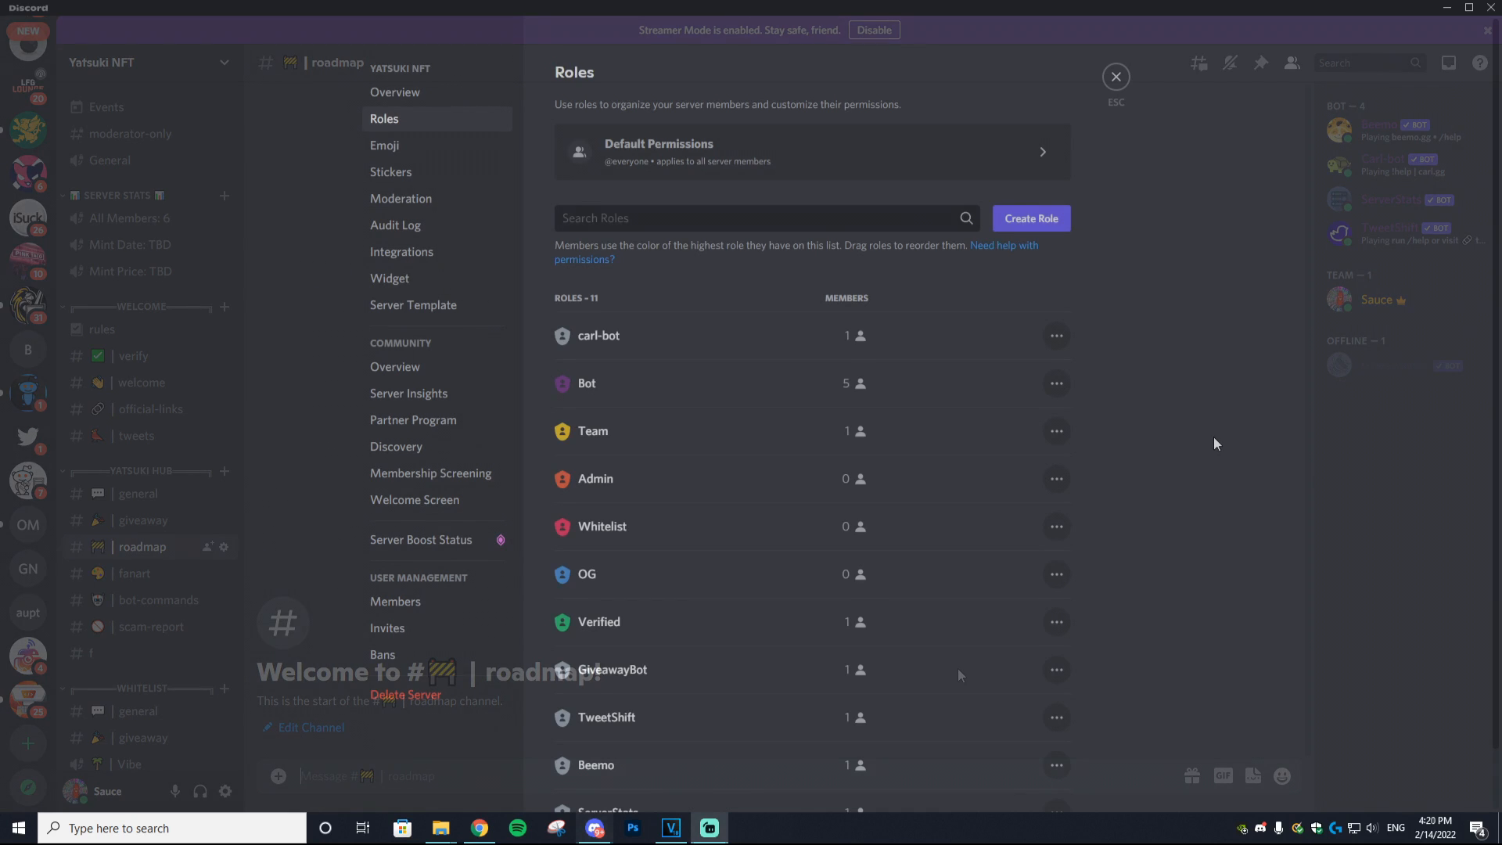
{"action": "scroll", "coordinate": [1213, 436], "scroll_direction": "down", "scroll_amount": 1}
{"action": "scroll", "coordinate": [1214, 440], "scroll_direction": "down", "scroll_amount": 1}
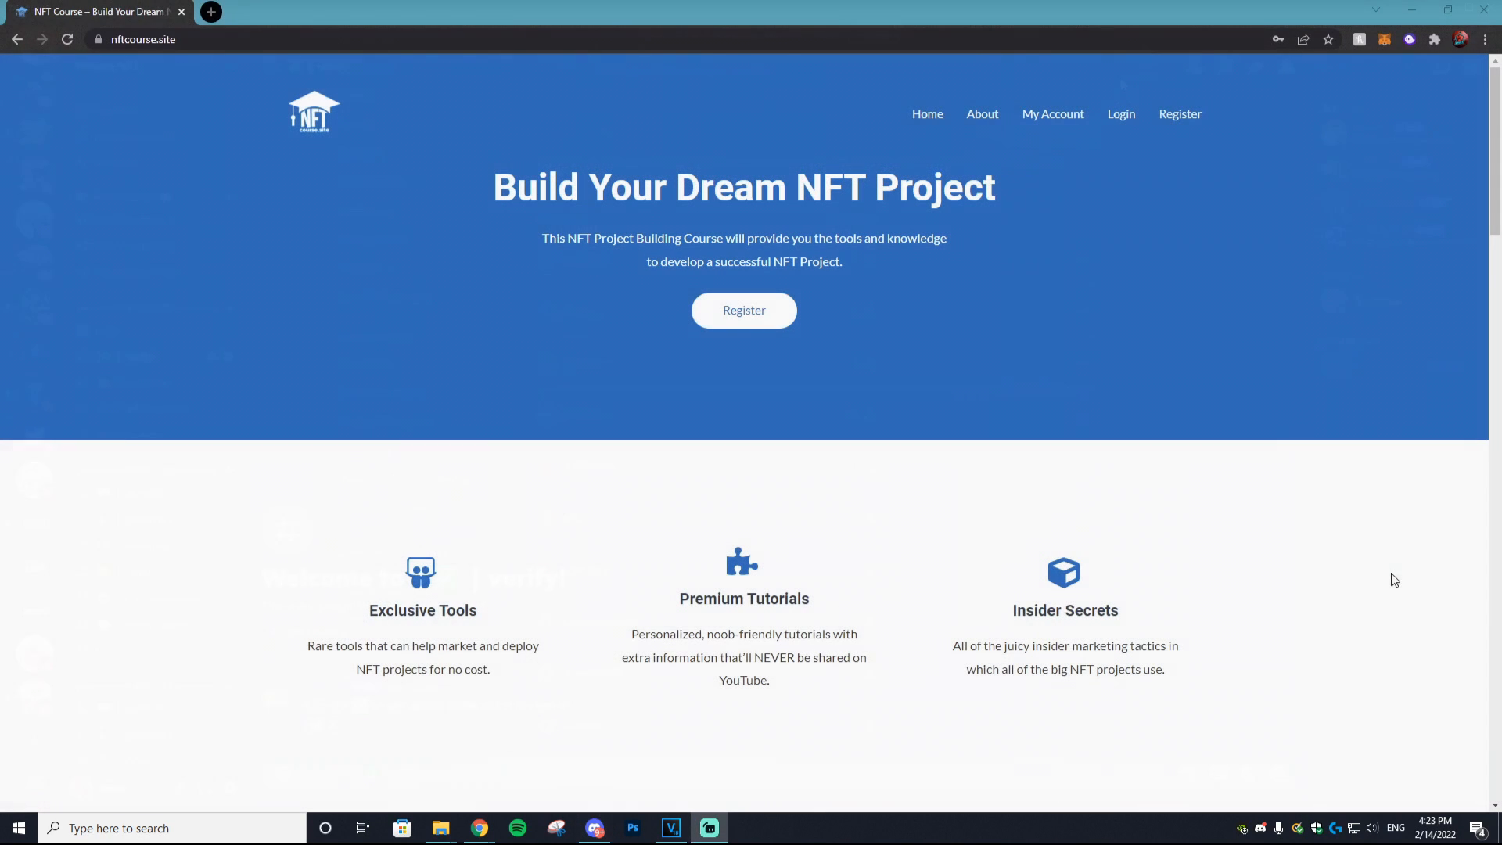
- Review the NFT Course home page, covering its features, course content, price, additional benefits and purchase instructions
{"action": "scroll", "coordinate": [954, 465], "scroll_direction": "down", "scroll_amount": 6}
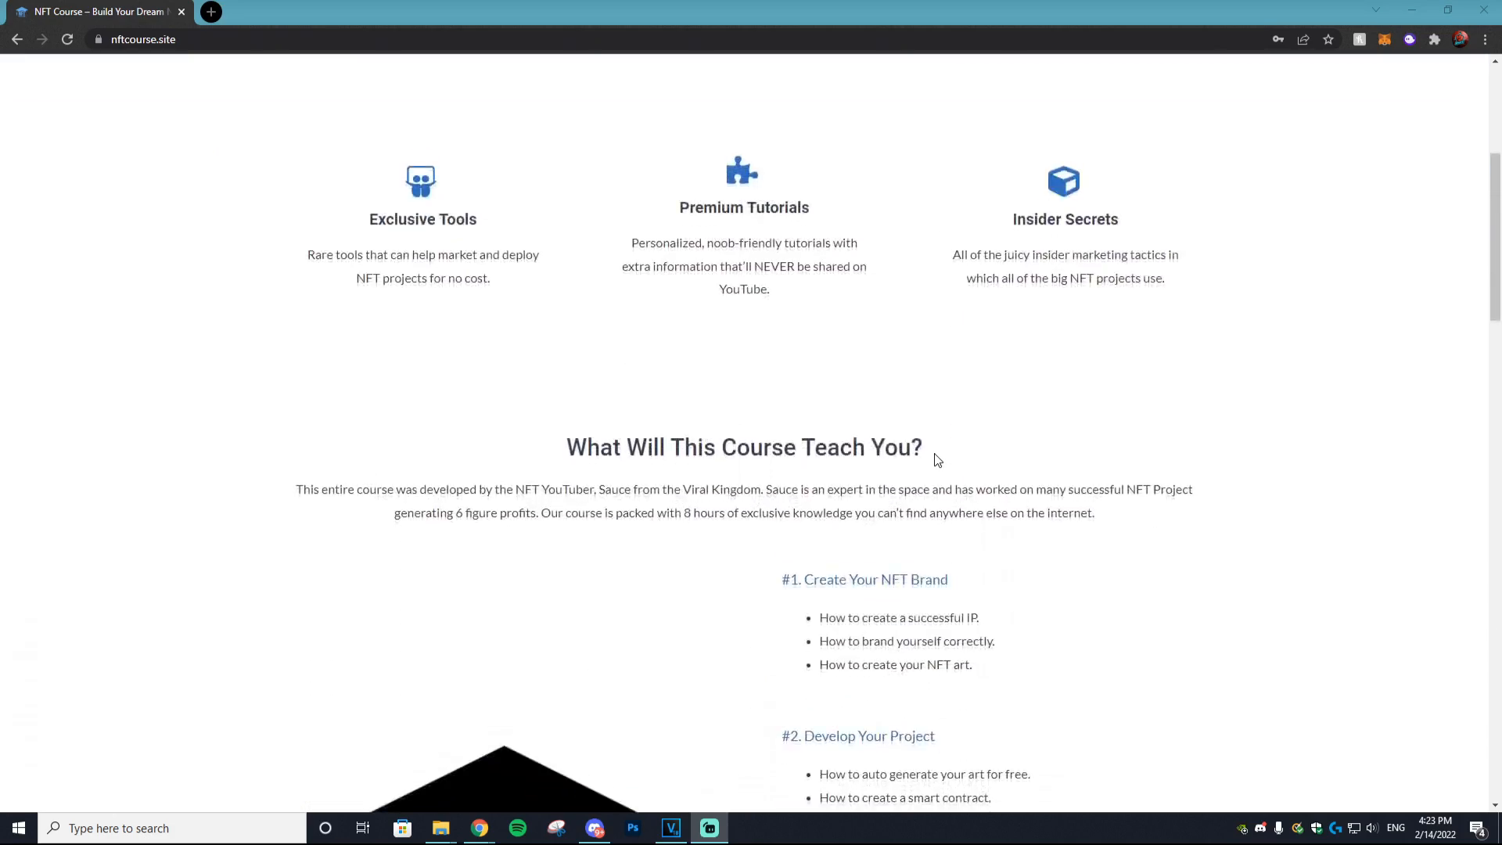
{"action": "scroll", "coordinate": [954, 470], "scroll_direction": "down", "scroll_amount": 8}
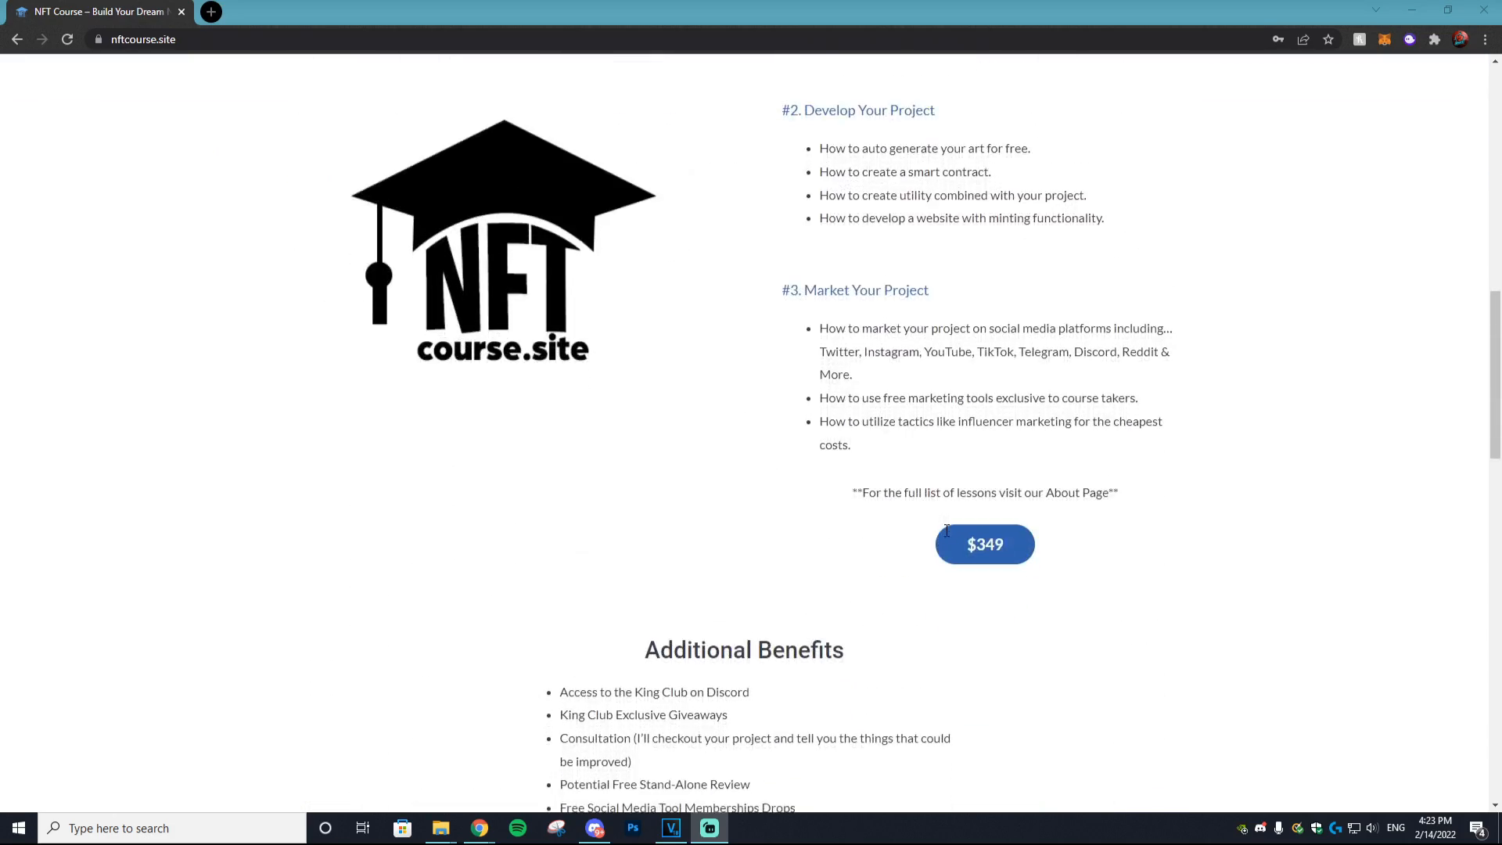
{"action": "scroll", "coordinate": [1047, 563], "scroll_direction": "down", "scroll_amount": 1}
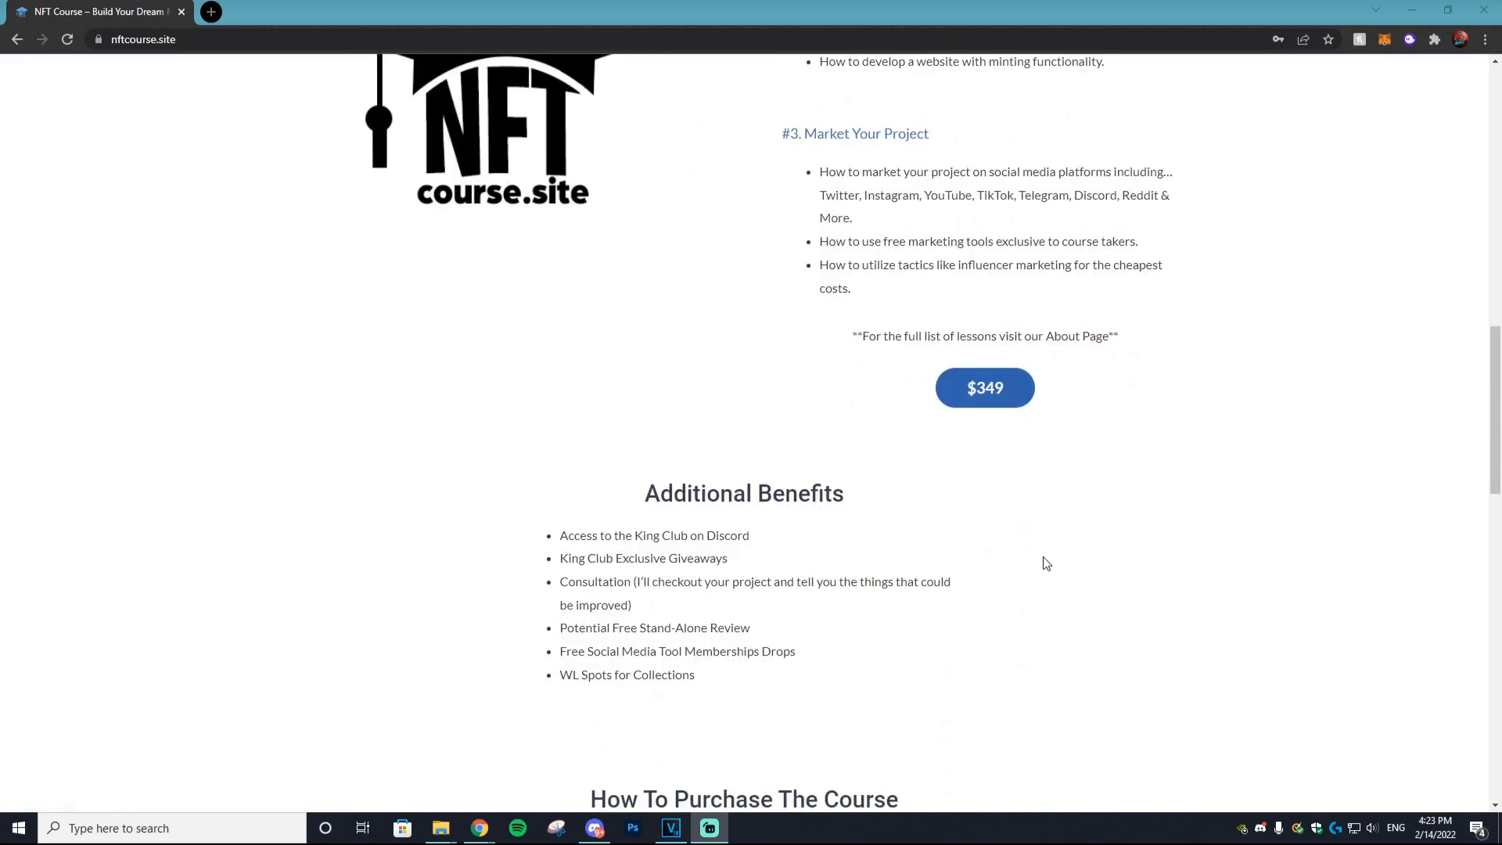
{"action": "scroll", "coordinate": [1046, 563], "scroll_direction": "down", "scroll_amount": 2}
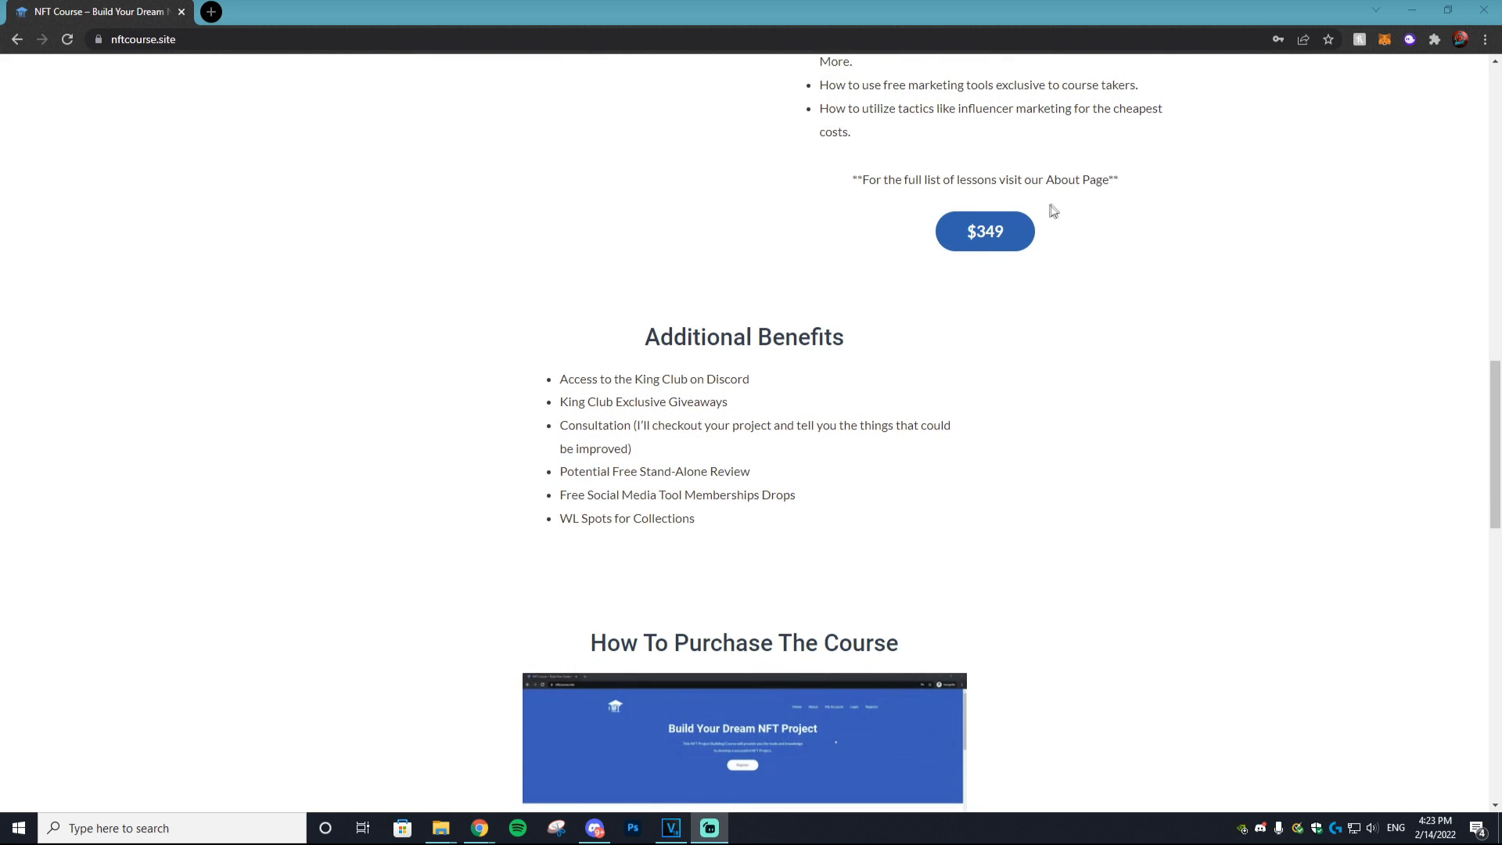
{"action": "scroll", "coordinate": [1077, 313], "scroll_direction": "down", "scroll_amount": 2}
{"action": "scroll", "coordinate": [1070, 322], "scroll_direction": "up", "scroll_amount": 2}
{"action": "scroll", "coordinate": [1068, 322], "scroll_direction": "down", "scroll_amount": 3}
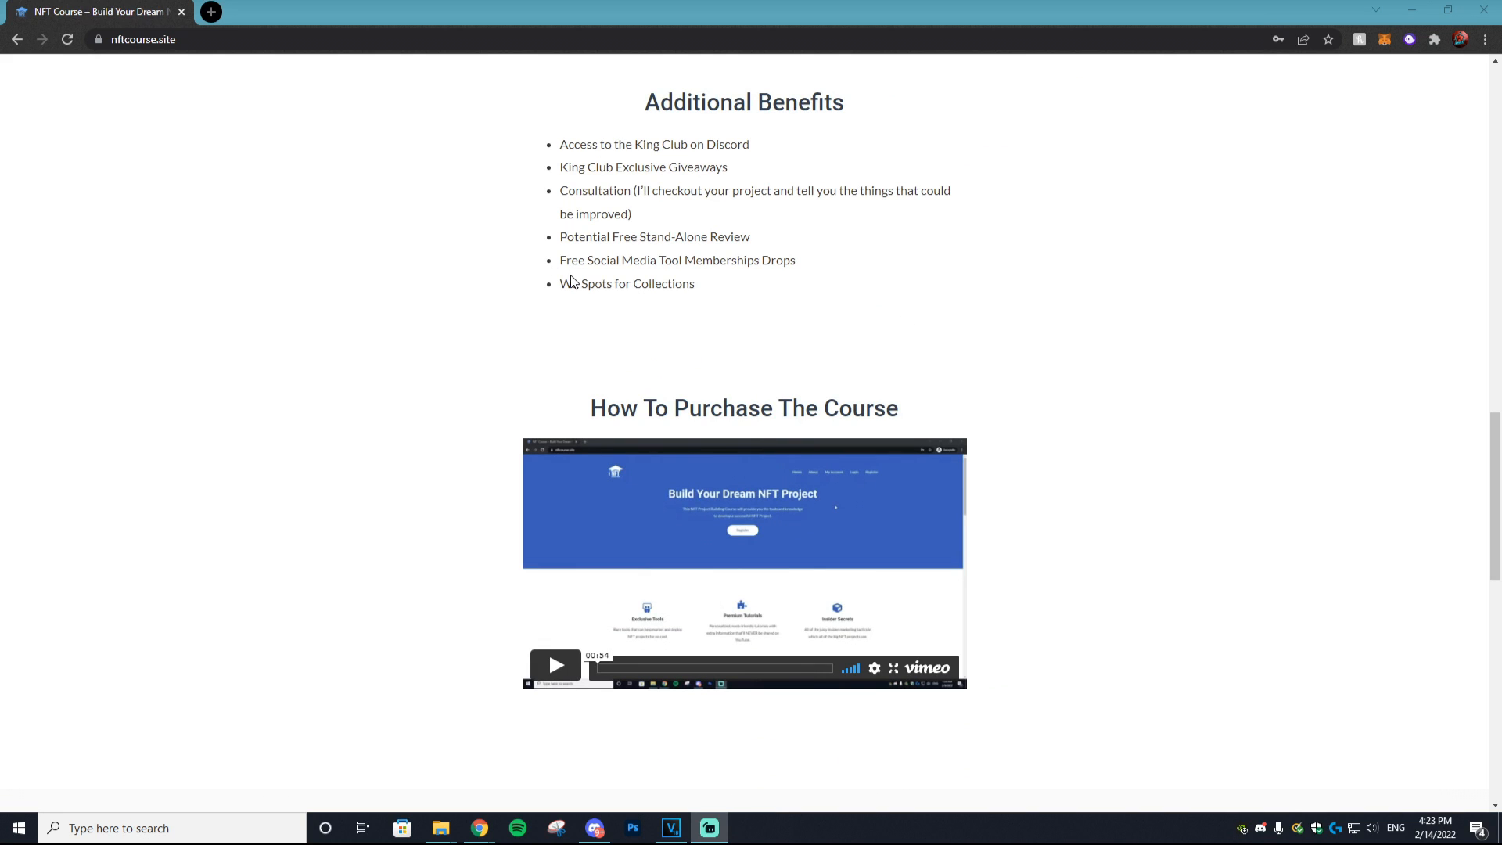
{"action": "scroll", "coordinate": [573, 278], "scroll_direction": "down", "scroll_amount": 1}
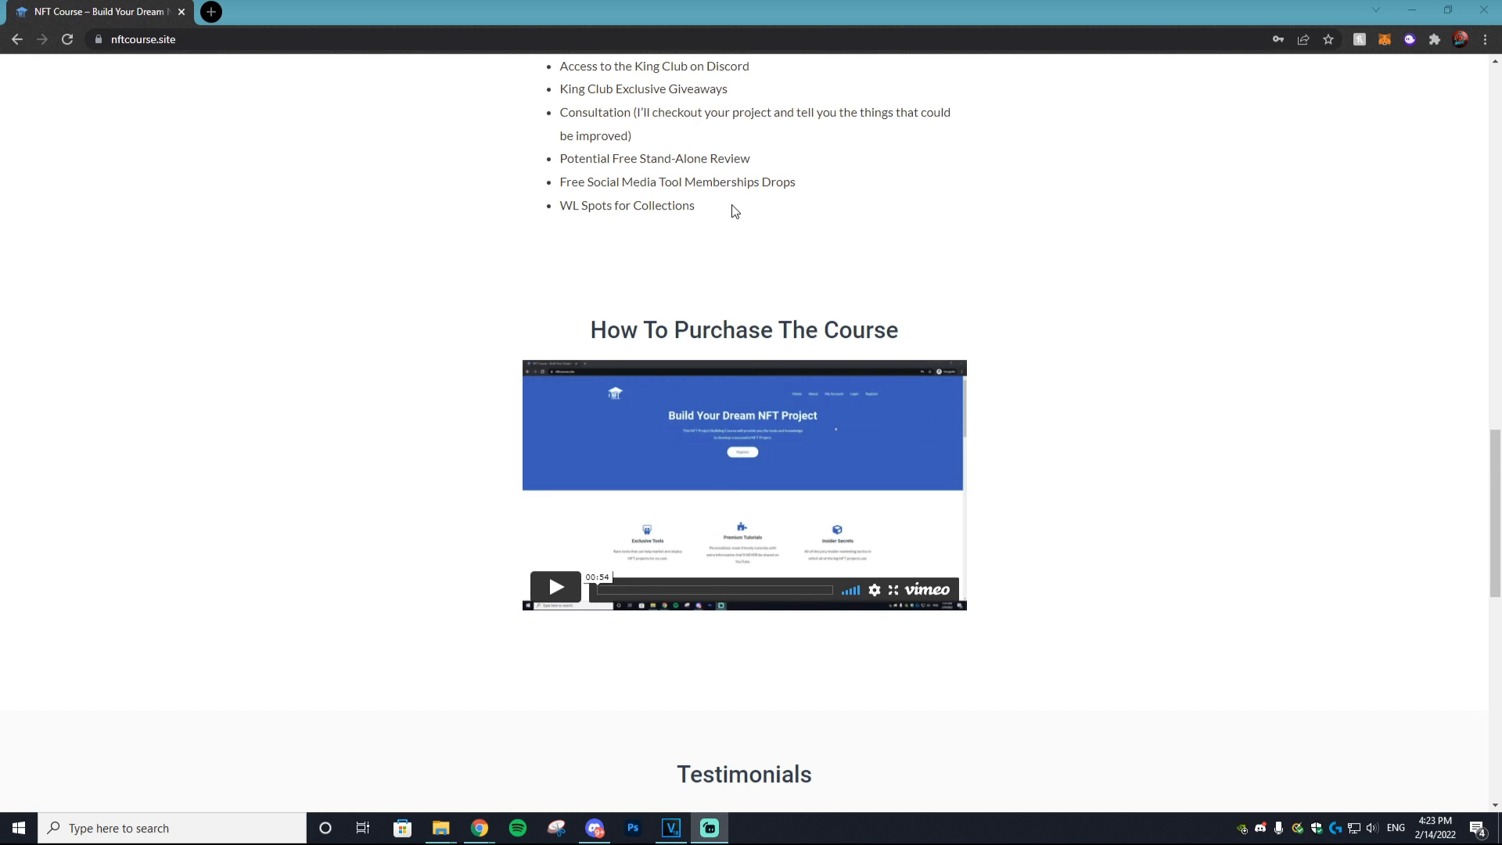
{"action": "scroll", "coordinate": [736, 212], "scroll_direction": "down", "scroll_amount": 1}
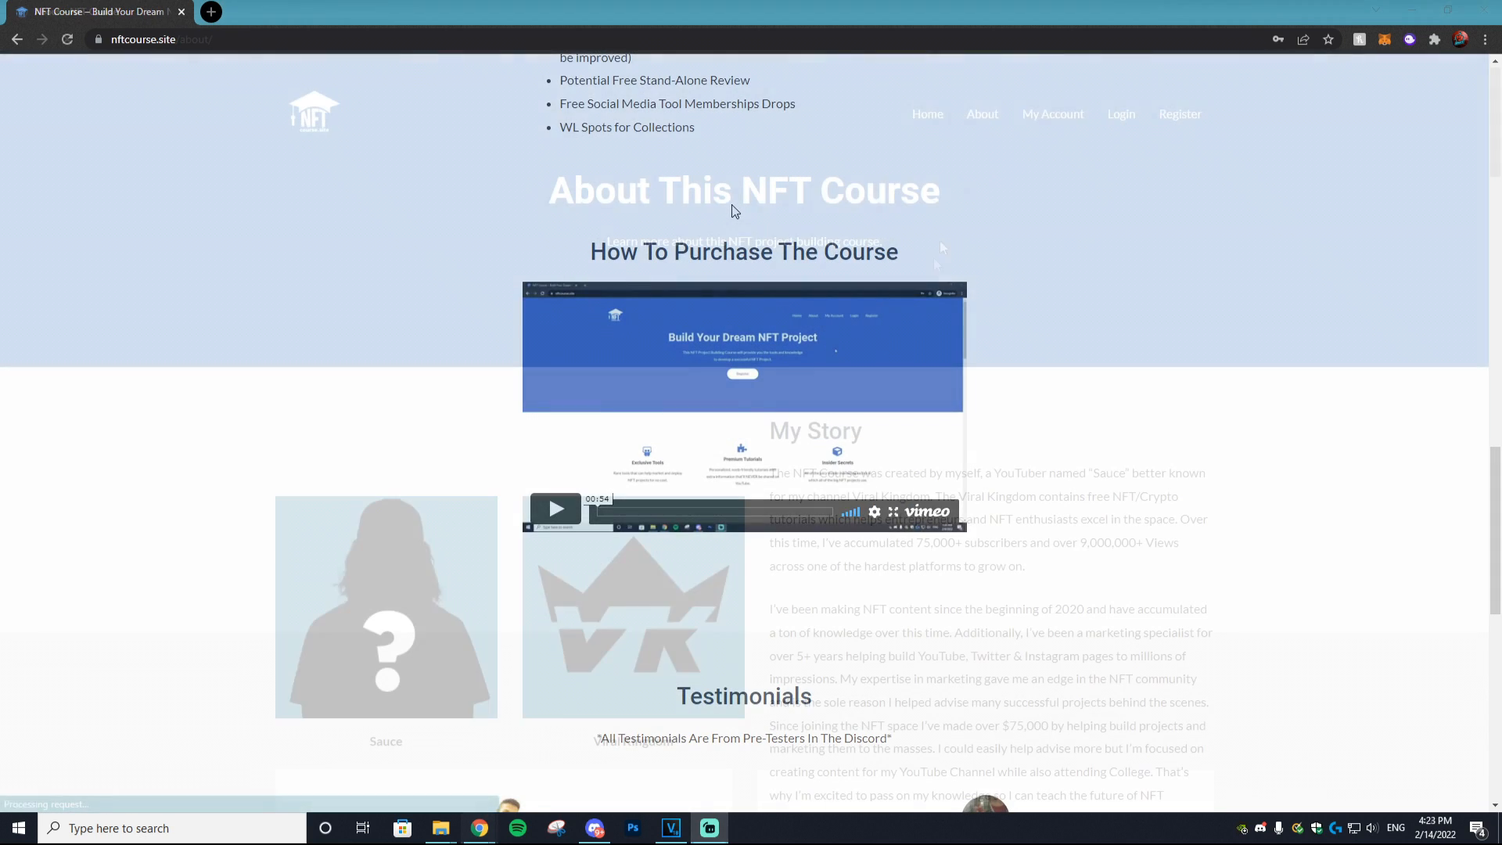
- Examine the About page of the NFT Course, including the creator's story and the Brand Creation, Art Creation and Marketing lessons
{"action": "scroll", "coordinate": [731, 204], "scroll_direction": "down", "scroll_amount": 5}
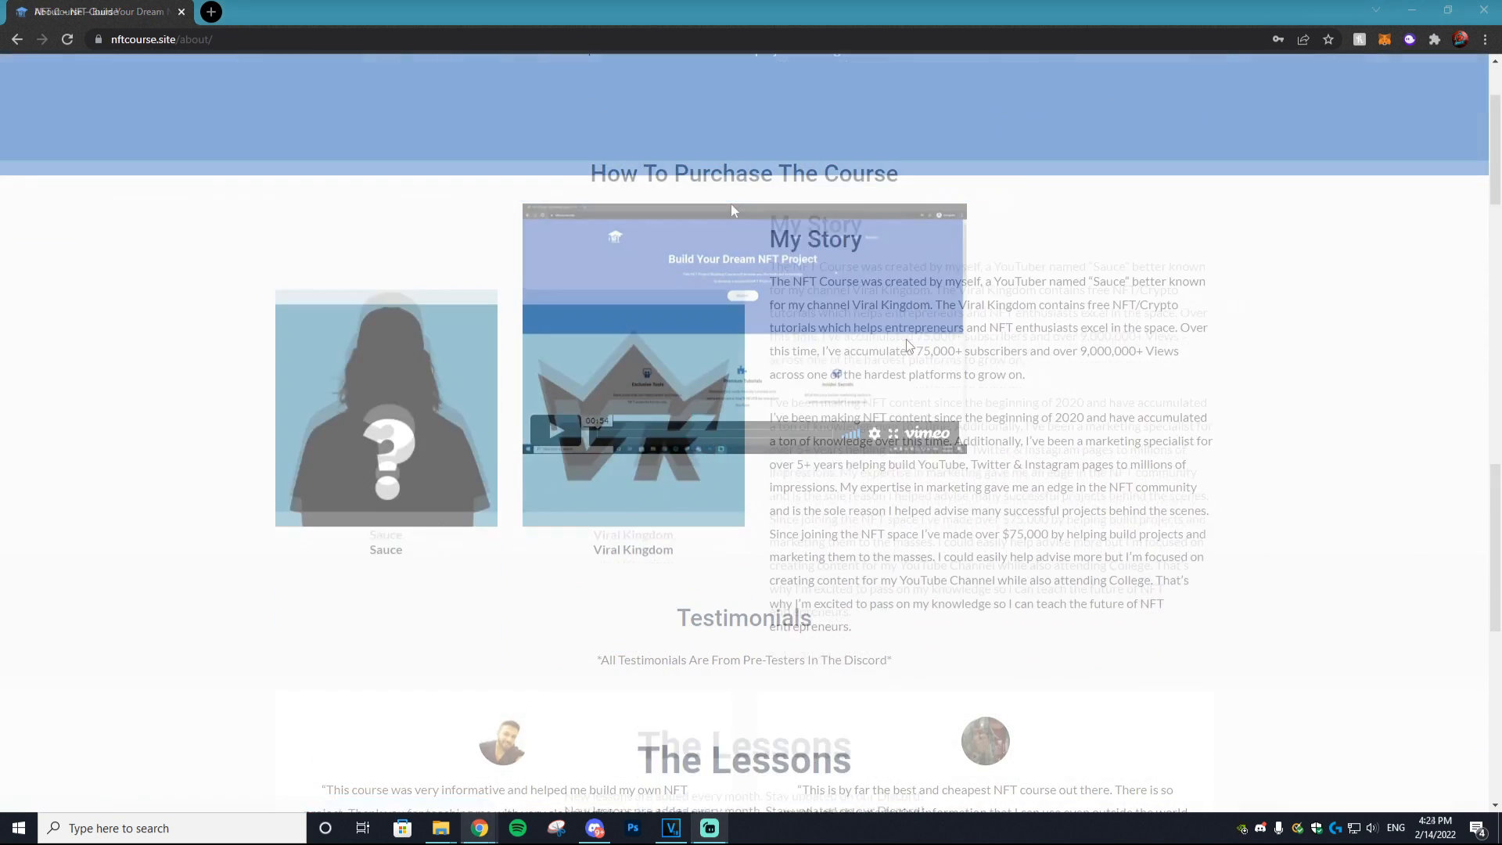
{"action": "scroll", "coordinate": [908, 344], "scroll_direction": "down", "scroll_amount": 5}
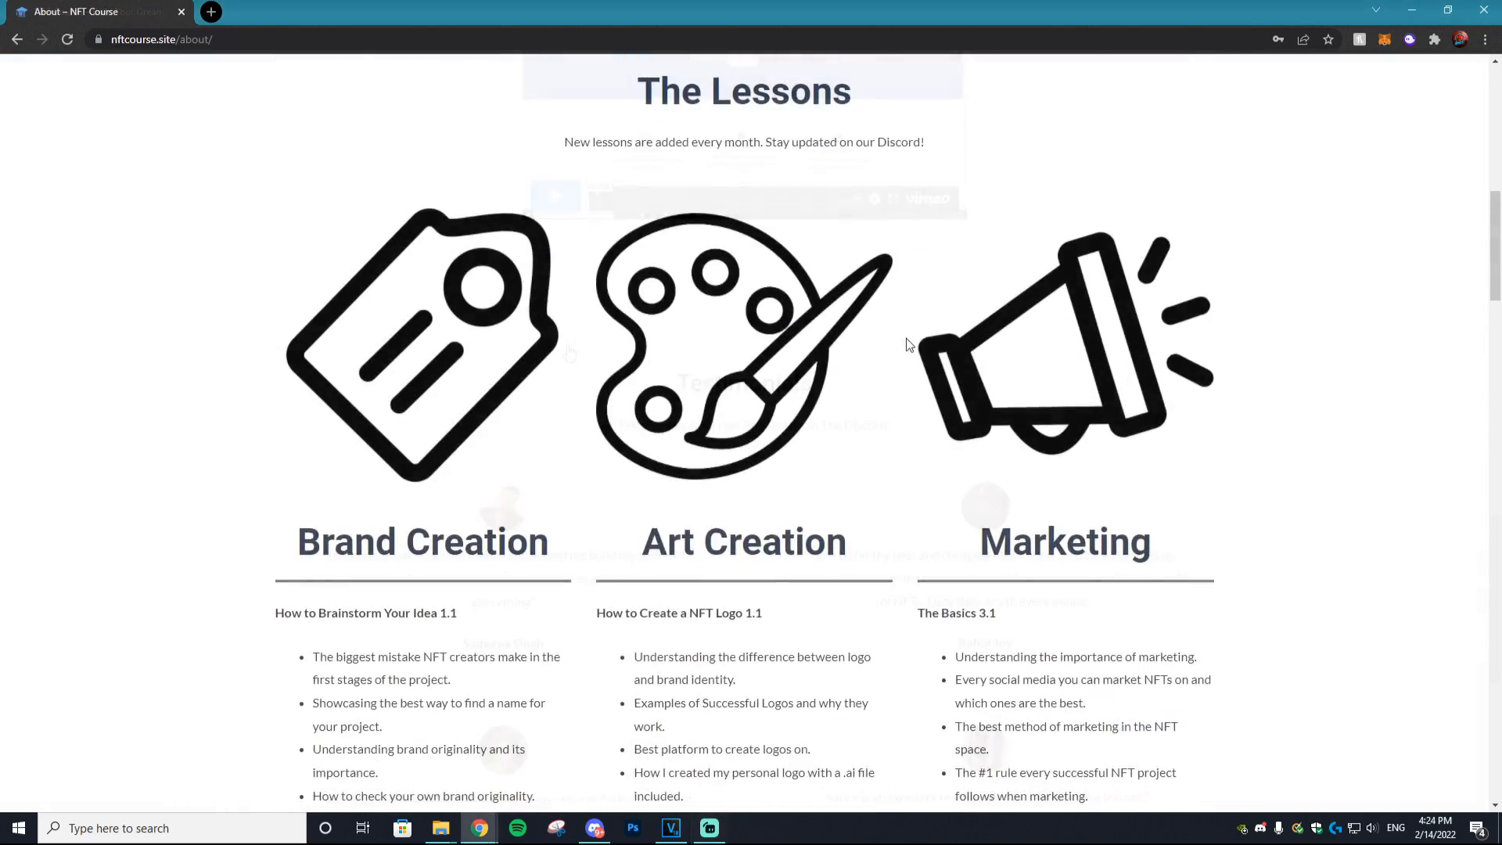
{"action": "scroll", "coordinate": [907, 344], "scroll_direction": "down", "scroll_amount": 6}
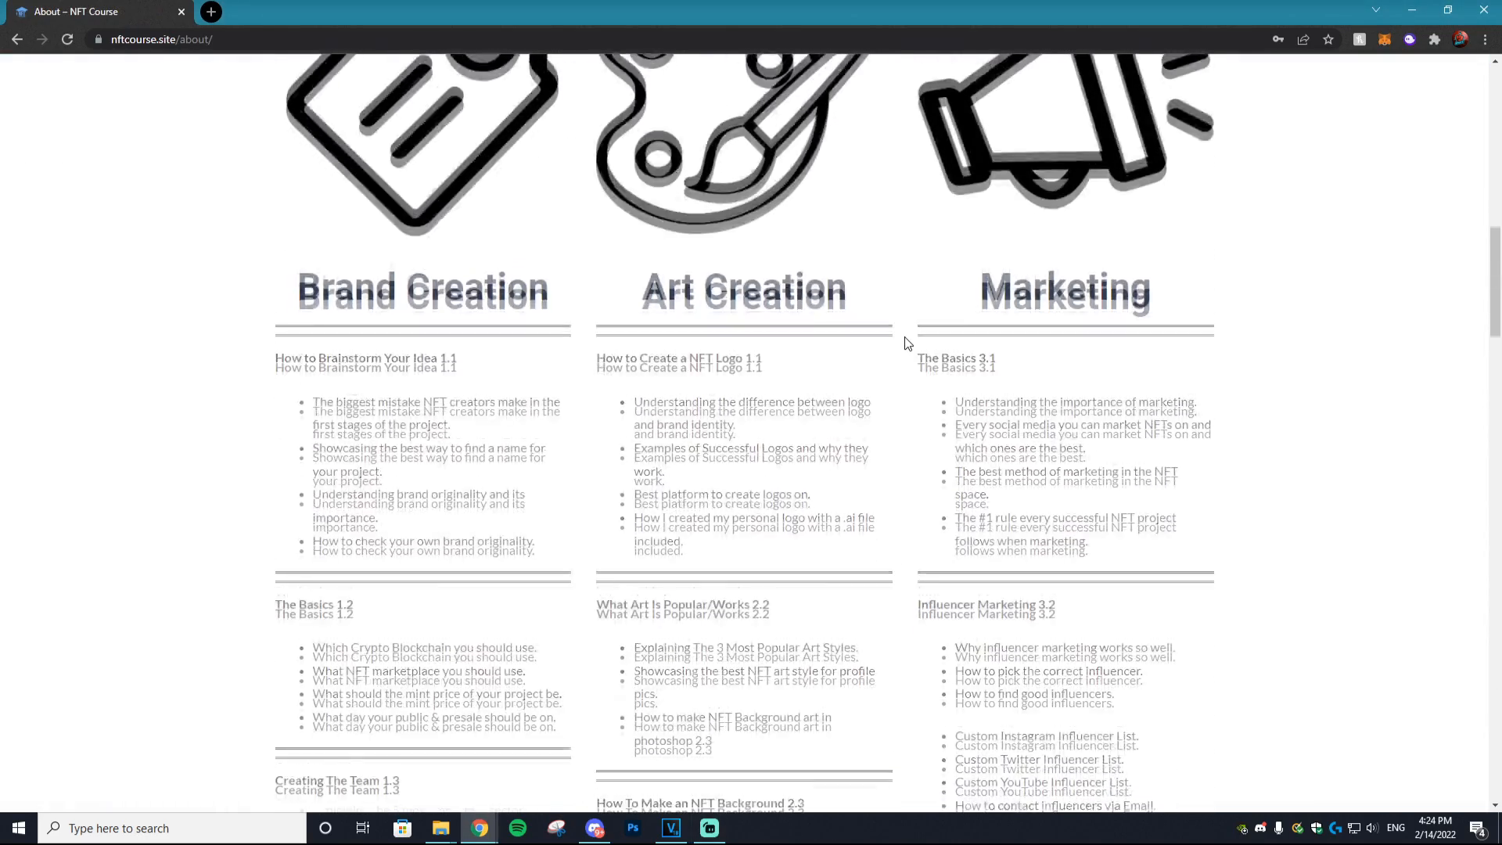
{"action": "scroll", "coordinate": [907, 344], "scroll_direction": "down", "scroll_amount": 4}
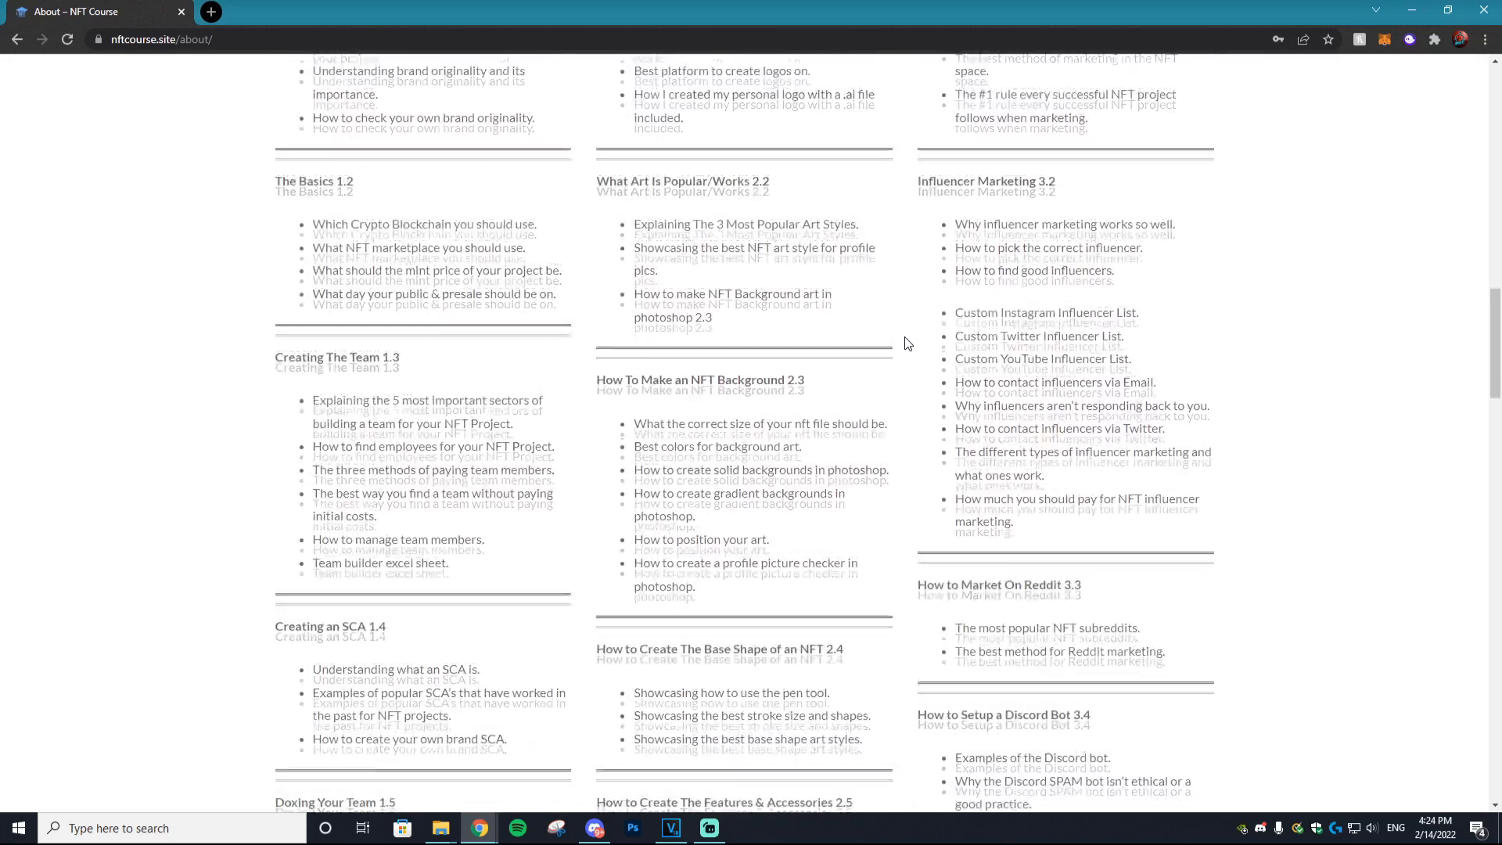
{"action": "scroll", "coordinate": [907, 344], "scroll_direction": "down", "scroll_amount": 1}
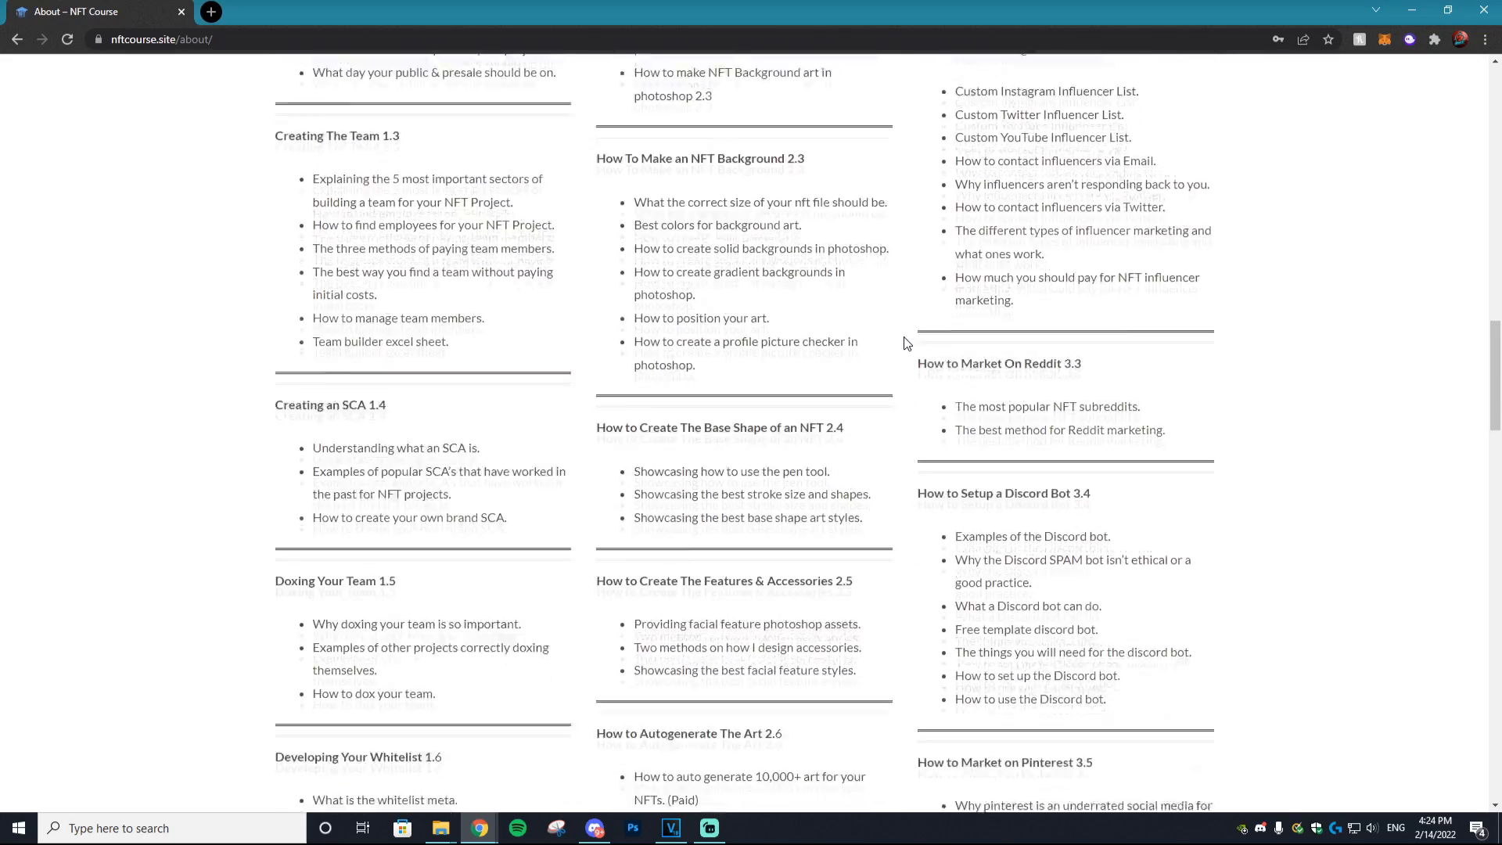
{"action": "scroll", "coordinate": [907, 344], "scroll_direction": "down", "scroll_amount": 2}
{"action": "scroll", "coordinate": [906, 344], "scroll_direction": "down", "scroll_amount": 2}
{"action": "scroll", "coordinate": [904, 345], "scroll_direction": "down", "scroll_amount": 3}
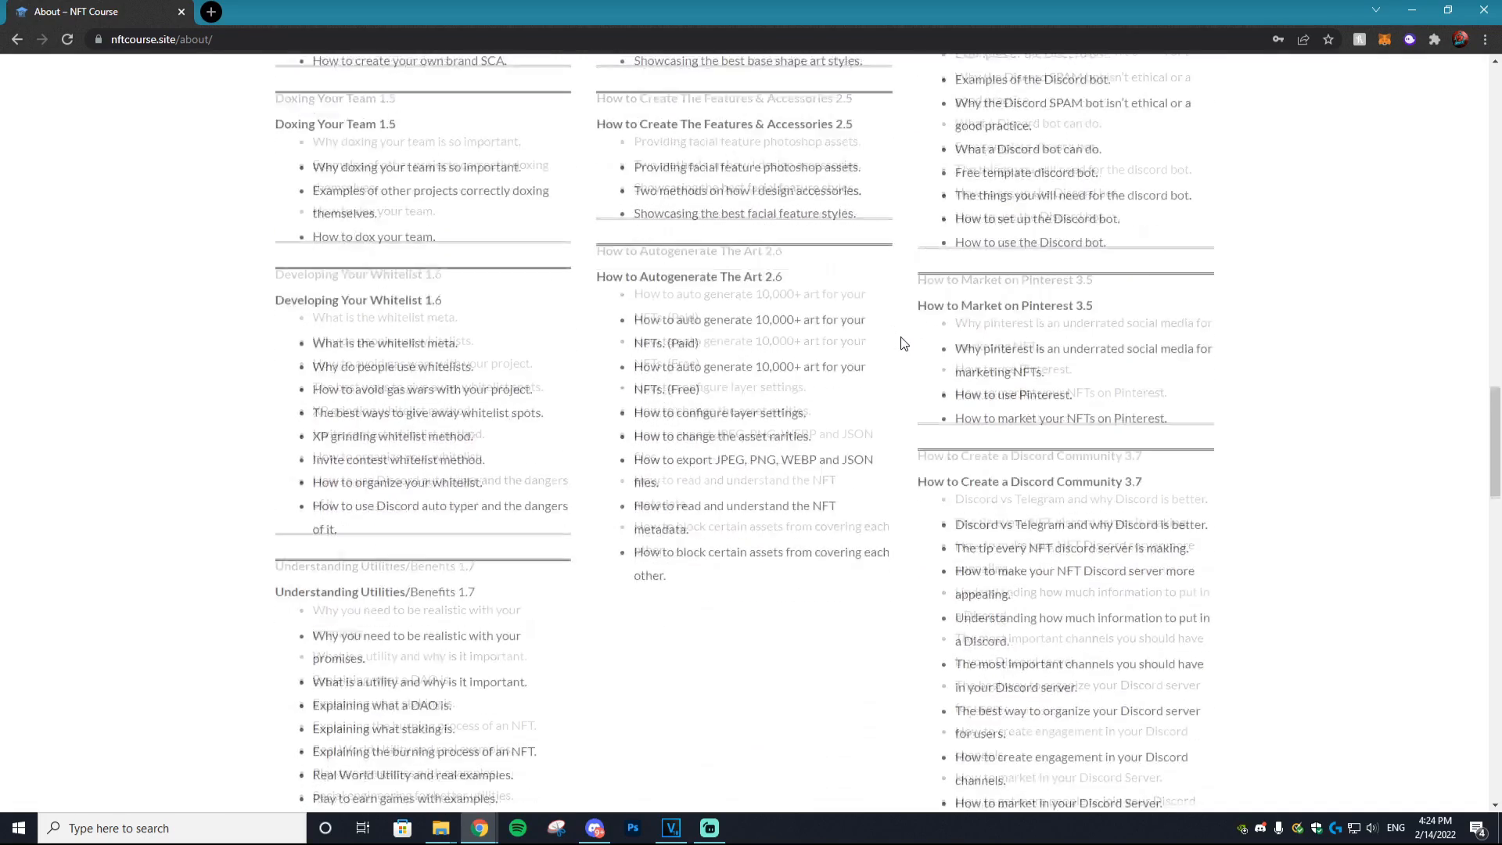
{"action": "scroll", "coordinate": [904, 345], "scroll_direction": "down", "scroll_amount": 3}
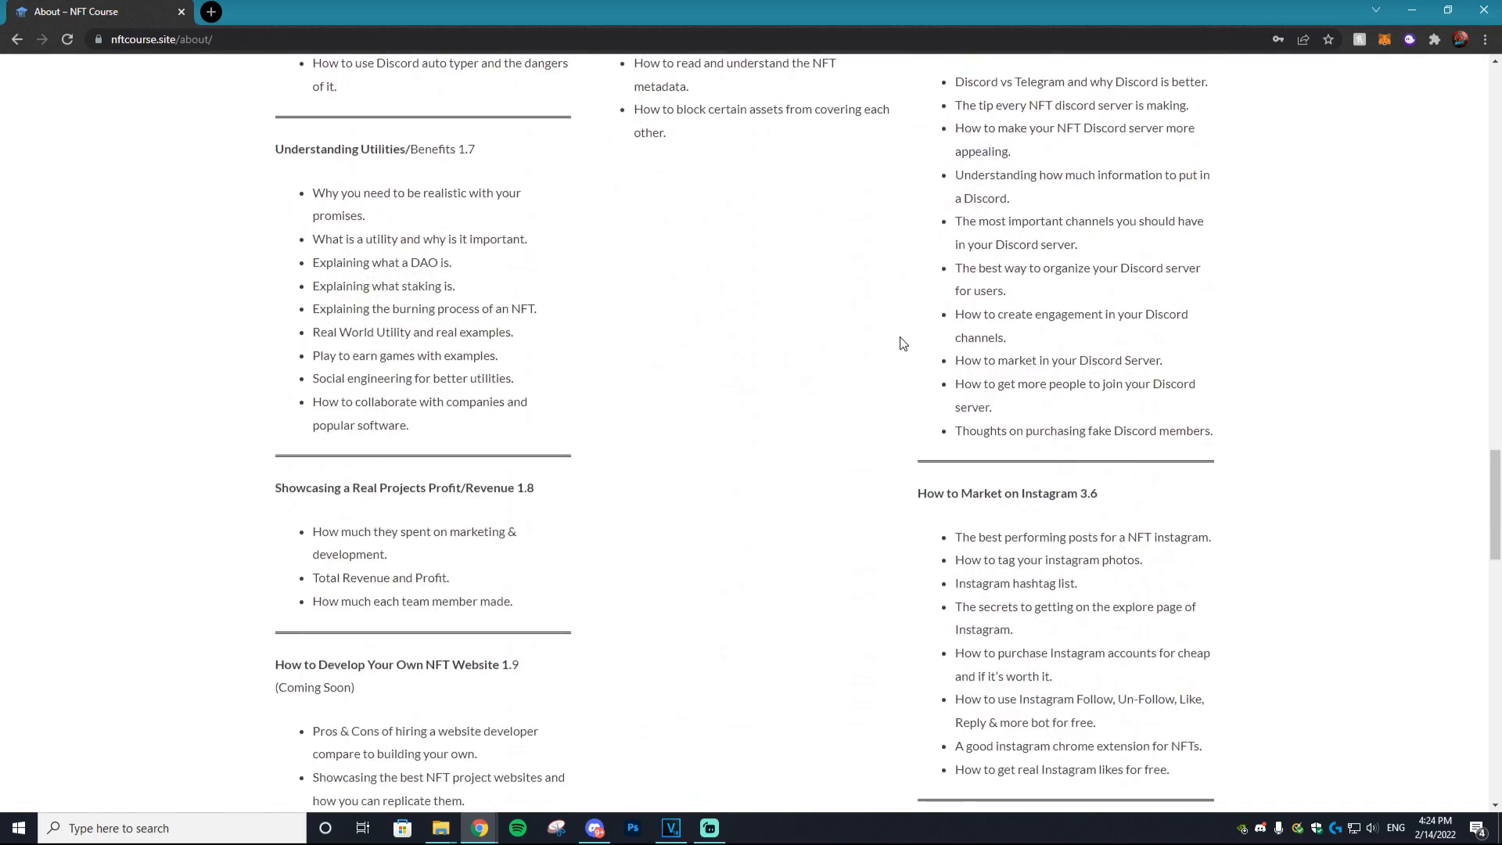
{"action": "scroll", "coordinate": [903, 342], "scroll_direction": "down", "scroll_amount": 3}
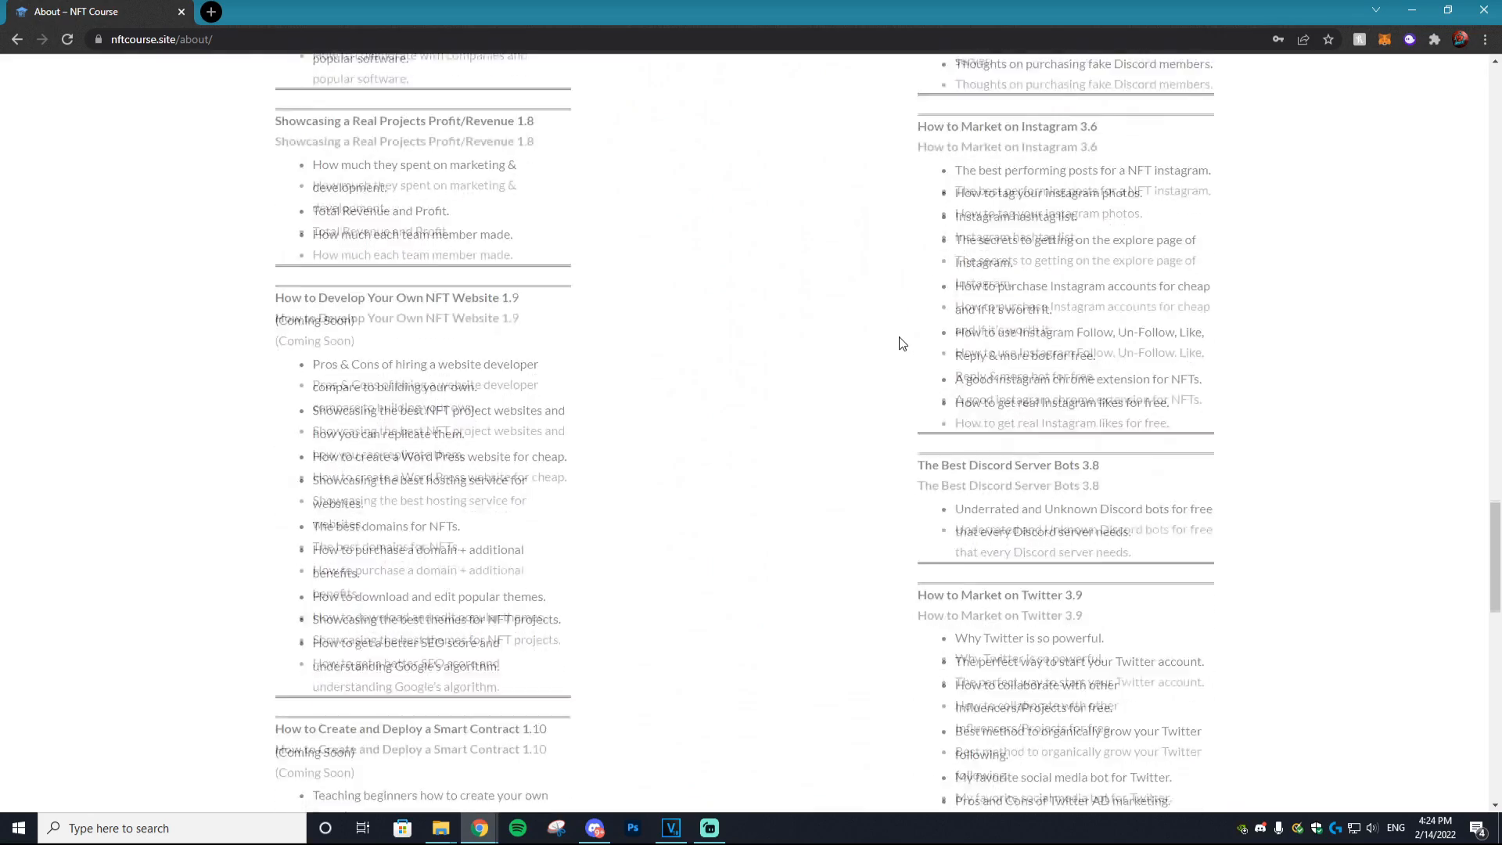
{"action": "scroll", "coordinate": [902, 343], "scroll_direction": "down", "scroll_amount": 5}
{"action": "scroll", "coordinate": [902, 342], "scroll_direction": "down", "scroll_amount": 4}
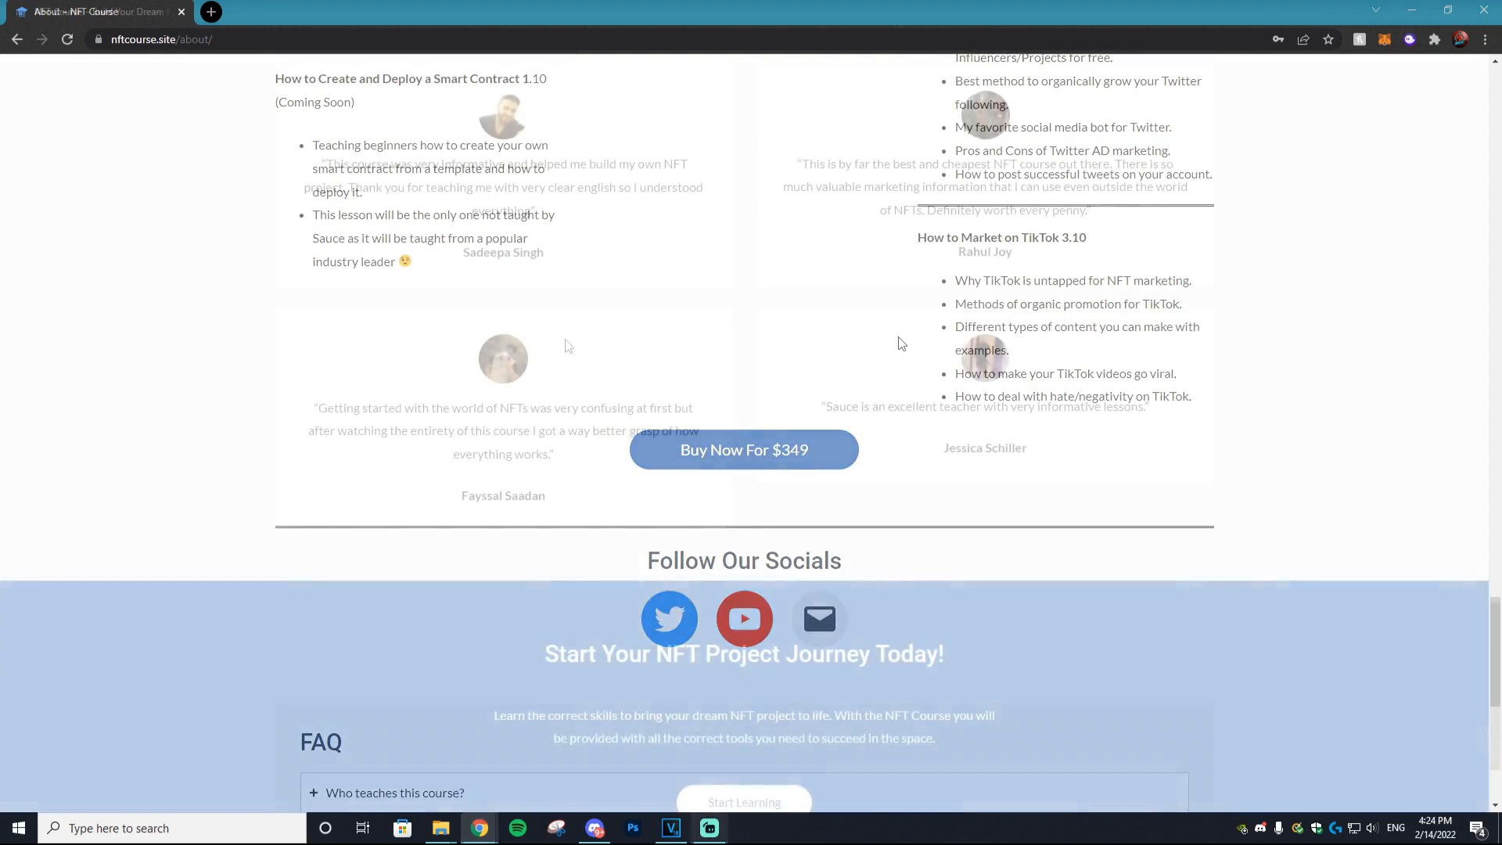
{"action": "scroll", "coordinate": [902, 343], "scroll_direction": "down", "scroll_amount": 3}
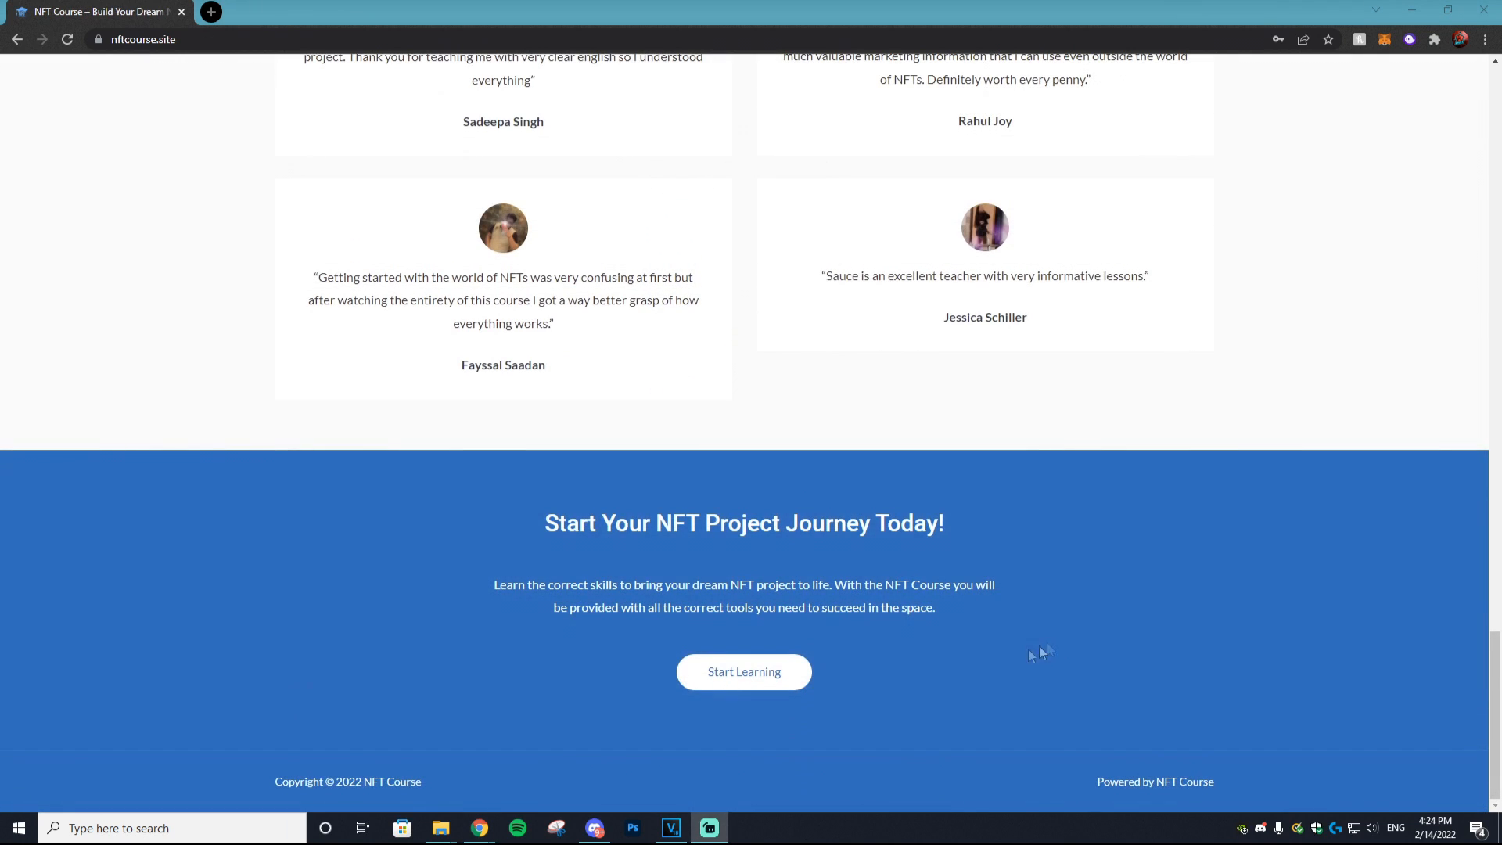
{"action": "scroll", "coordinate": [867, 676], "scroll_direction": "up", "scroll_amount": 15}
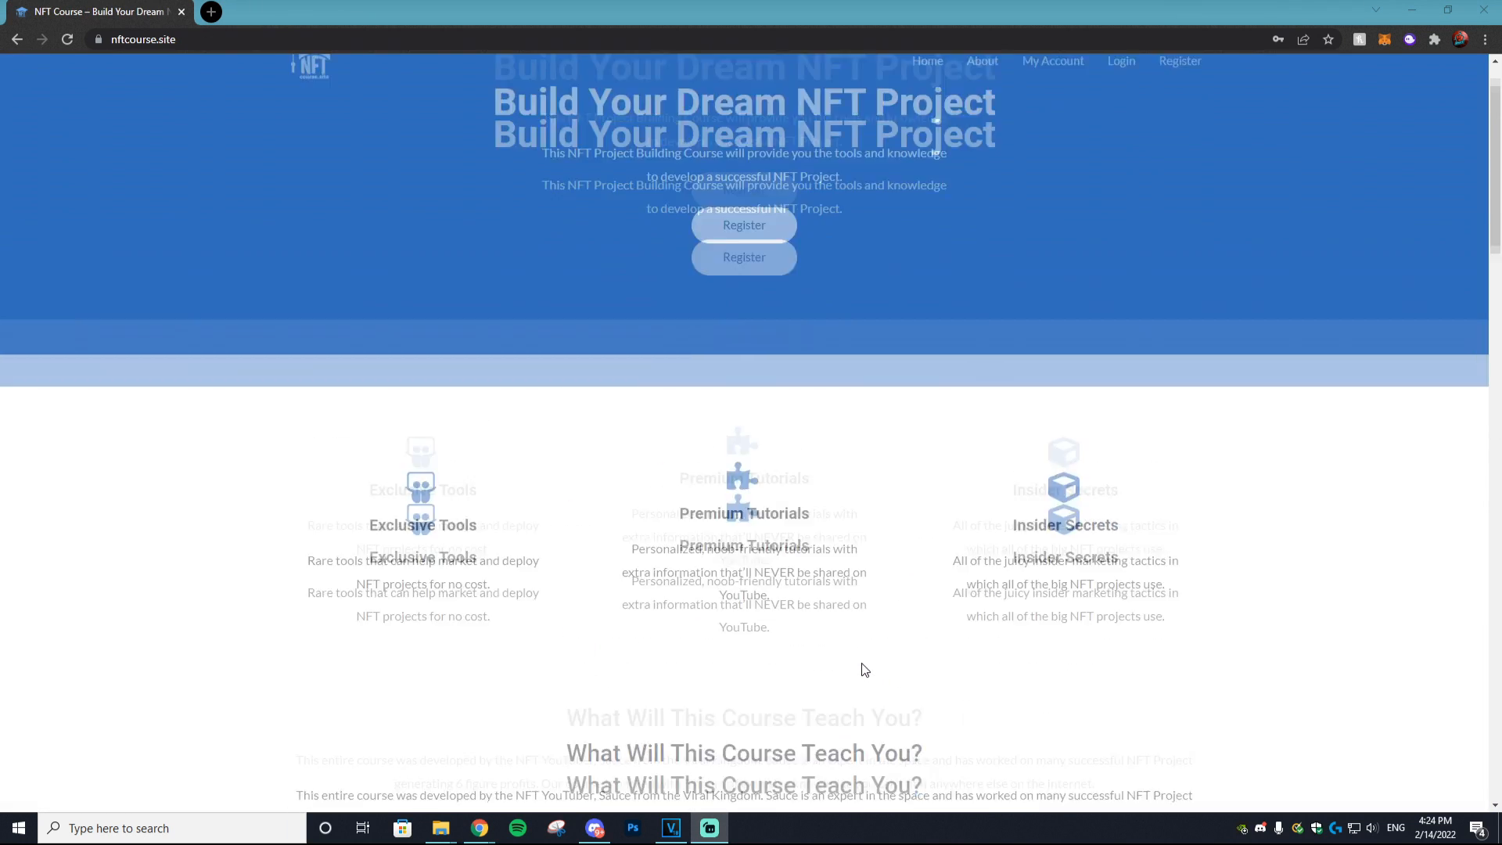
{"action": "scroll", "coordinate": [864, 670], "scroll_direction": "up", "scroll_amount": 1}
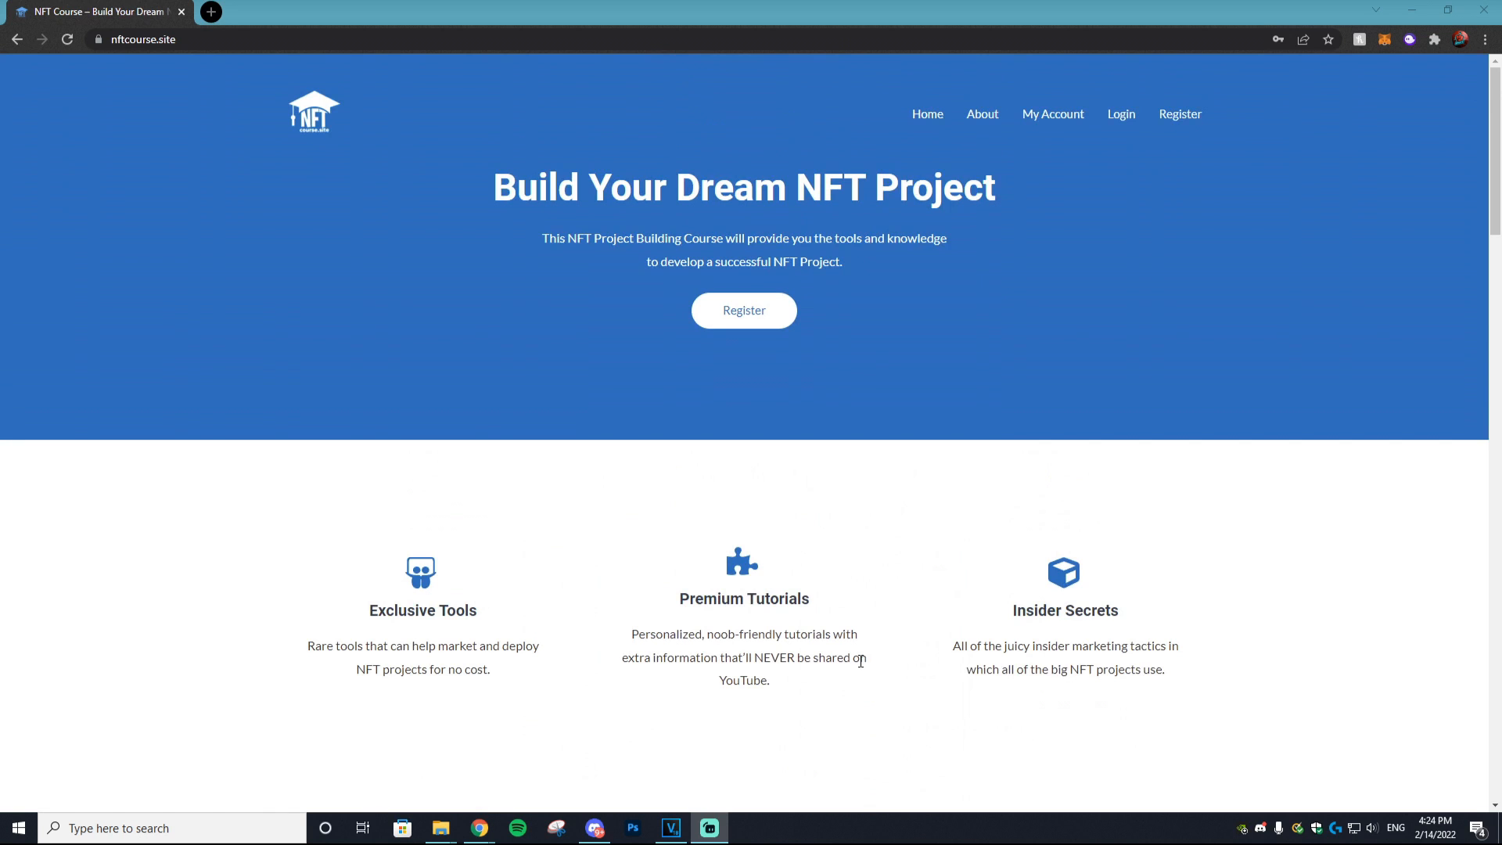
{"action": "scroll", "coordinate": [861, 661], "scroll_direction": "down", "scroll_amount": 2}
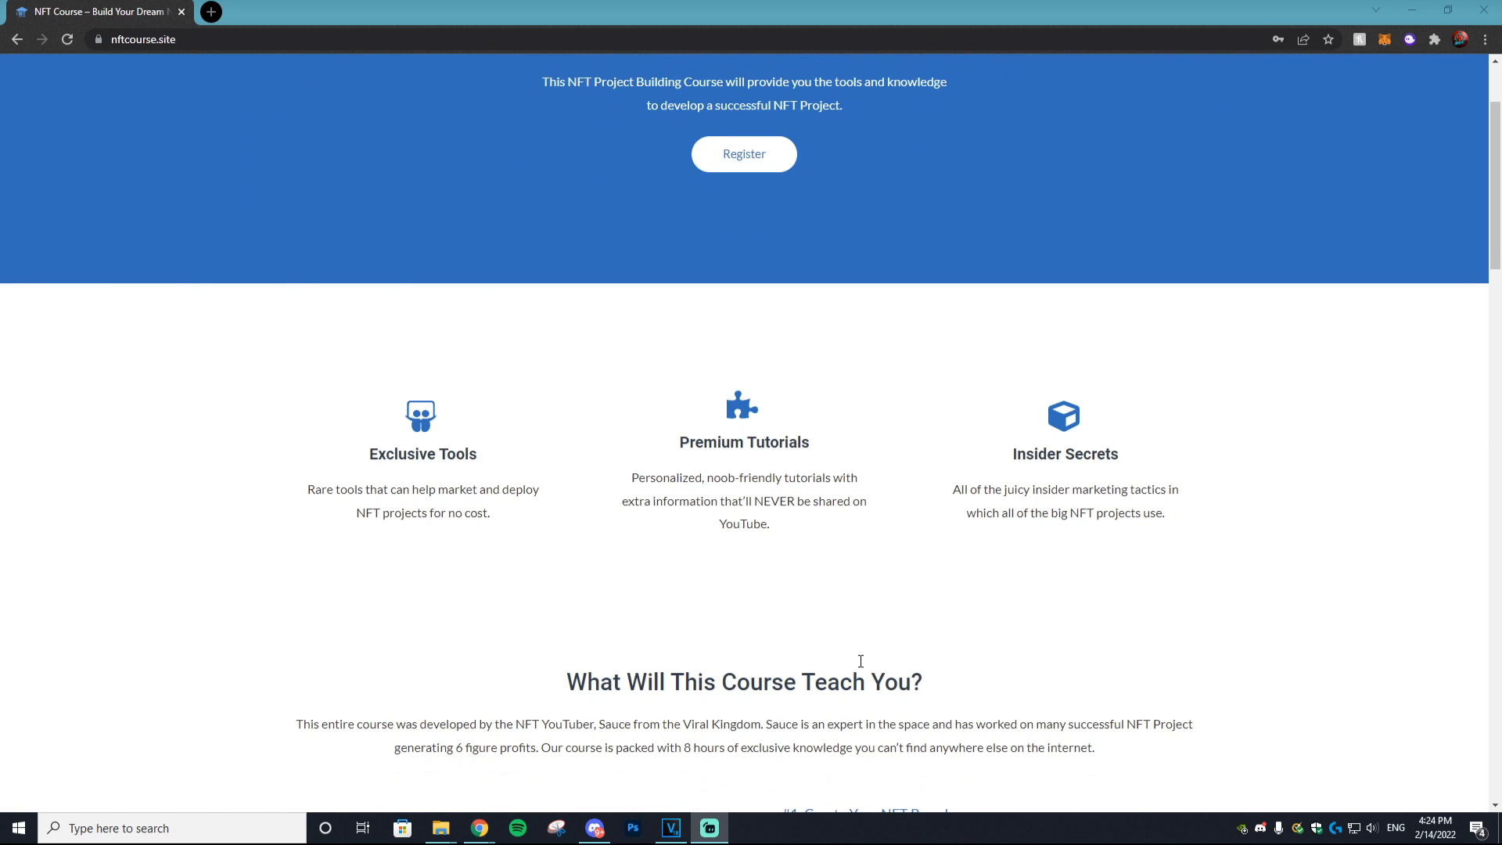
{"action": "scroll", "coordinate": [861, 661], "scroll_direction": "down", "scroll_amount": 2}
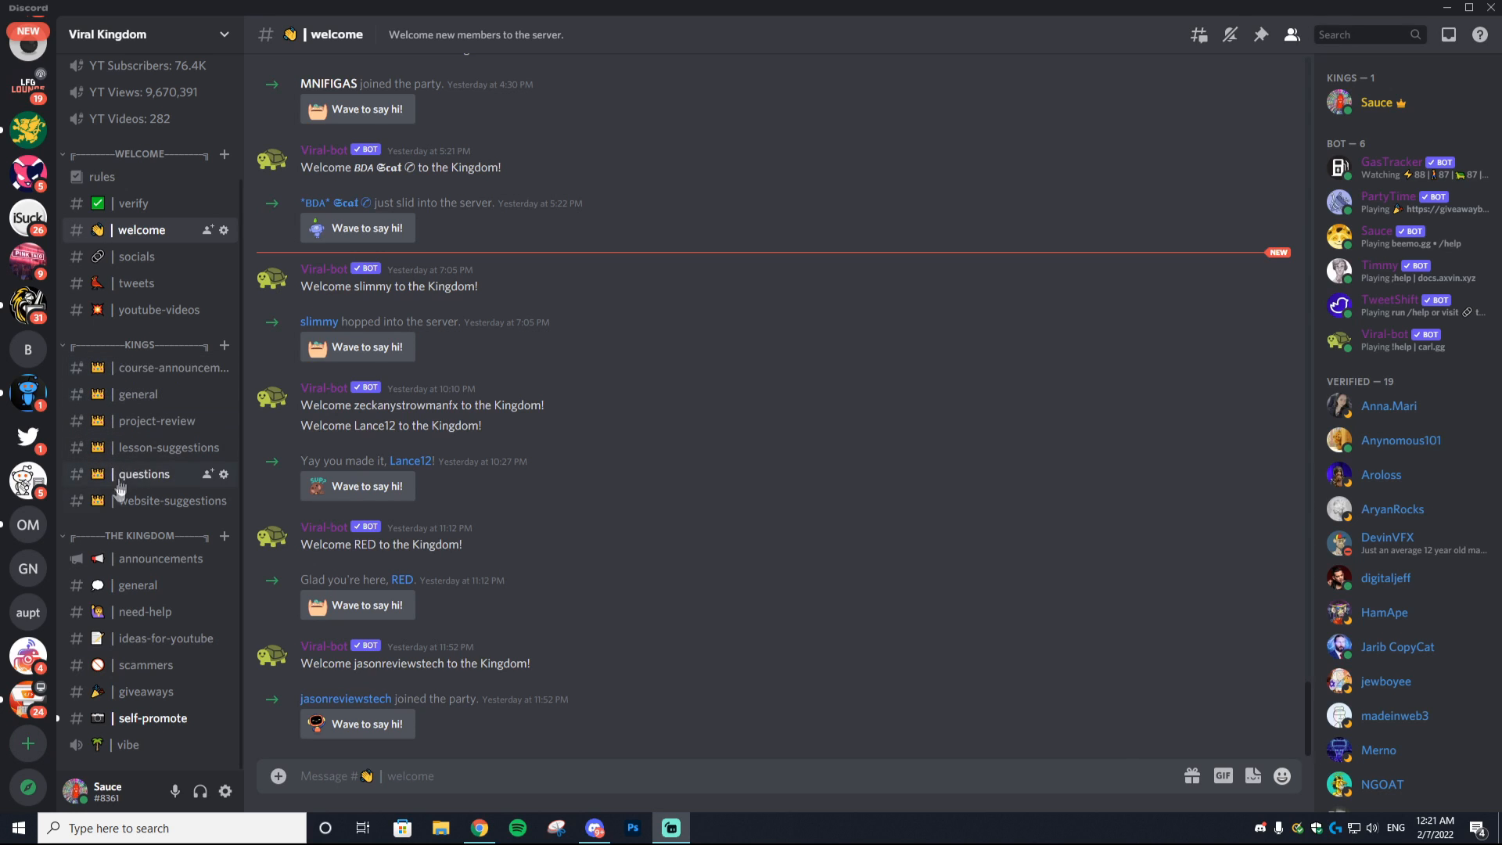
- Create a new Discord server from scratch named Yatsuki NFT with an uploaded icon, skipping the question about its audience
{"action": "left_click", "coordinate": [27, 745]}
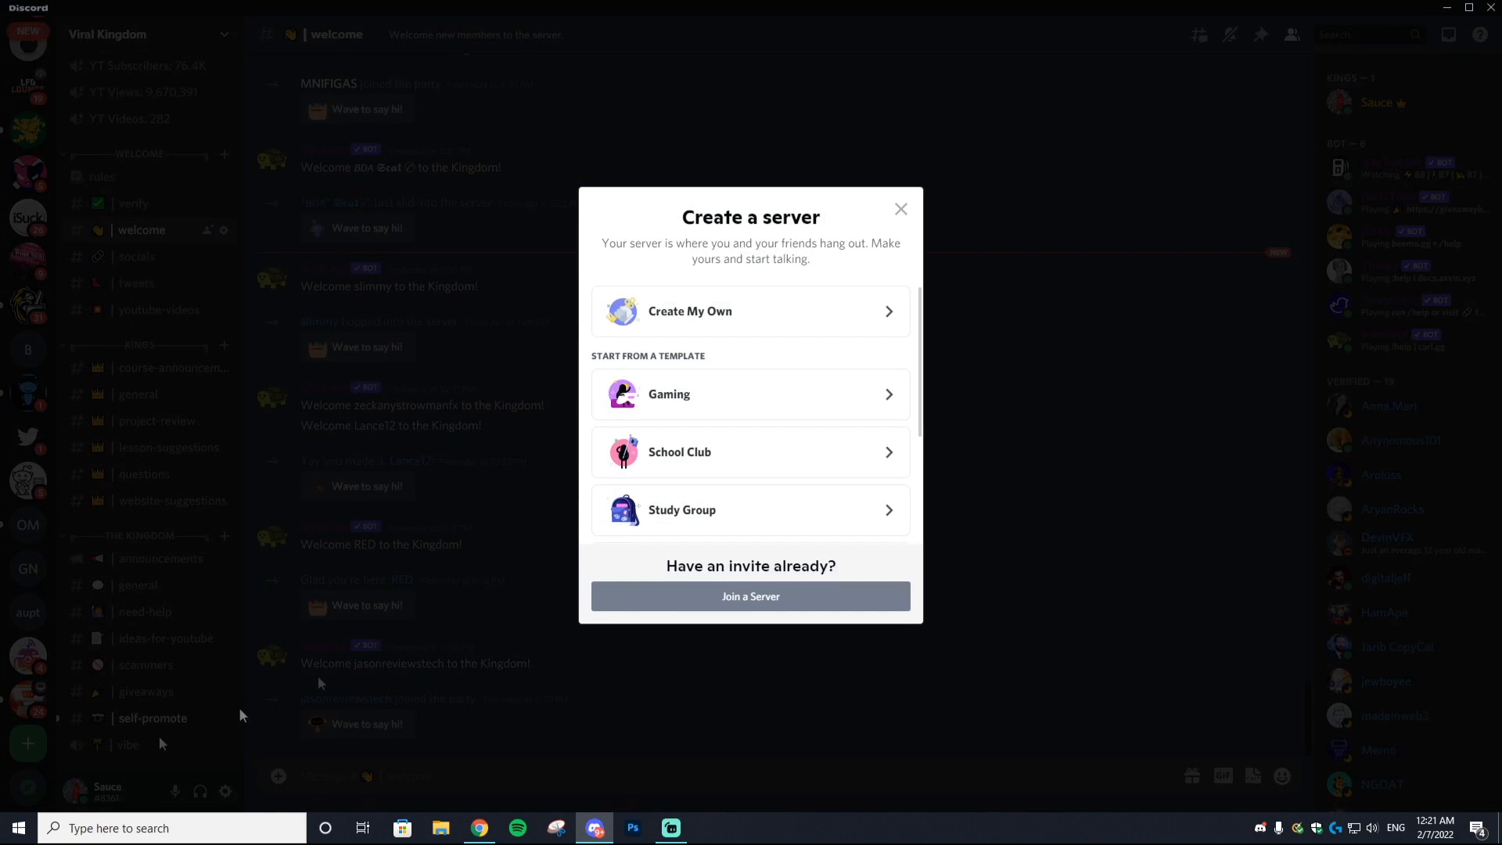
{"action": "left_click", "coordinate": [725, 321]}
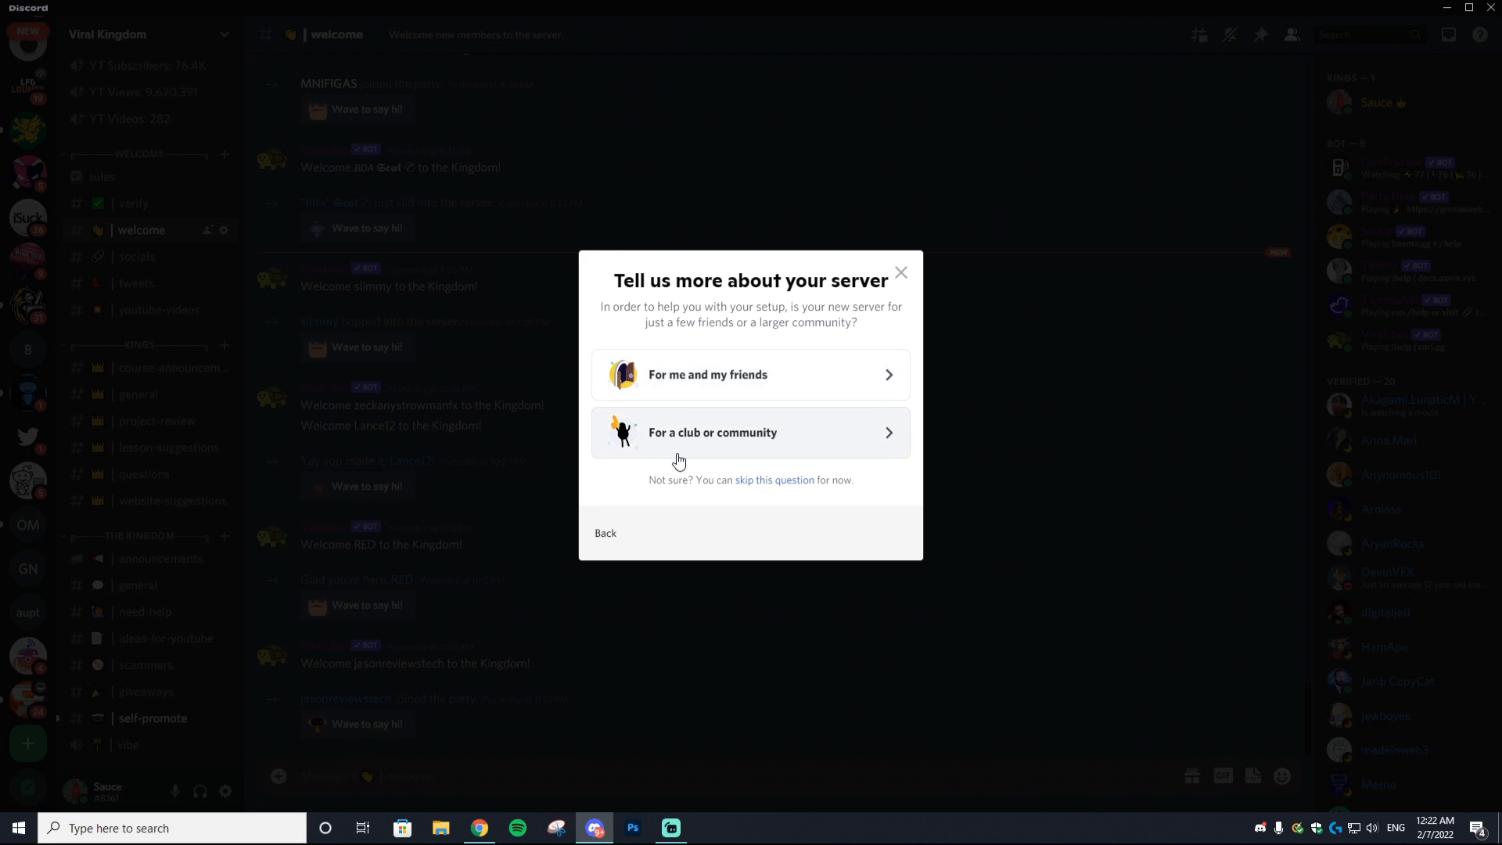
{"action": "left_click", "coordinate": [774, 480]}
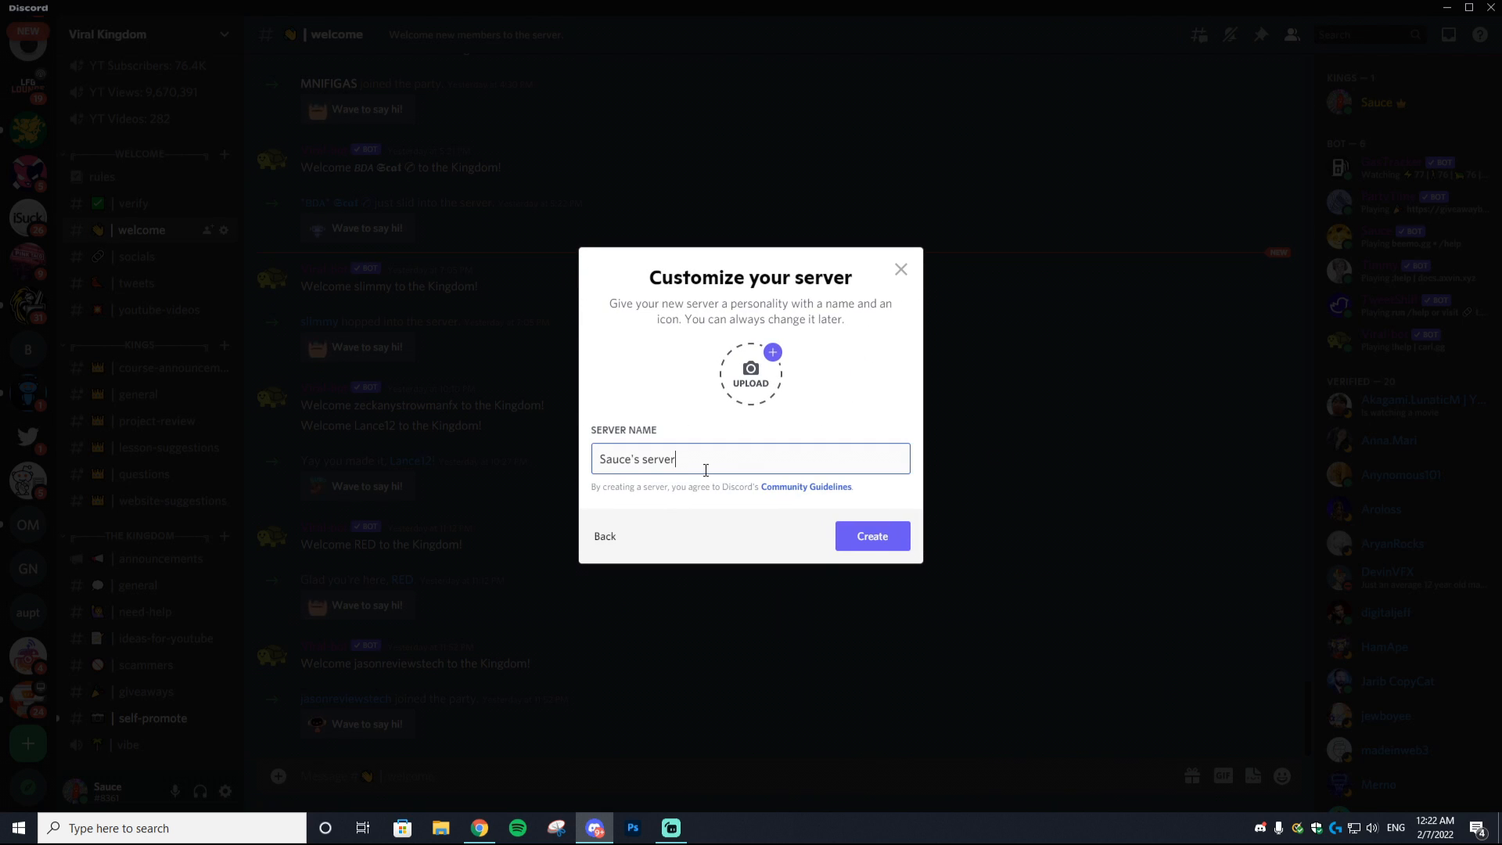
{"action": "left_click_drag", "start_coordinate": [698, 470], "coordinate": [578, 471]}
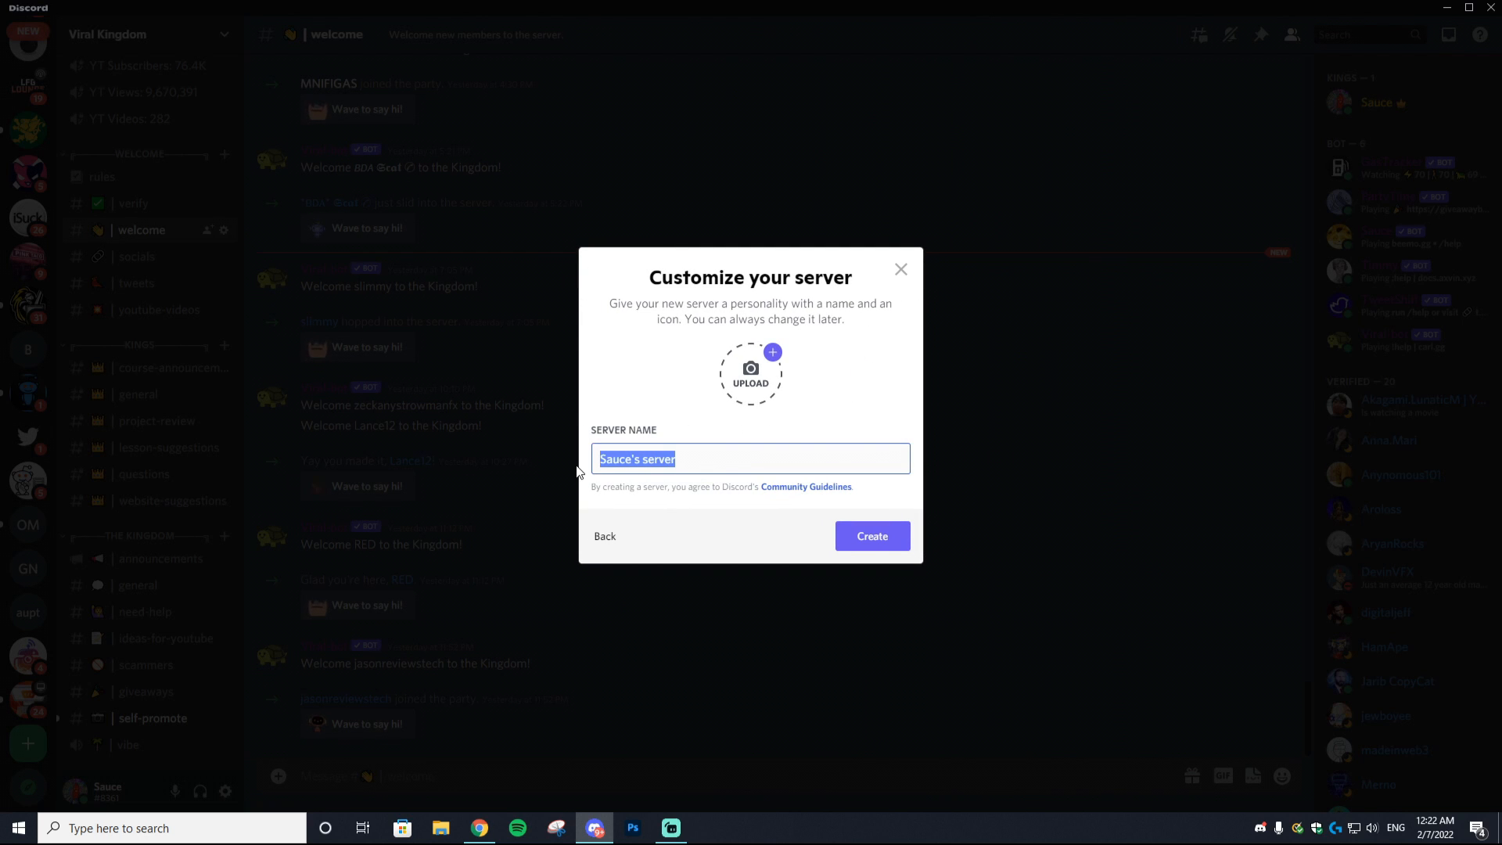
{"action": "key", "text": "BackSpace"}
{"action": "type", "text": "Yatsuki NFT"}
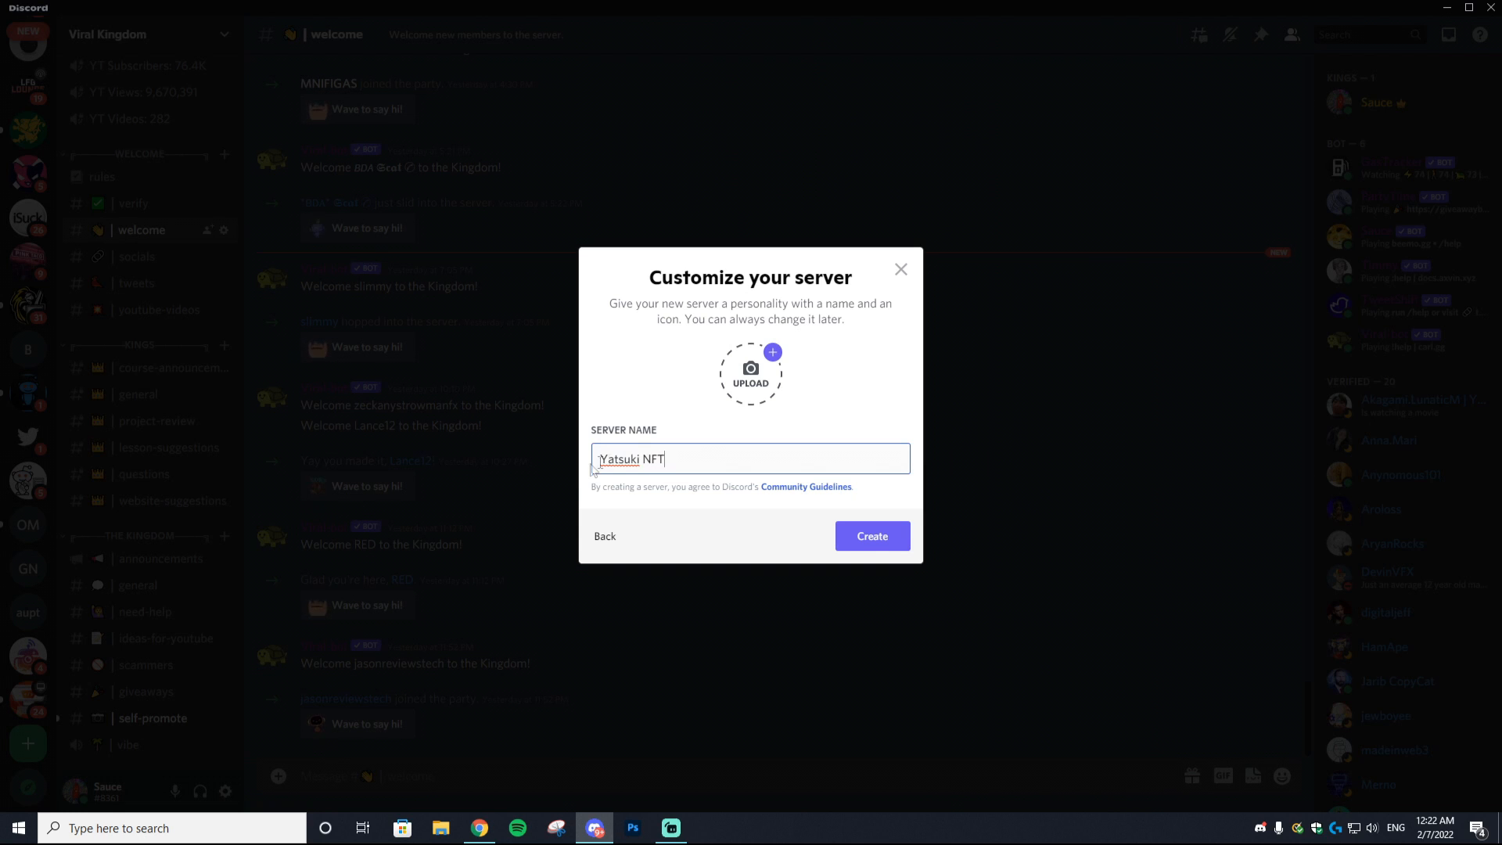
{"action": "left_click", "coordinate": [748, 391]}
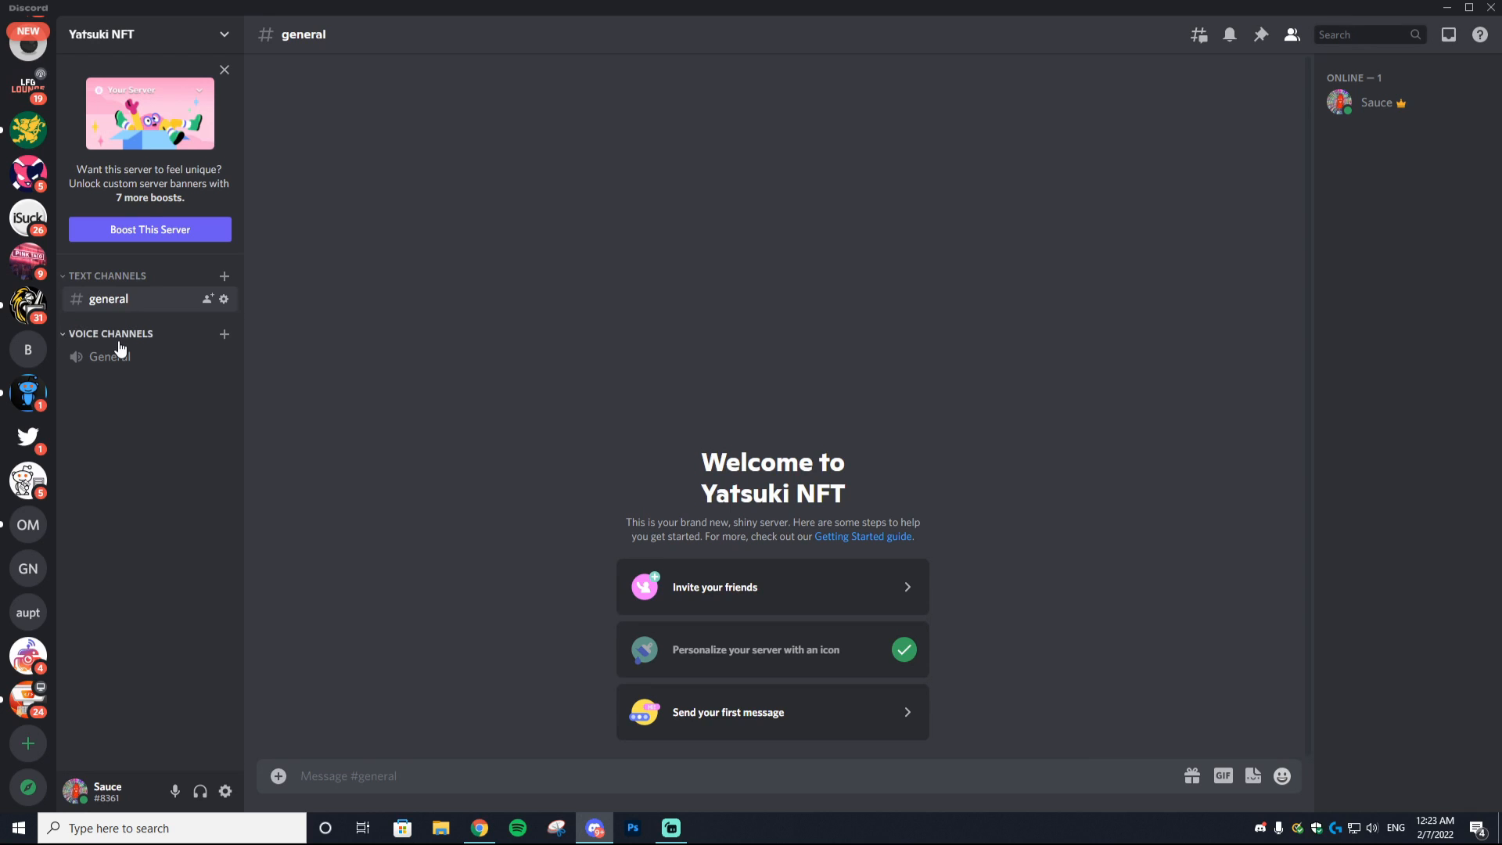
{"action": "left_click", "coordinate": [224, 70]}
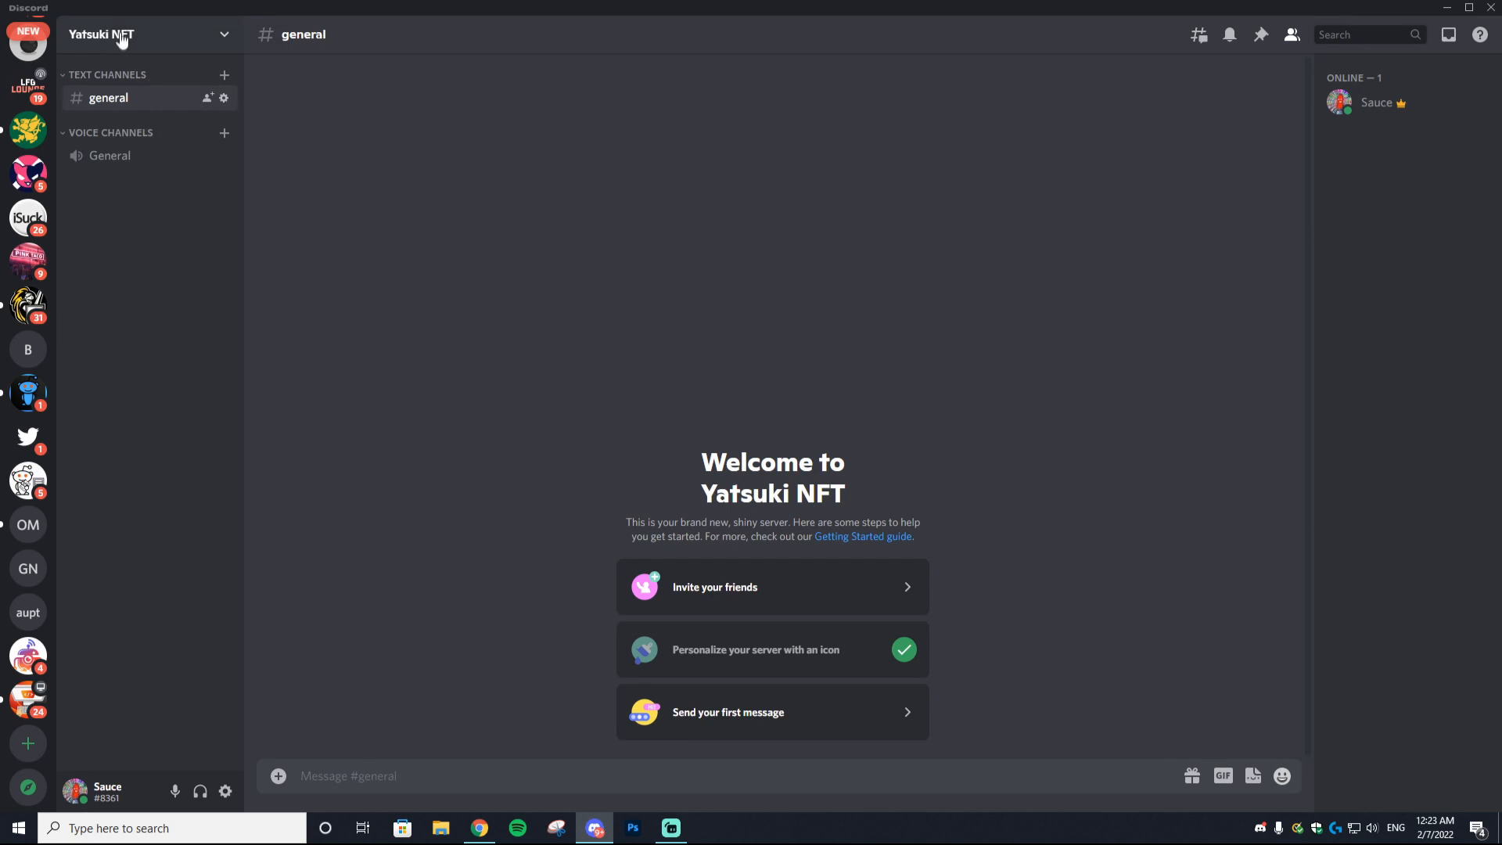
{"action": "right_click", "coordinate": [121, 33]}
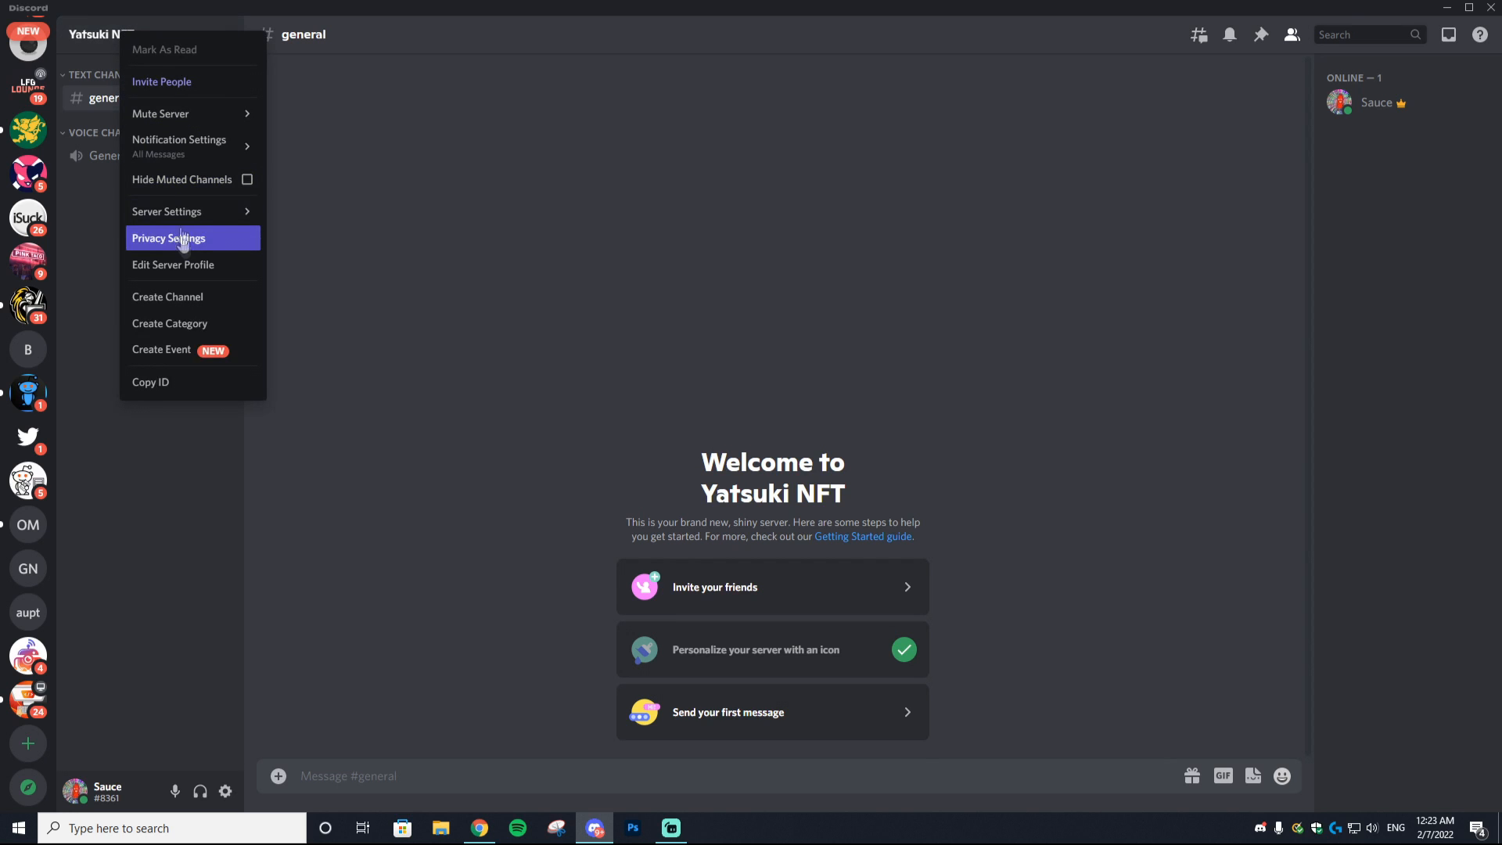
{"action": "mouse_move", "coordinate": [181, 216]}
{"action": "left_click", "coordinate": [345, 245]}
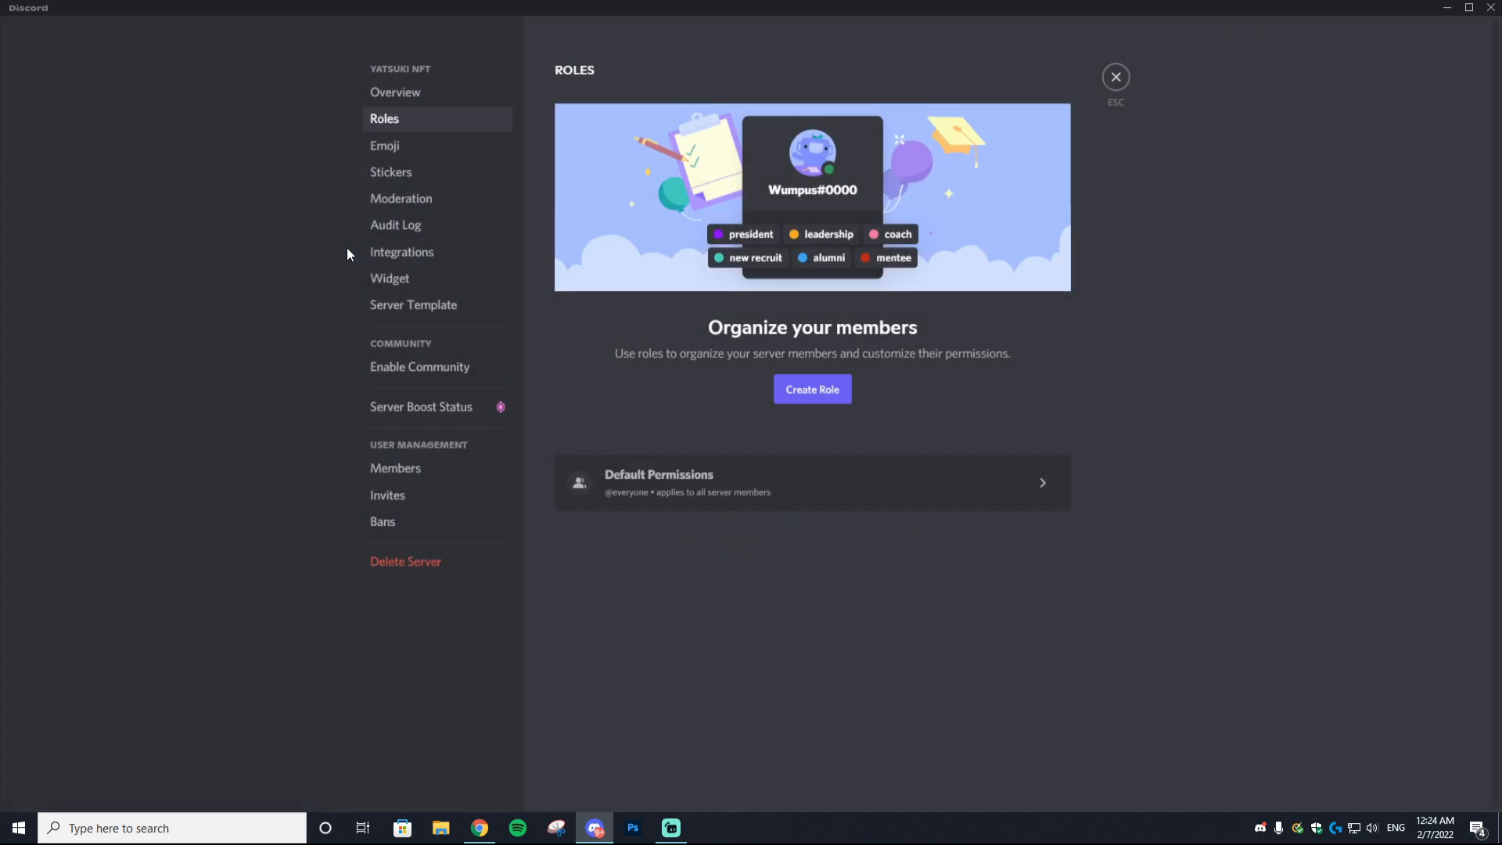
{"action": "left_click", "coordinate": [739, 495]}
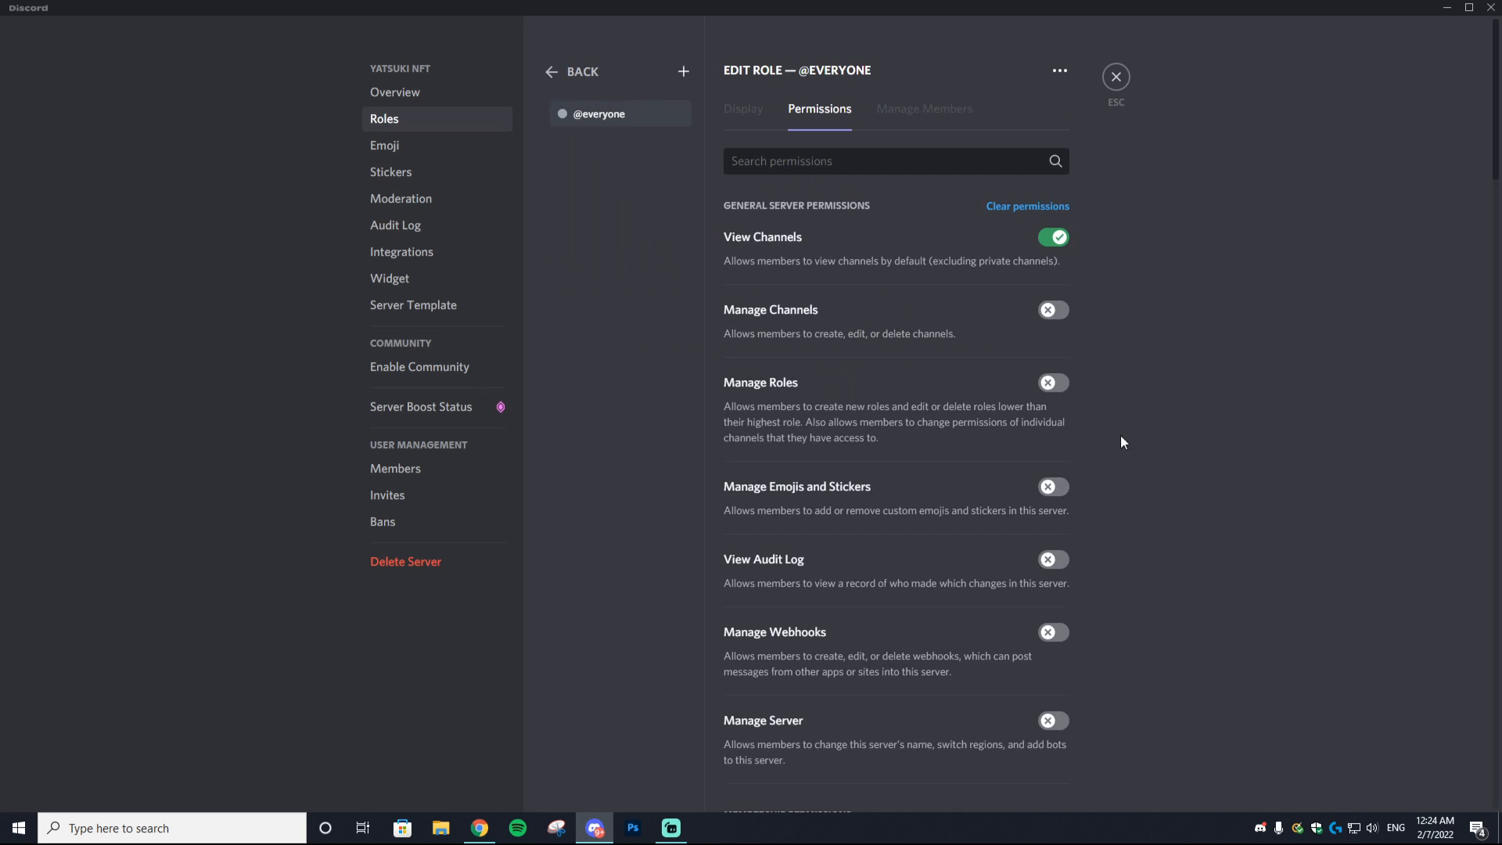
{"action": "scroll", "coordinate": [1095, 391], "scroll_direction": "down", "scroll_amount": 6}
{"action": "left_click", "coordinate": [1052, 298]}
{"action": "left_click", "coordinate": [1048, 367]}
{"action": "scroll", "coordinate": [1047, 374], "scroll_direction": "down", "scroll_amount": 7}
{"action": "left_click", "coordinate": [1054, 288]}
{"action": "left_click", "coordinate": [1054, 360]}
{"action": "left_click", "coordinate": [1053, 433]}
{"action": "left_click", "coordinate": [1054, 506]}
{"action": "left_click", "coordinate": [1054, 579]}
{"action": "left_click", "coordinate": [1053, 667]}
{"action": "scroll", "coordinate": [1056, 626], "scroll_direction": "down", "scroll_amount": 4}
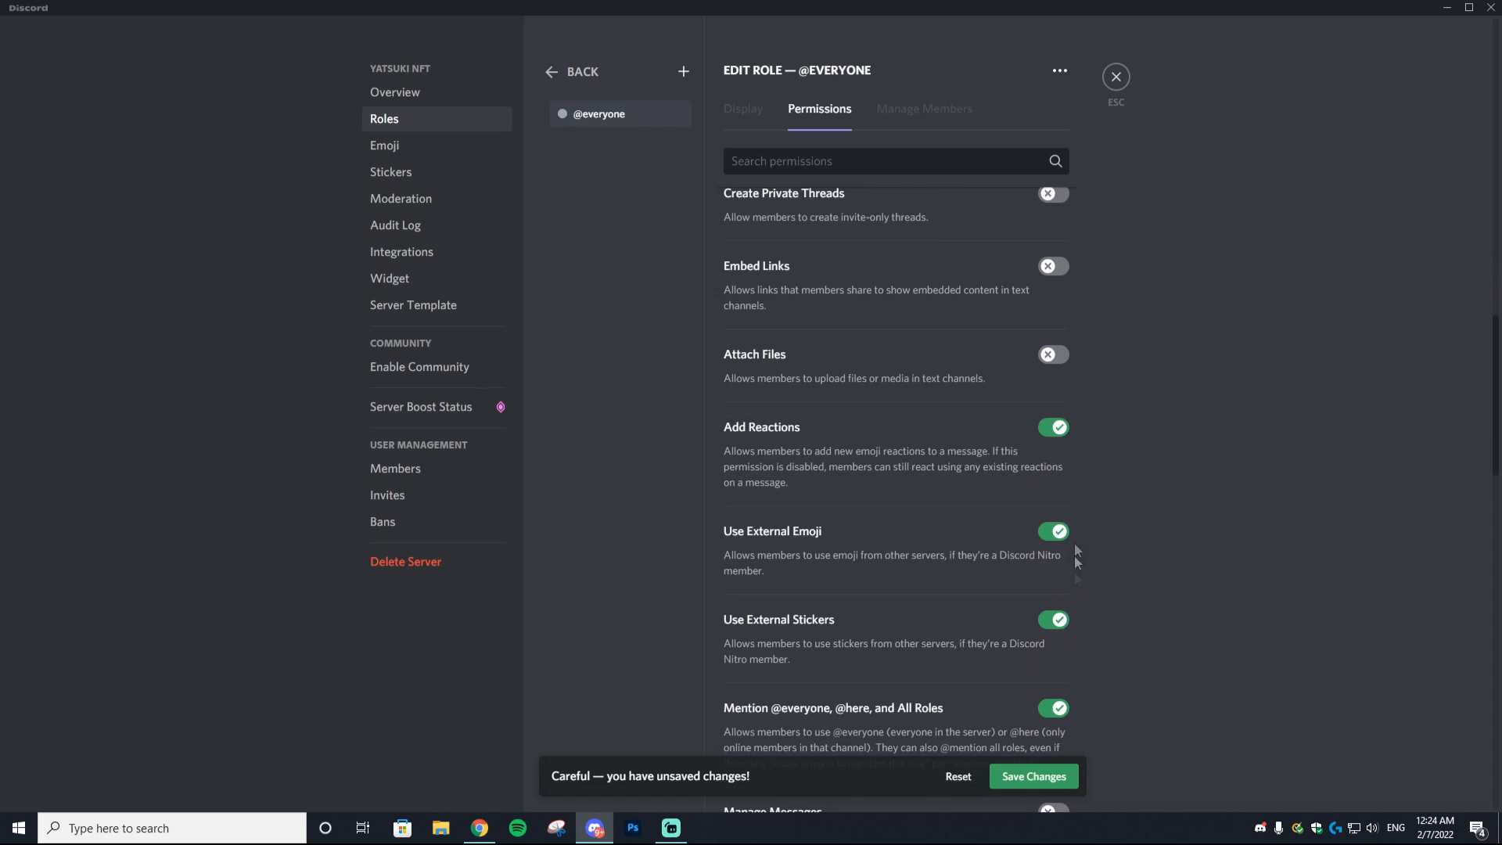
{"action": "left_click", "coordinate": [1054, 428]}
{"action": "left_click", "coordinate": [1054, 531]}
{"action": "scroll", "coordinate": [1056, 531], "scroll_direction": "down", "scroll_amount": 8}
{"action": "left_click", "coordinate": [1054, 305]}
{"action": "left_click", "coordinate": [1054, 431]}
{"action": "left_click", "coordinate": [1054, 504]}
{"action": "left_click", "coordinate": [1053, 608]}
{"action": "left_click", "coordinate": [1053, 696]}
{"action": "scroll", "coordinate": [1053, 655], "scroll_direction": "down", "scroll_amount": 7}
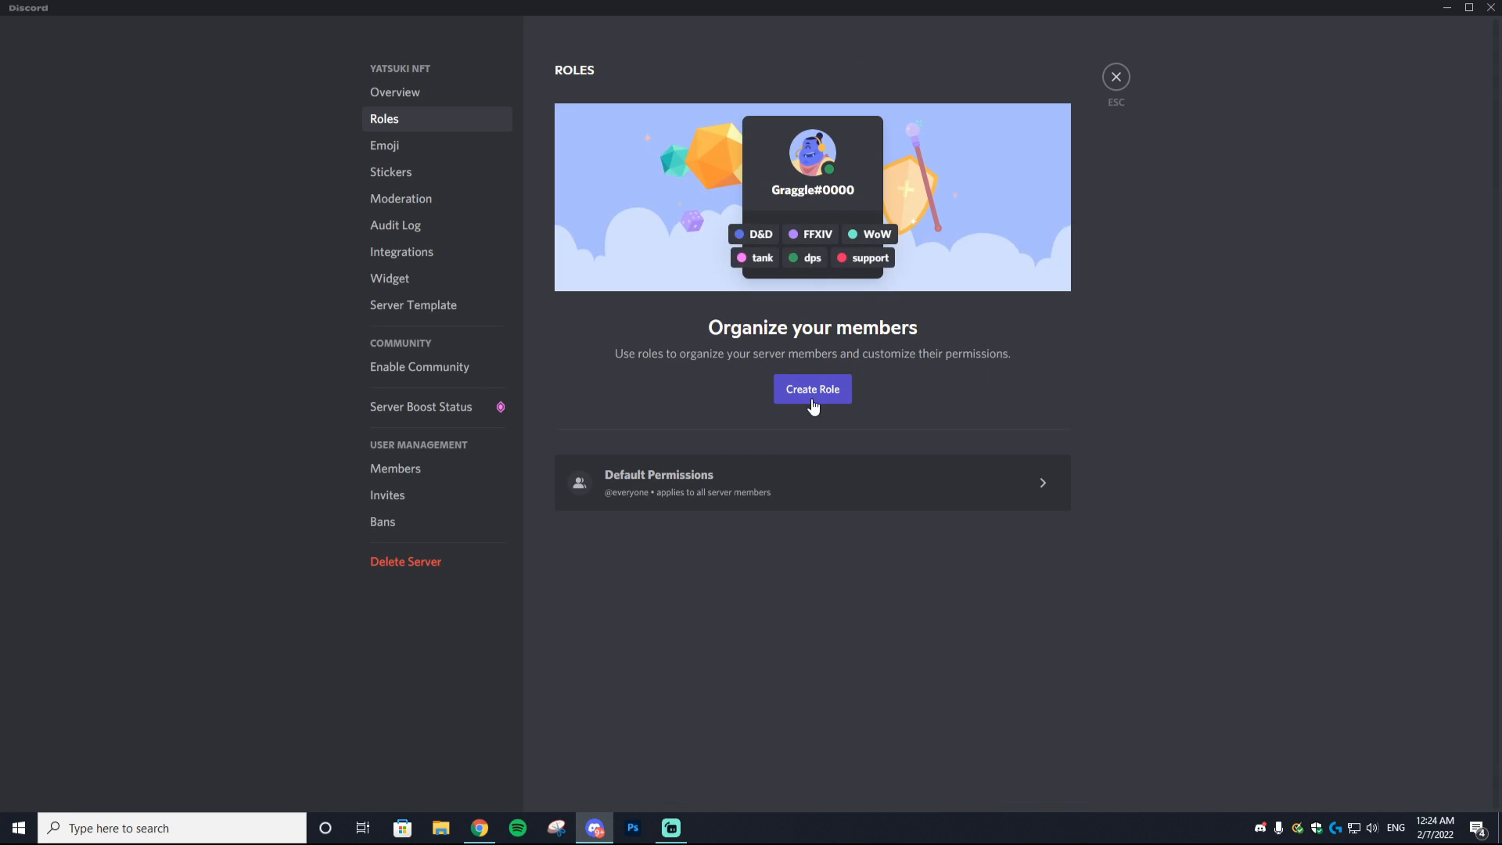
- Create a green role named Verified, display its members separately from online members, and save it
{"action": "left_click", "coordinate": [811, 397]}
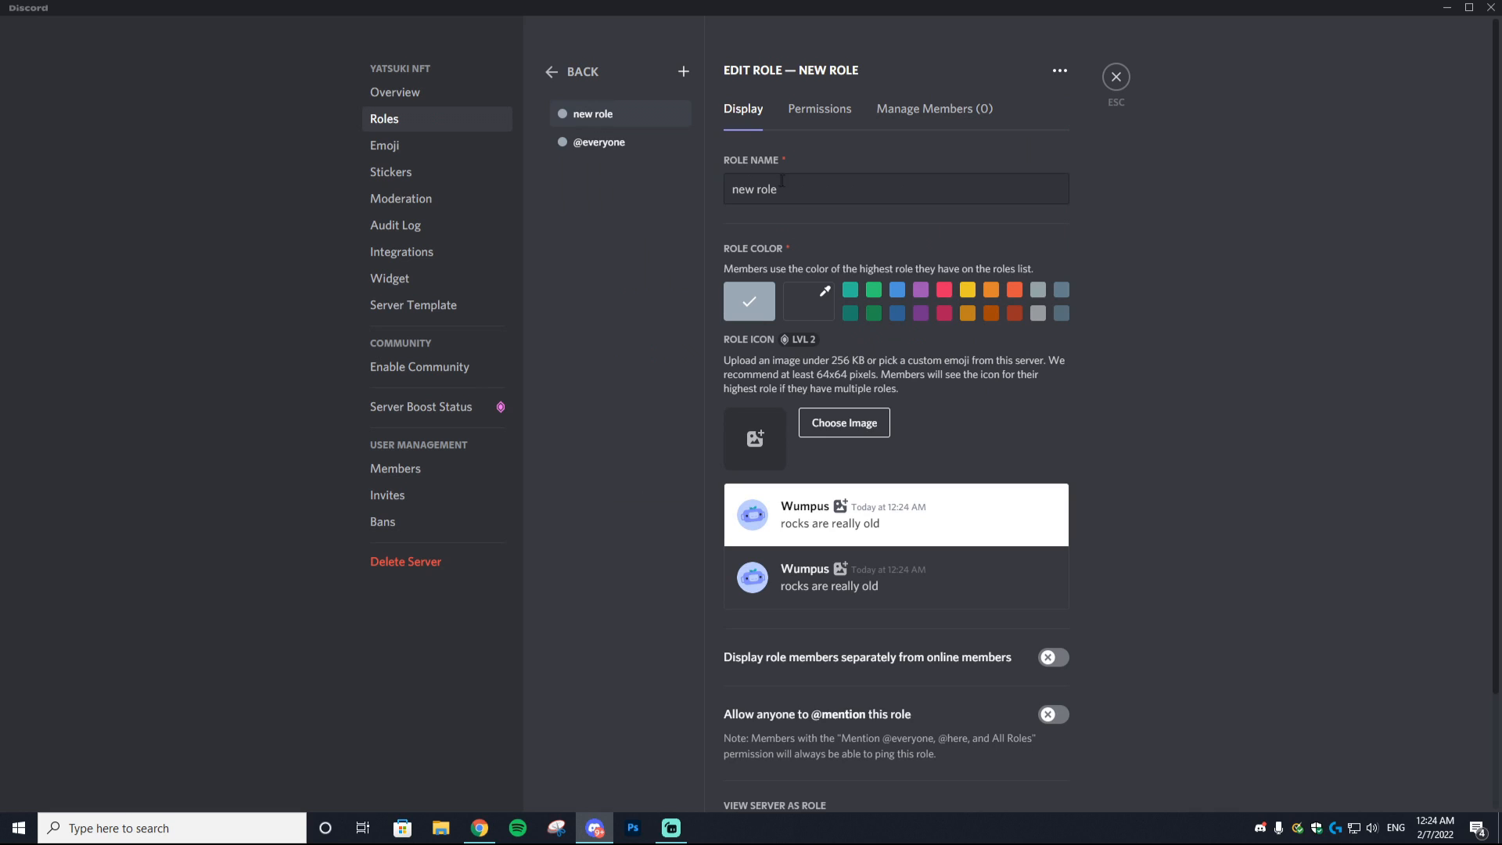
{"action": "type", "text": "Veri"}
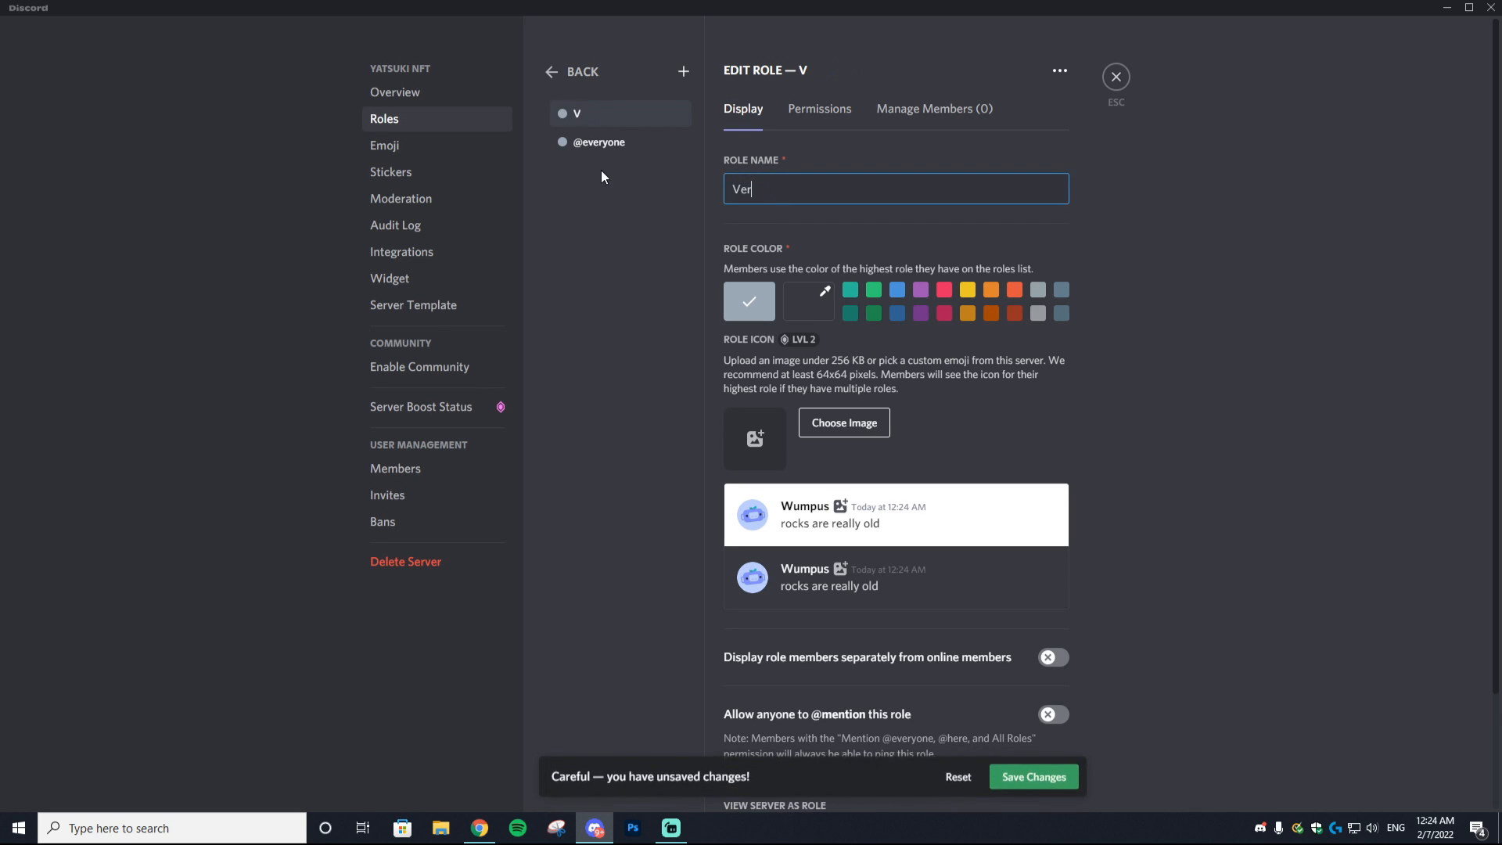
{"action": "type", "text": "fied"}
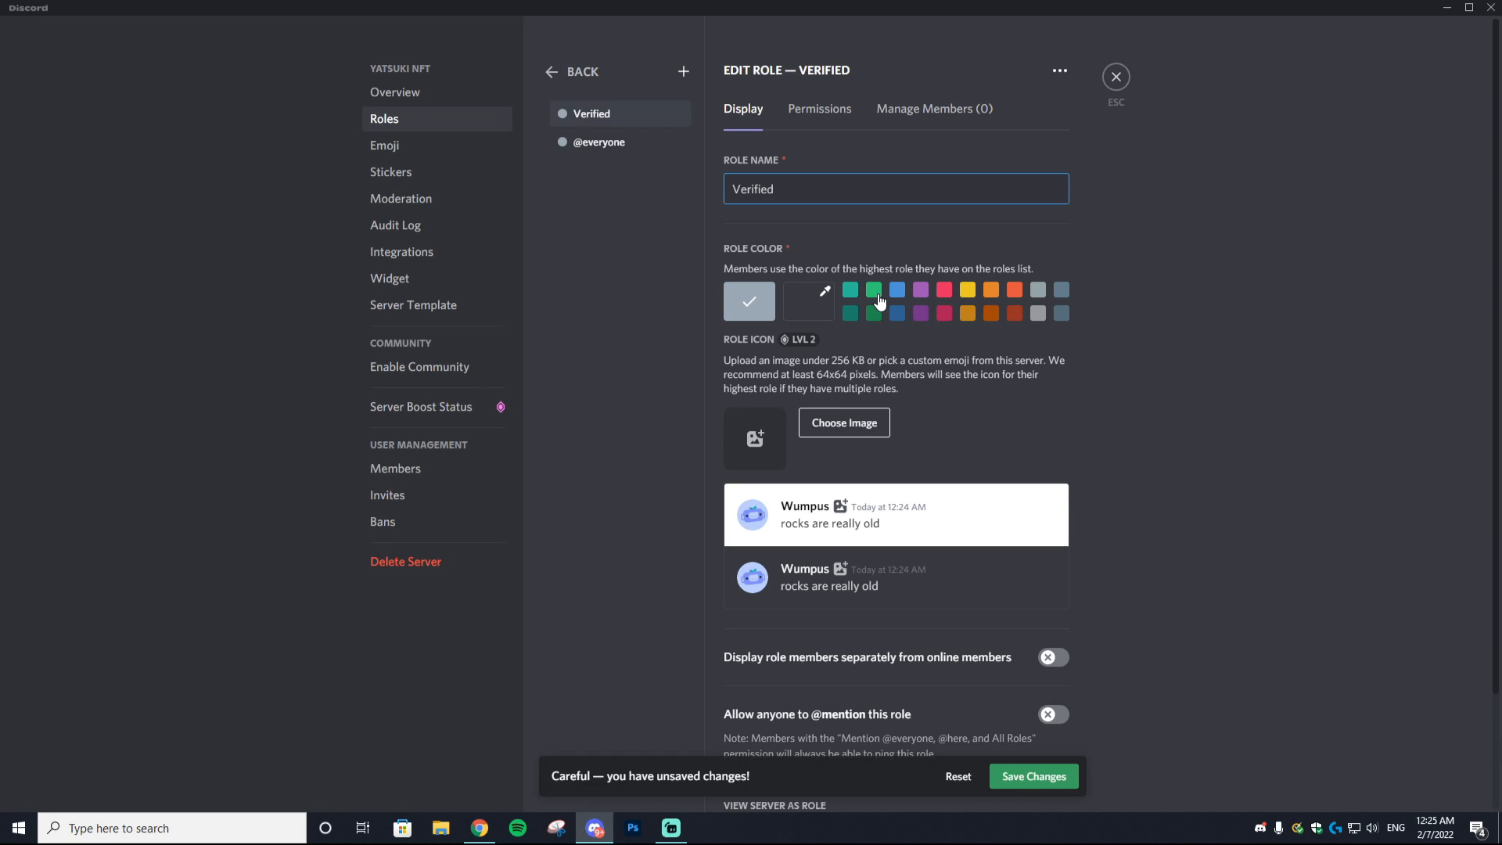
{"action": "left_click", "coordinate": [876, 295]}
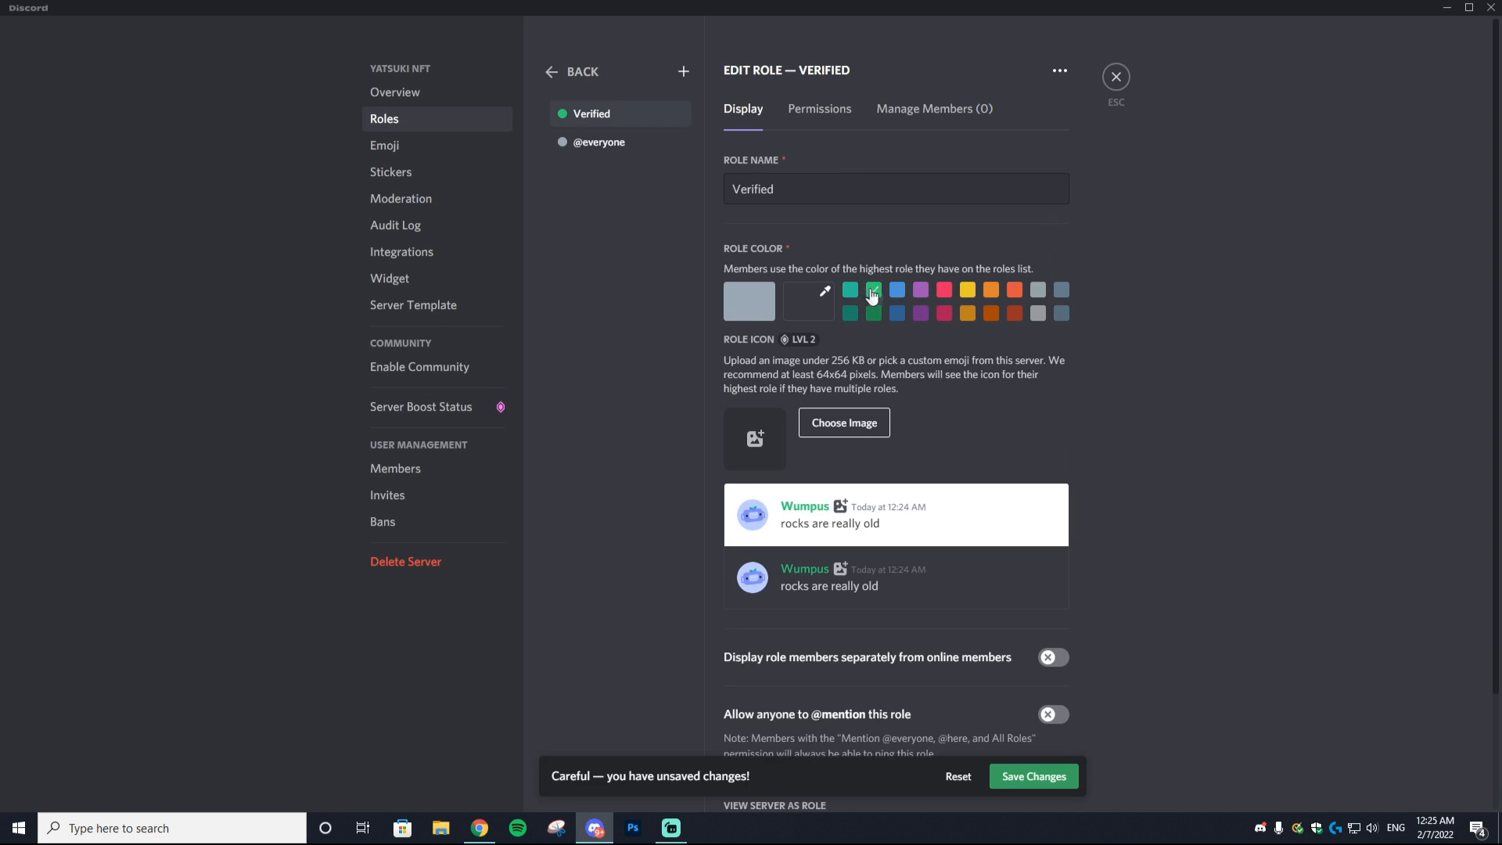
{"action": "scroll", "coordinate": [902, 362], "scroll_direction": "down", "scroll_amount": 2}
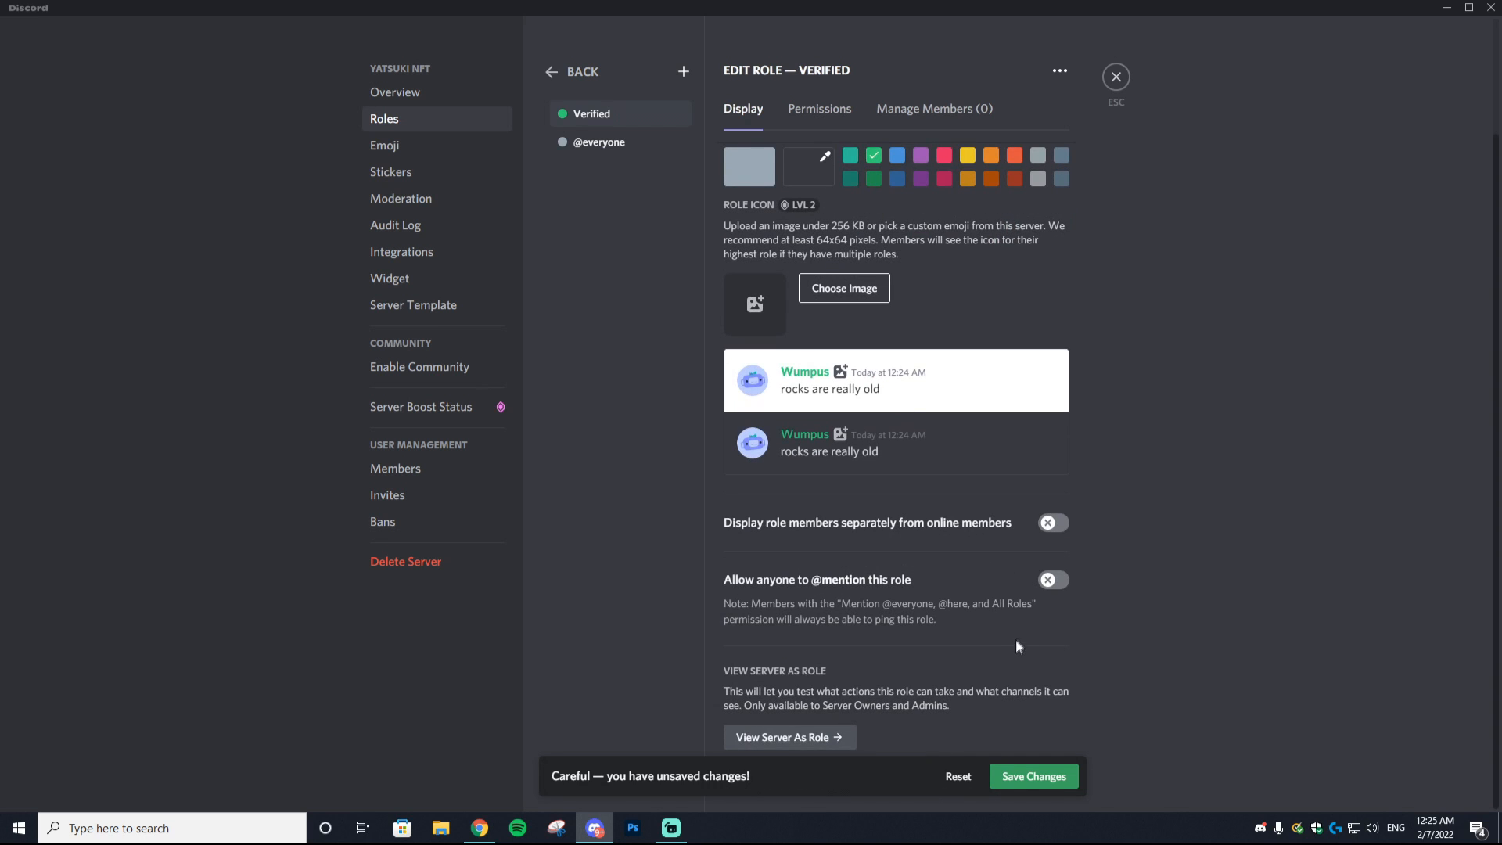
{"action": "left_click", "coordinate": [1058, 525]}
{"action": "left_click", "coordinate": [1023, 778]}
{"action": "left_click", "coordinate": [584, 75]}
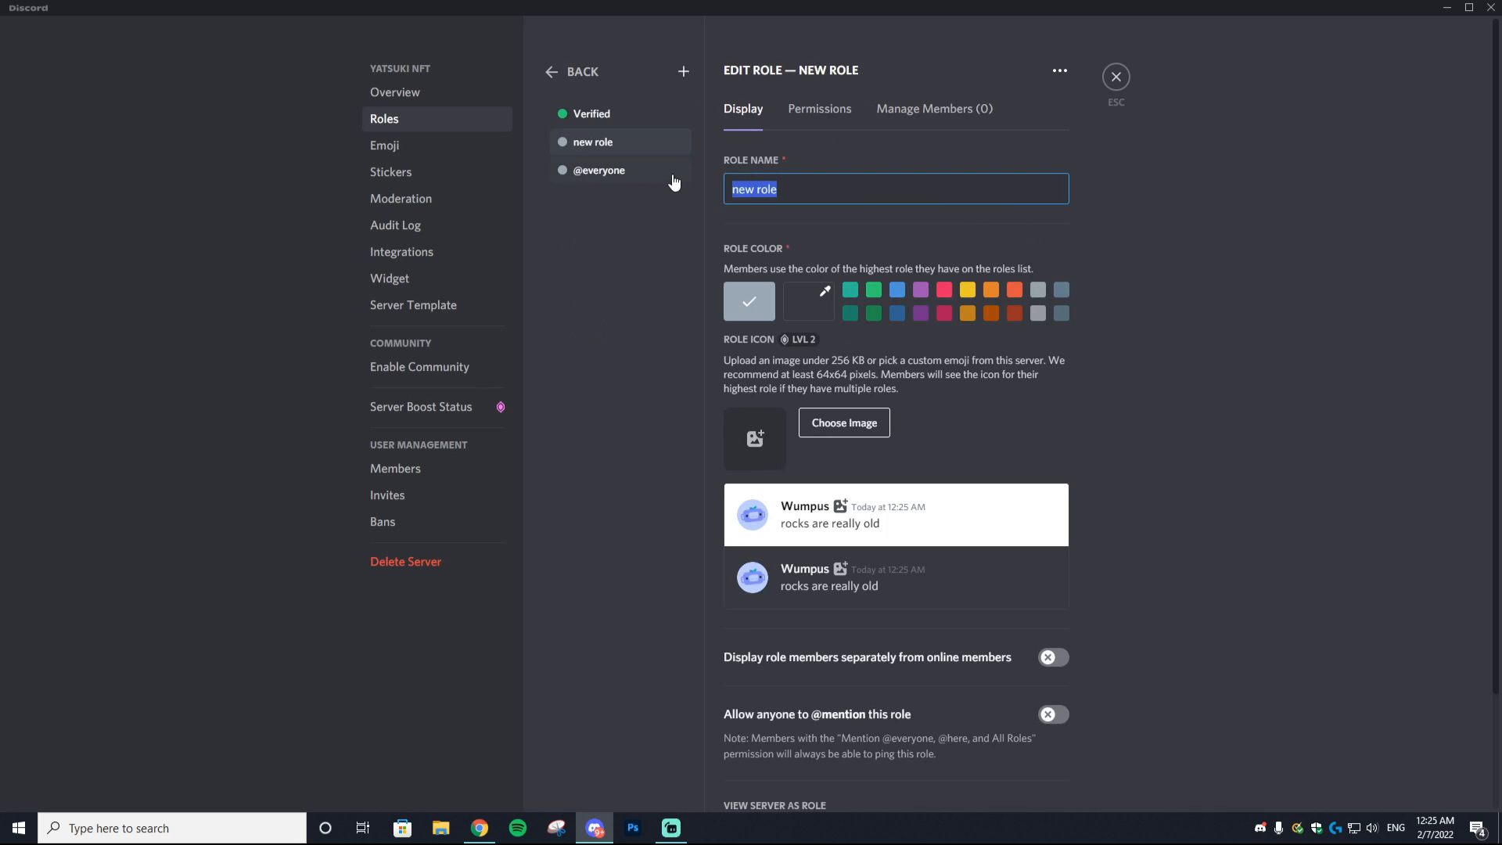
- Name the new role Bot, color it dark purple, display its members separately from online members, and save it
{"action": "type", "text": "Bot"}
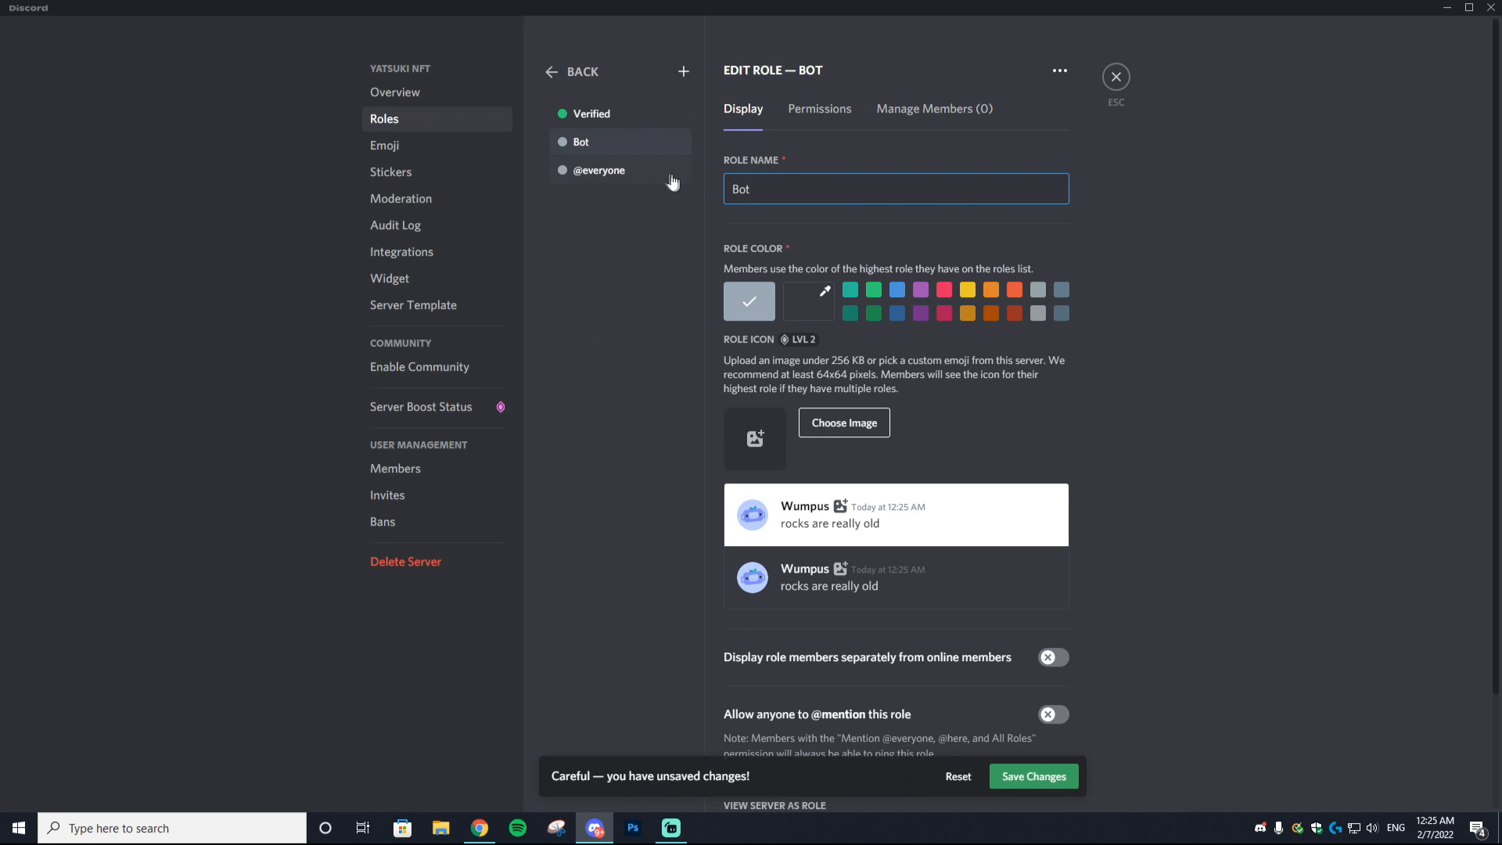
{"action": "left_click", "coordinate": [1061, 289]}
{"action": "scroll", "coordinate": [1087, 551], "scroll_direction": "down", "scroll_amount": 2}
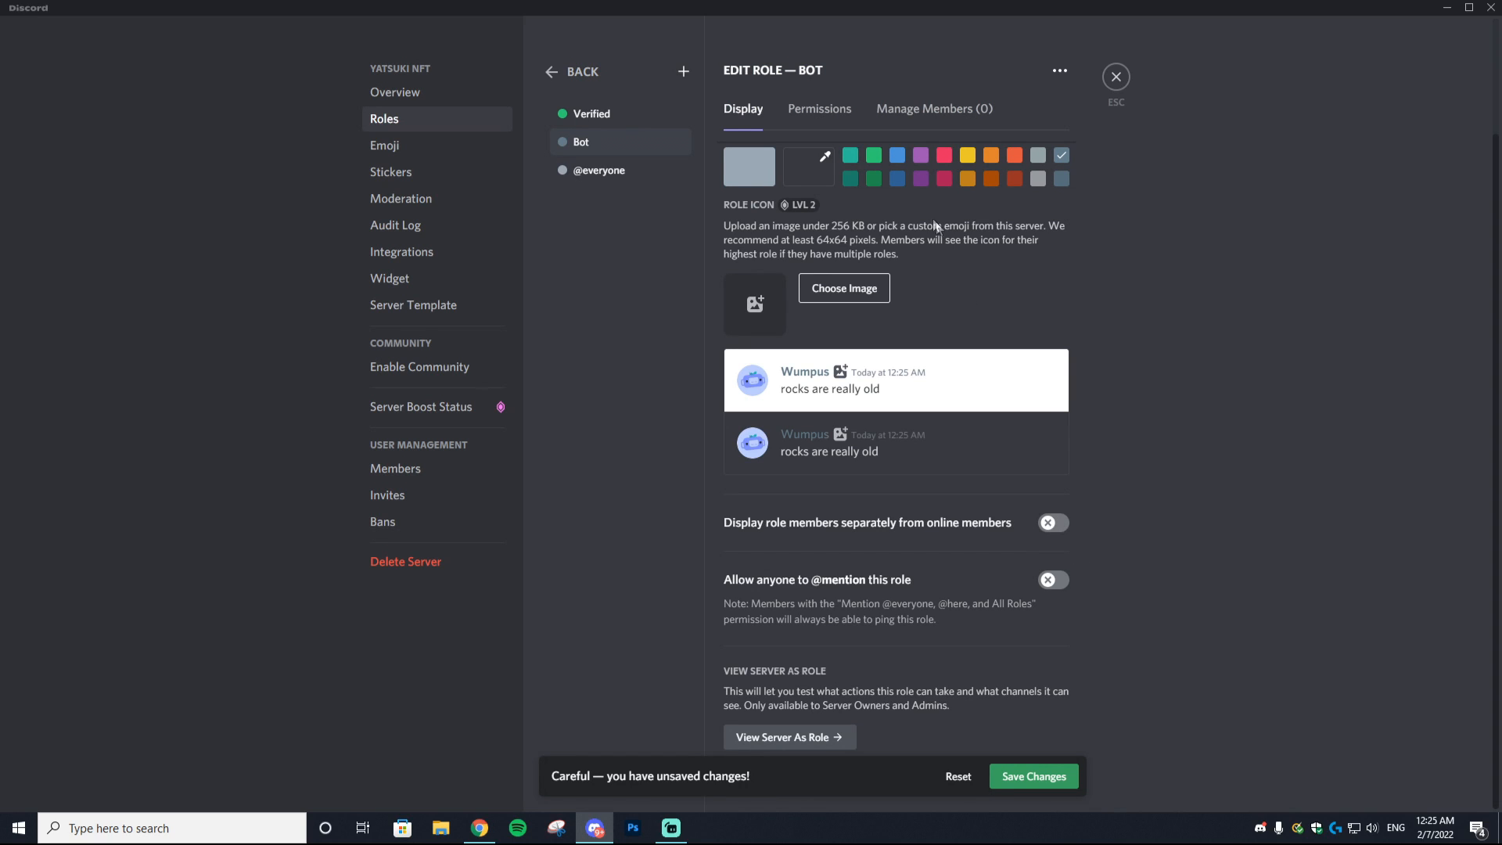
{"action": "left_click", "coordinate": [921, 183]}
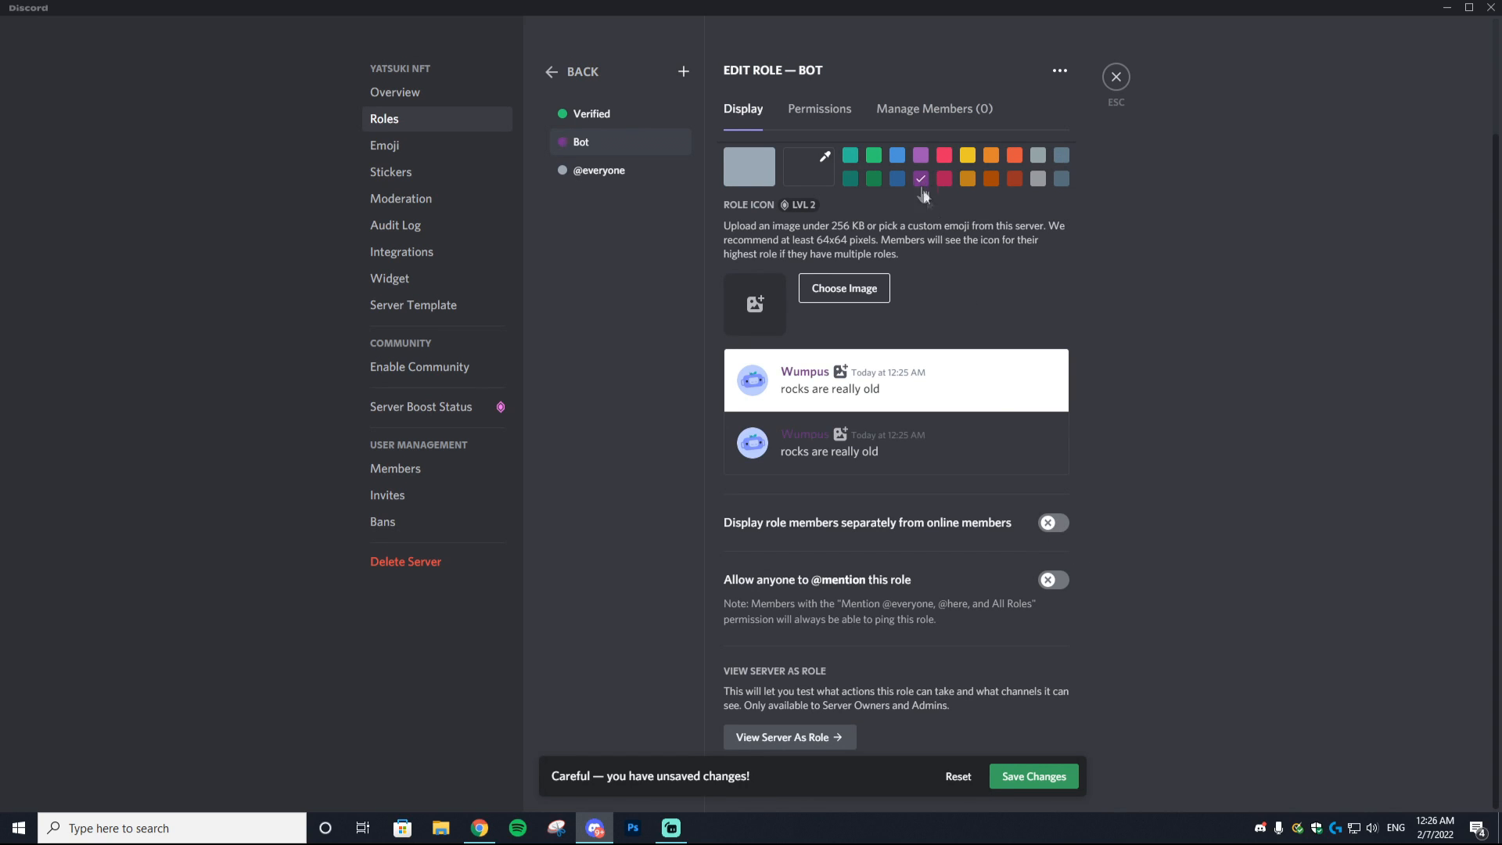
{"action": "left_click", "coordinate": [1064, 528]}
{"action": "left_click", "coordinate": [1031, 776]}
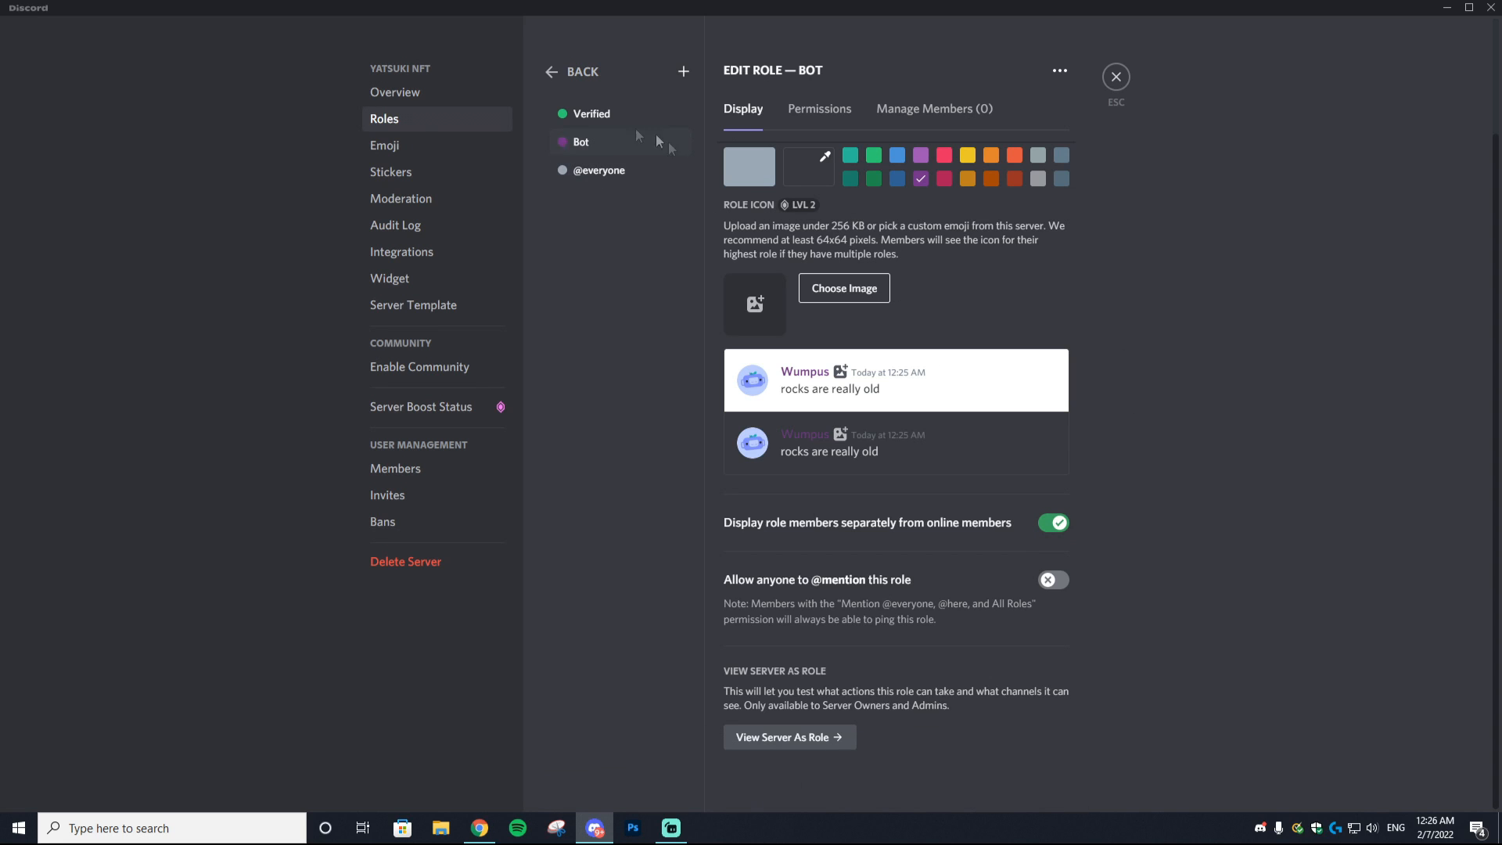
- Create a role named Admin in bright orange-red, display its members separately from online members, and save it
{"action": "left_click", "coordinate": [683, 71]}
{"action": "type", "text": "Adminst"}
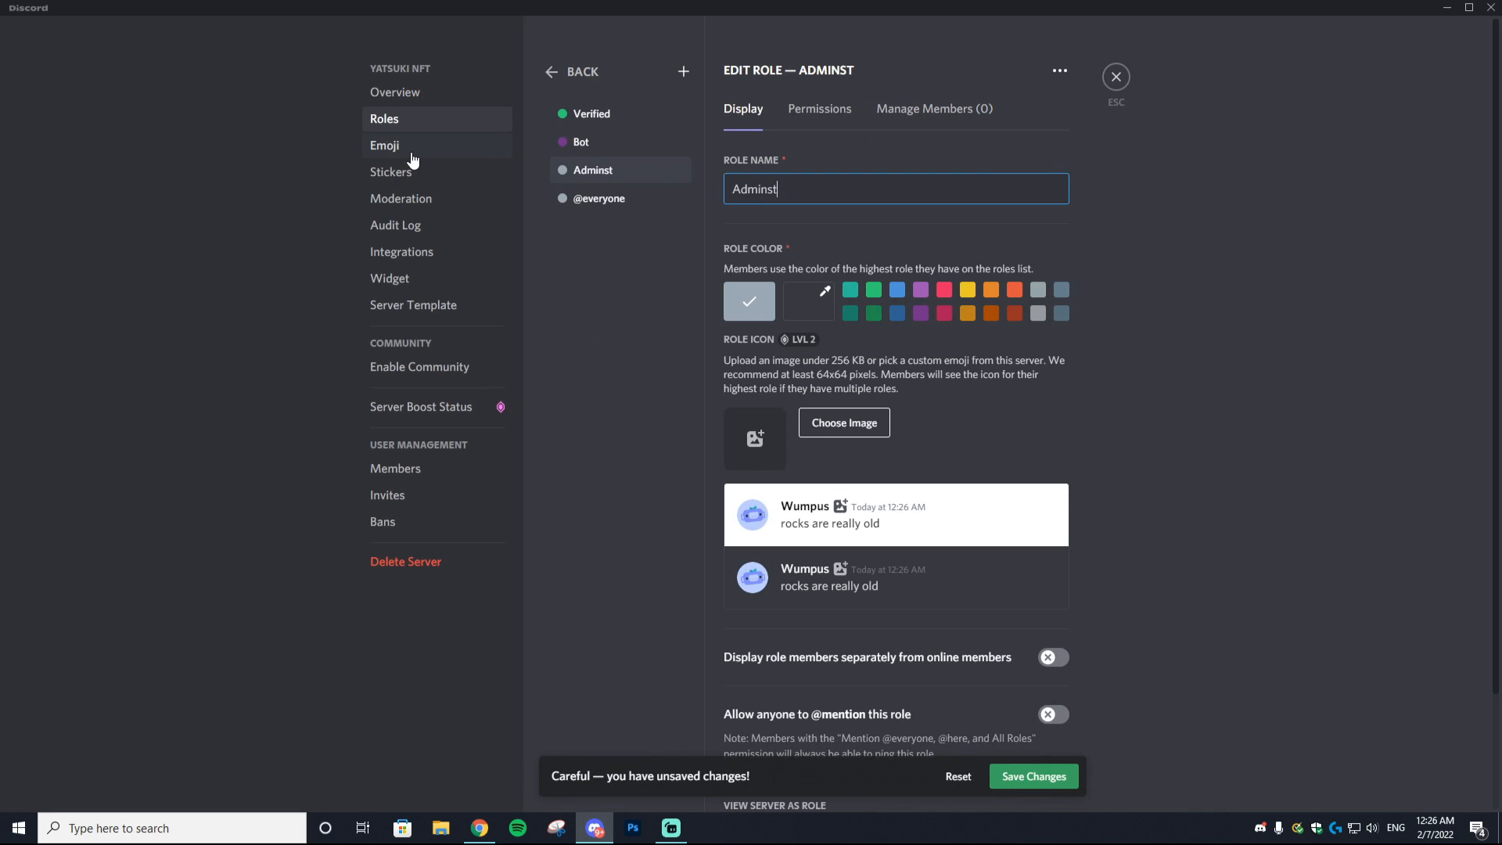
{"action": "key", "text": "BackSpace"}
{"action": "left_click", "coordinate": [1014, 289]}
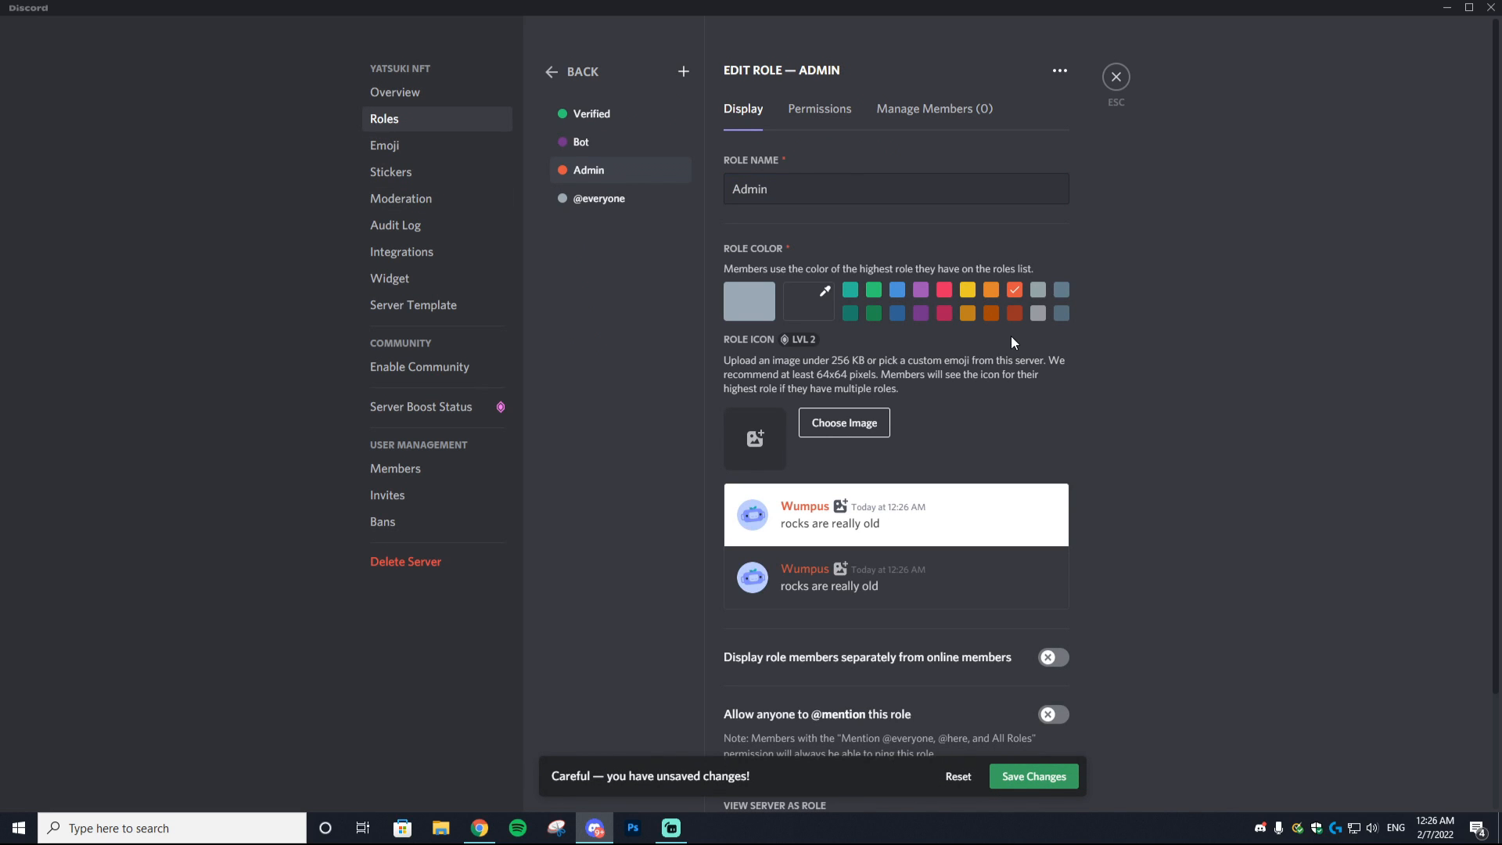
{"action": "left_click", "coordinate": [1055, 658]}
{"action": "left_click", "coordinate": [1025, 776]}
- Create a role named Team with the bright yellow role color and save it
{"action": "left_click", "coordinate": [1033, 218]}
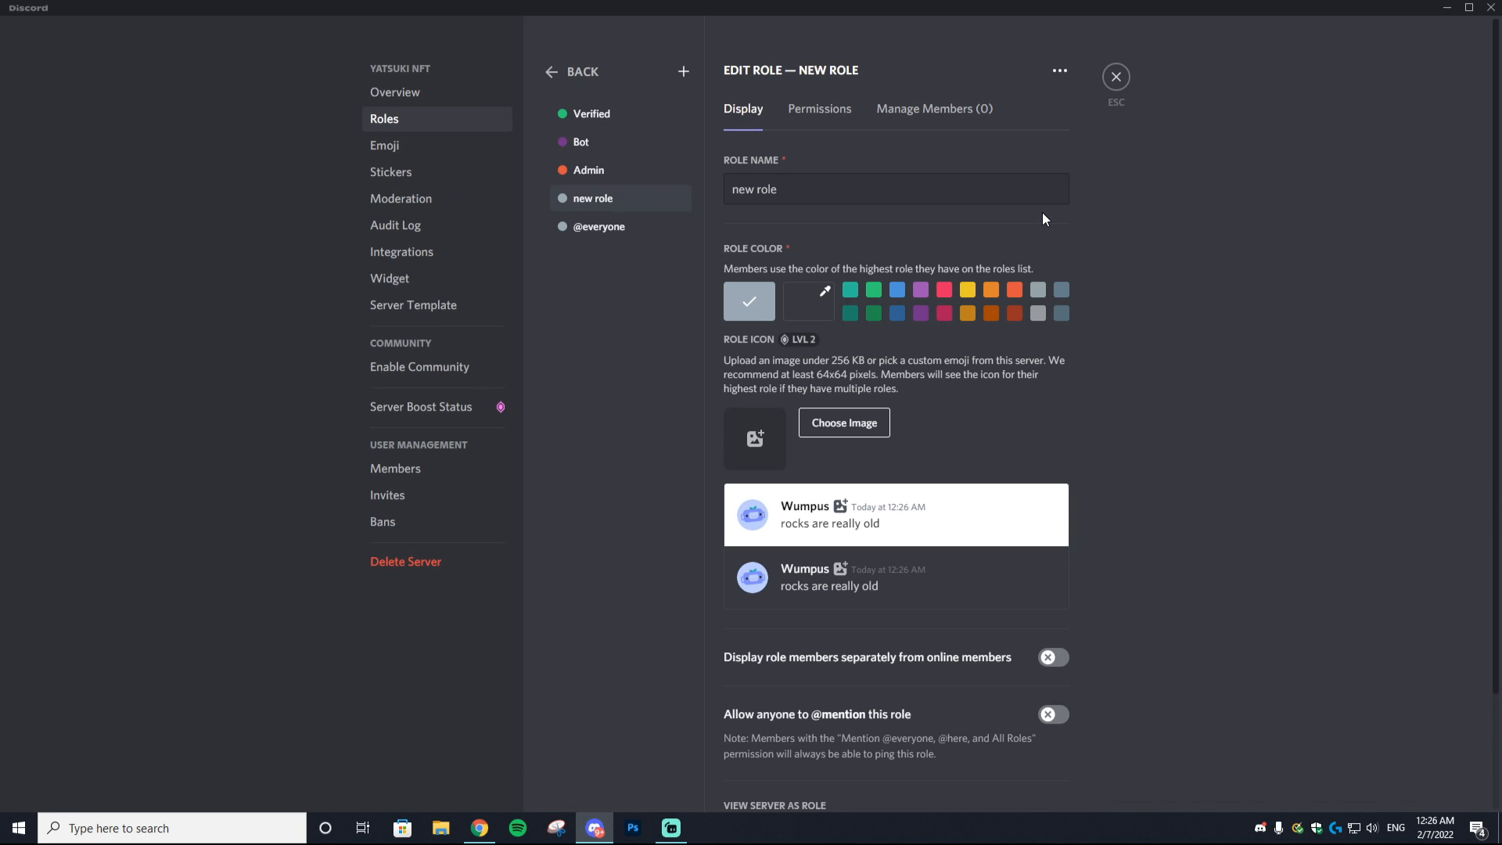
{"action": "type", "text": "Team"}
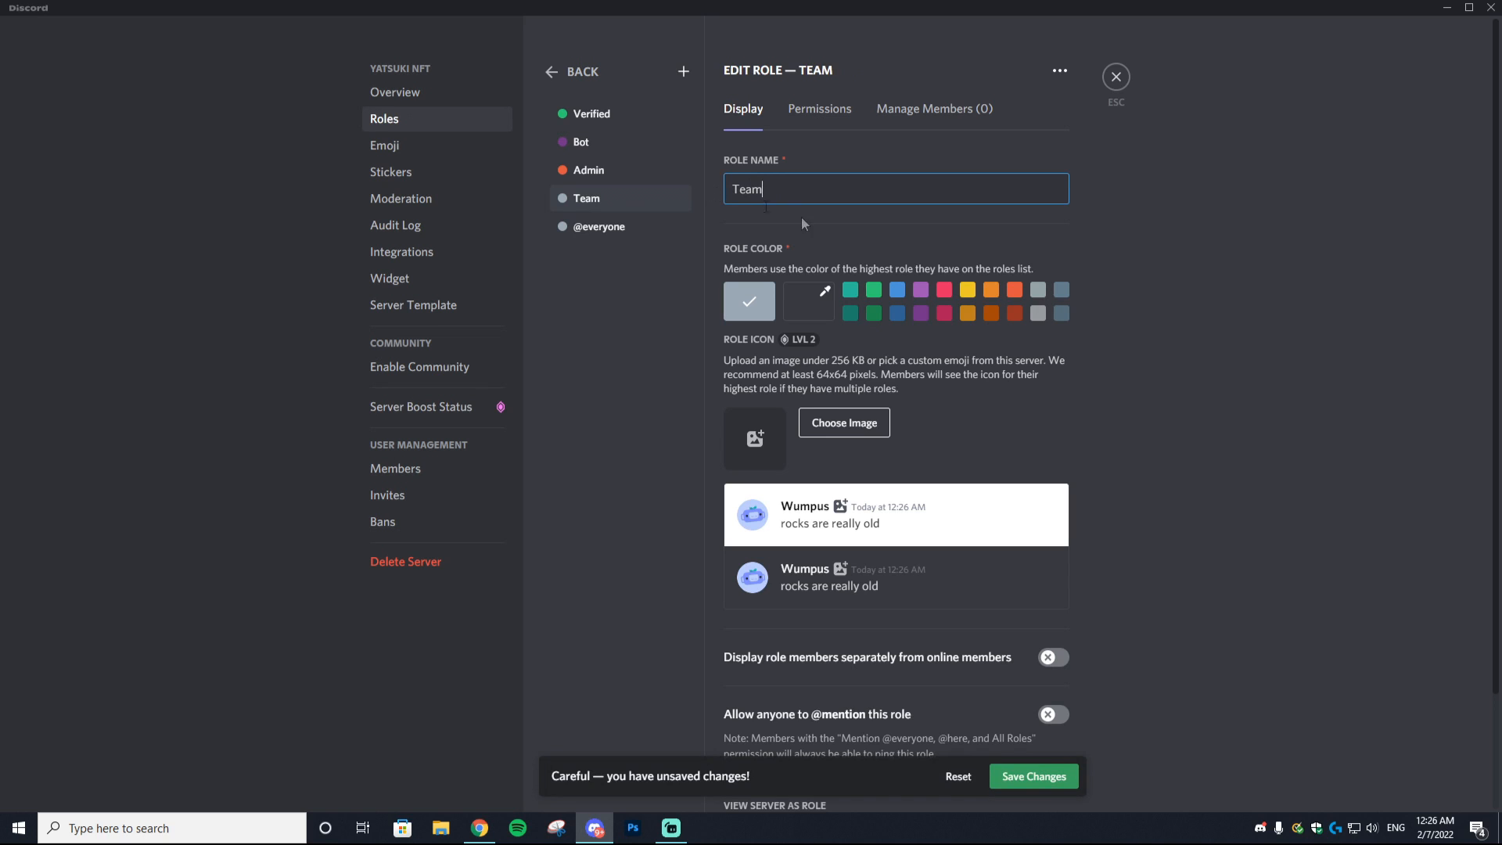
{"action": "left_click", "coordinate": [968, 290]}
{"action": "left_click", "coordinate": [1037, 794]}
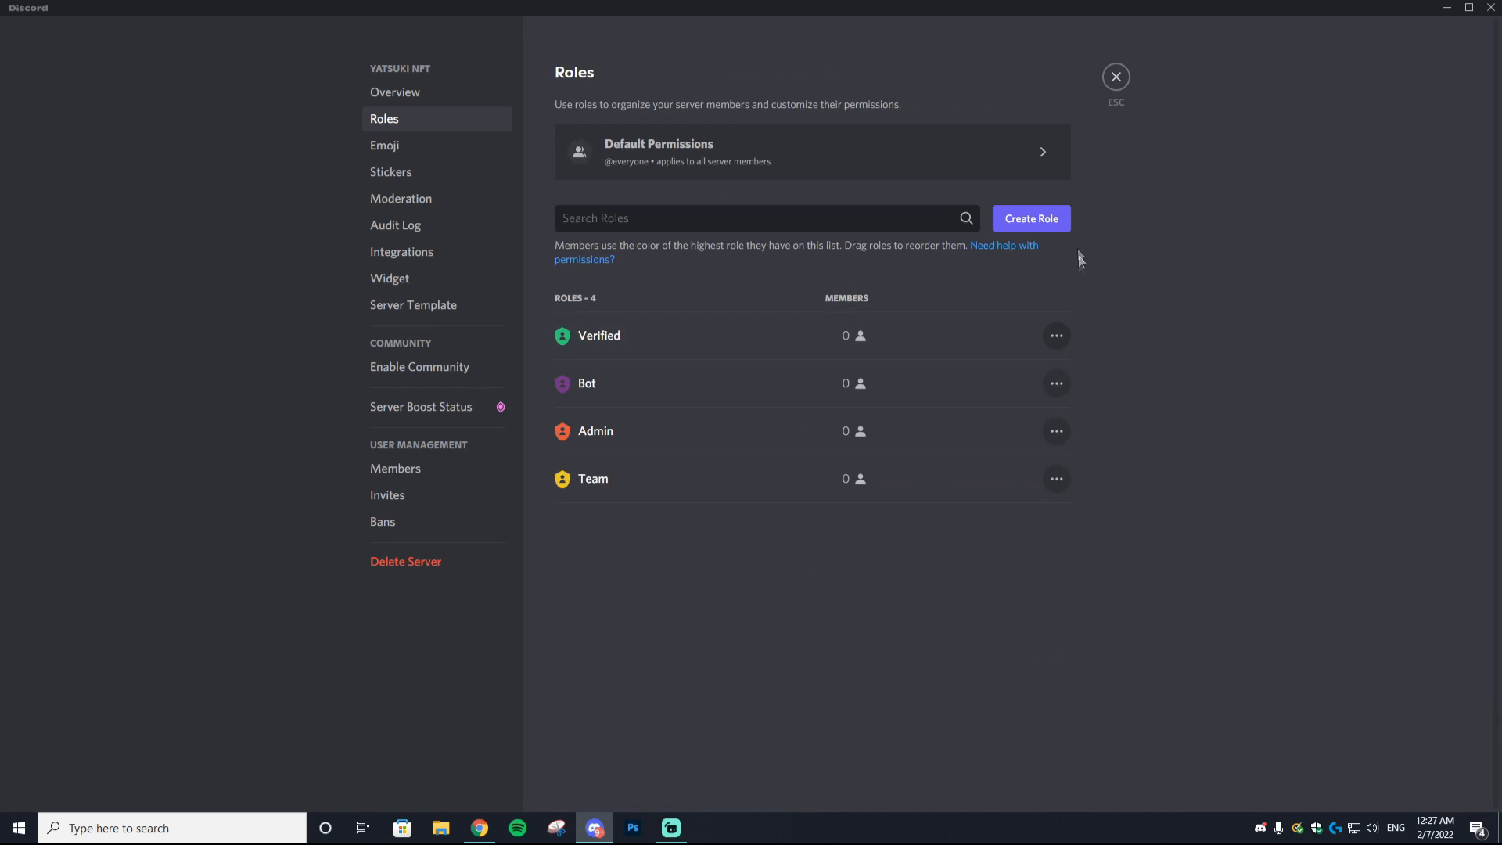
- Create a role named Whitelist in bright pinkish red, display its members separately from online members, and save it
{"action": "left_click", "coordinate": [1050, 215]}
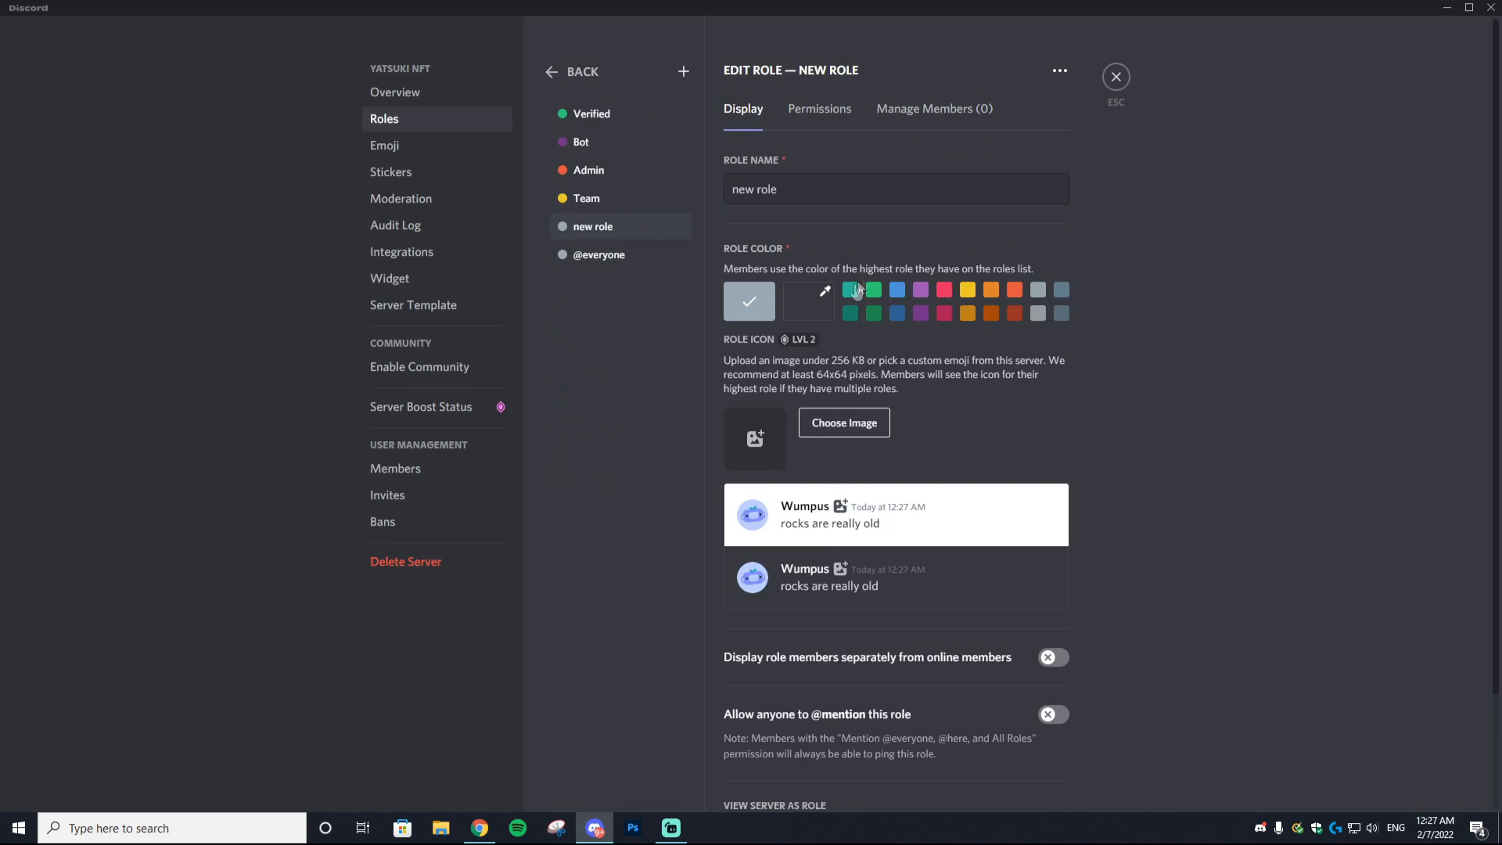
{"action": "type", "text": "Whitelist"}
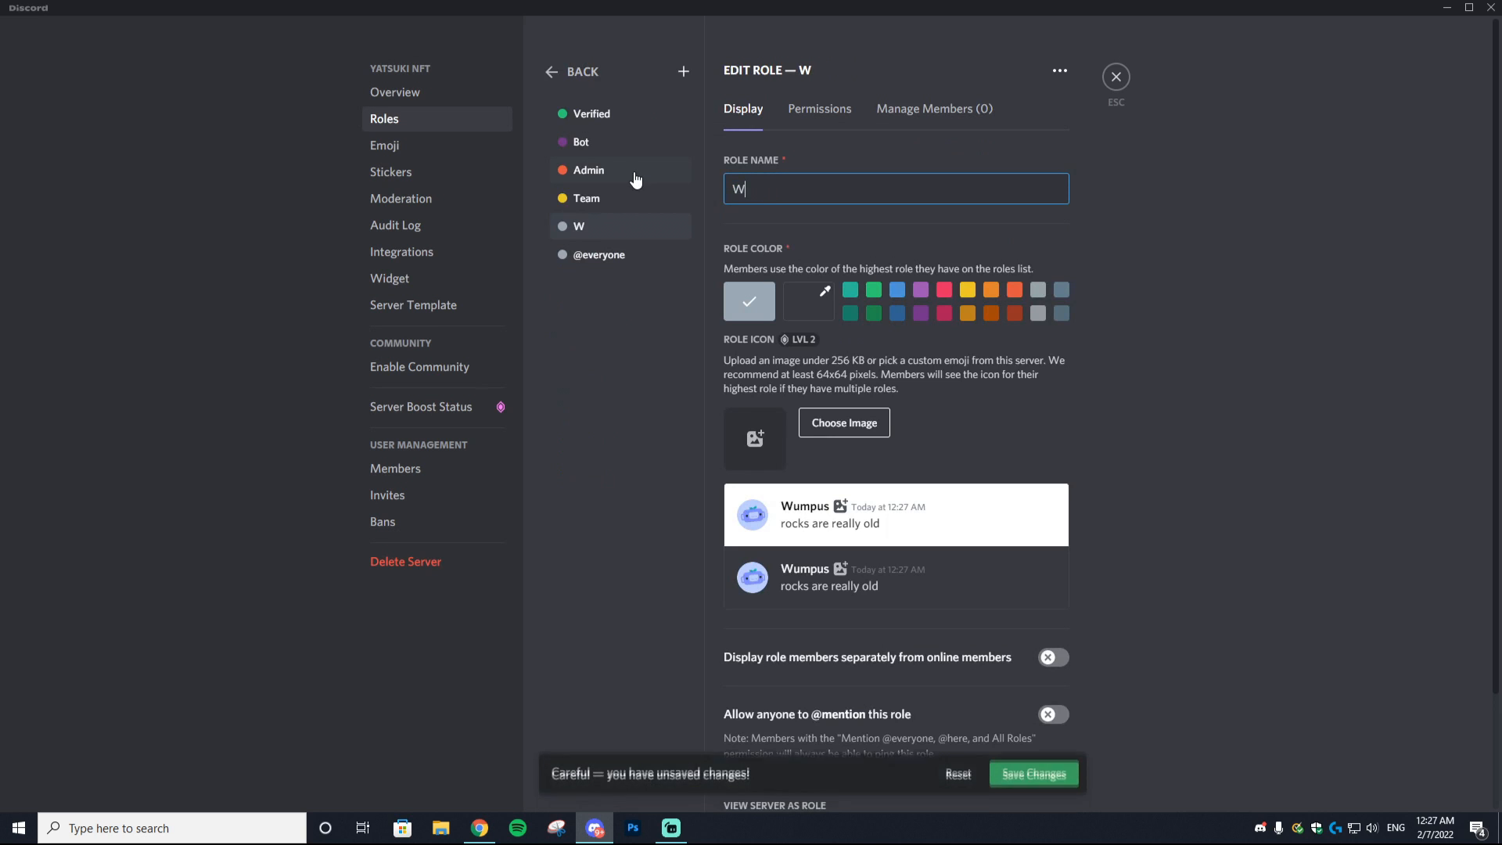
{"action": "left_click", "coordinate": [944, 290]}
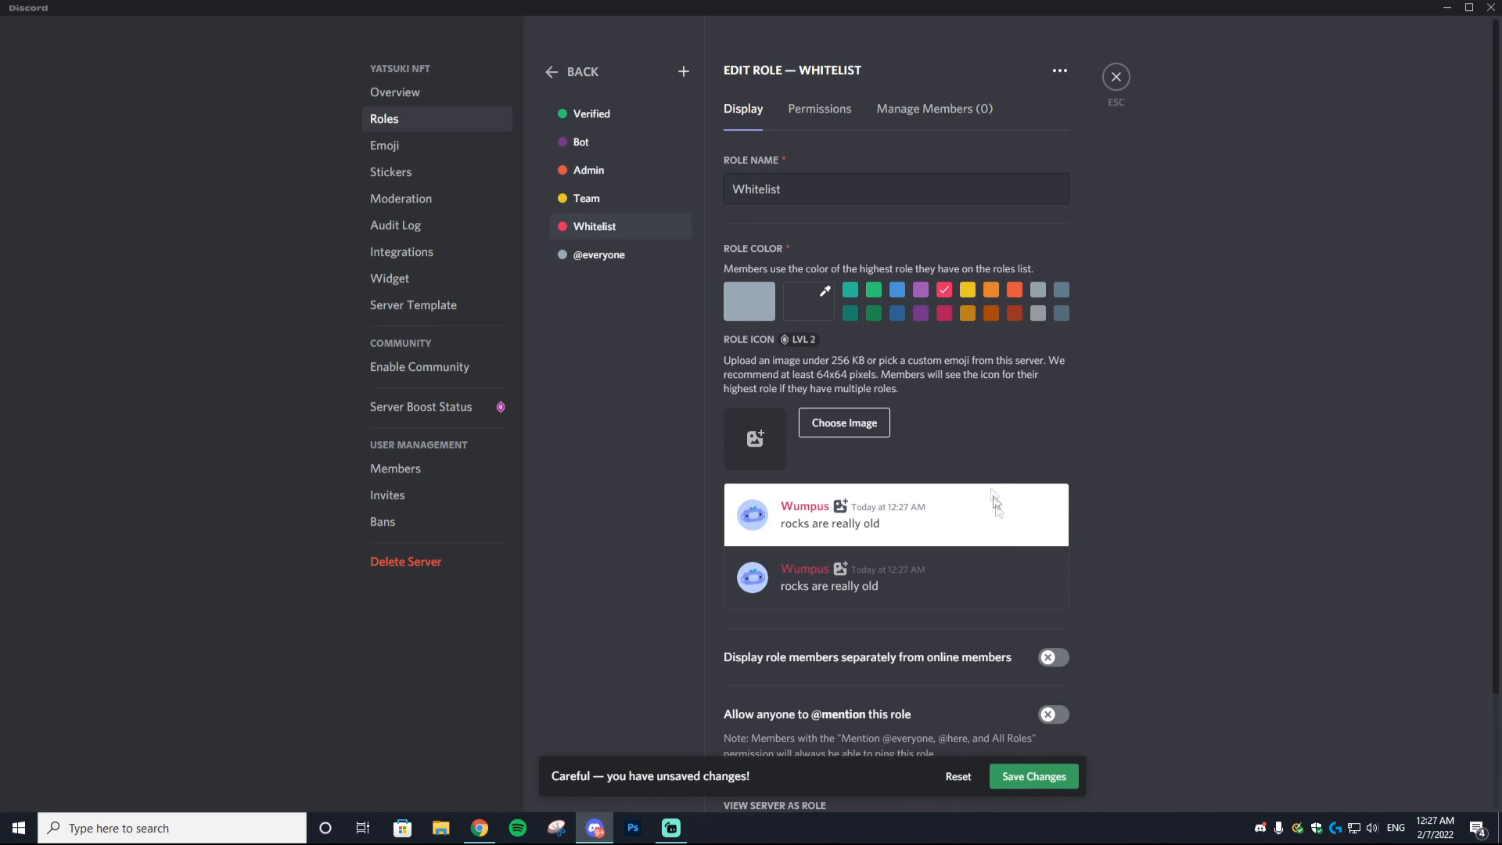
{"action": "scroll", "coordinate": [983, 485], "scroll_direction": "down", "scroll_amount": 1}
{"action": "left_click", "coordinate": [1053, 579]}
{"action": "left_click", "coordinate": [1034, 776]}
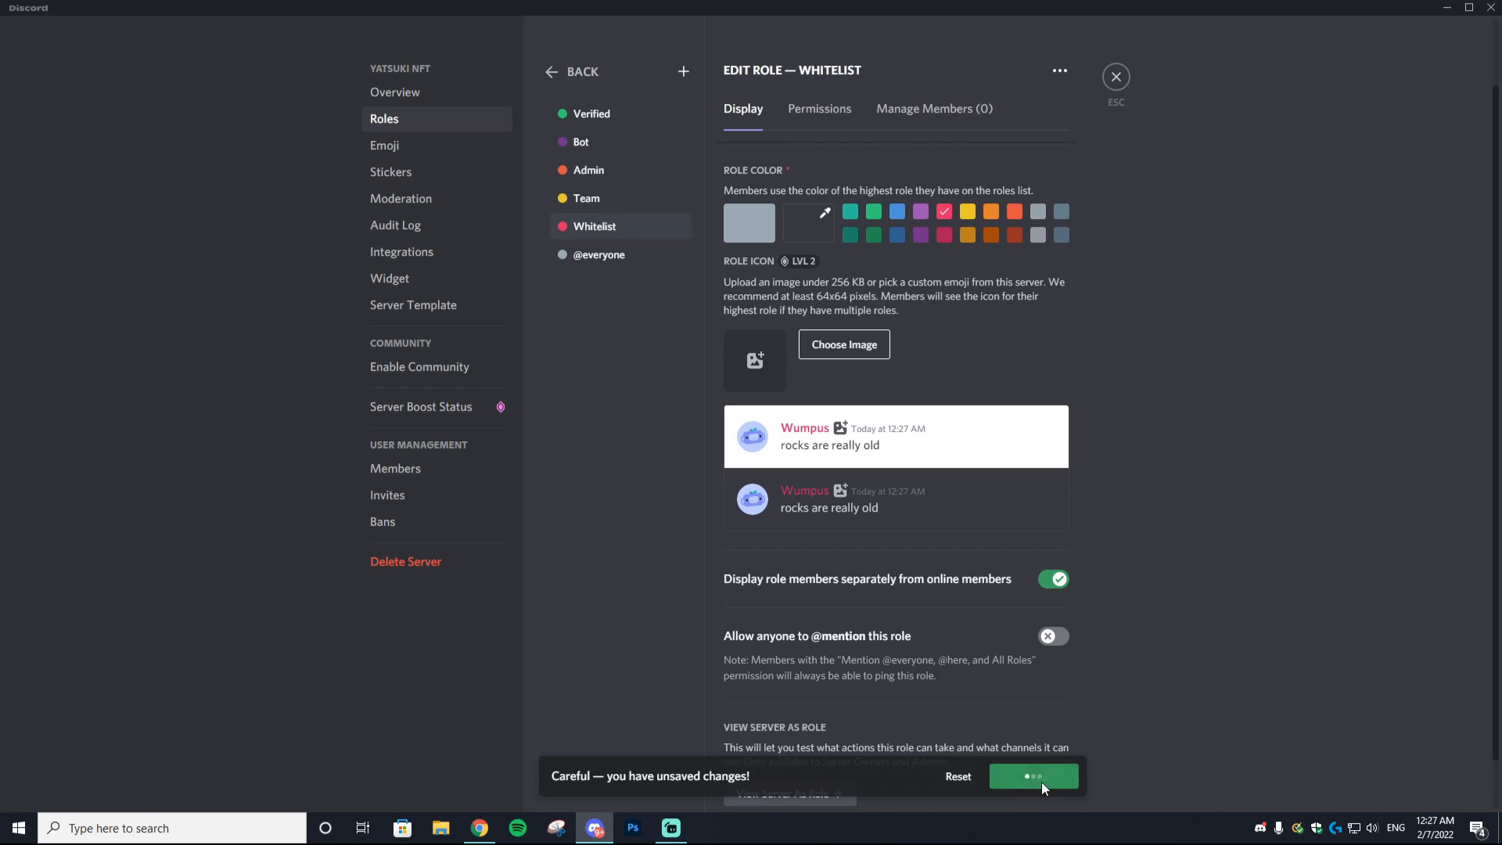
{"action": "left_click", "coordinate": [587, 84]}
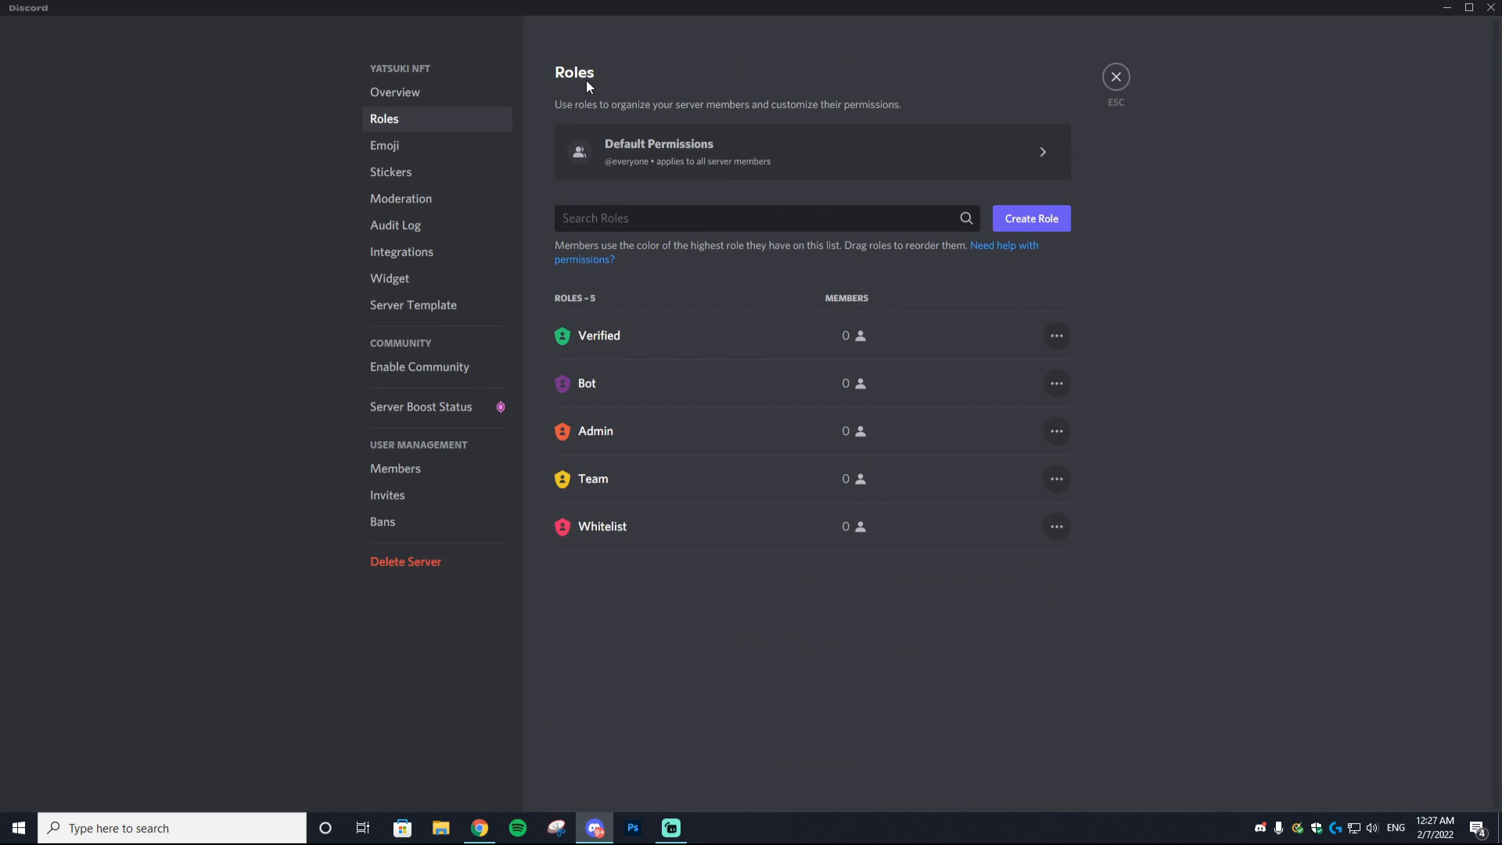
- Create a role named OG in light orange, display its members separately from online members, and save it
{"action": "left_click", "coordinate": [1017, 209]}
{"action": "type", "text": "OG"}
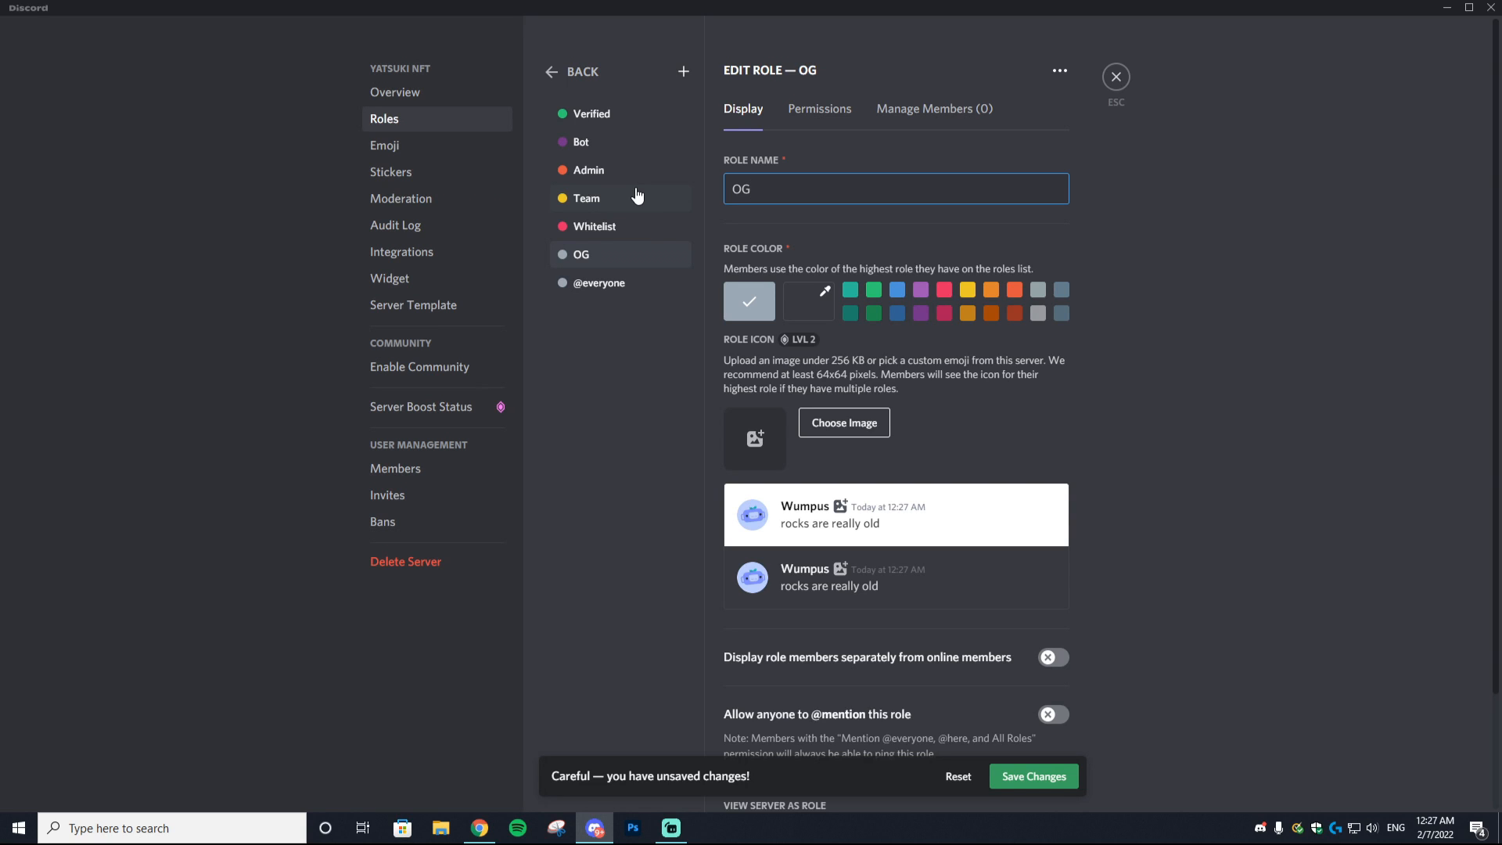
{"action": "left_click", "coordinate": [990, 290]}
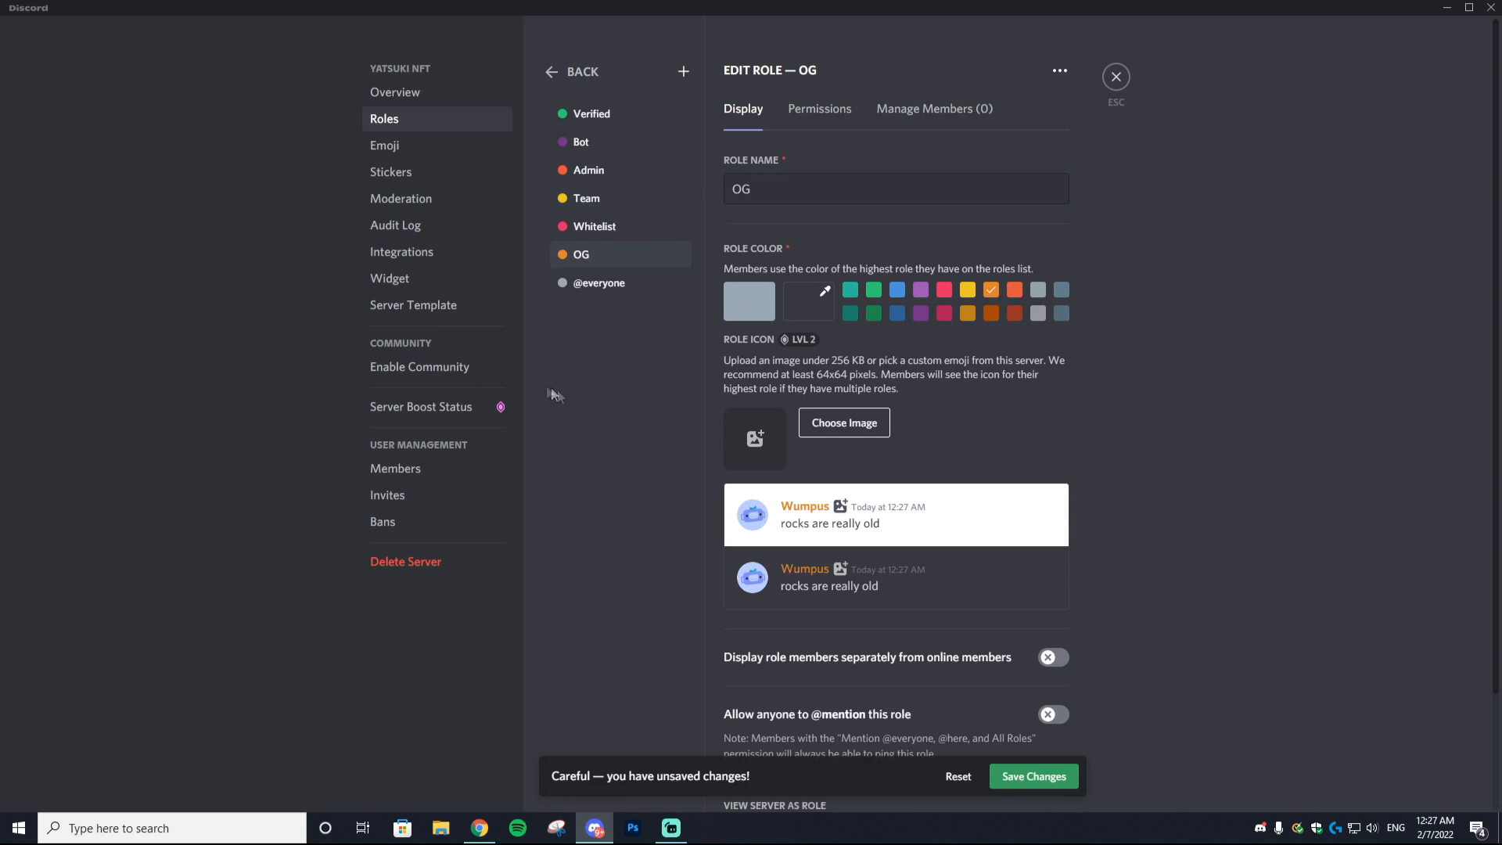
{"action": "left_click", "coordinate": [1053, 657]}
{"action": "left_click", "coordinate": [1056, 785]}
{"action": "left_click", "coordinate": [564, 71]}
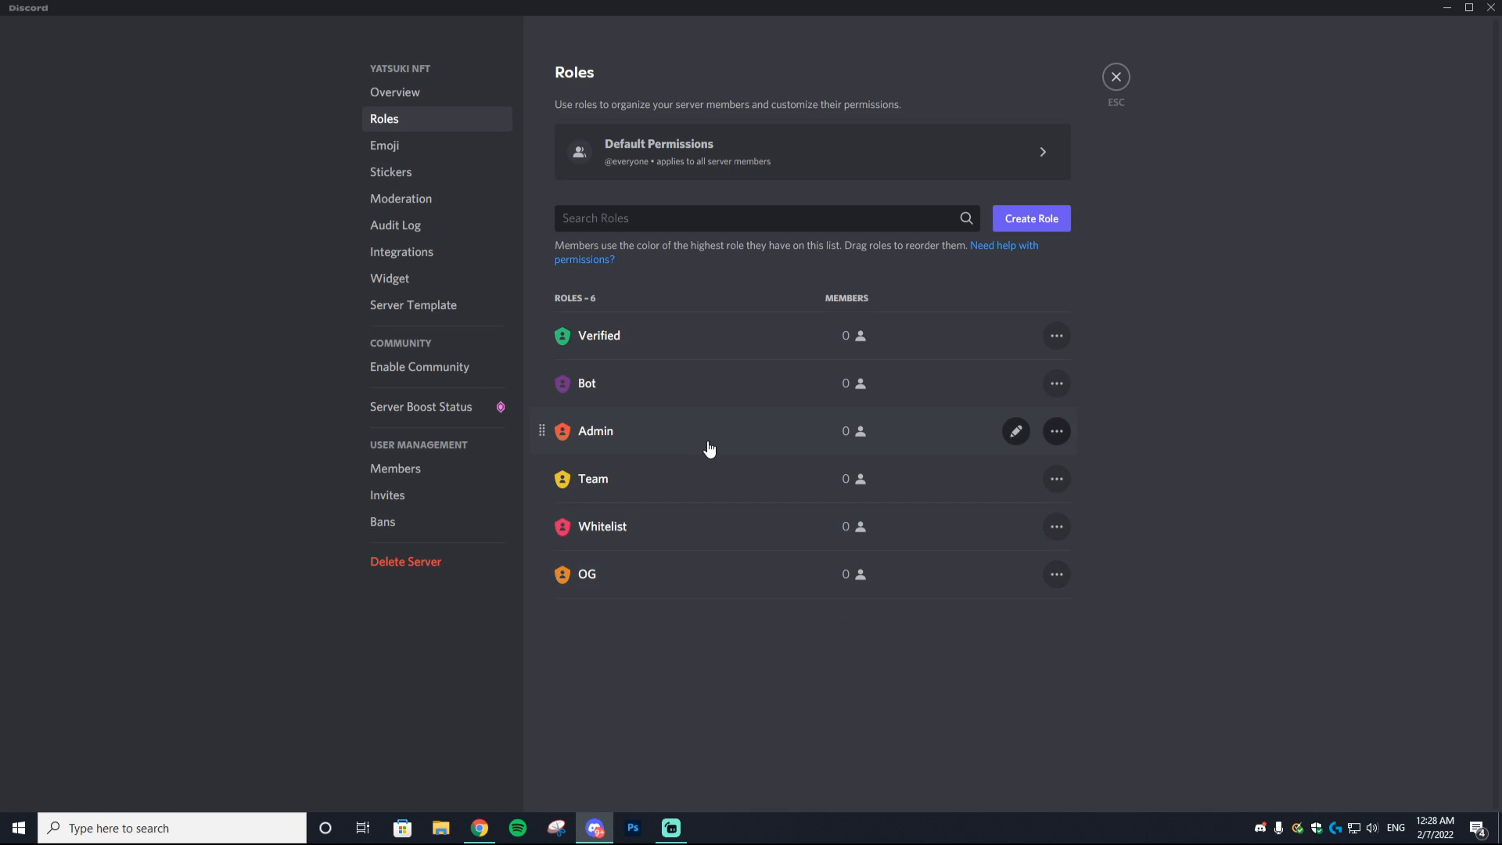
- Change the OG role's color to bright blue, save it, and close the server settings
{"action": "left_click", "coordinate": [1015, 574]}
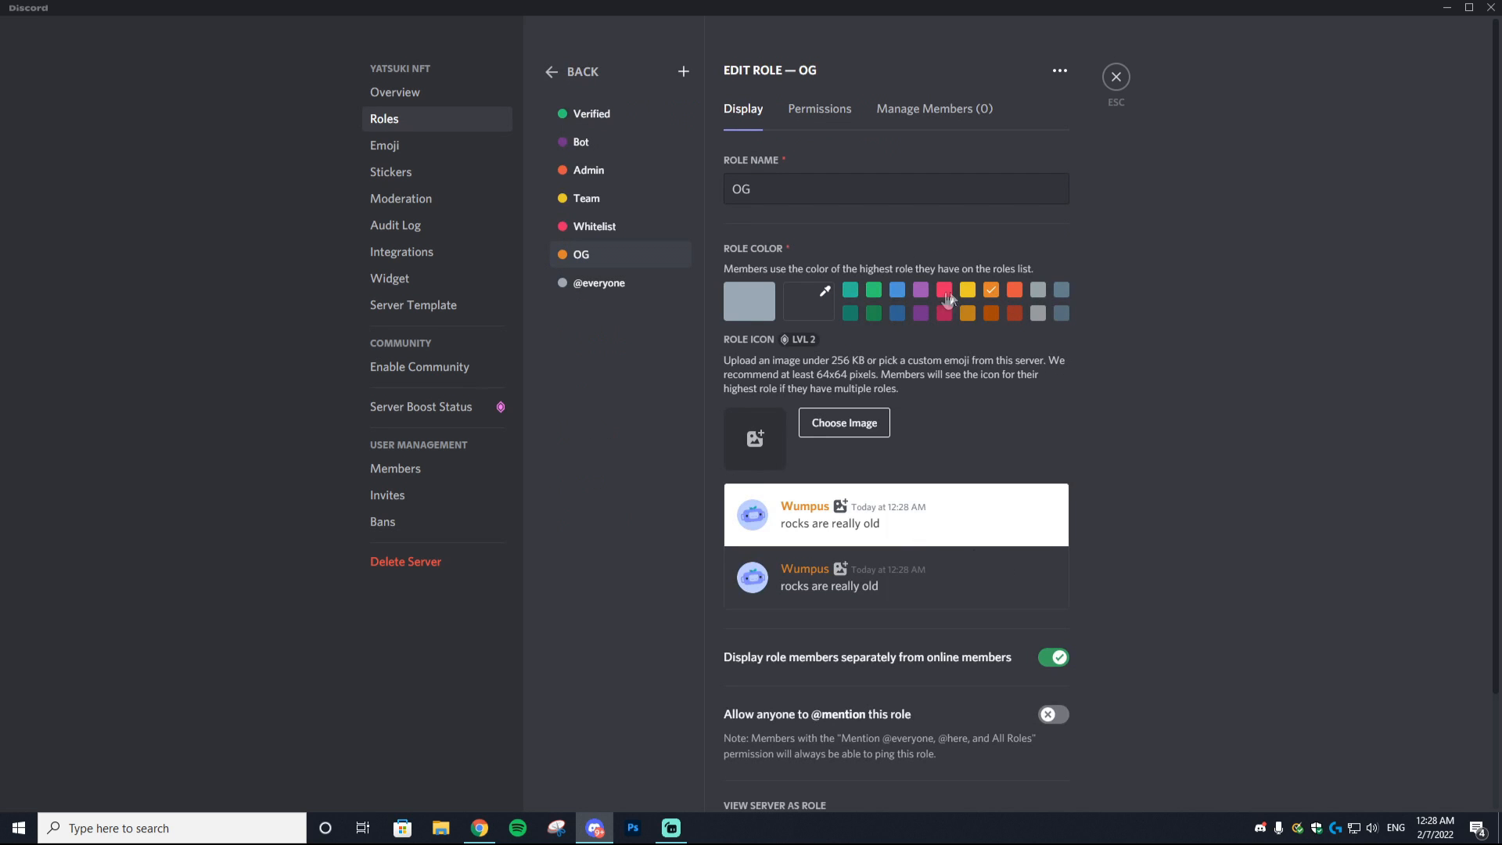
{"action": "left_click", "coordinate": [897, 290]}
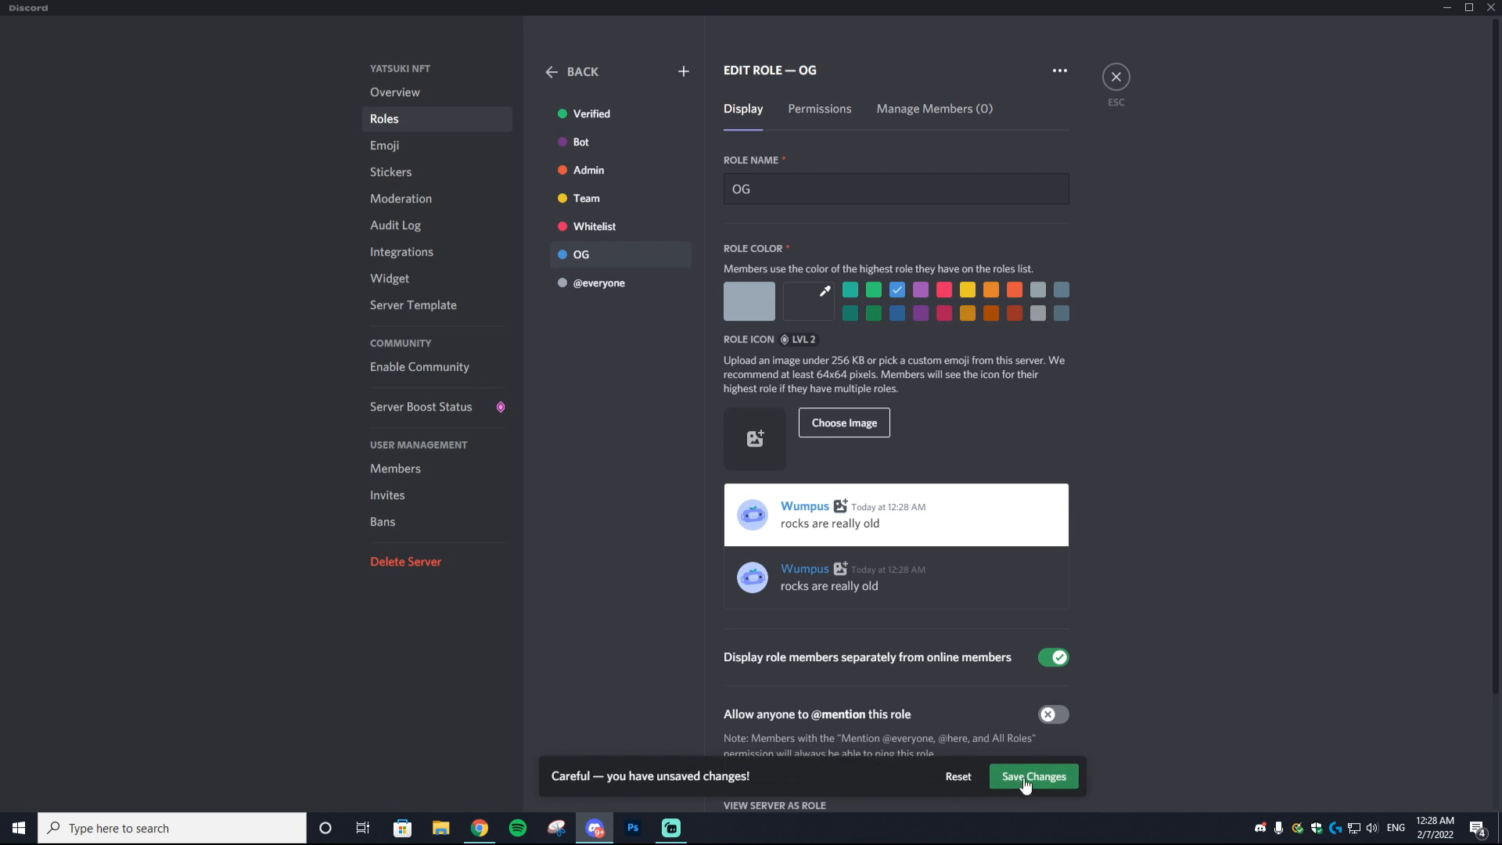
{"action": "left_click", "coordinate": [1024, 770]}
{"action": "key", "text": "Escape"}
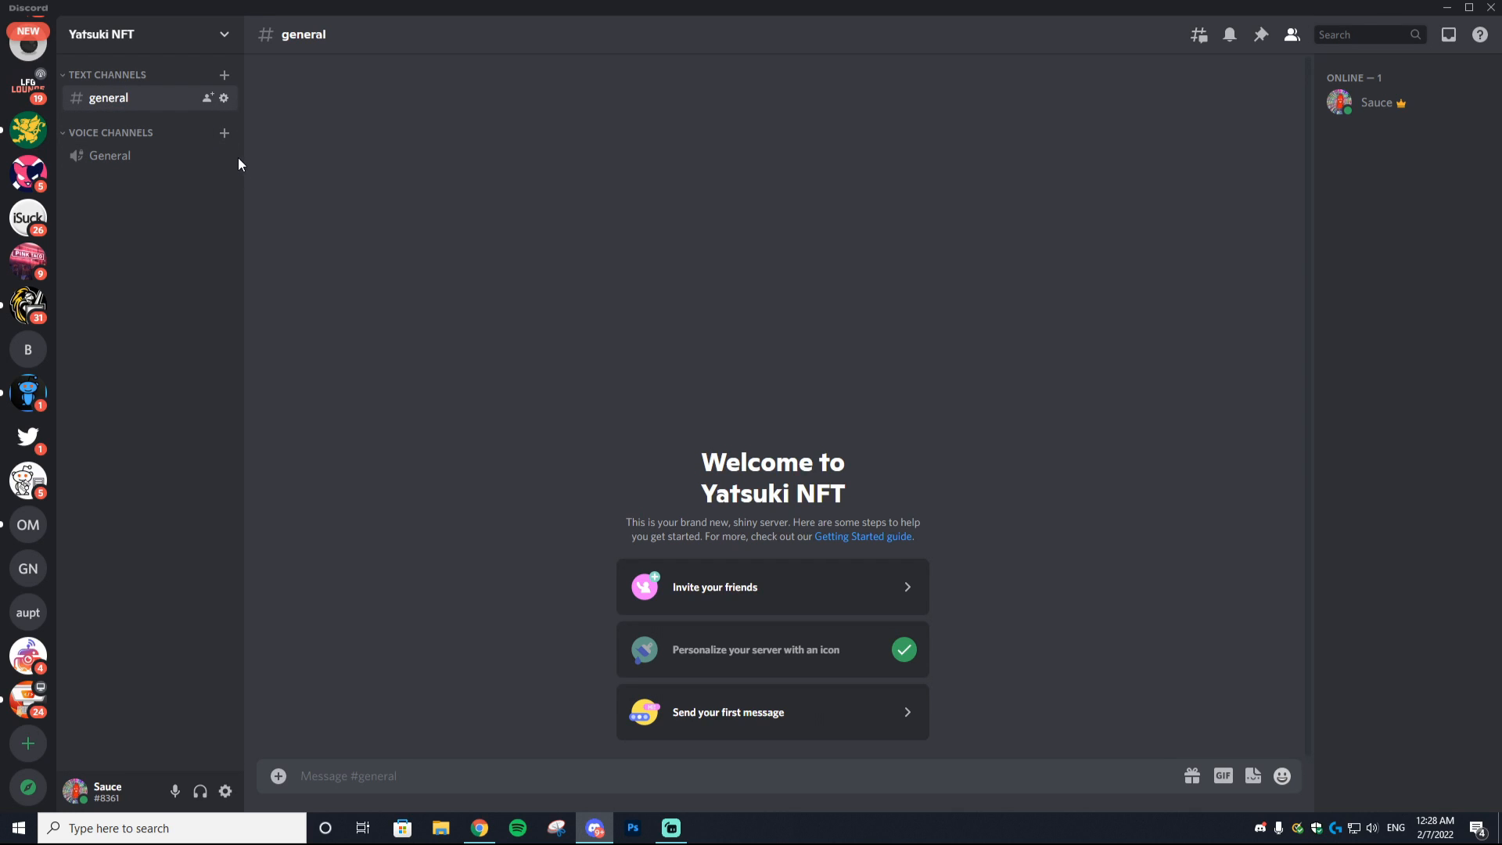
- Create a public text channel named welcome and move it above the general text channel
{"action": "left_click", "coordinate": [224, 77]}
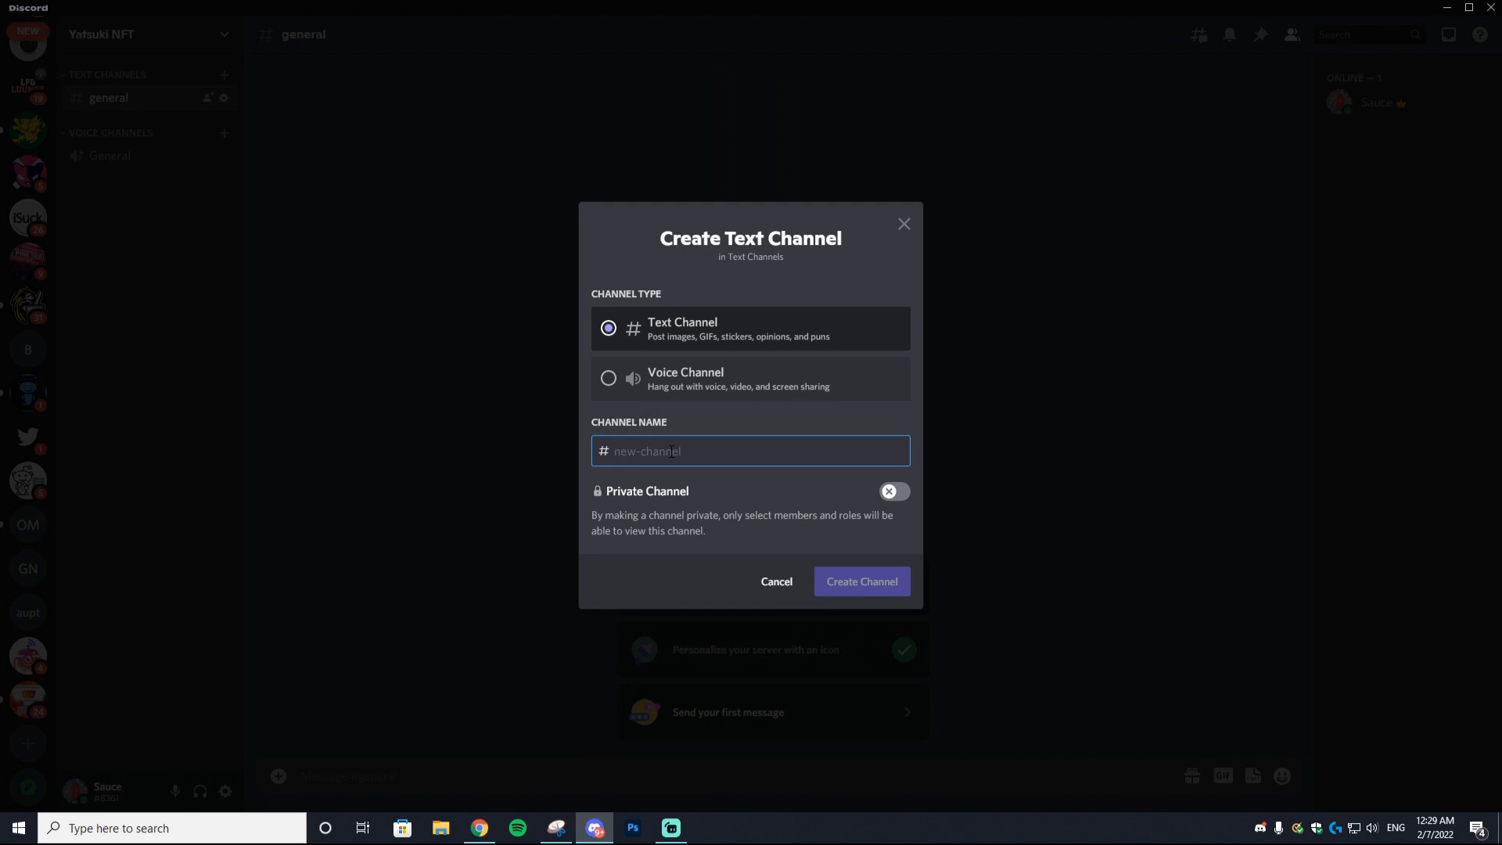
{"action": "type", "text": "welcome"}
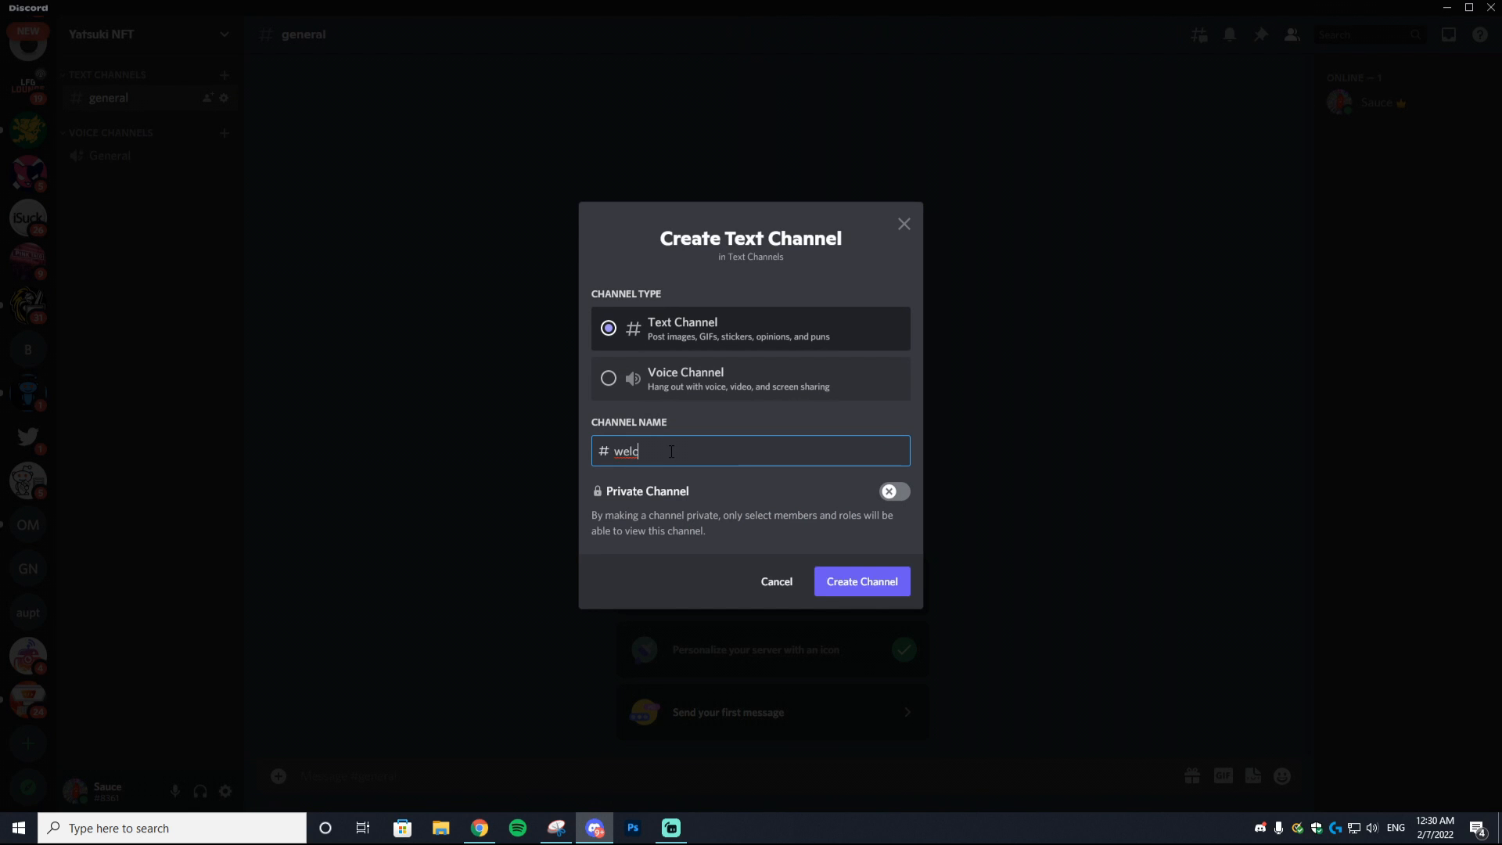
{"action": "left_click", "coordinate": [865, 580]}
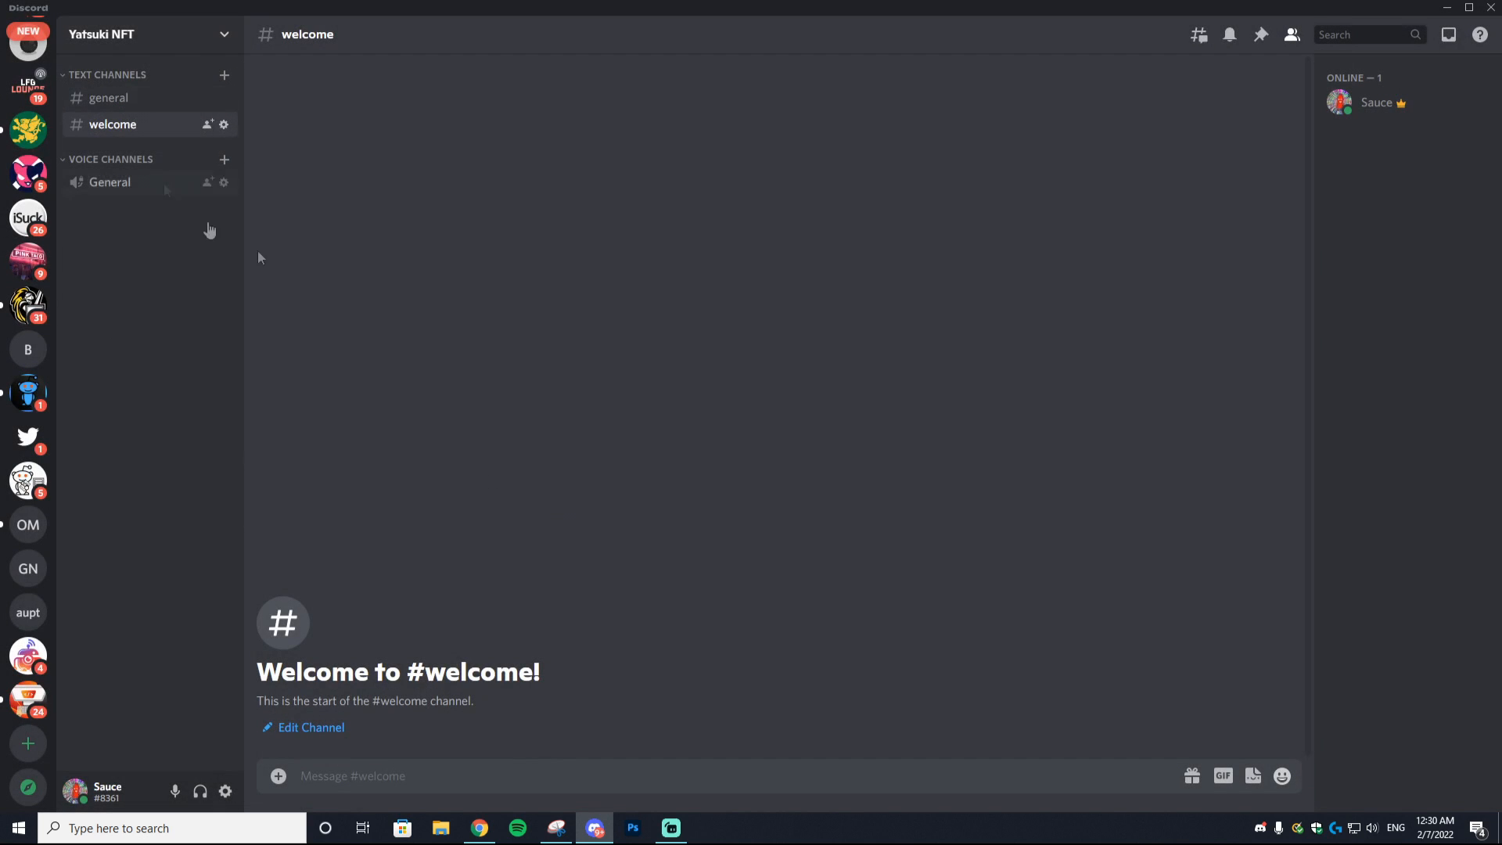
{"action": "left_click_drag", "start_coordinate": [126, 131], "coordinate": [127, 89]}
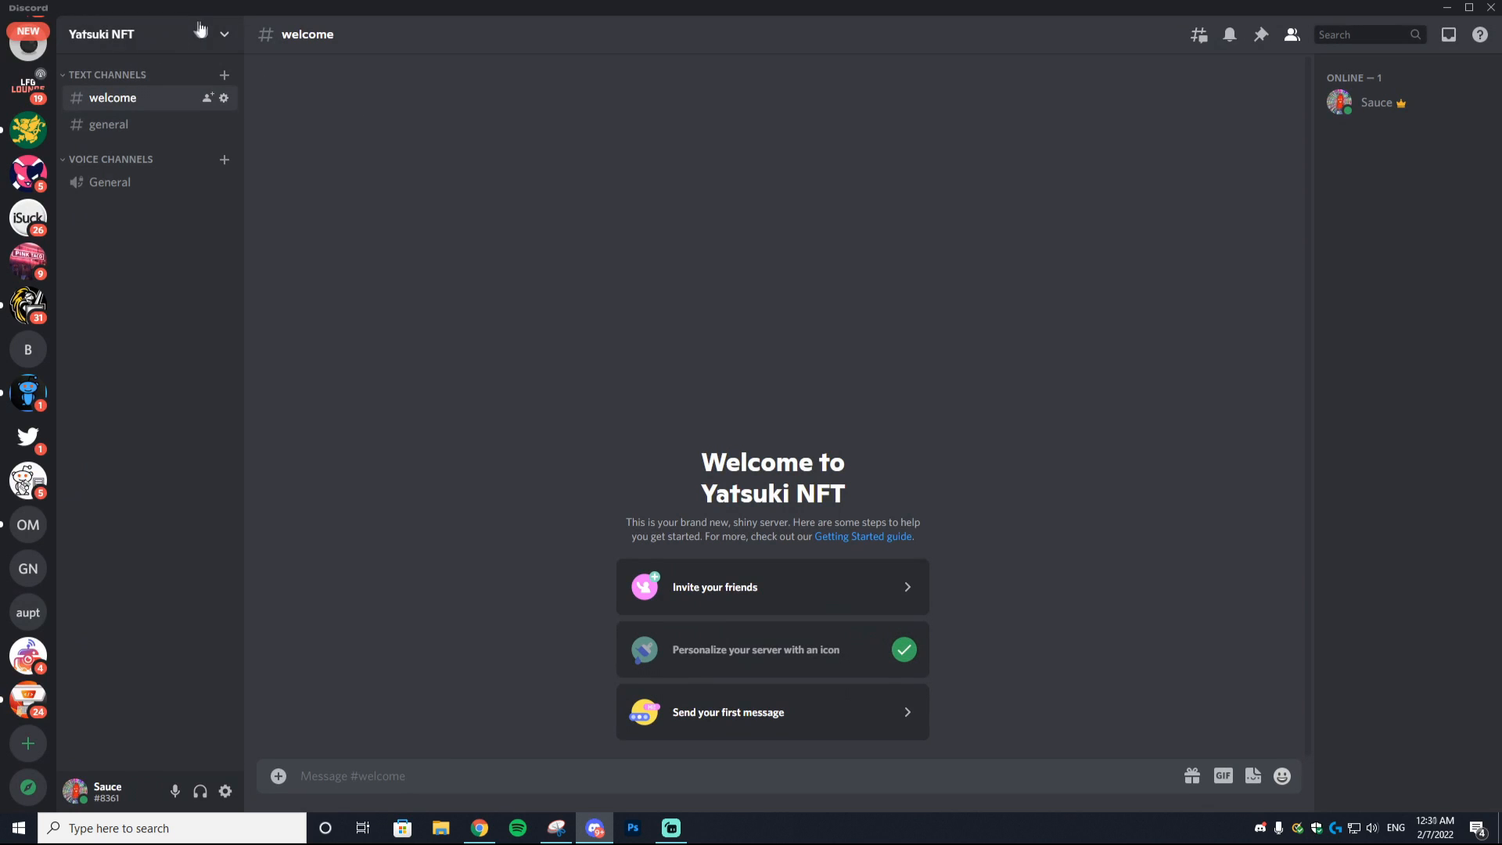
- Start the server's Community setup, requiring a verified email and scanning media content from all members
{"action": "right_click", "coordinate": [126, 34]}
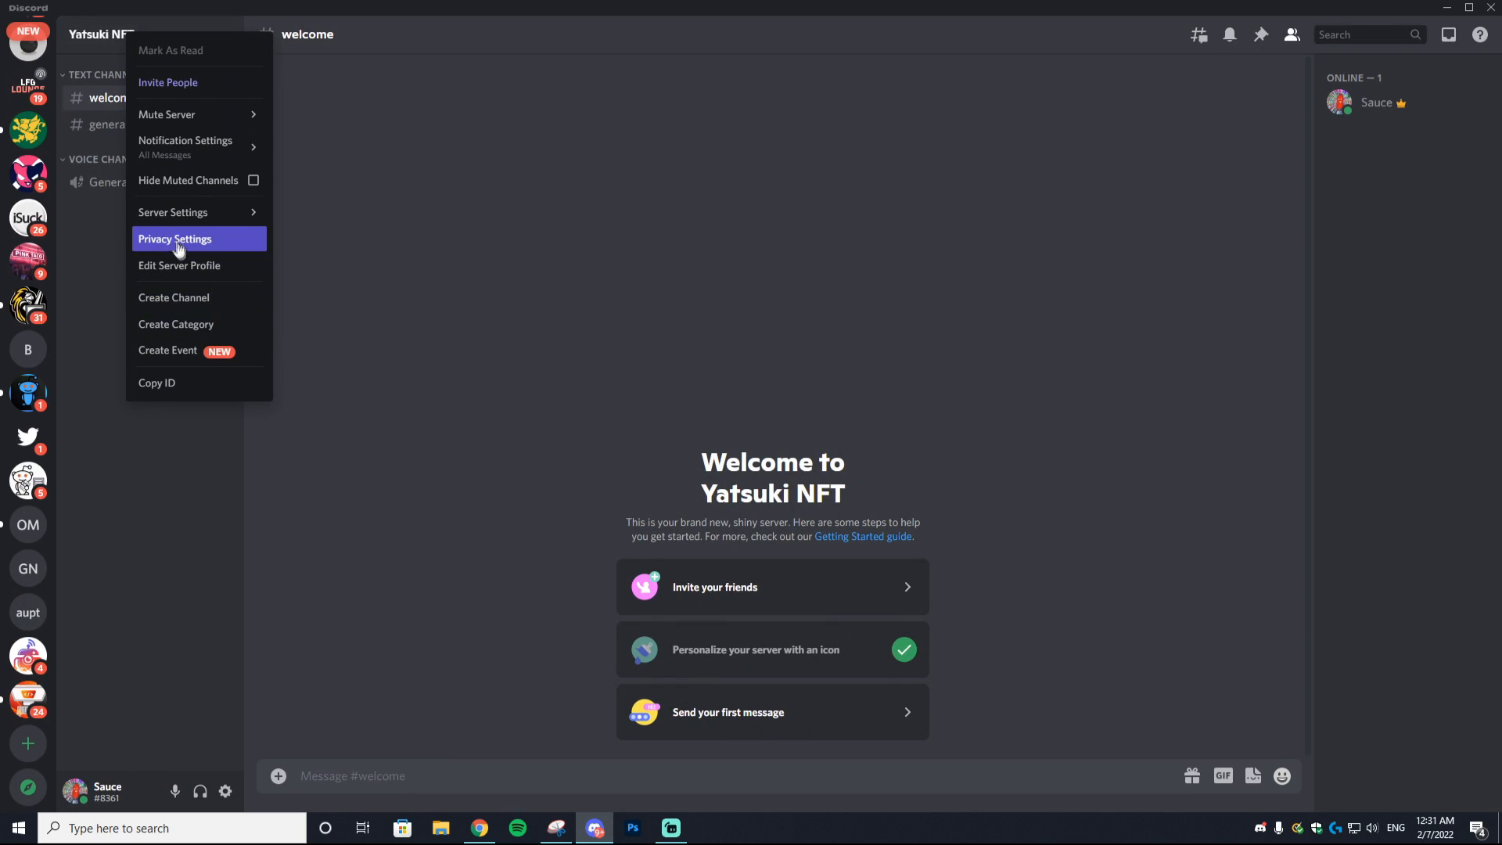
{"action": "mouse_move", "coordinate": [147, 216]}
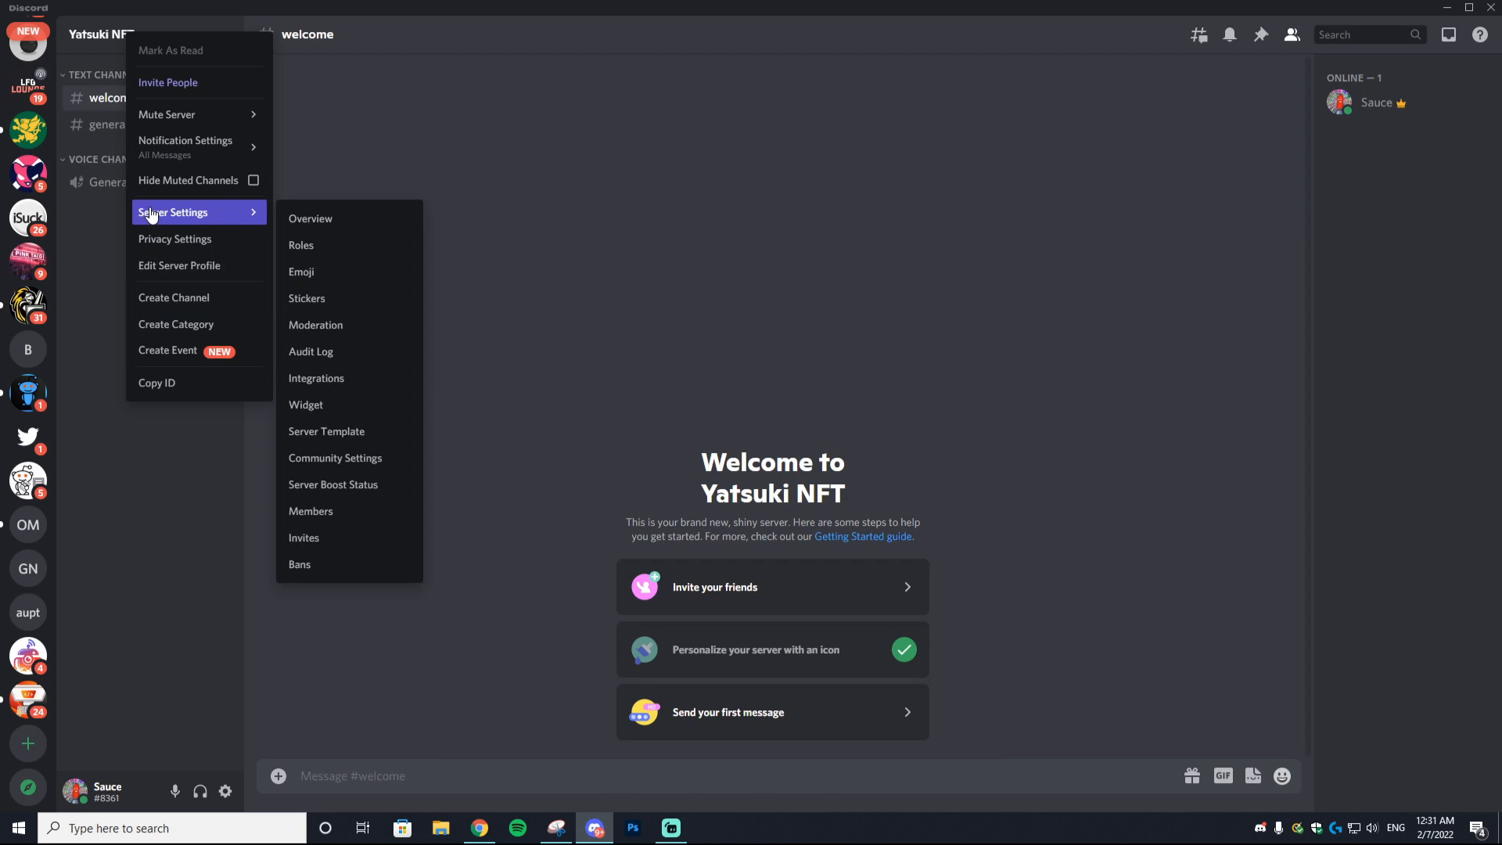
{"action": "left_click", "coordinate": [148, 217]}
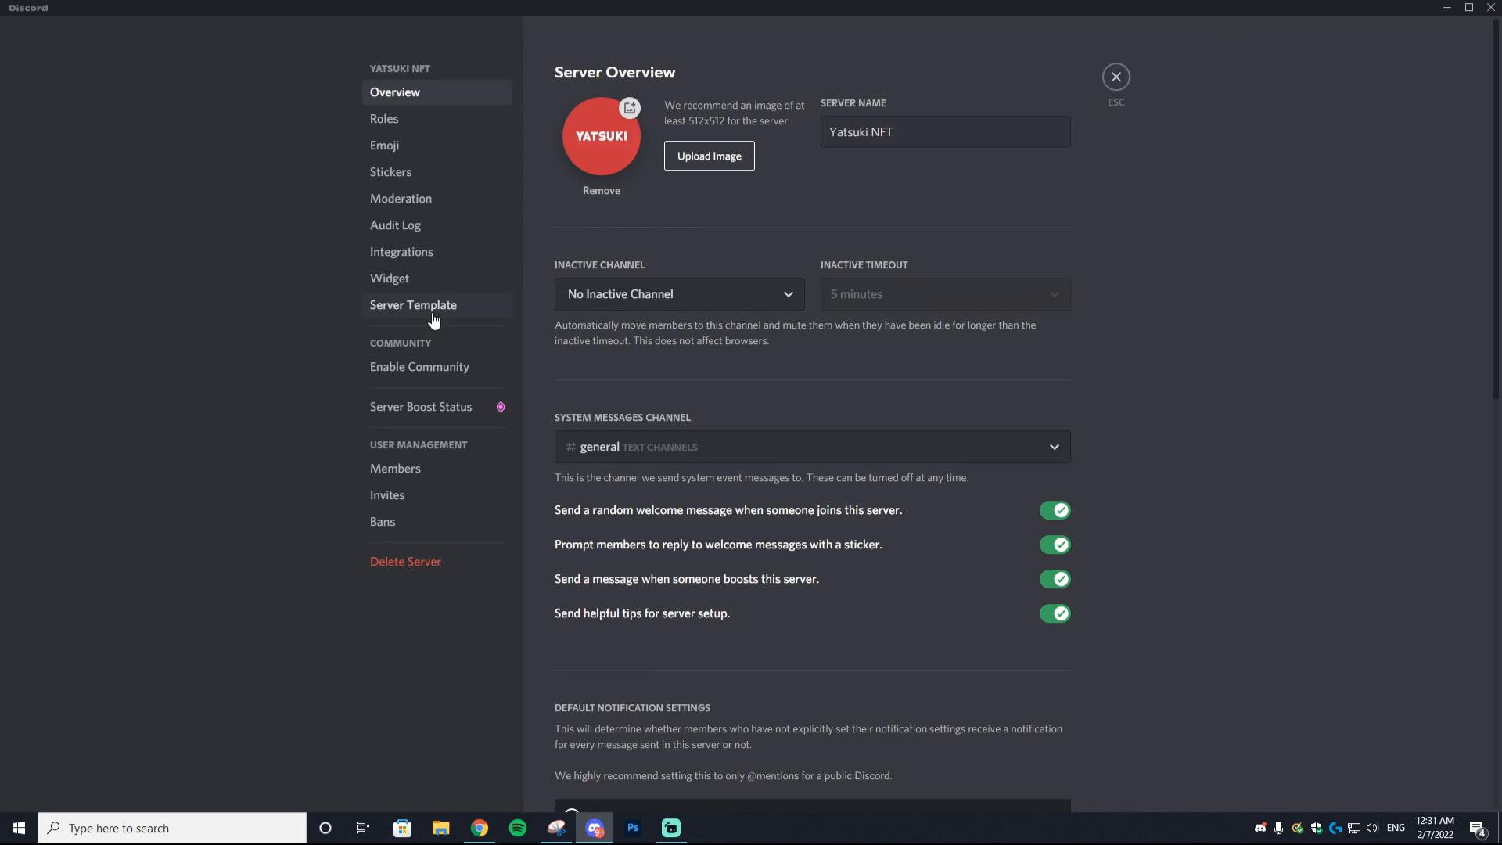
{"action": "left_click", "coordinate": [438, 372]}
{"action": "left_click", "coordinate": [811, 350]}
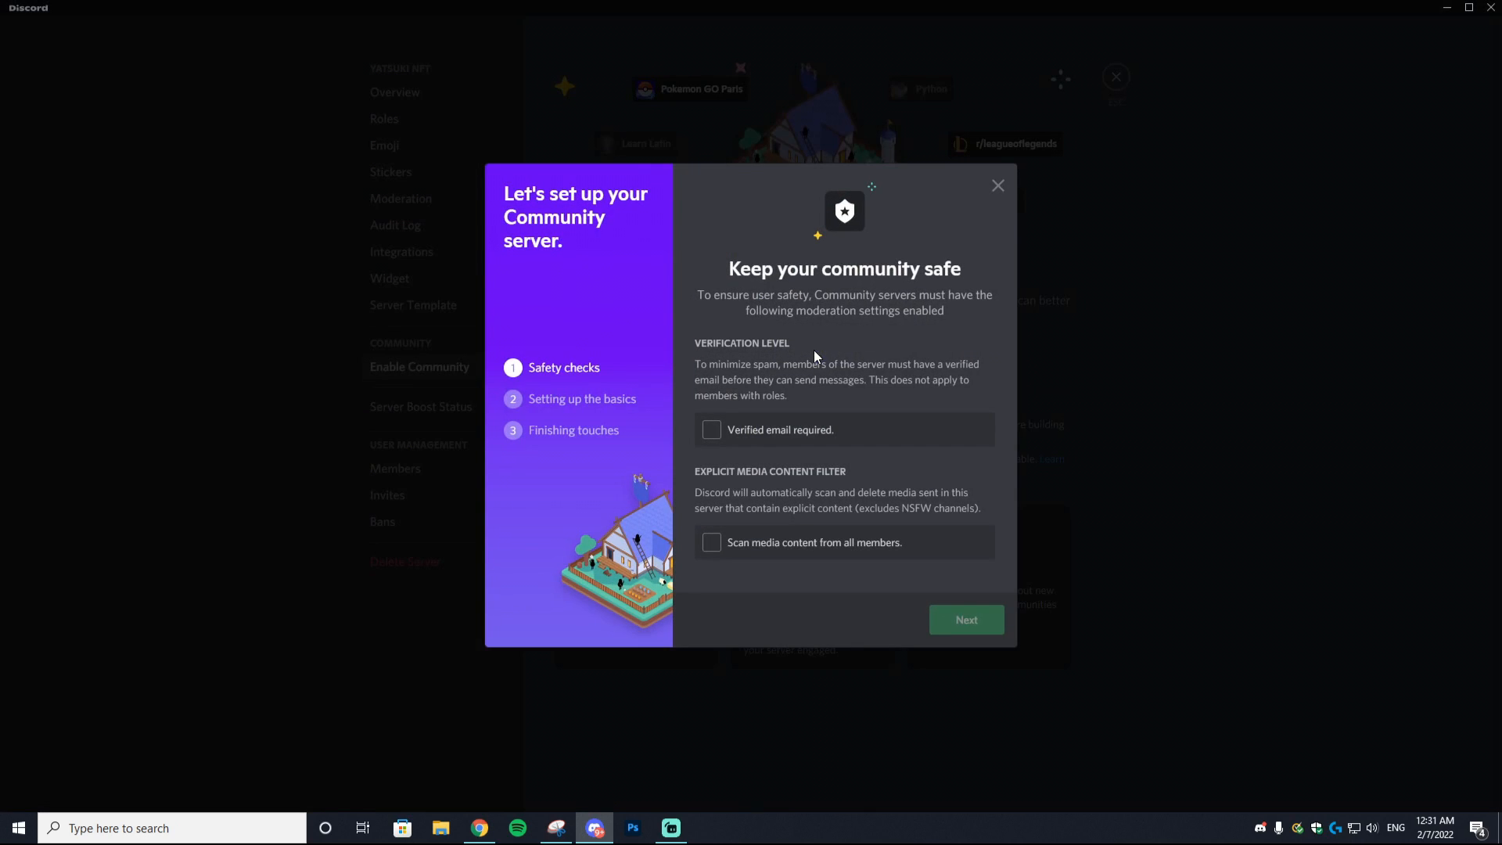
{"action": "left_click", "coordinate": [798, 431]}
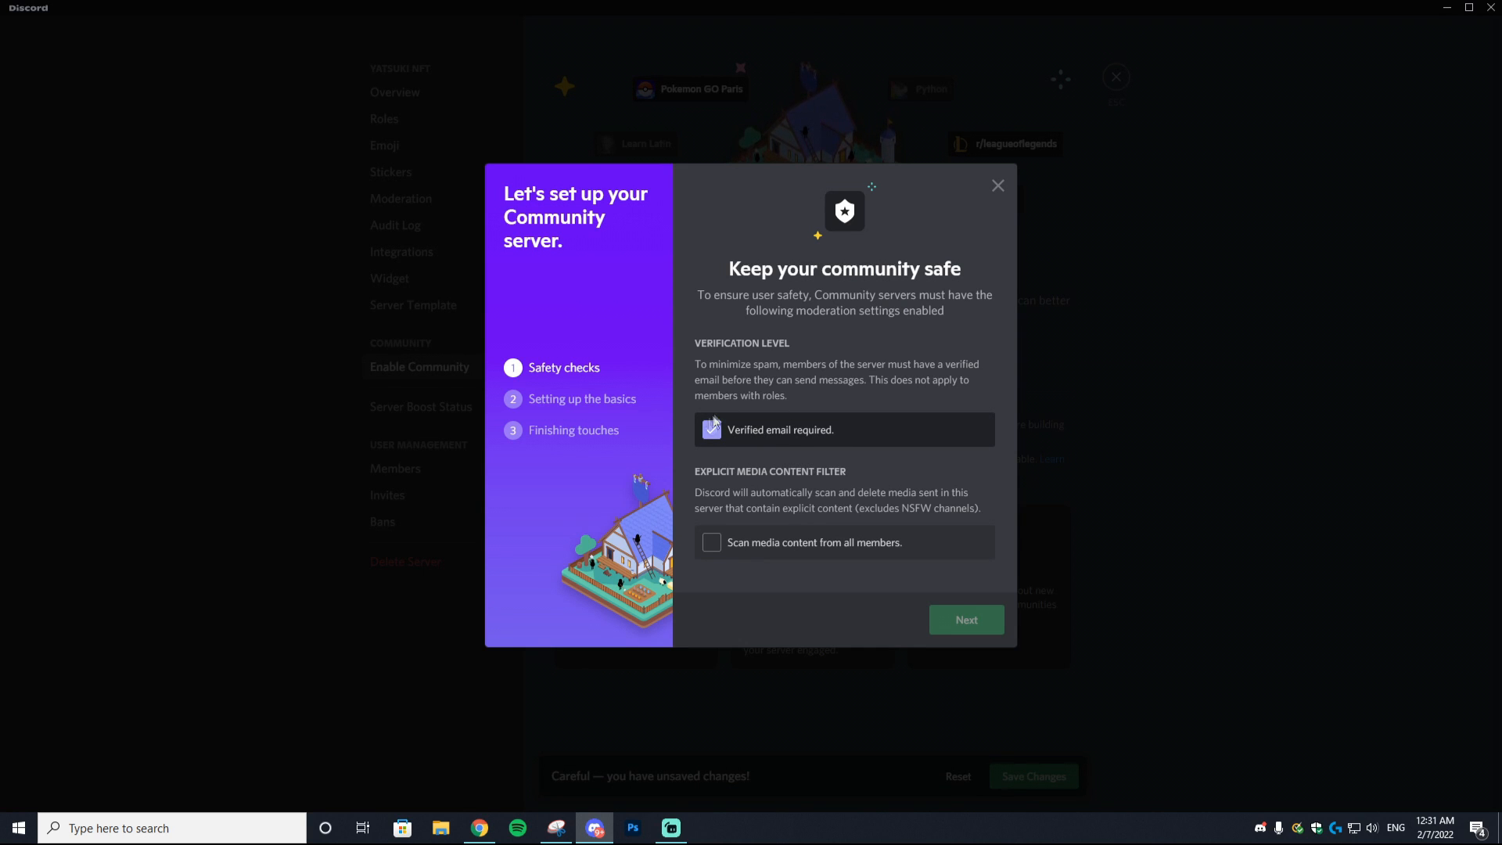
{"action": "left_click", "coordinate": [712, 546]}
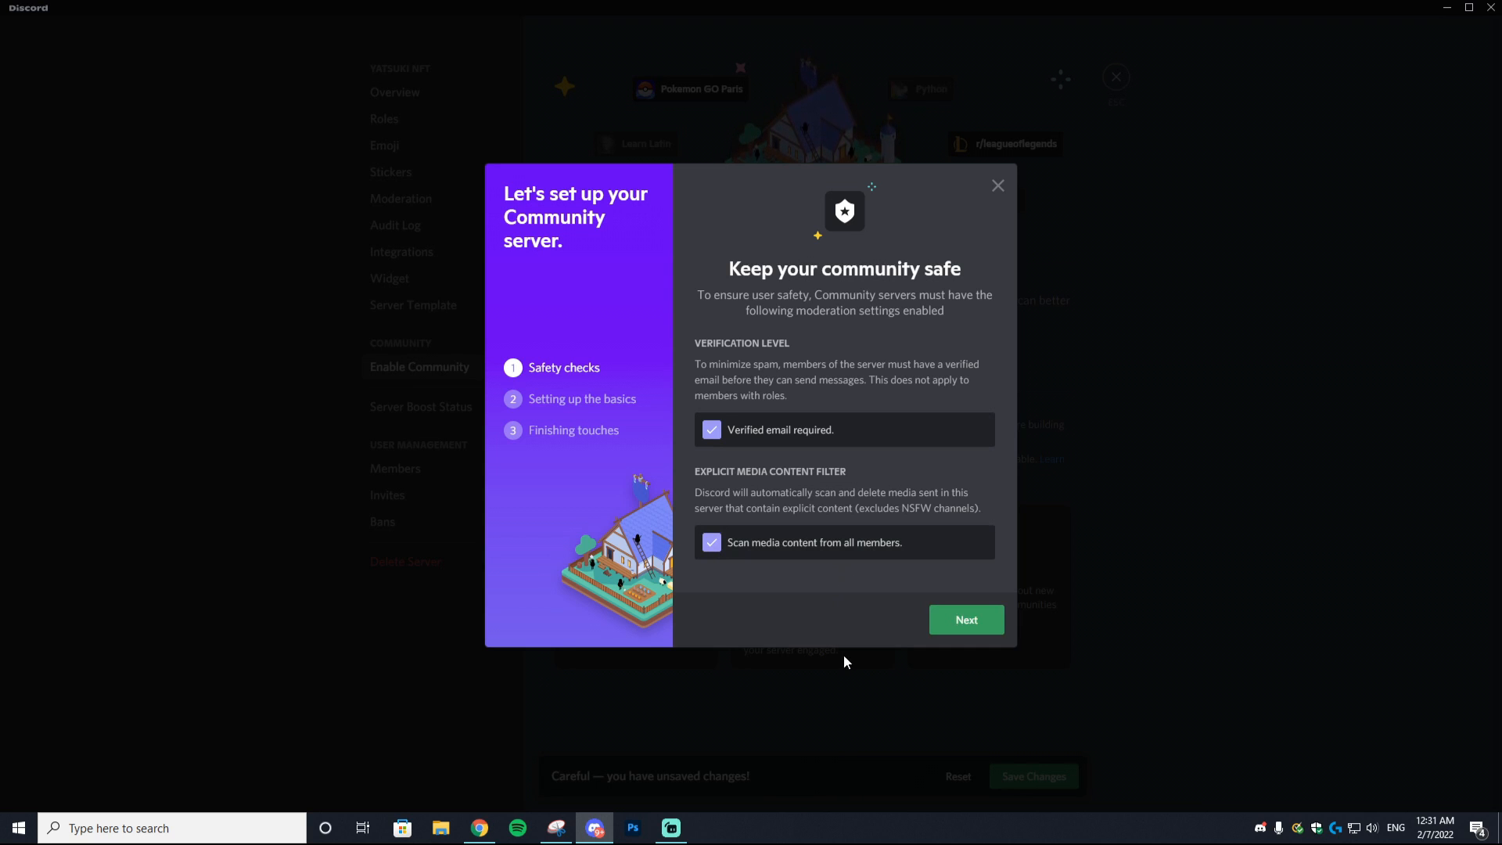
{"action": "left_click", "coordinate": [968, 624]}
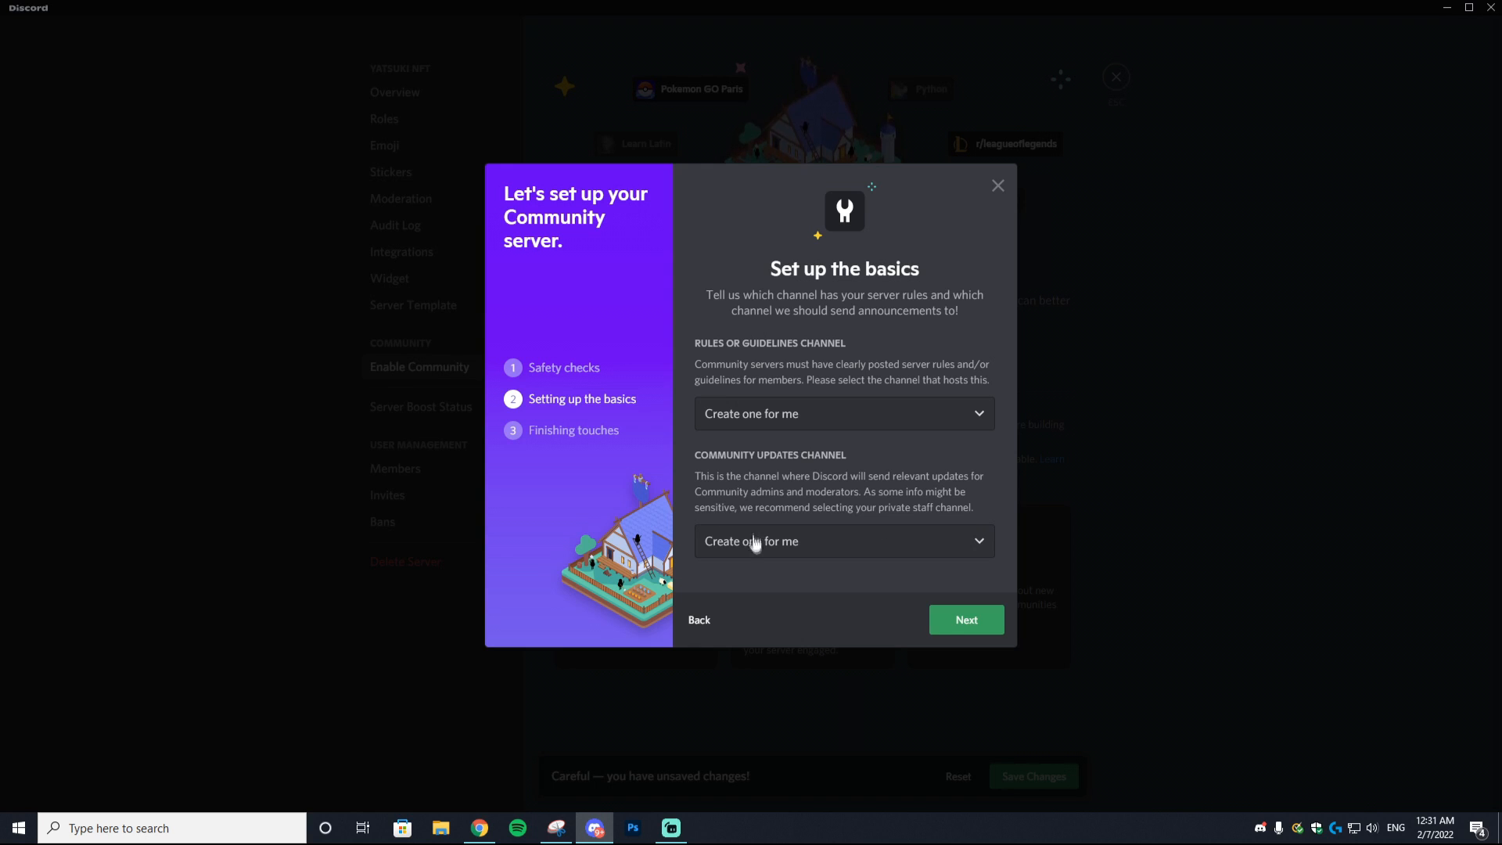
- Finish the Community setup with automatically created rules and updates channels, default notifications limited to mentions only, and the guidelines accepted
{"action": "left_click", "coordinate": [968, 625]}
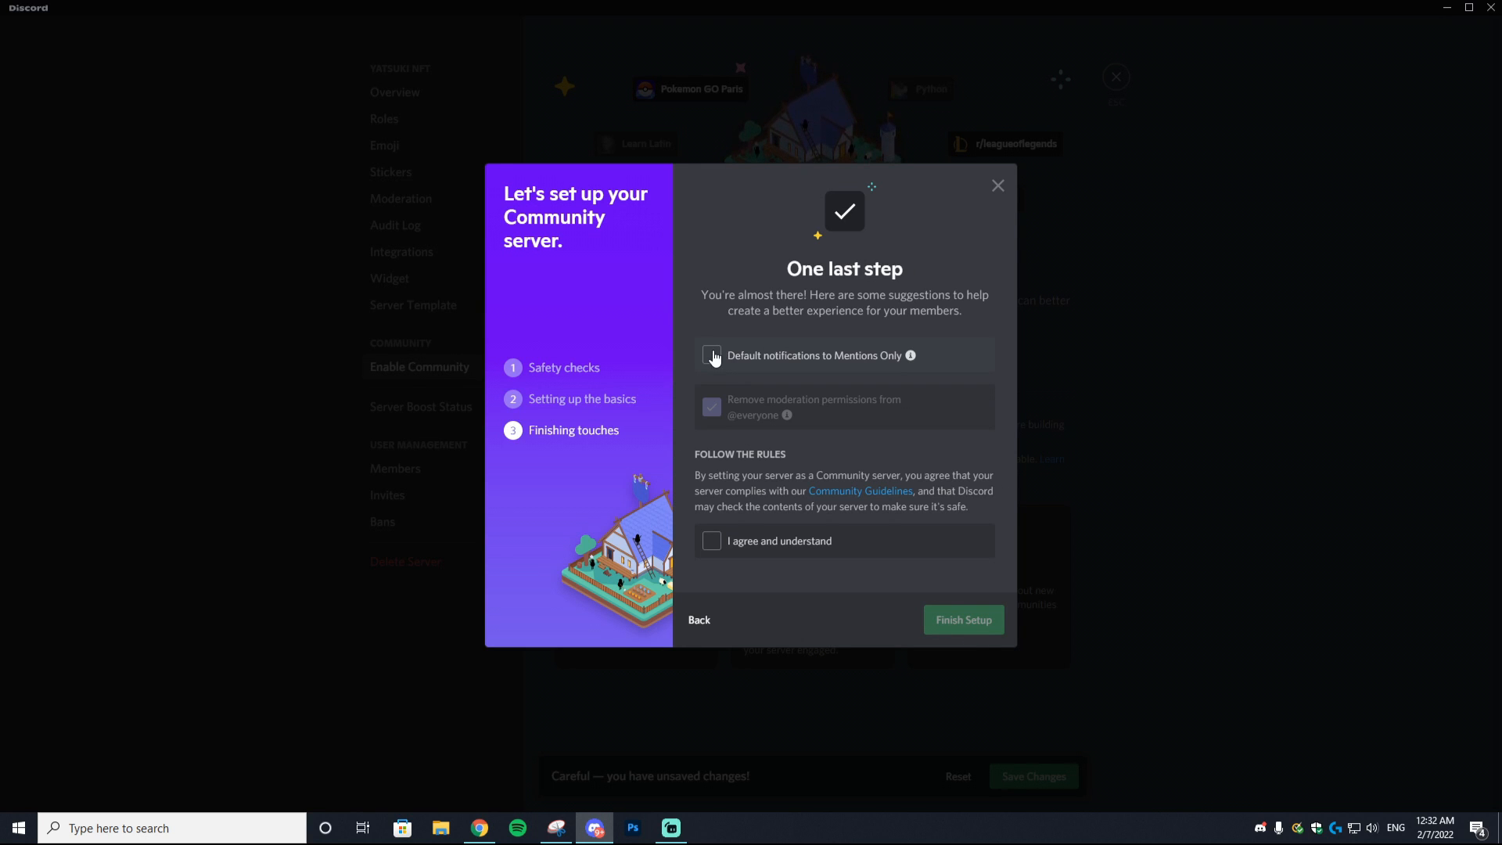
{"action": "left_click", "coordinate": [713, 357]}
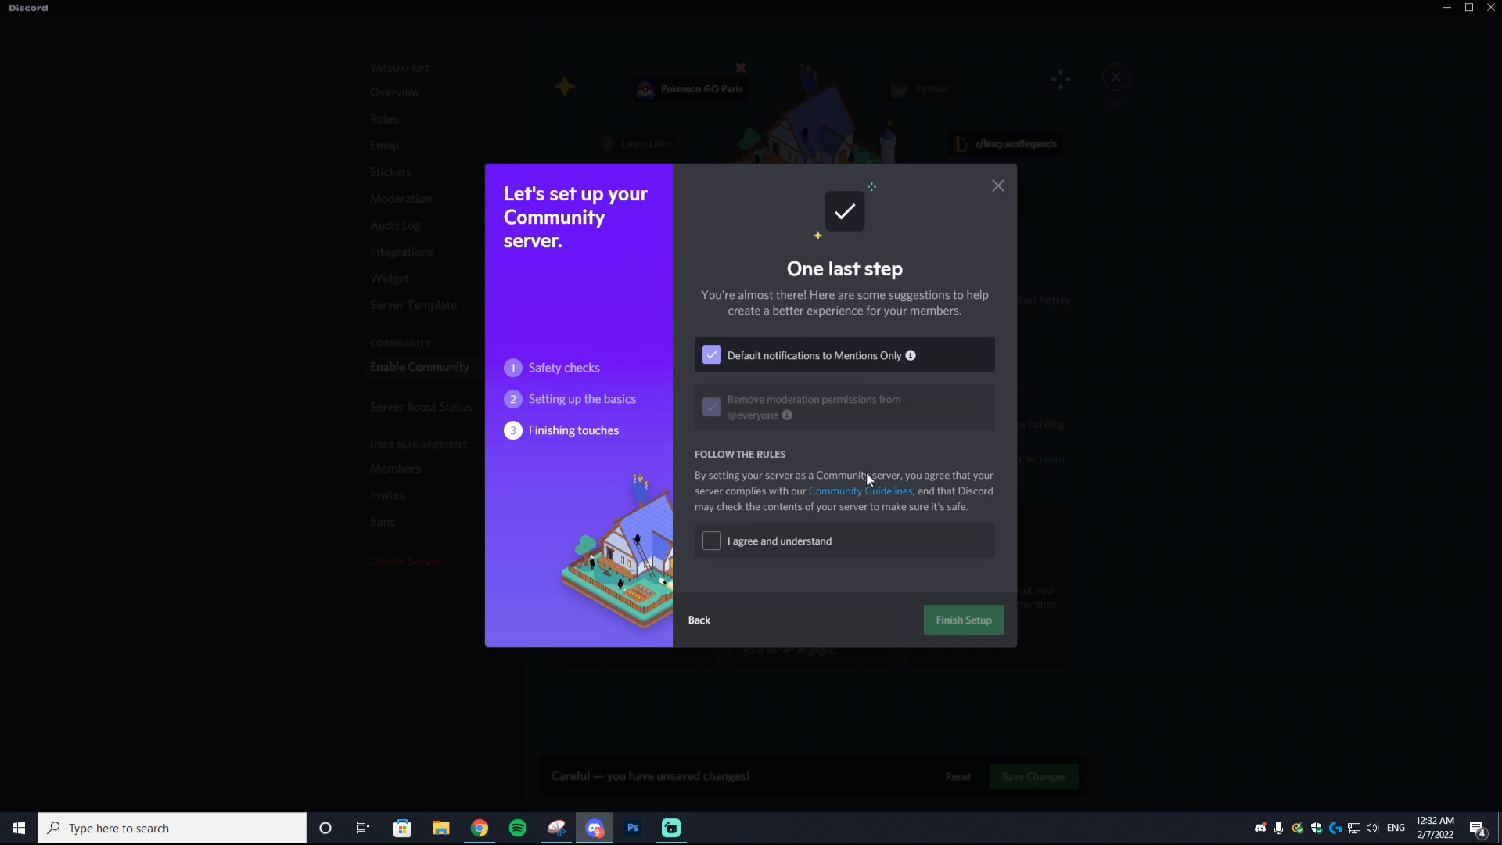
{"action": "mouse_move", "coordinate": [907, 361]}
{"action": "left_click", "coordinate": [718, 545]}
{"action": "left_click", "coordinate": [972, 624]}
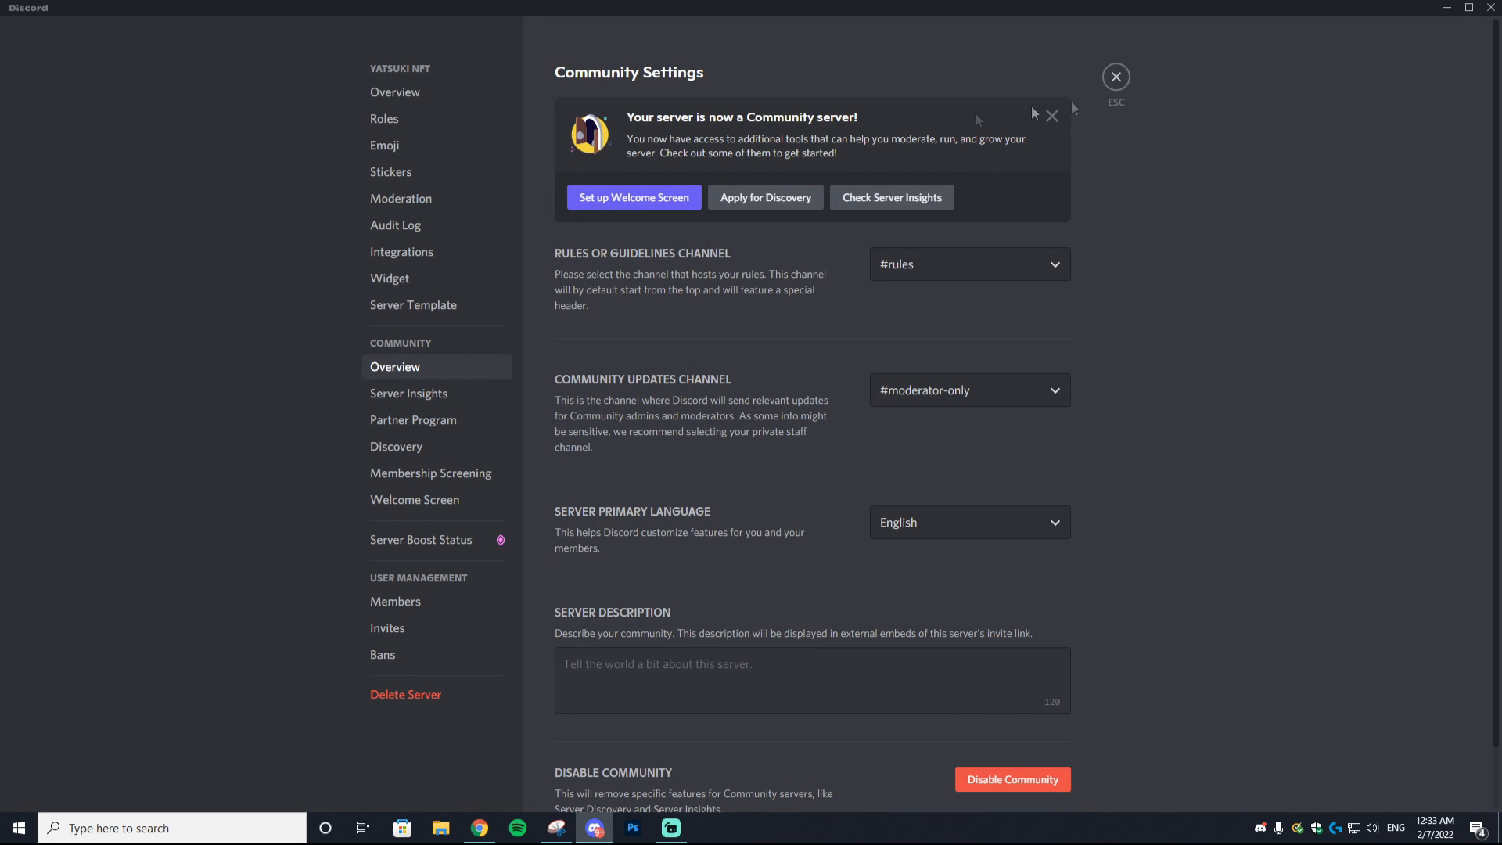
- Examine the rules channel, community updates channel and primary language choices in the Community settings
{"action": "scroll", "coordinate": [892, 335], "scroll_direction": "down", "scroll_amount": 1}
{"action": "scroll", "coordinate": [843, 336], "scroll_direction": "up", "scroll_amount": 1}
{"action": "left_click", "coordinate": [910, 263]}
{"action": "left_click", "coordinate": [1156, 262]}
{"action": "left_click", "coordinate": [933, 278]}
{"action": "left_click", "coordinate": [1092, 274]}
{"action": "left_click", "coordinate": [940, 395]}
{"action": "left_click", "coordinate": [951, 500]}
- Set the server description to "Join 4,444 Yatsuki Warriors in the metaverse." and save the changes
{"action": "scroll", "coordinate": [750, 547], "scroll_direction": "down", "scroll_amount": 1}
{"action": "left_click", "coordinate": [771, 617]}
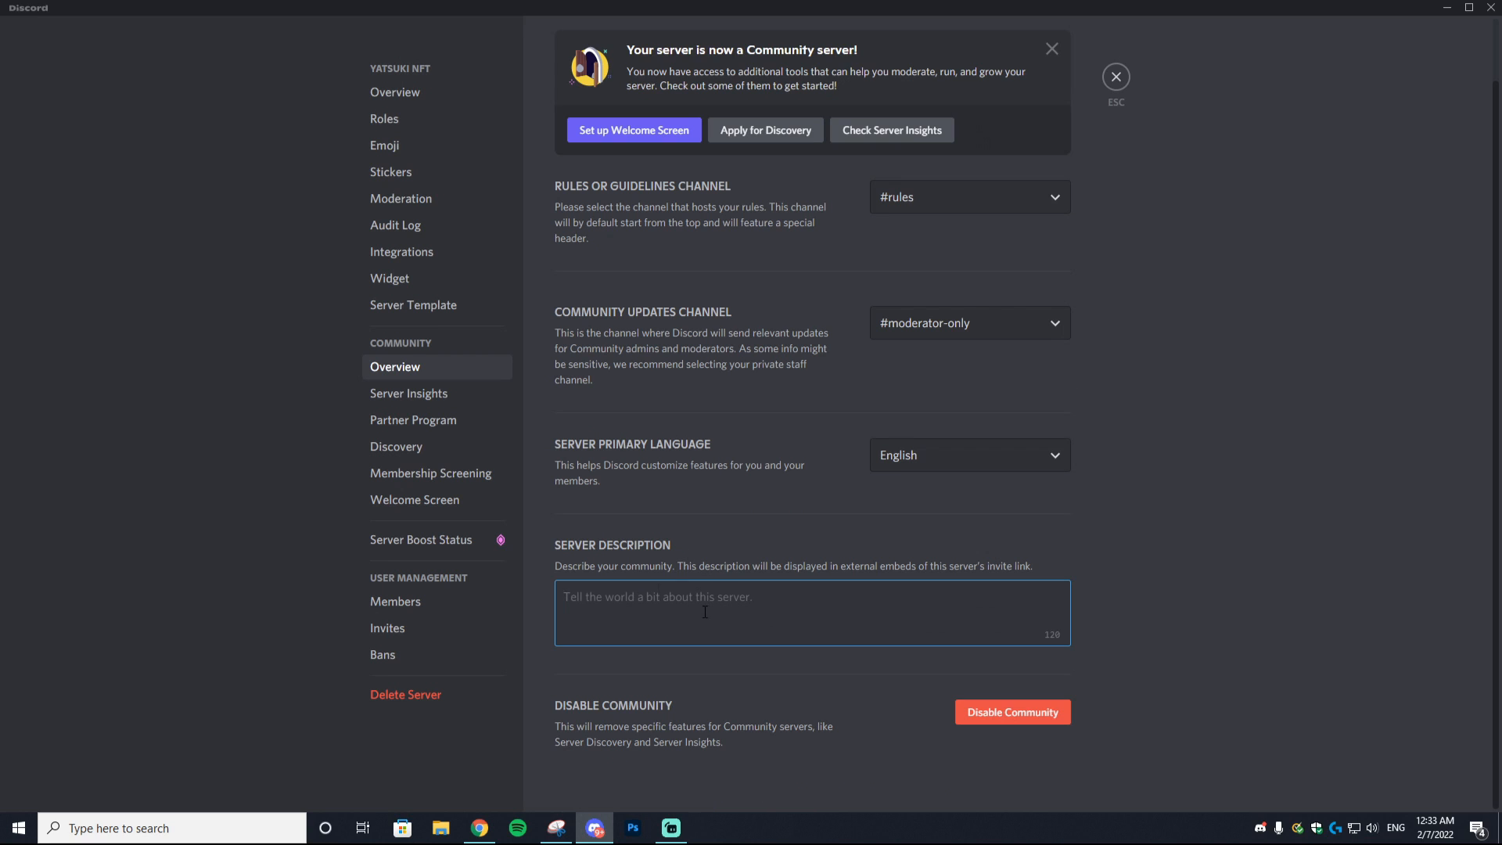
{"action": "type", "text": "Join 4,444 Yatsuki Warriors in the metaverse."}
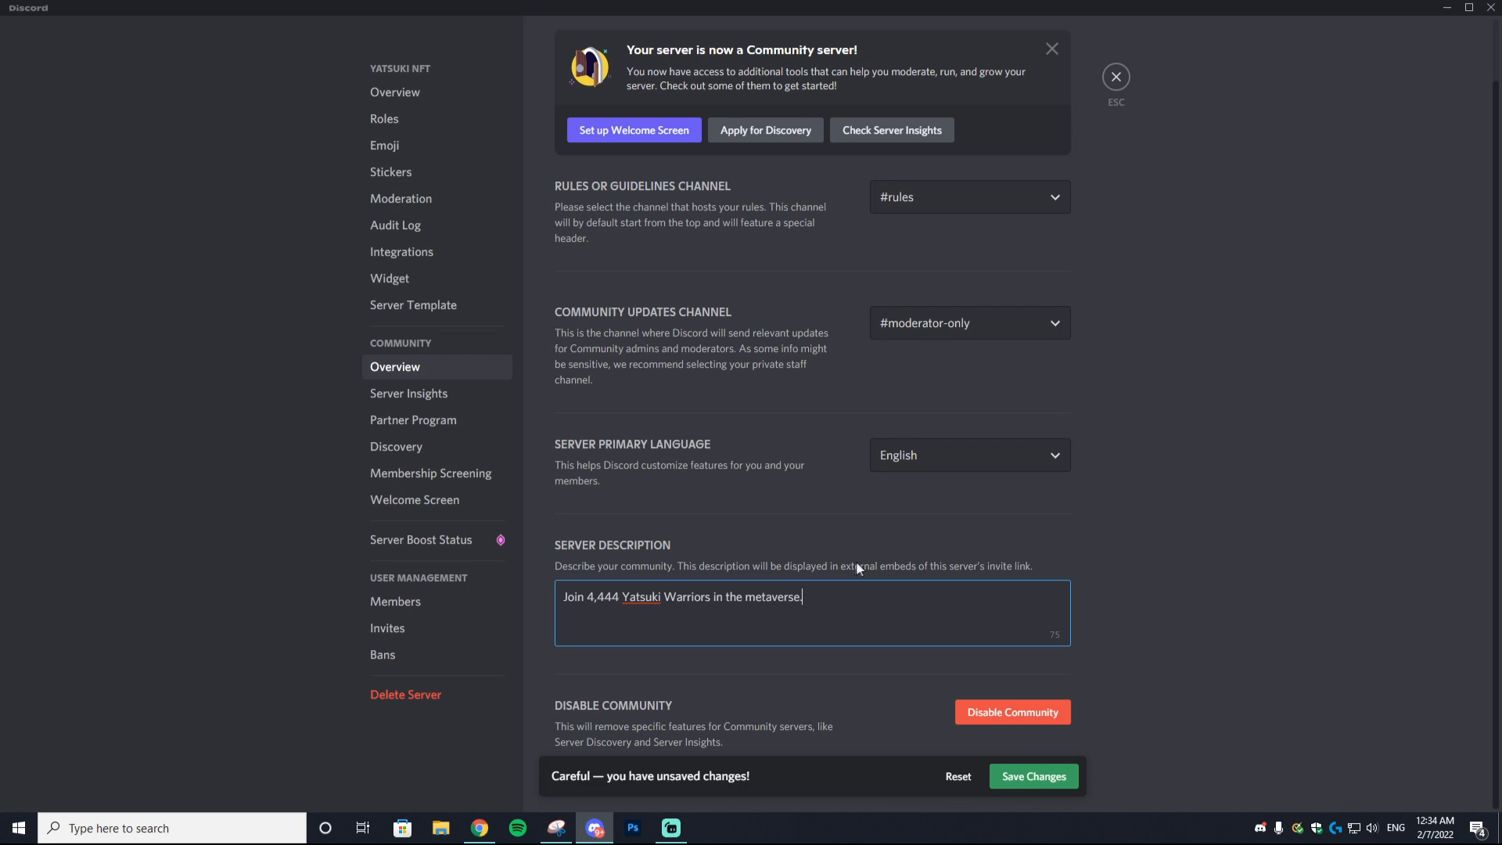
{"action": "left_click", "coordinate": [1028, 774]}
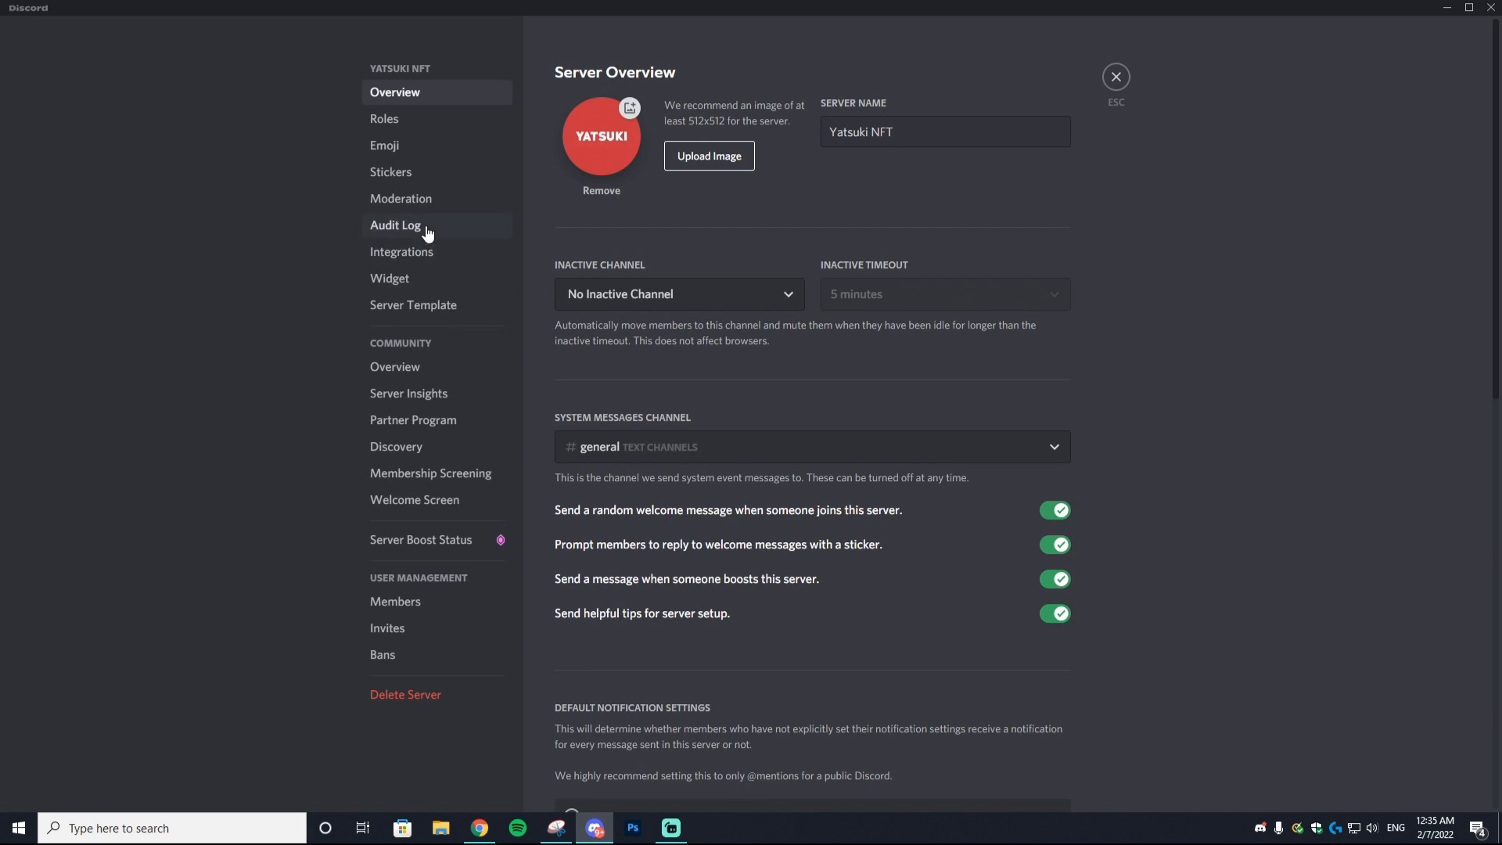
- Try the Medium verification level in the moderation settings, set it back to Low, and close the server settings
{"action": "left_click", "coordinate": [423, 201]}
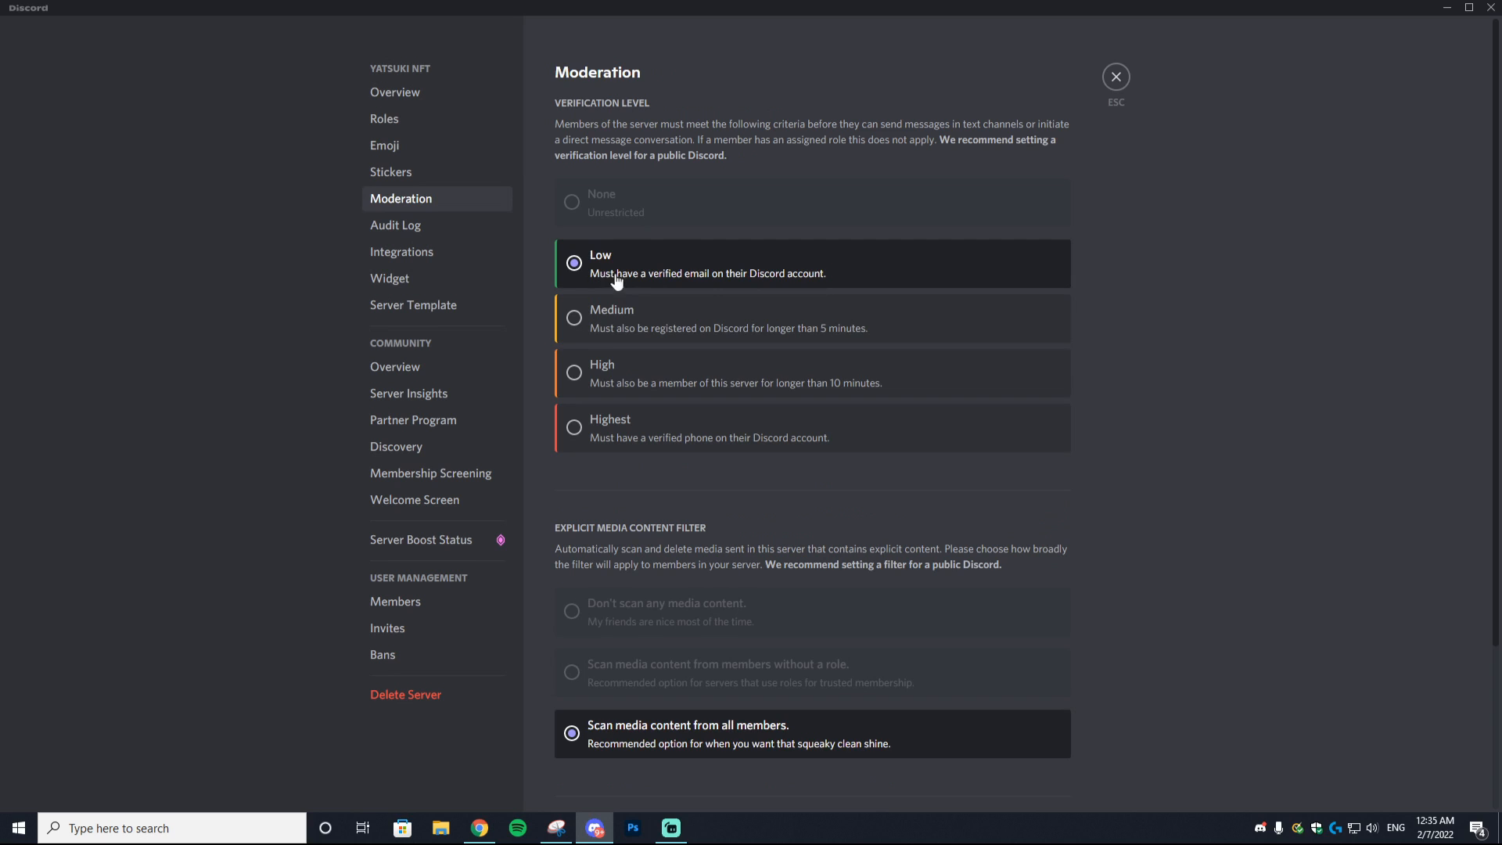
{"action": "left_click", "coordinate": [692, 325]}
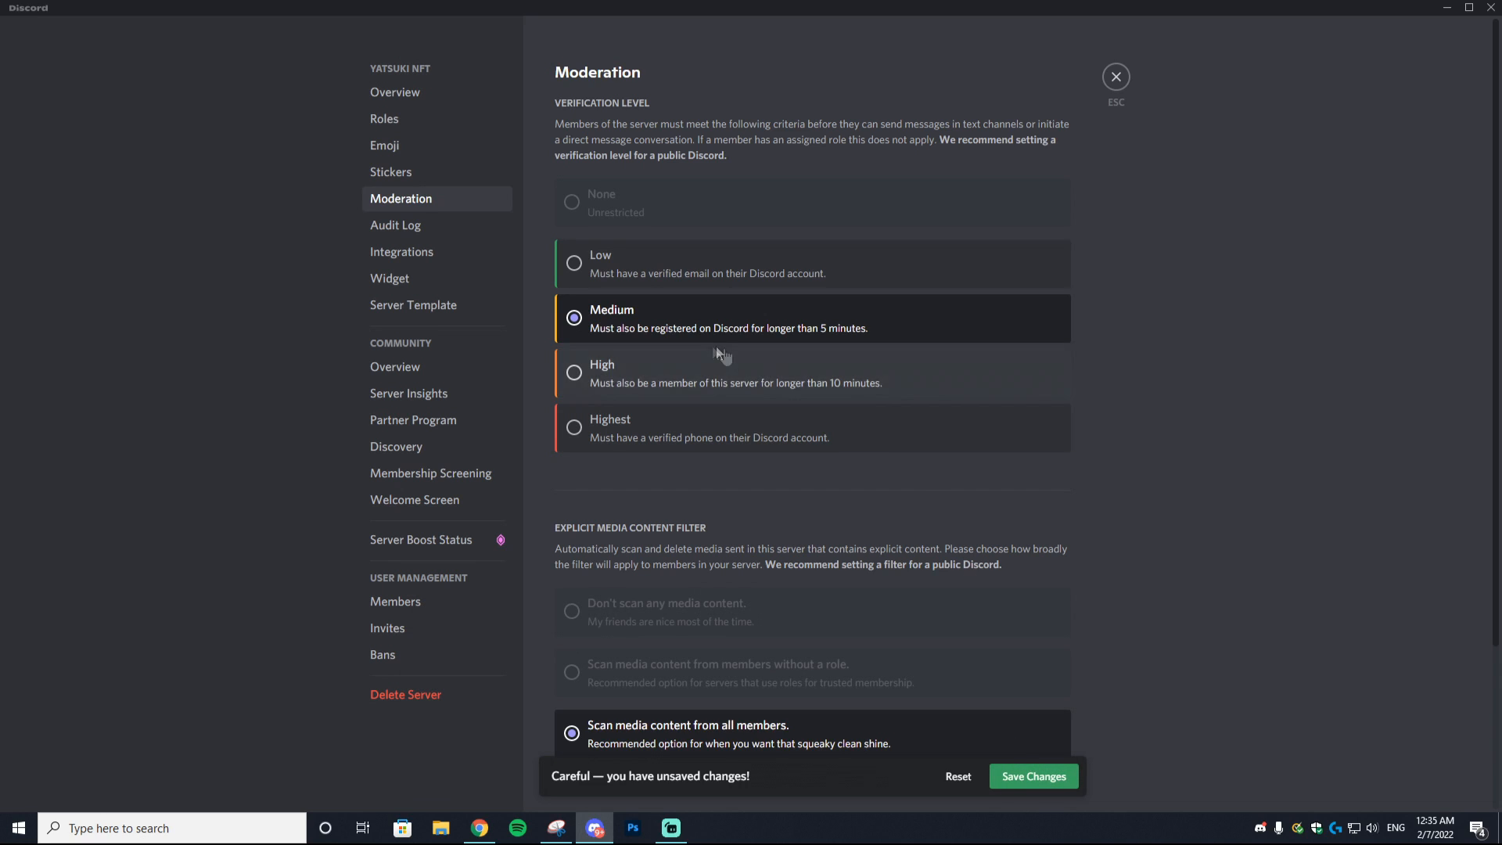
{"action": "left_click", "coordinate": [757, 263]}
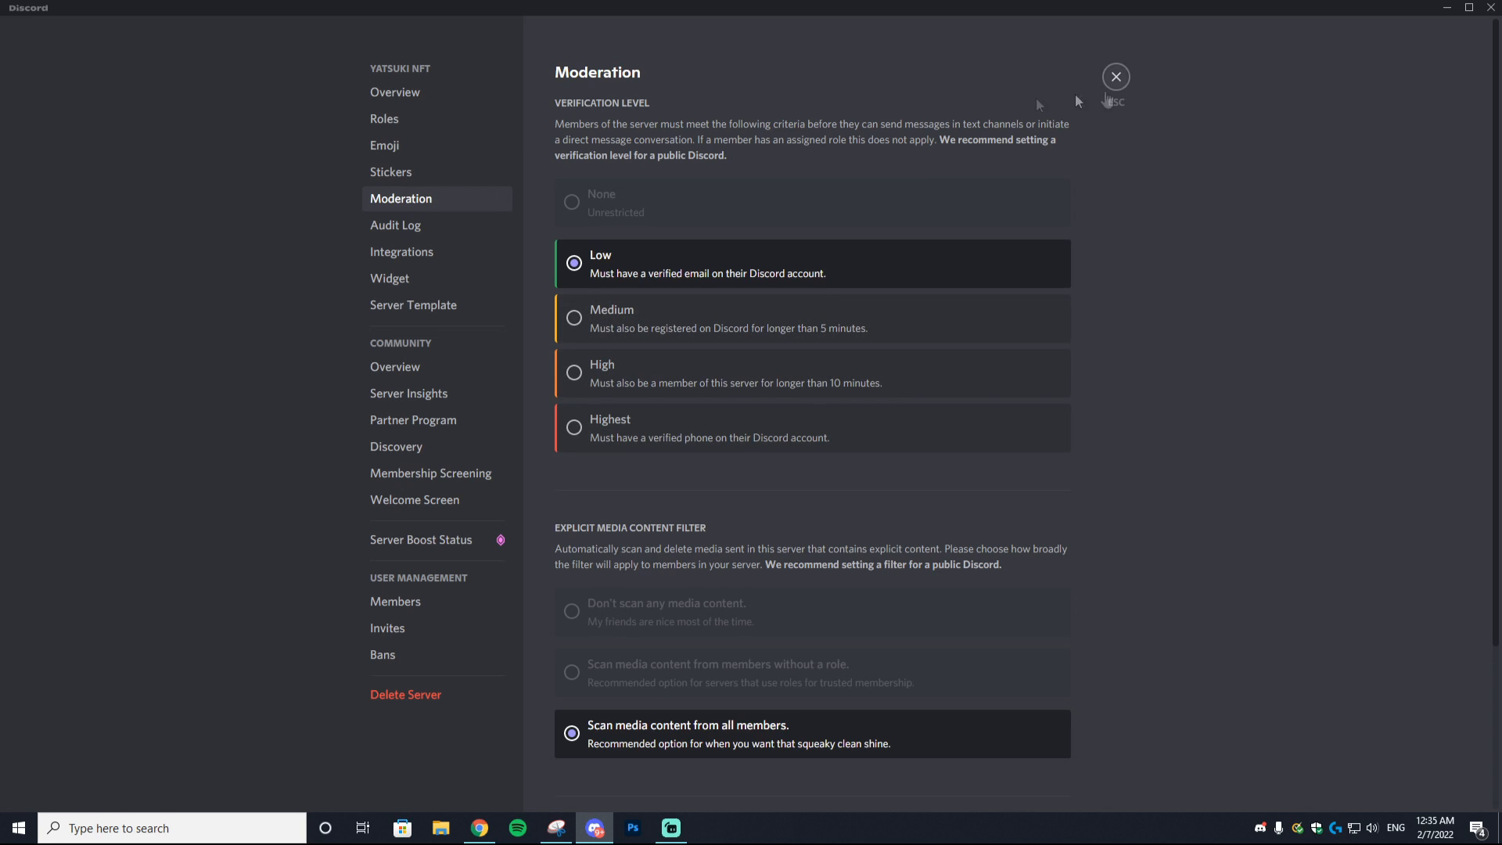
{"action": "key", "text": "Escape"}
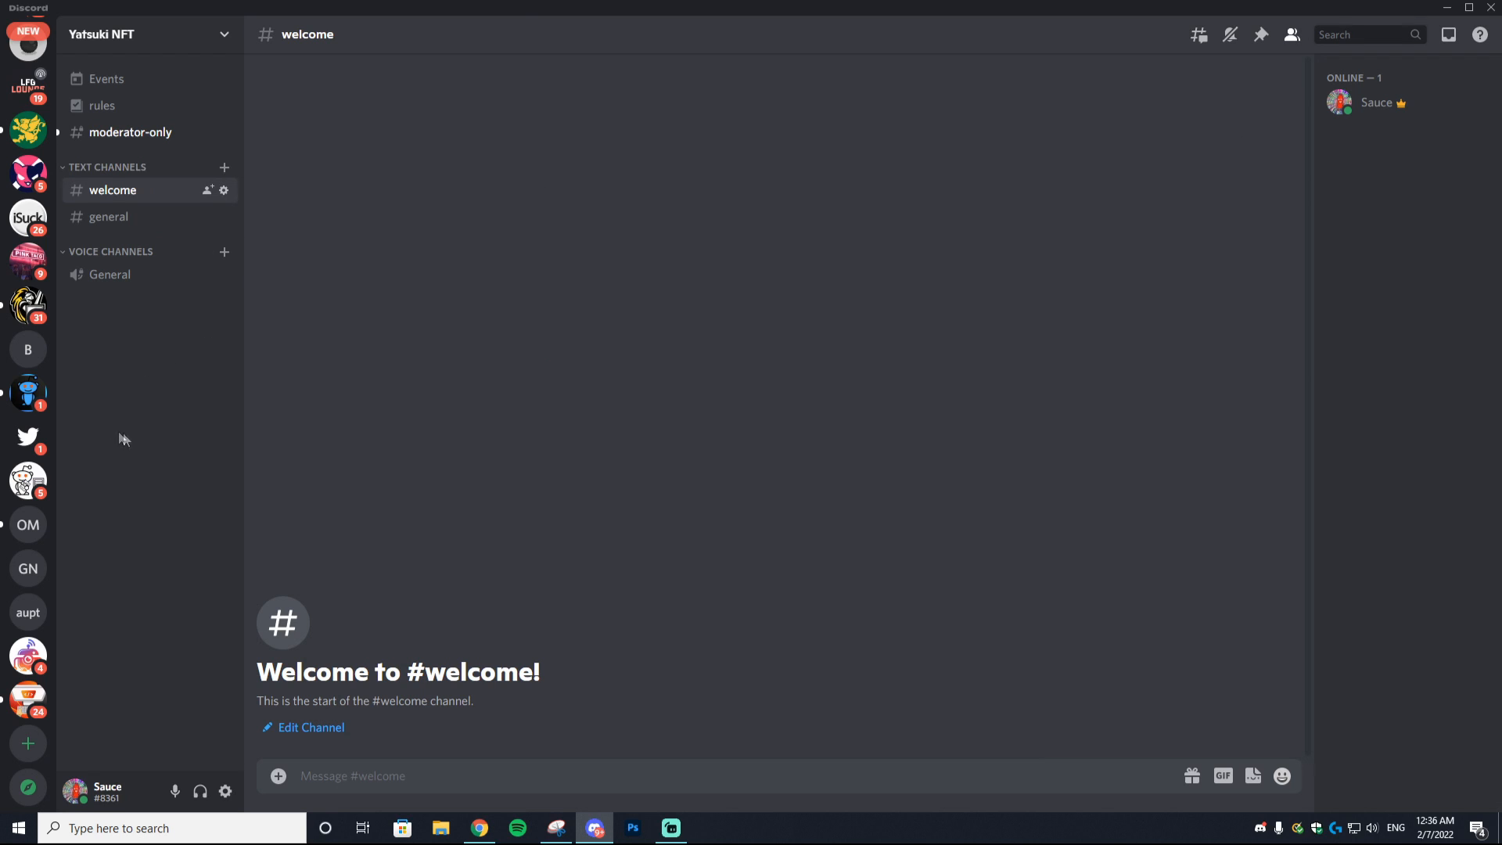
{"action": "left_click", "coordinate": [223, 190]}
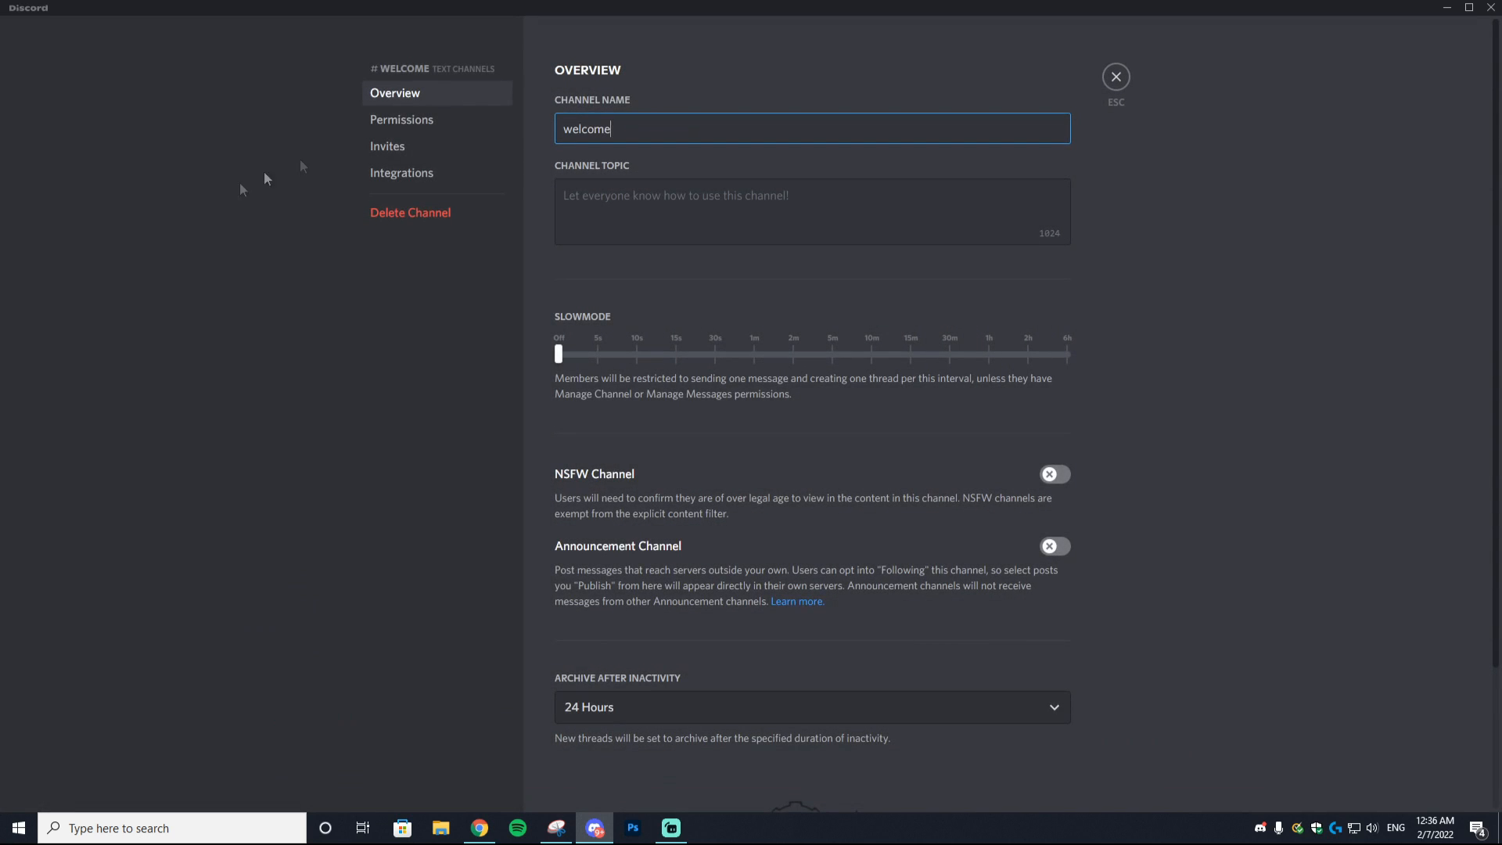
{"action": "left_click", "coordinate": [434, 125]}
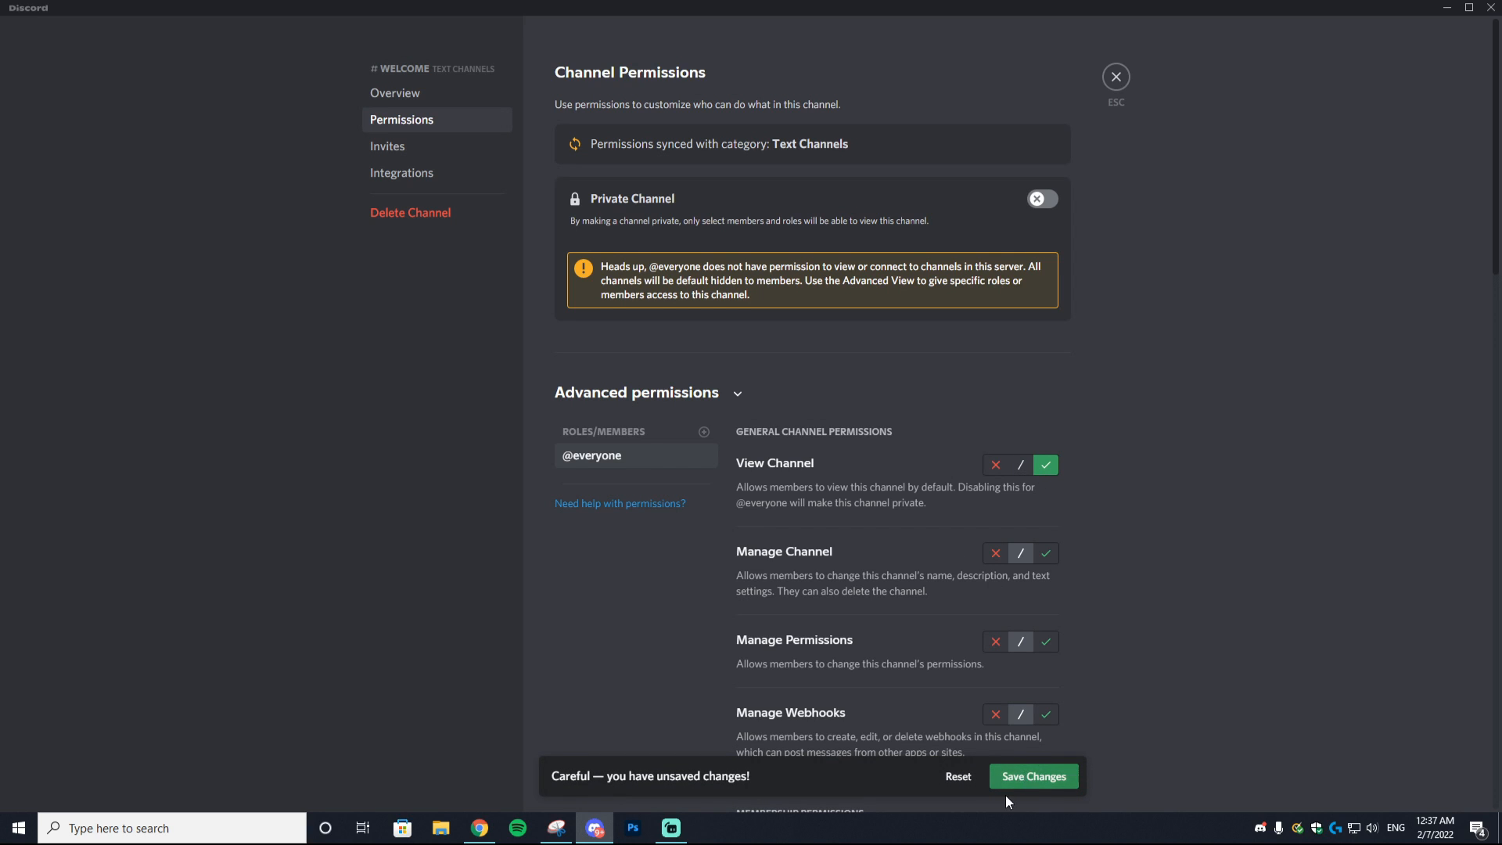
{"action": "left_click", "coordinate": [1026, 776]}
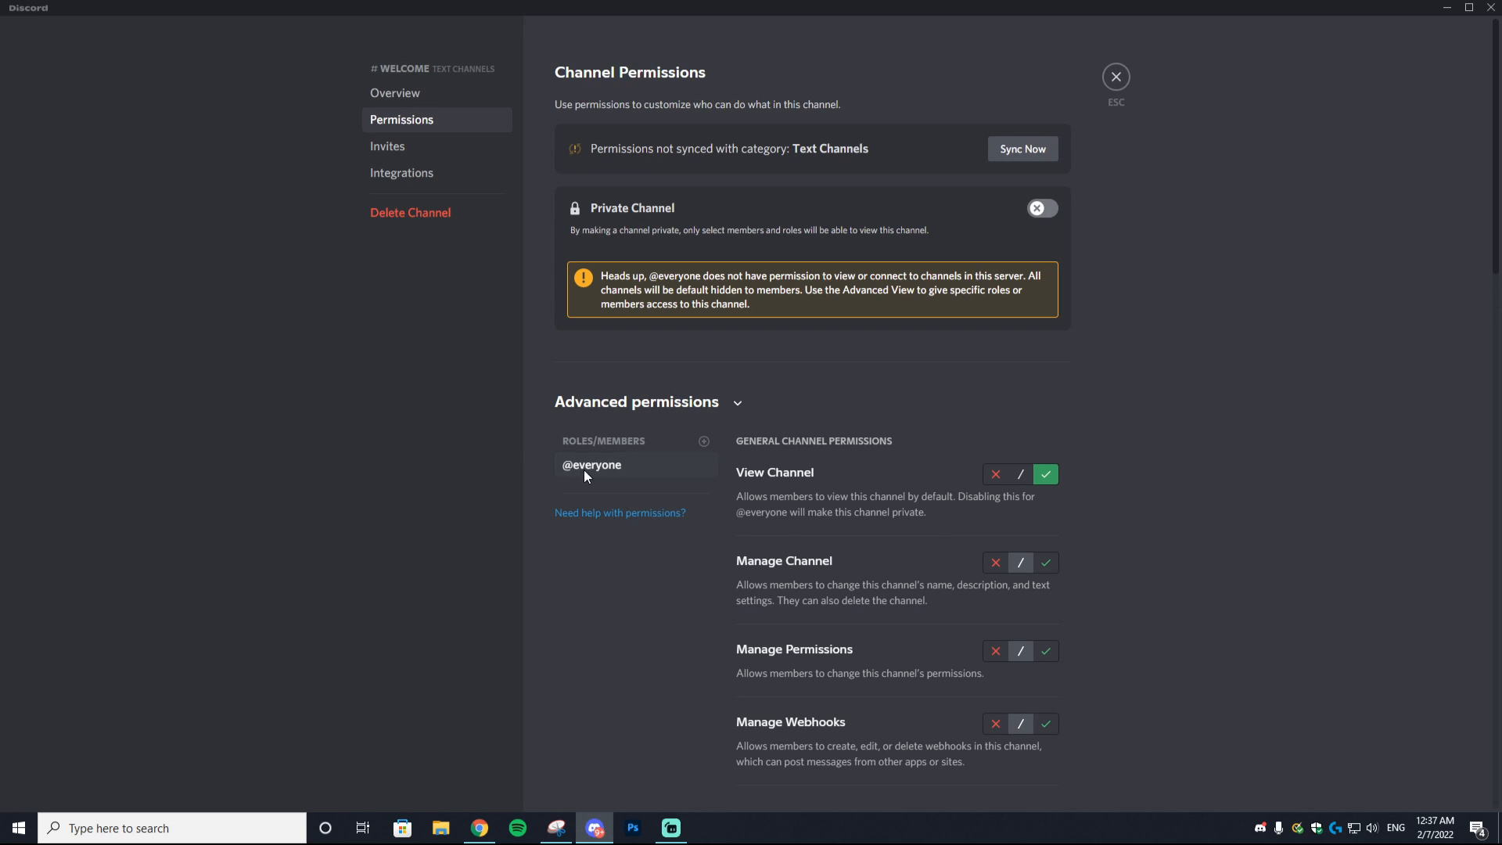
{"action": "left_click", "coordinate": [1114, 79]}
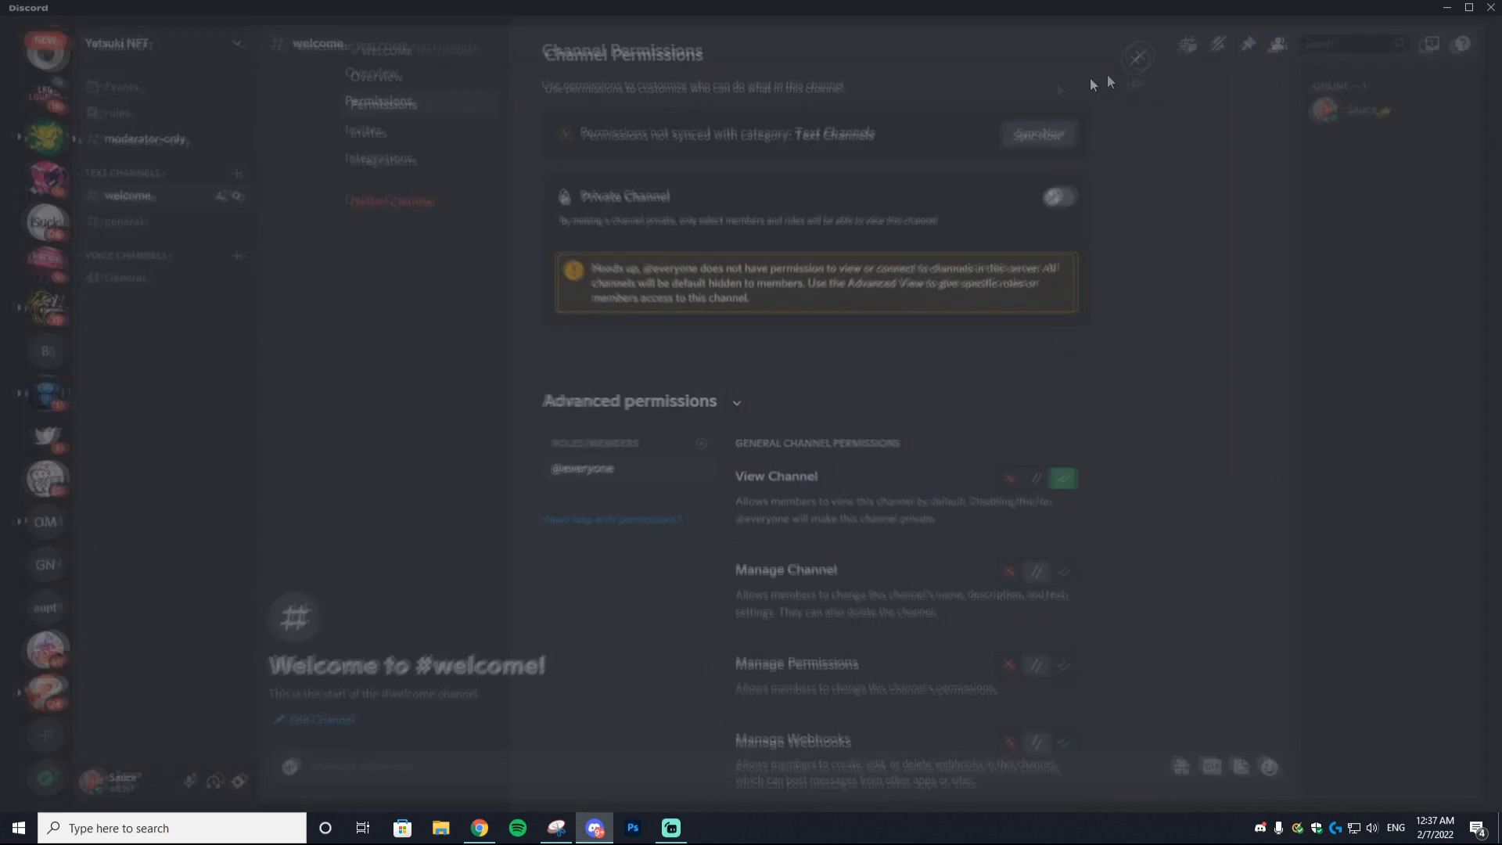
- Start setting up the server's welcome screen and choose #welcome as a recommended channel
{"action": "left_click", "coordinate": [154, 40]}
{"action": "left_click", "coordinate": [207, 212]}
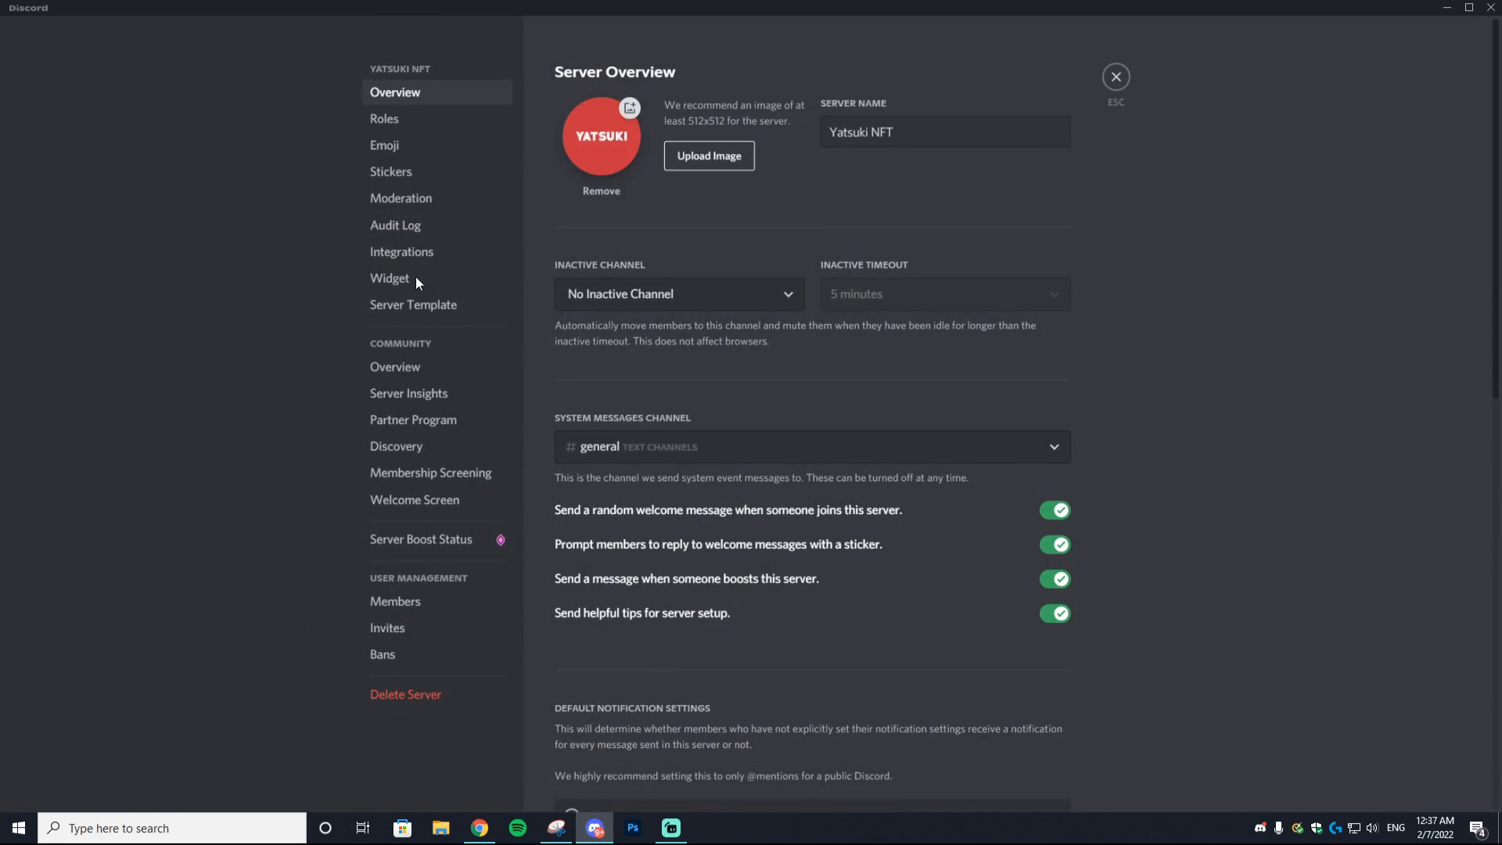
{"action": "left_click", "coordinate": [445, 502]}
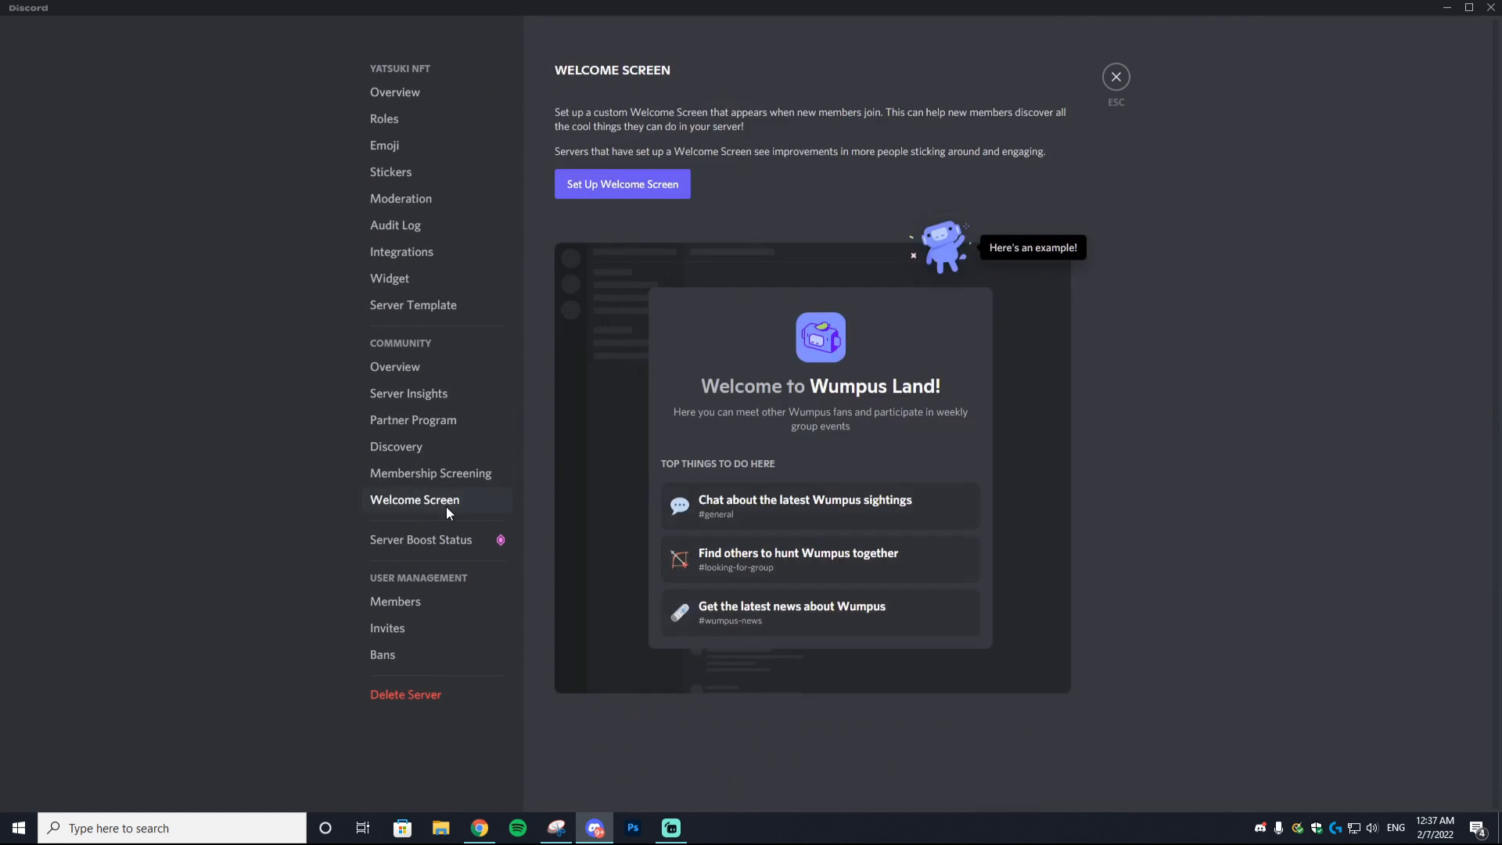
{"action": "left_click", "coordinate": [650, 192]}
{"action": "left_click", "coordinate": [735, 367]}
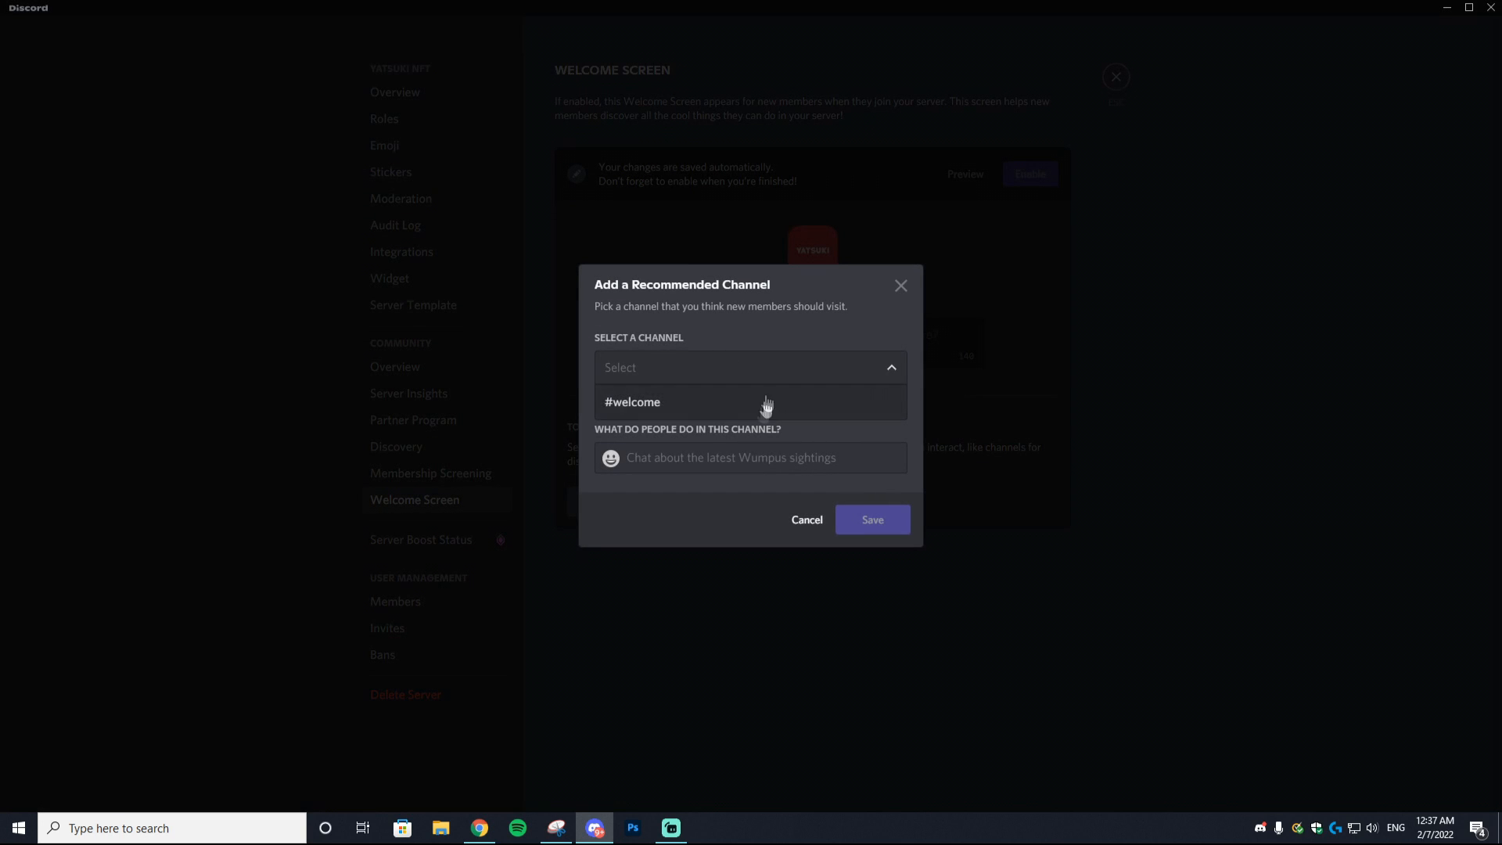
{"action": "left_click", "coordinate": [762, 413]}
{"action": "left_click", "coordinate": [714, 376]}
{"action": "left_click", "coordinate": [731, 306]}
- Caption the channel "Greet New Members", write welcome text "Yatsuki NFT is a collection of 4,444 Anime profile pictures providing real world benefits.", and enable the screen
{"action": "left_click", "coordinate": [772, 469]}
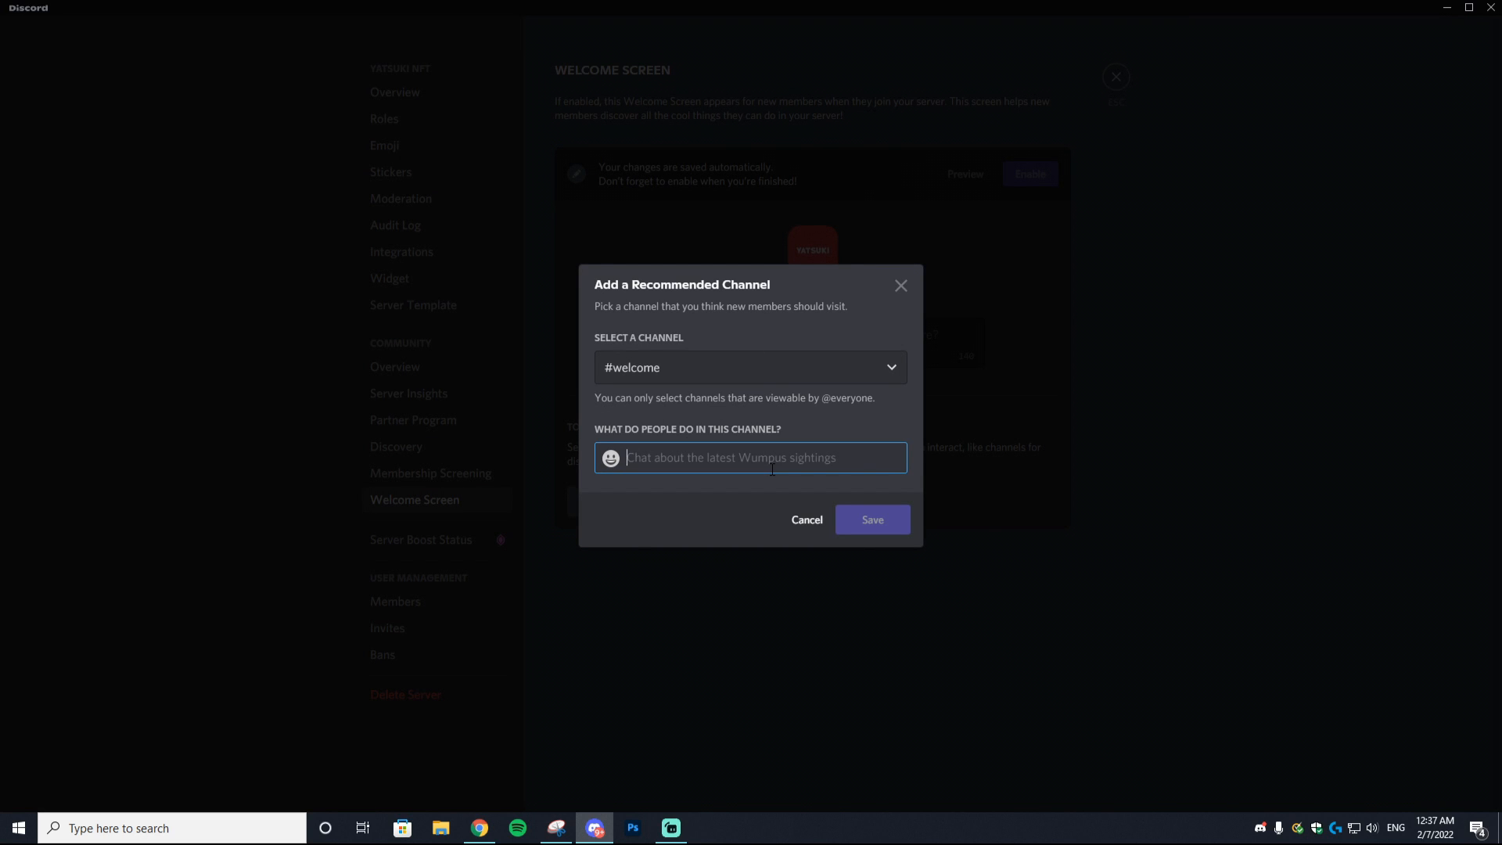
{"action": "type", "text": "Greet New Members"}
{"action": "left_click", "coordinate": [873, 520]}
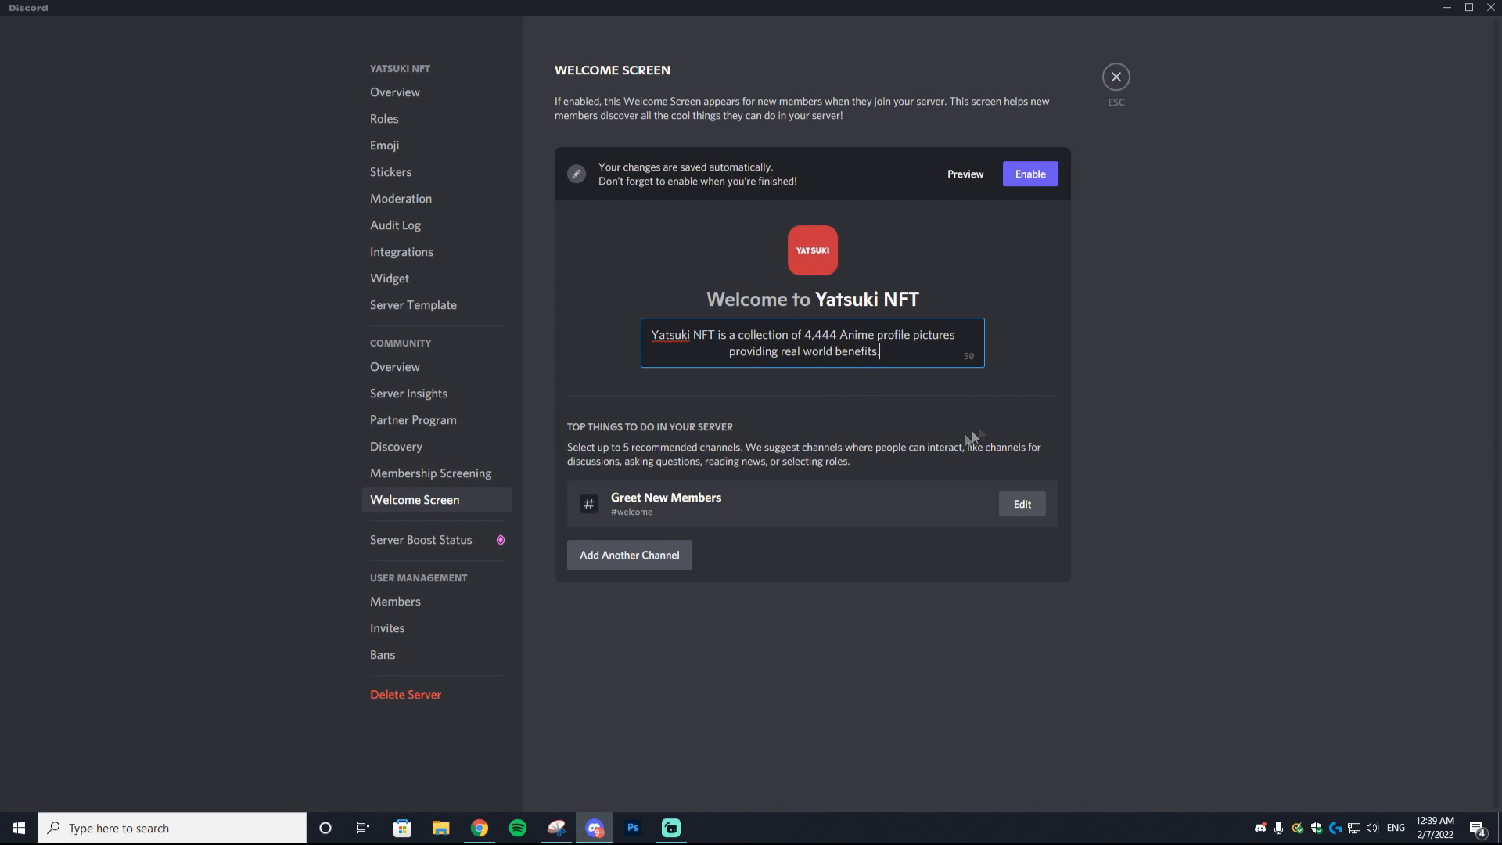
{"action": "left_click", "coordinate": [1030, 174]}
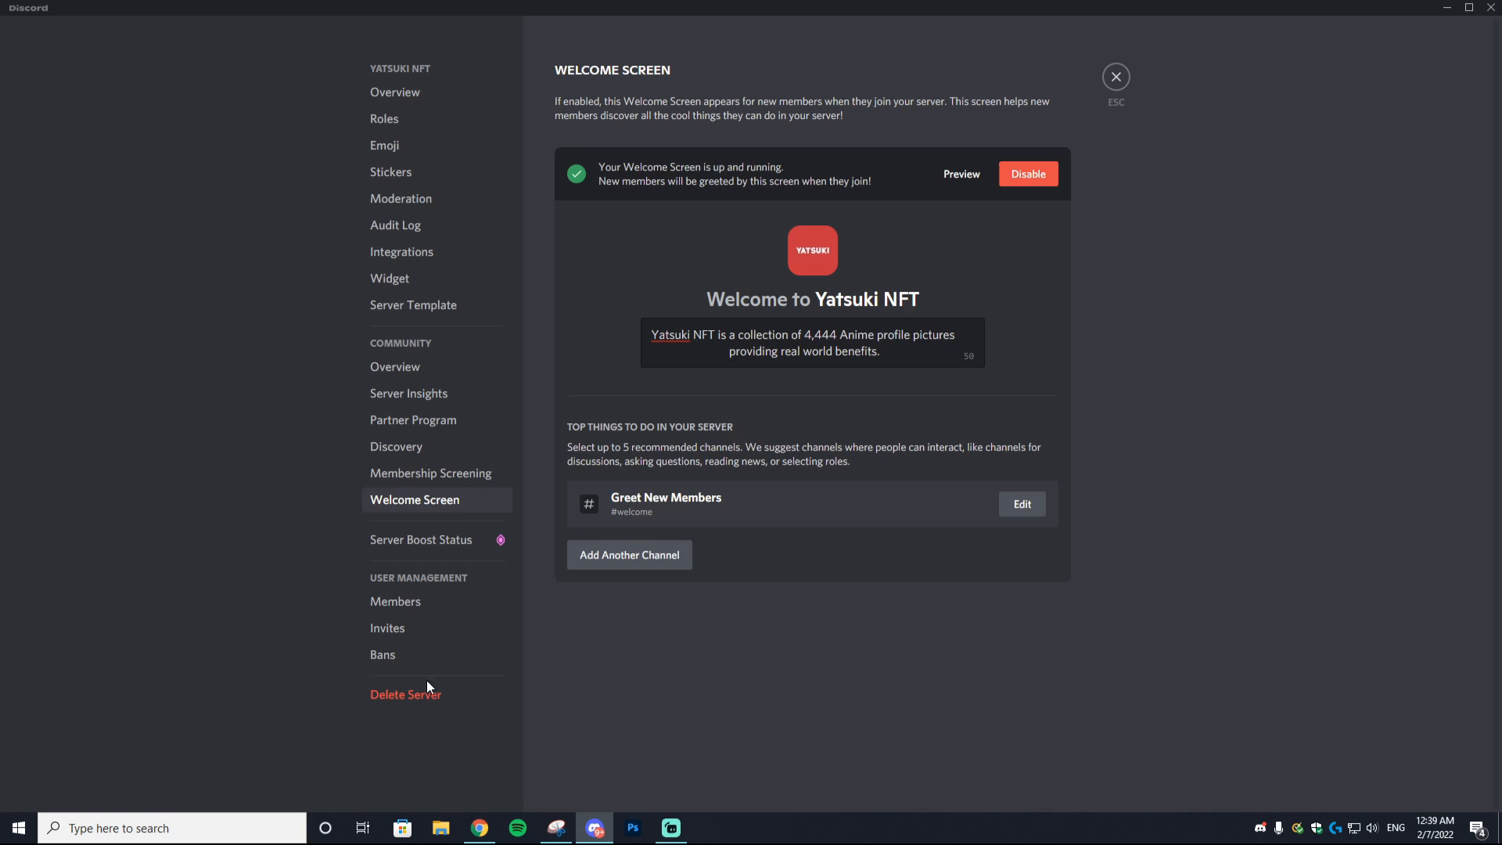
- Enable membership screening with the description "The Yatsuki Warriors is a collection of 4,444 Anime Profile Pictures in the metaverse."
{"action": "left_click", "coordinate": [438, 472]}
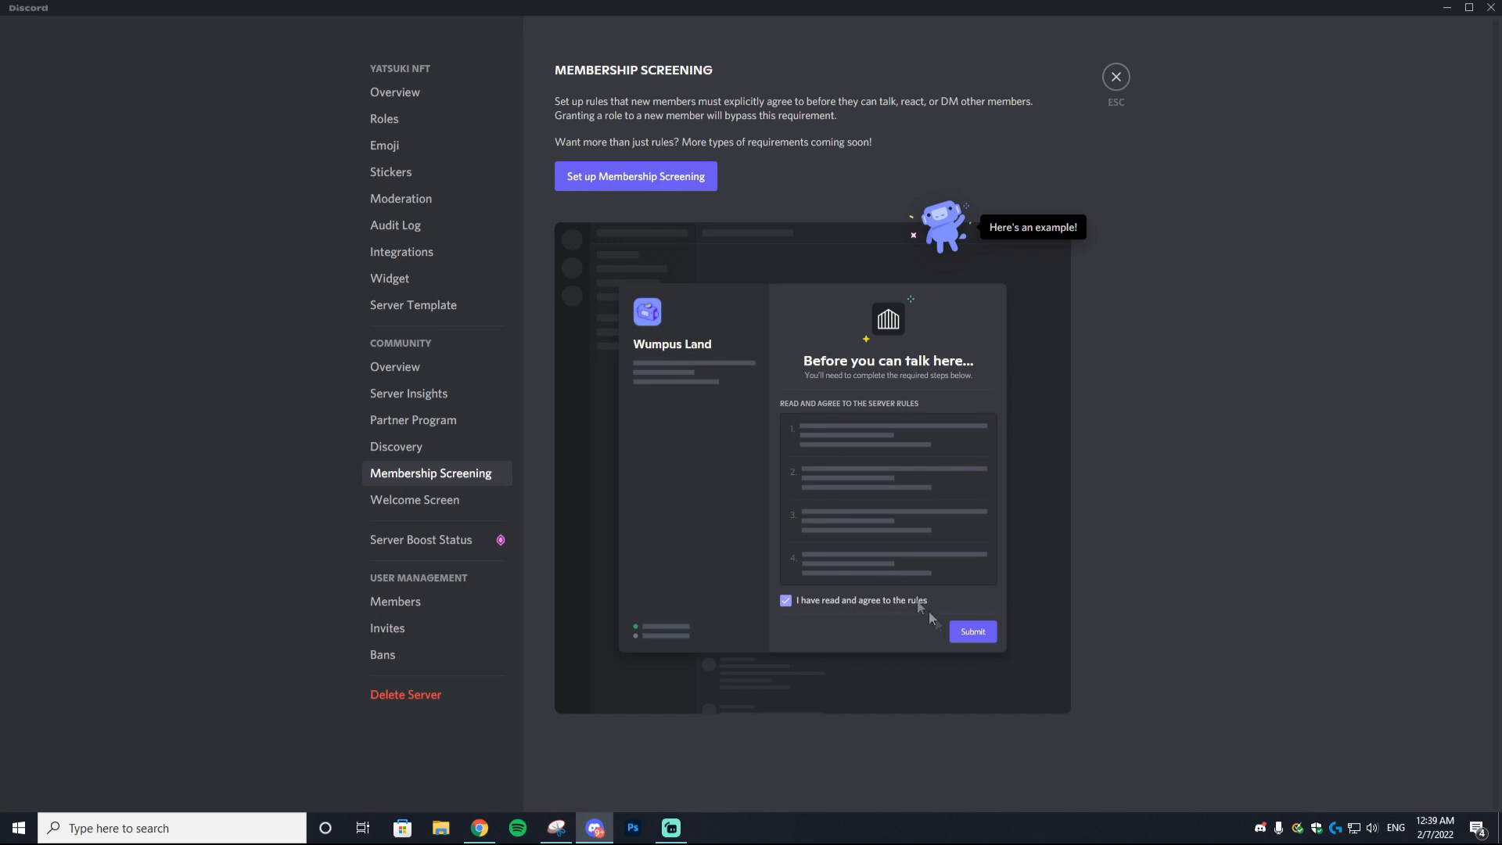
{"action": "left_click", "coordinate": [656, 178]}
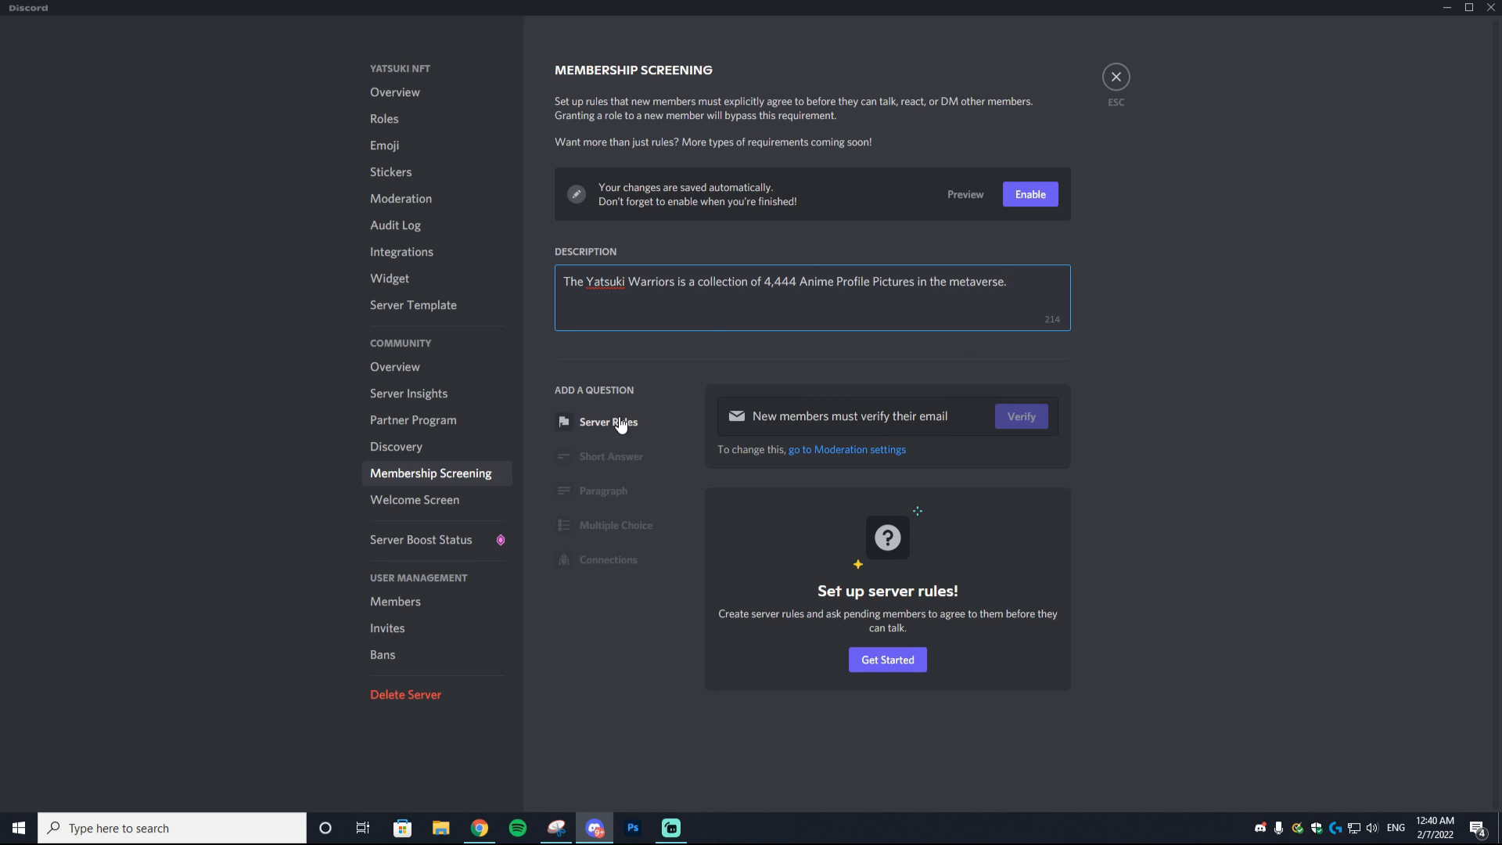
{"action": "left_click", "coordinate": [1030, 196]}
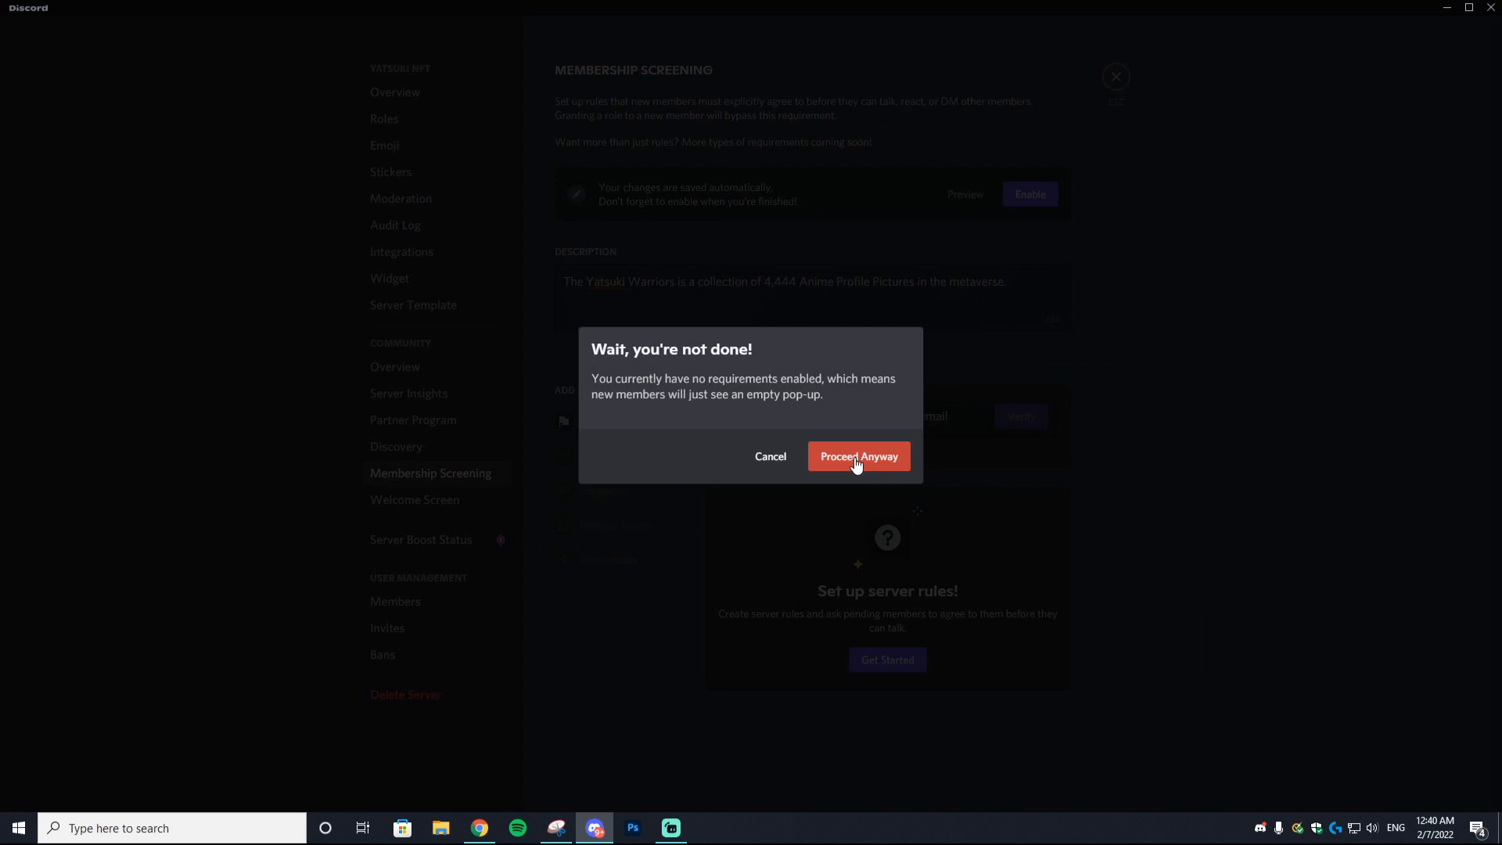
{"action": "left_click", "coordinate": [880, 462]}
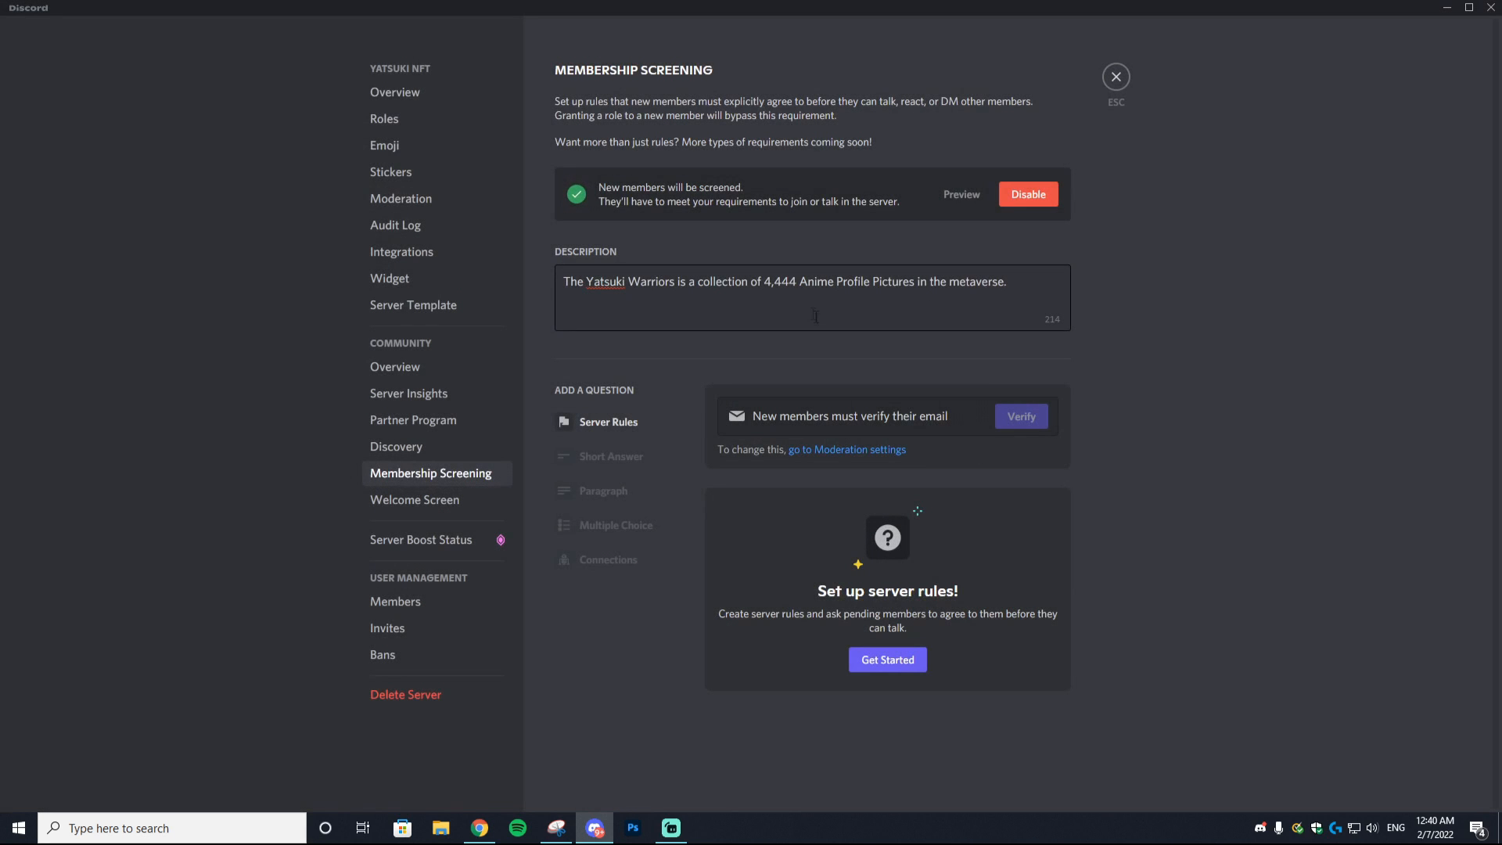
- Add the four example server rules on being civil and respectful, spam or self-promotion, NSFW or obscene content, and keeping things safe
{"action": "left_click", "coordinate": [631, 423]}
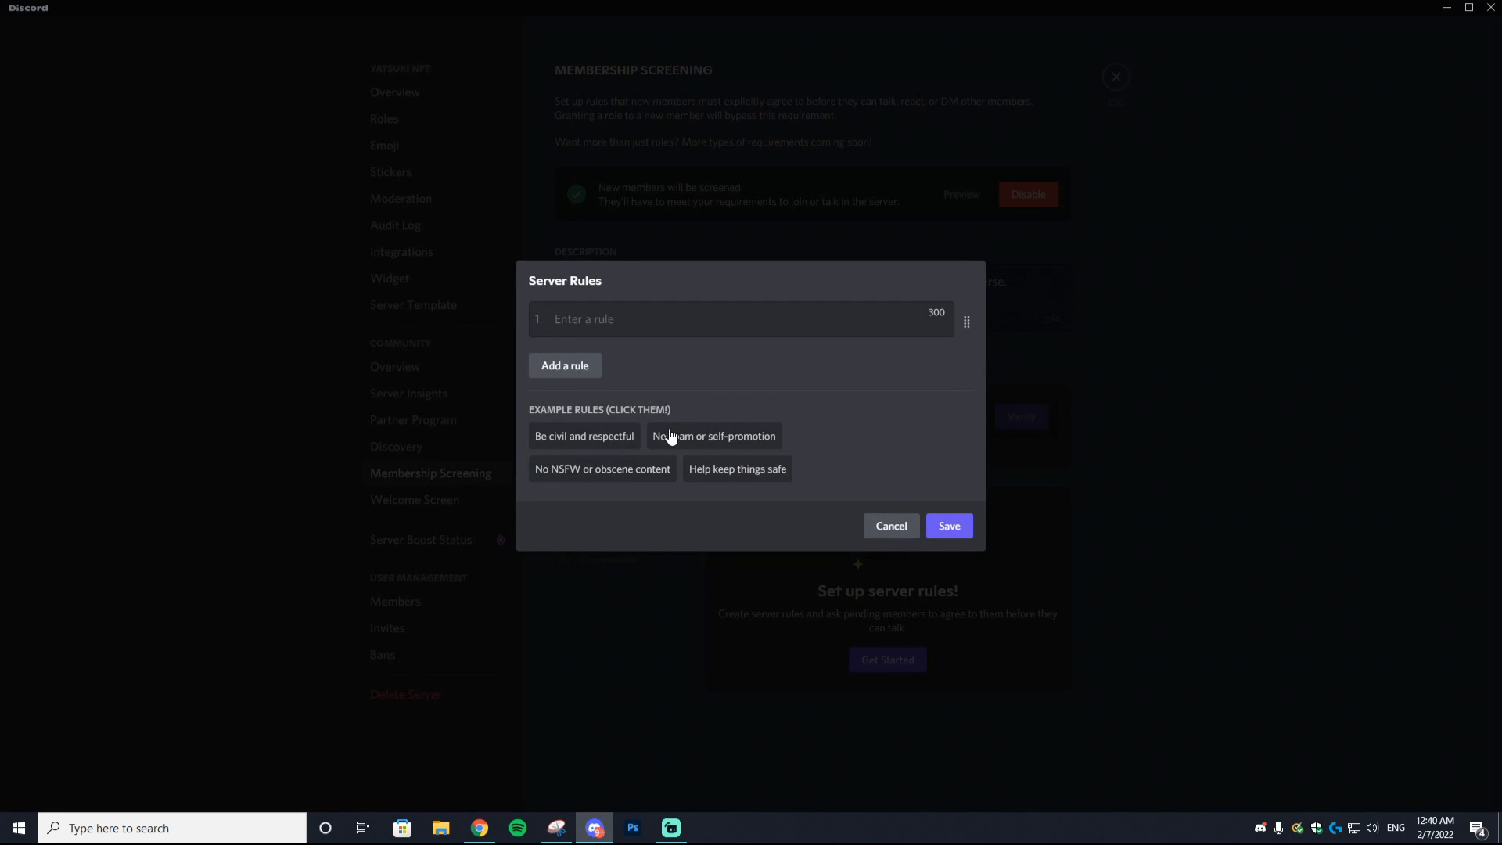
{"action": "left_click", "coordinate": [614, 443]}
{"action": "left_click", "coordinate": [677, 443]}
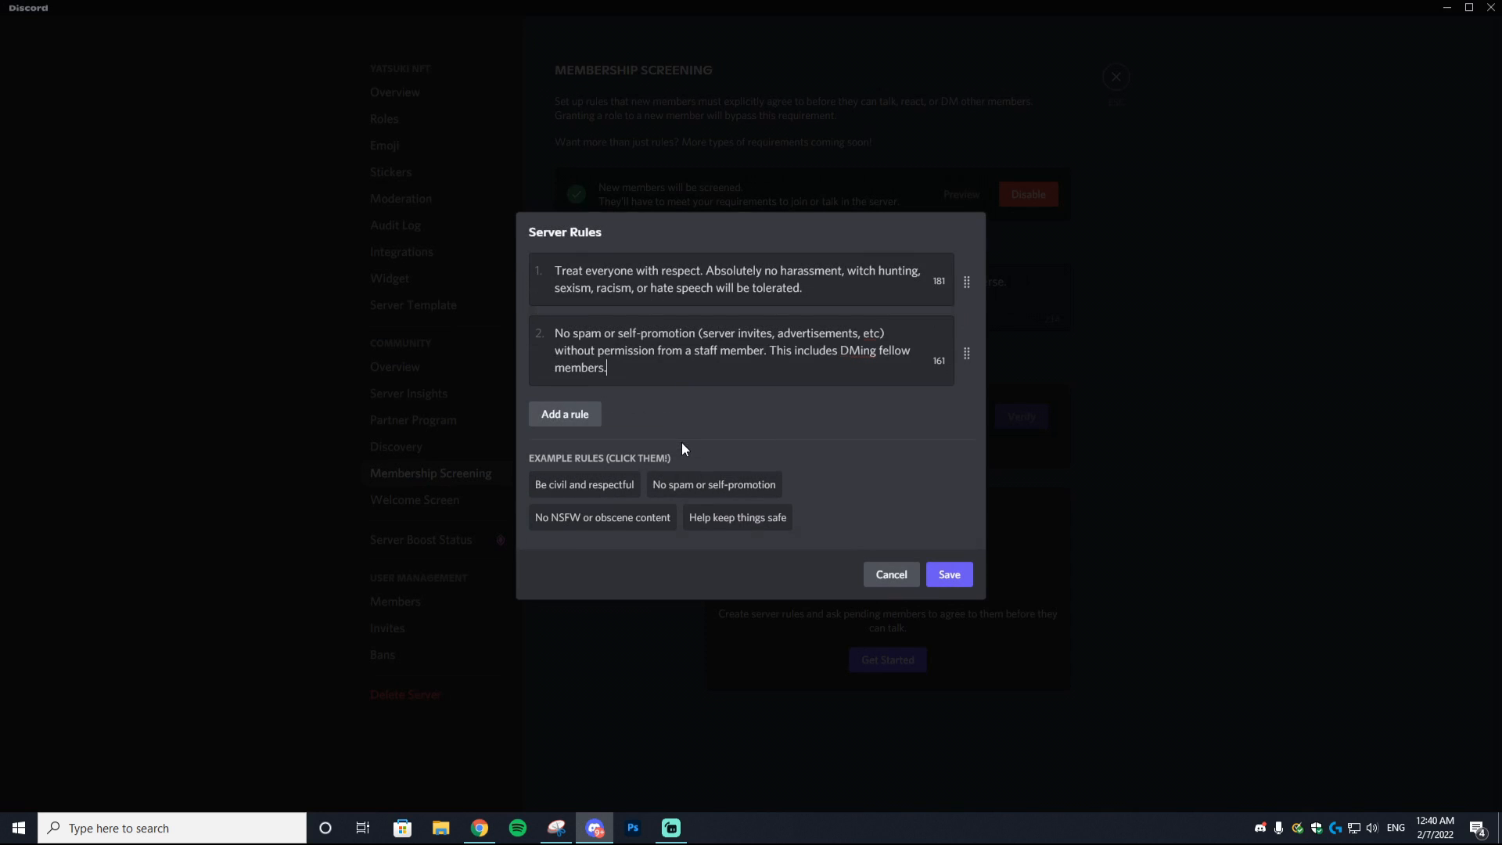
{"action": "left_click", "coordinate": [608, 518]}
{"action": "left_click", "coordinate": [739, 560]}
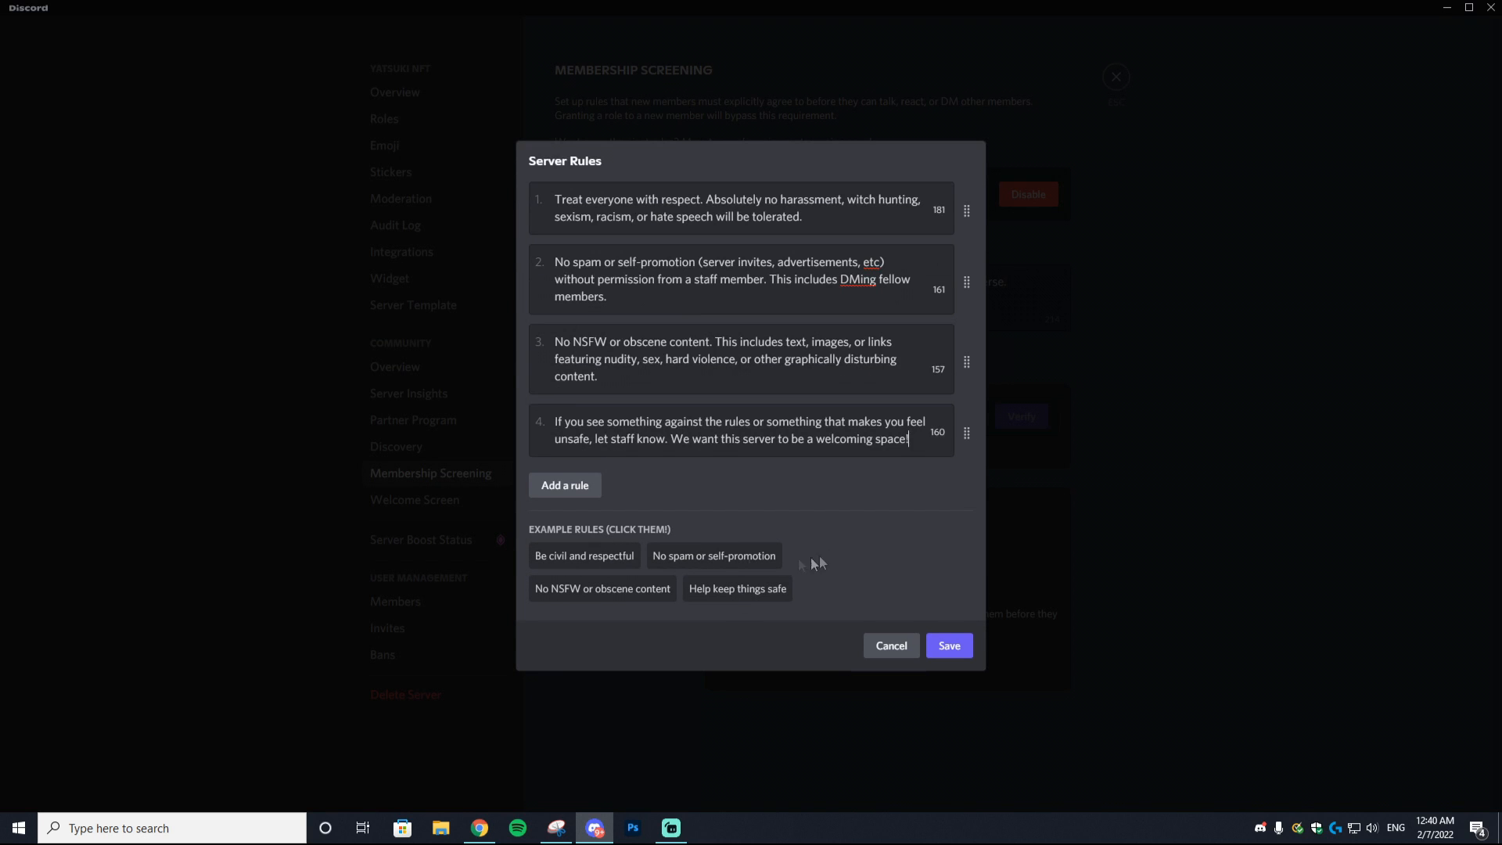
- Add a fifth server rule, "Like the video and subscribe", save the rules, and close the server settings
{"action": "left_click", "coordinate": [594, 487]}
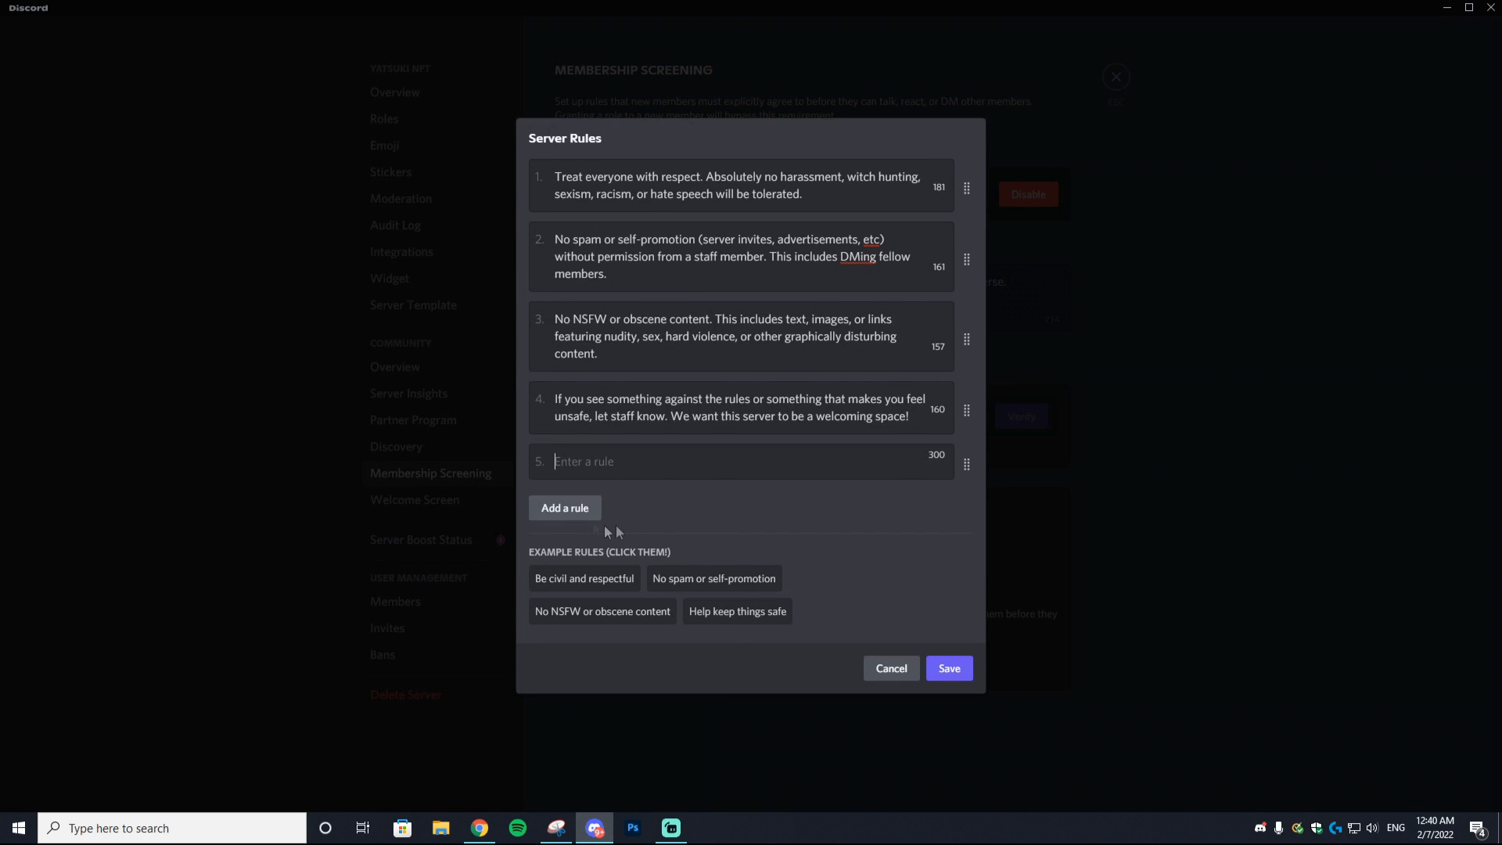
{"action": "left_click", "coordinate": [599, 466]}
{"action": "type", "text": "Like the video and subscribe"}
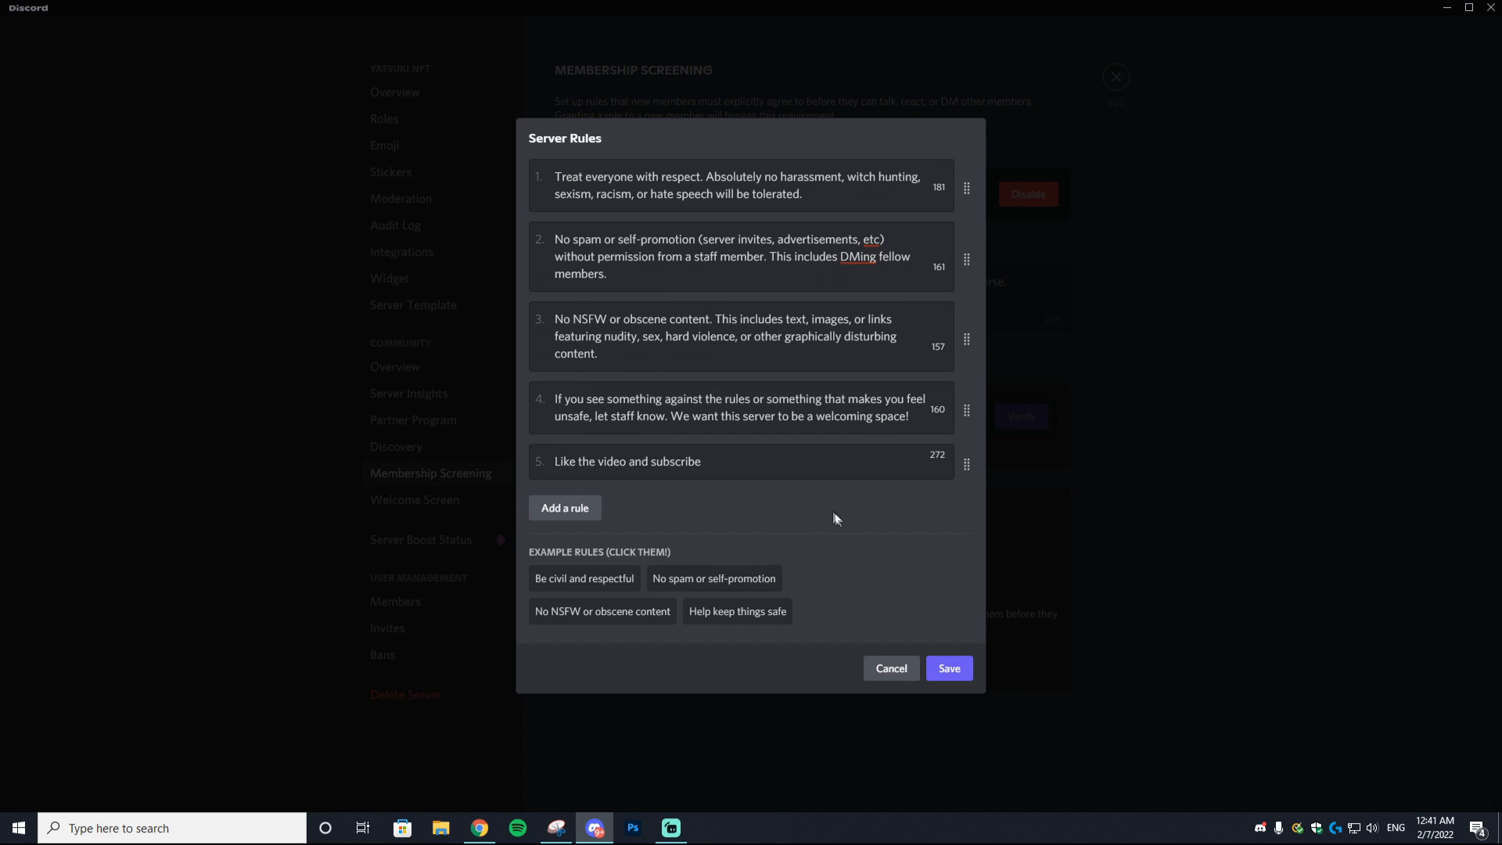
{"action": "left_click", "coordinate": [964, 670]}
{"action": "scroll", "coordinate": [956, 664], "scroll_direction": "down", "scroll_amount": 3}
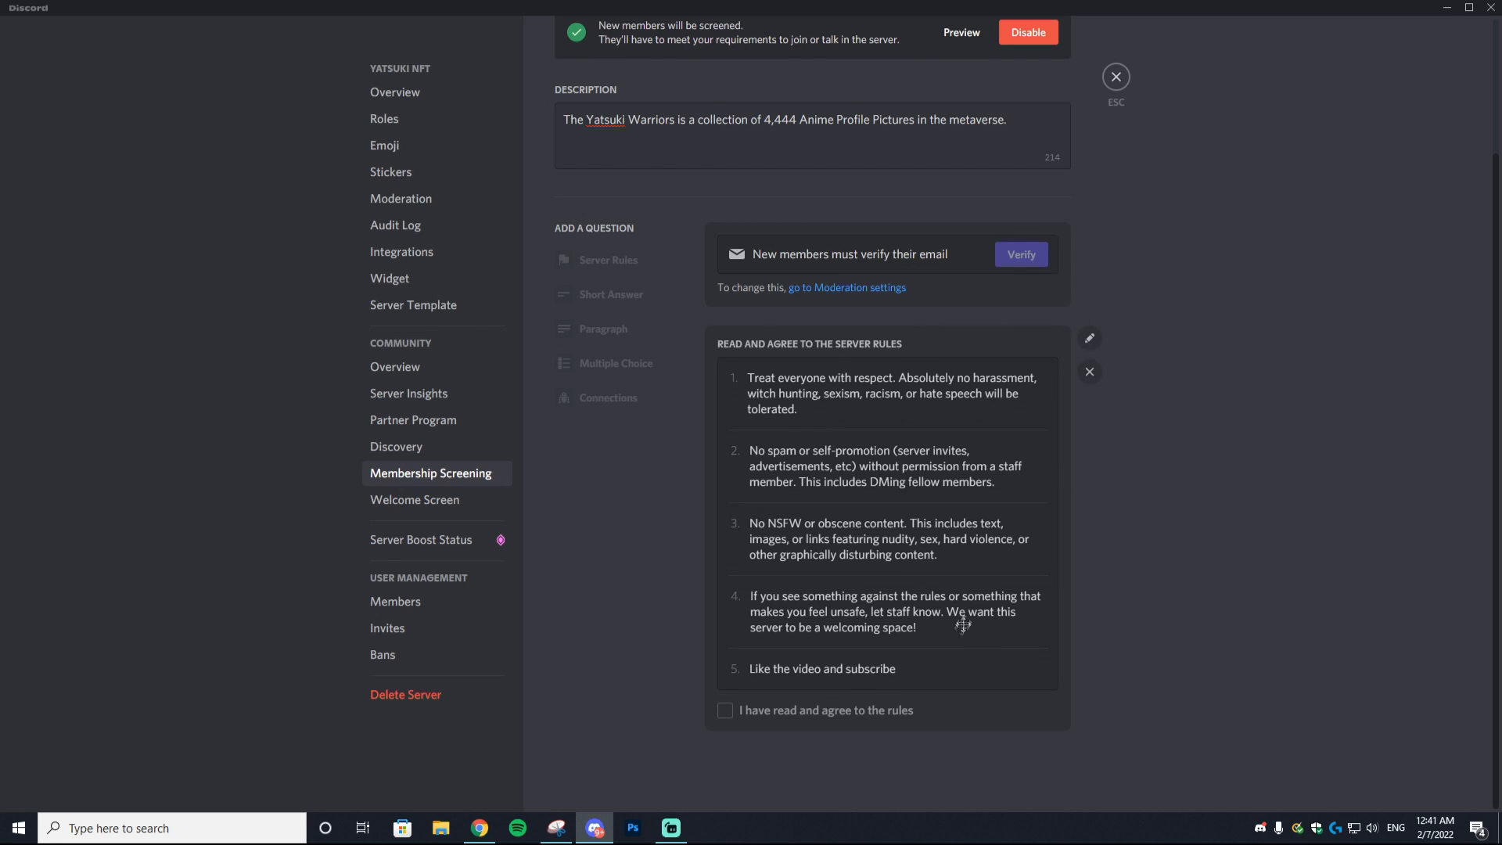
{"action": "scroll", "coordinate": [966, 618], "scroll_direction": "up", "scroll_amount": 2}
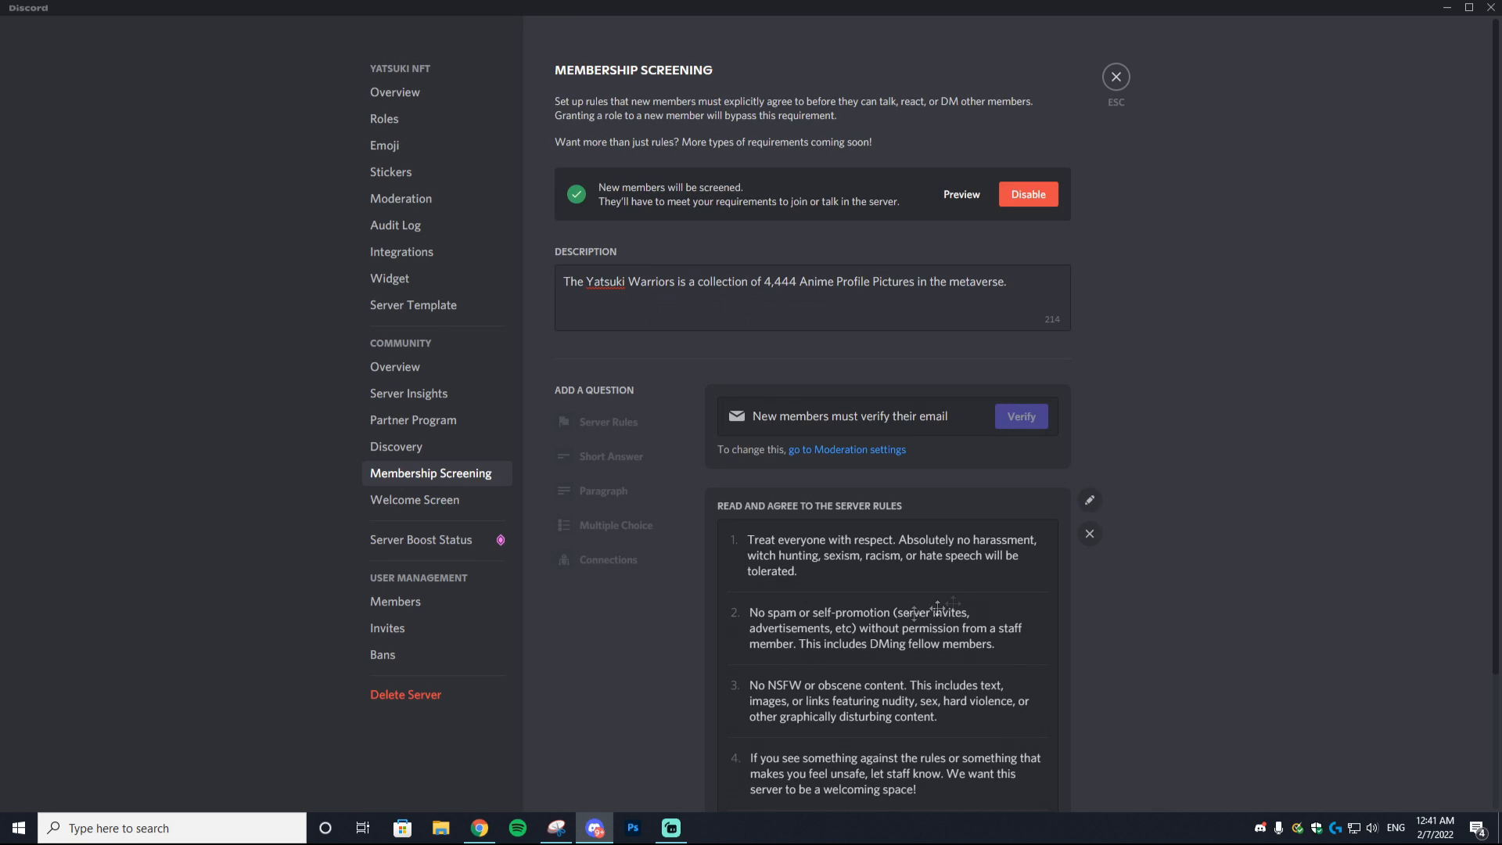
{"action": "key", "text": "Escape"}
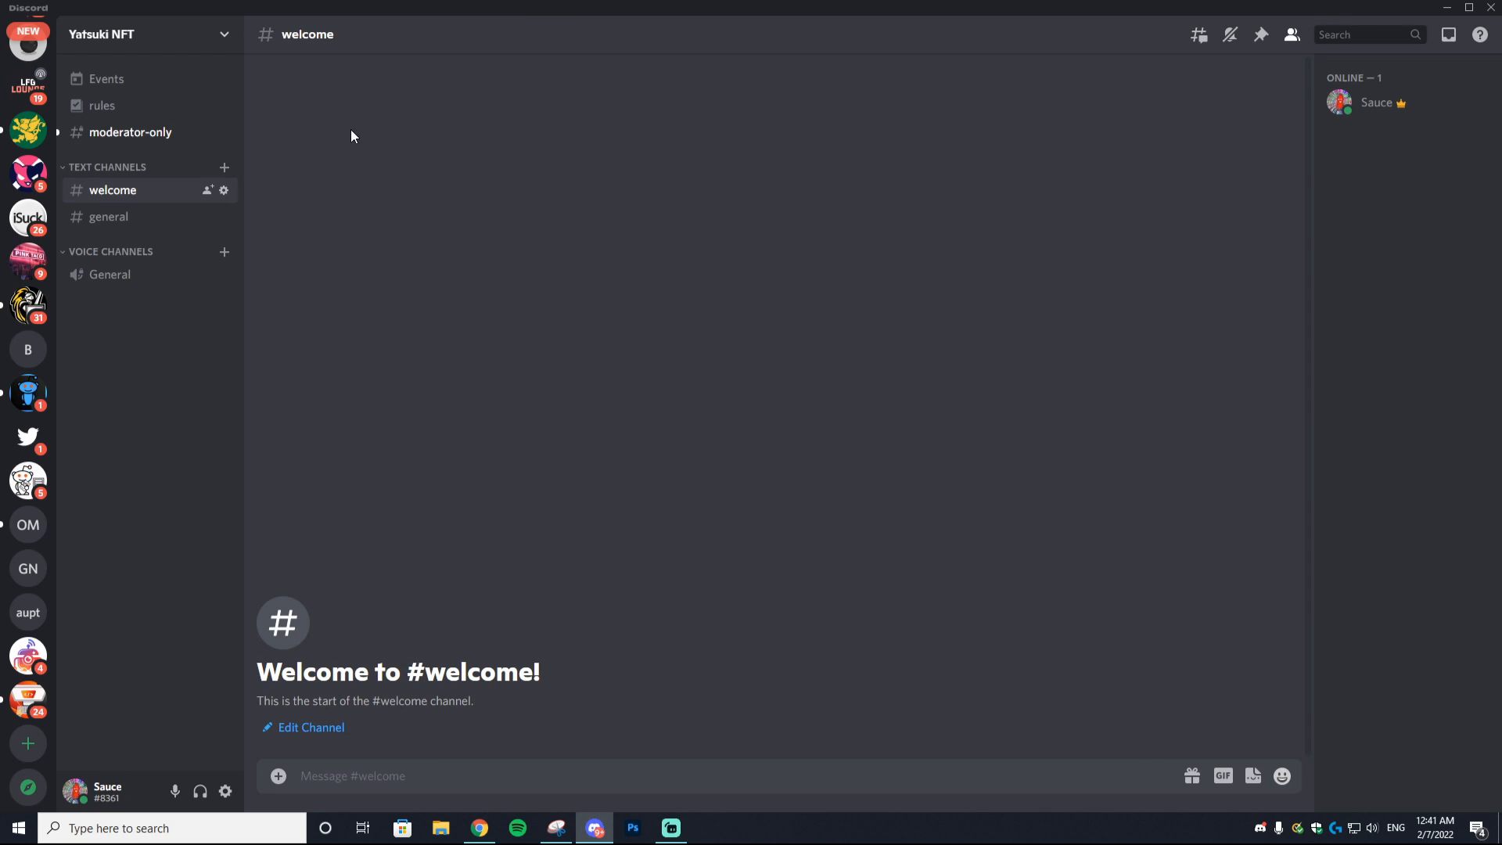
{"action": "left_click", "coordinate": [108, 223]}
{"action": "left_click", "coordinate": [107, 200]}
{"action": "right_click", "coordinate": [118, 168]}
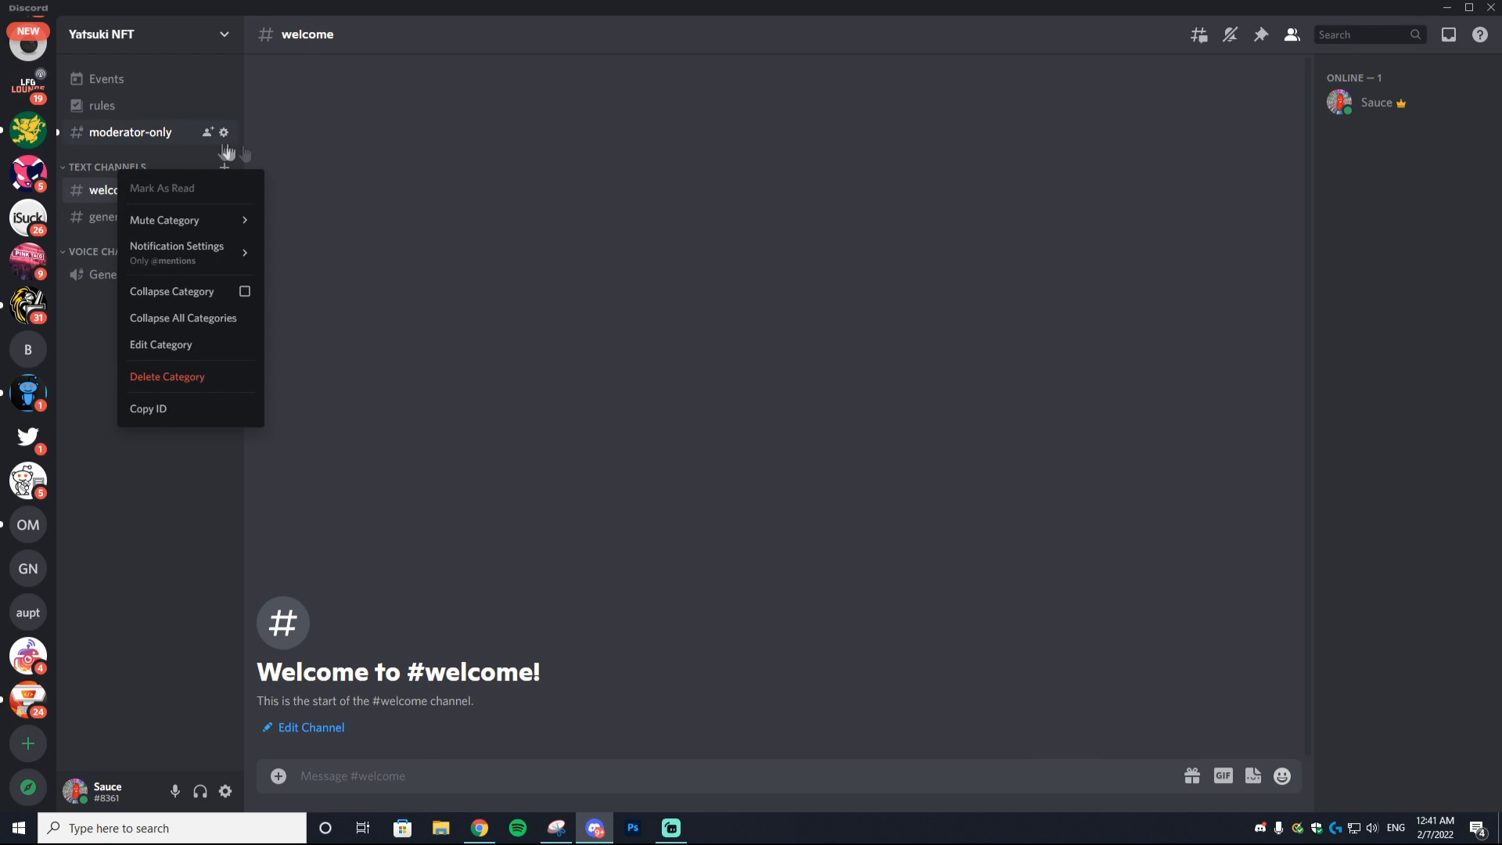
{"action": "left_click", "coordinate": [443, 153]}
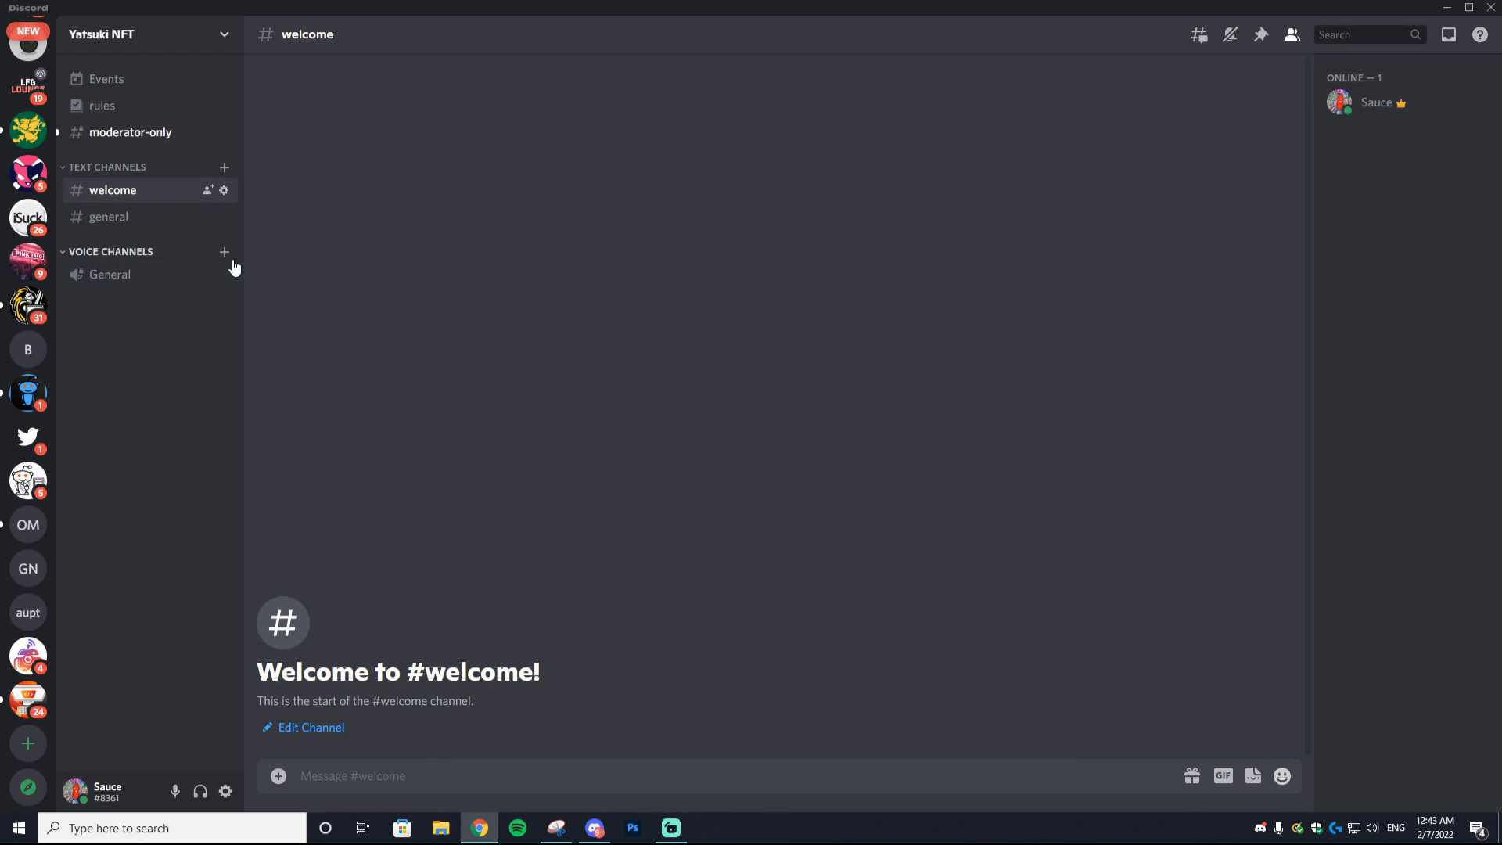
- In the browser, search Google for "wave emoji", copy the waving hand emoji from the results, and close the page
{"action": "left_click_drag", "start_coordinate": [1501, 360], "coordinate": [1045, 129]}
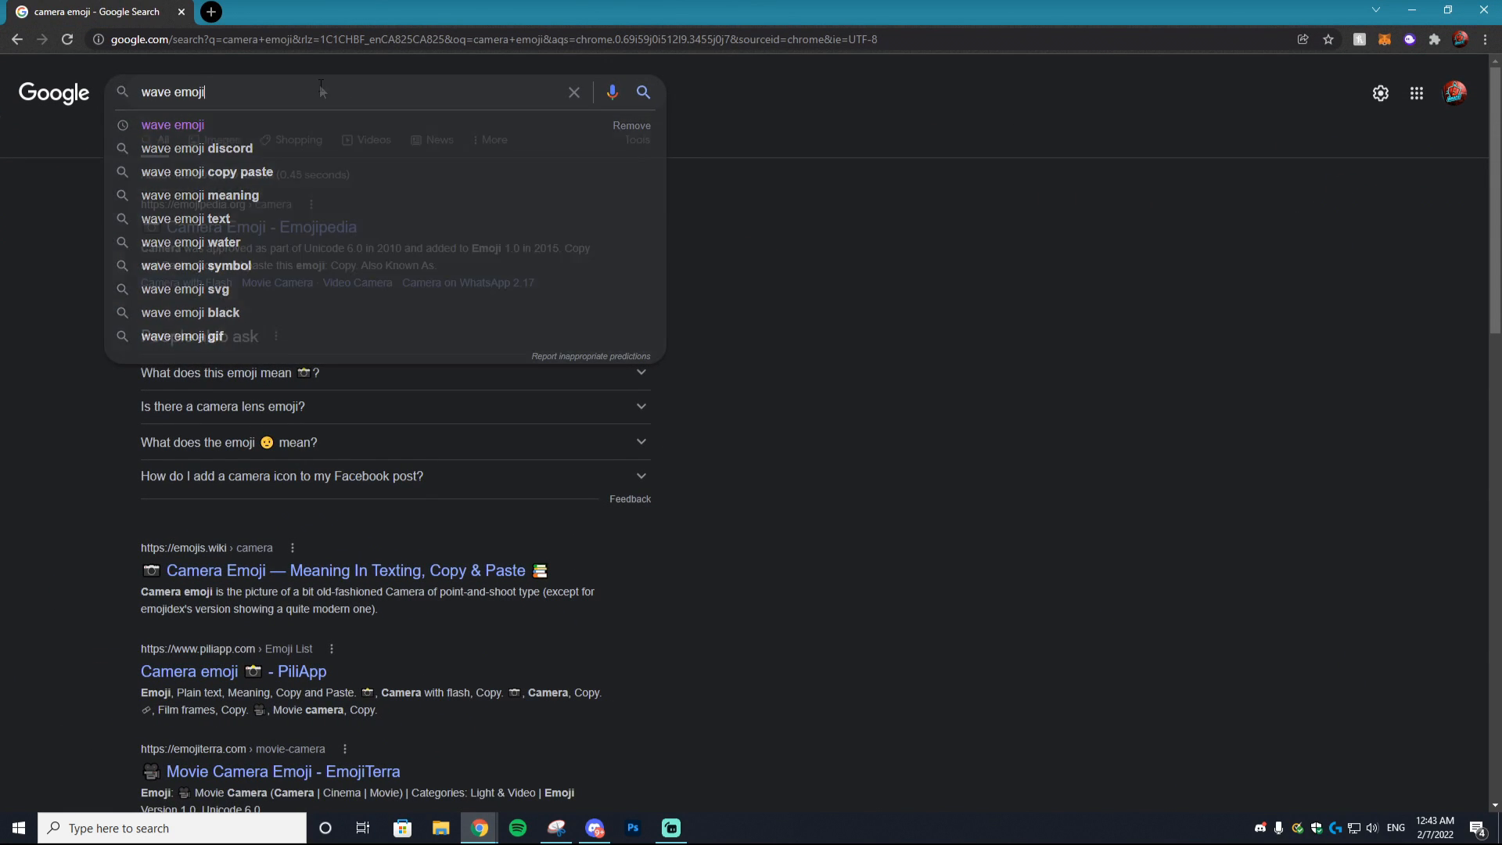
{"action": "key", "text": "Return"}
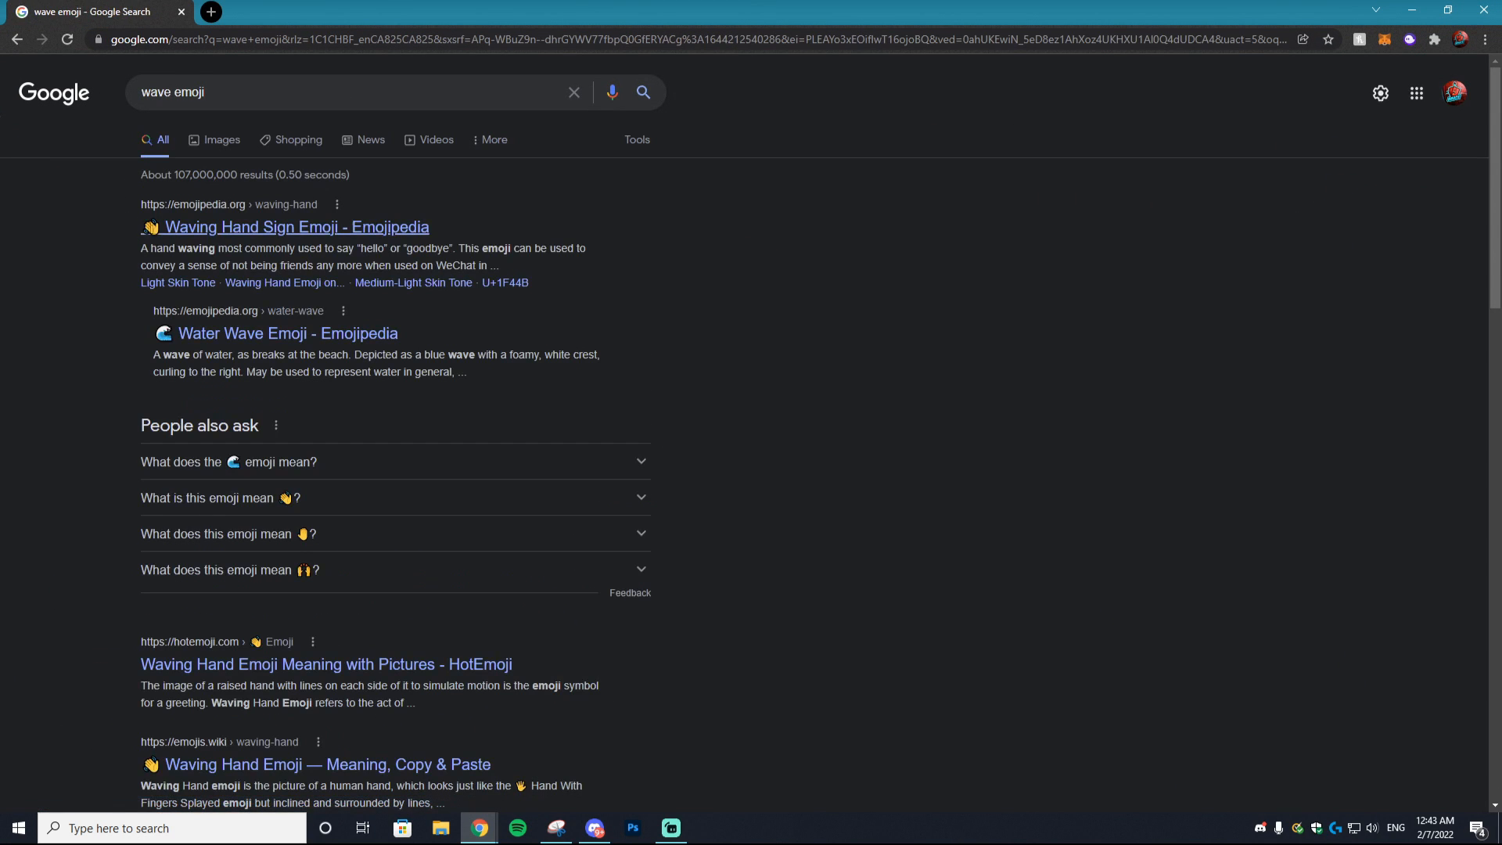
{"action": "double_click", "coordinate": [150, 227]}
{"action": "right_click", "coordinate": [150, 227]}
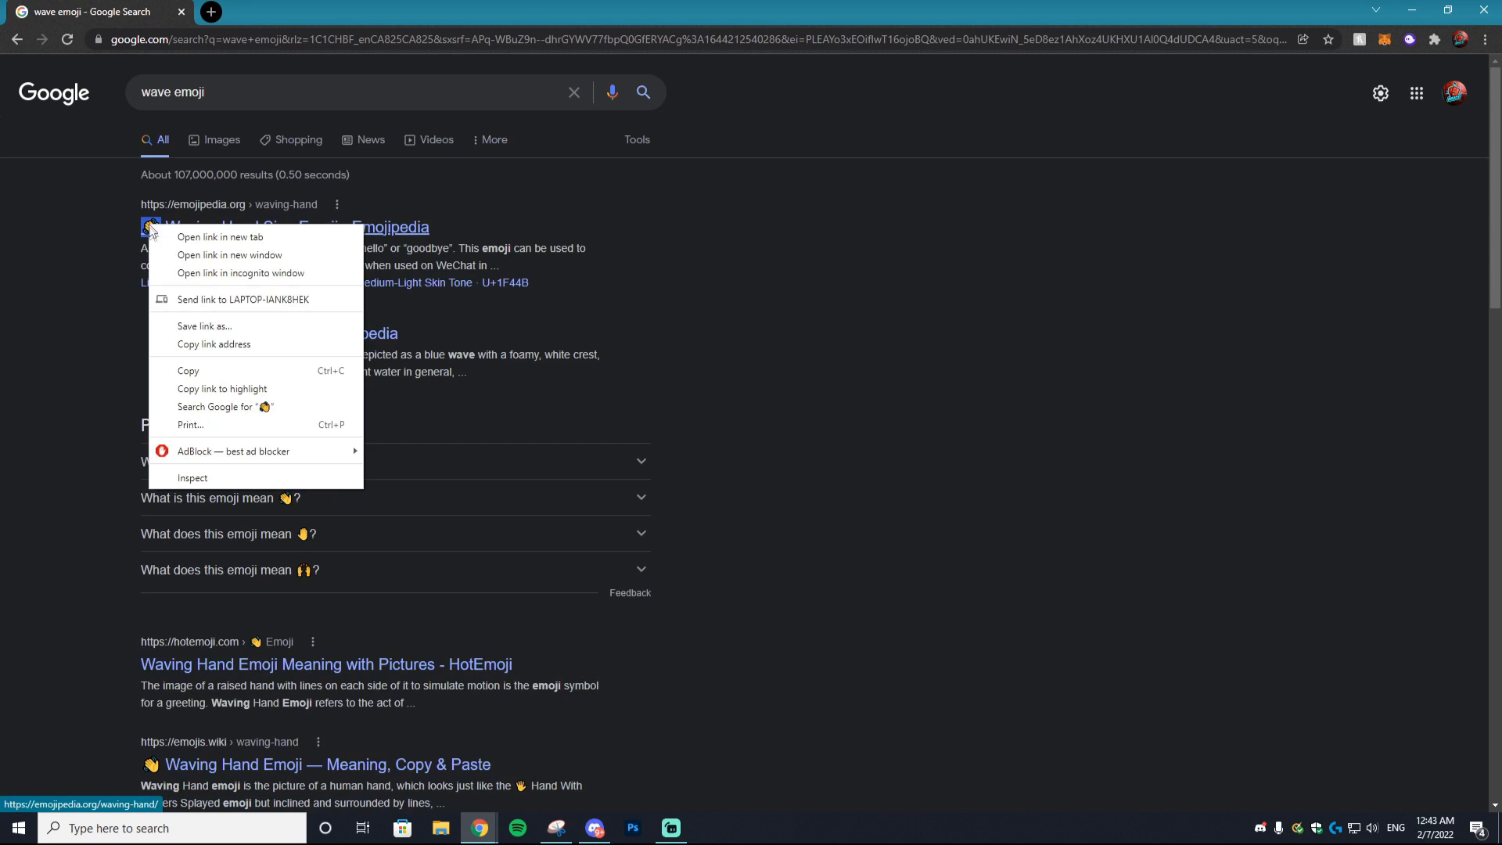
{"action": "left_click", "coordinate": [197, 371]}
{"action": "left_click", "coordinate": [182, 12]}
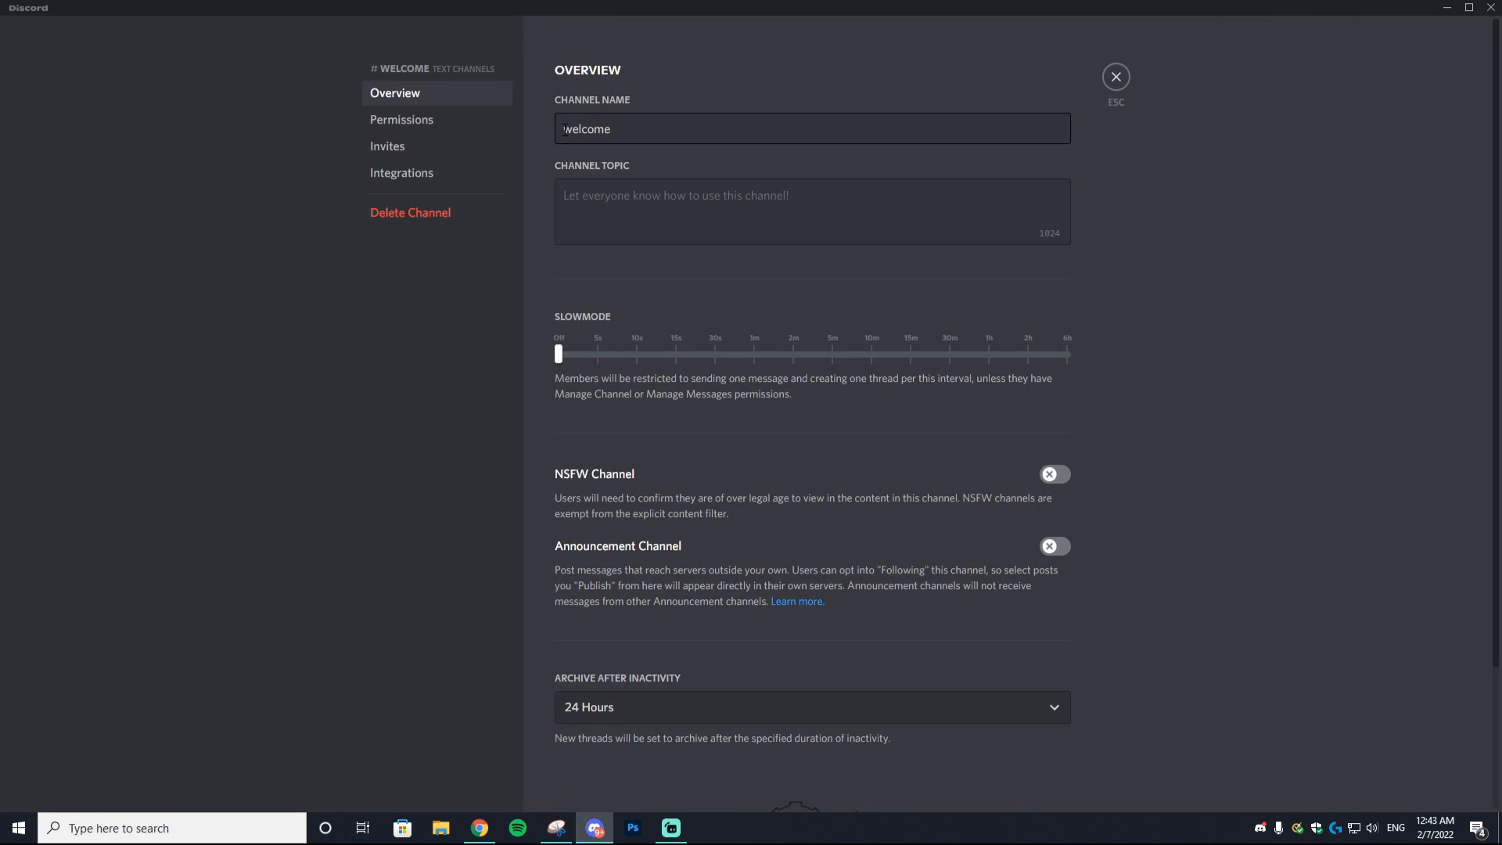
- Put the copied waving hand emoji in front of the welcome channel's name, save the change, and close the channel settings
{"action": "key", "text": "ctrl+v"}
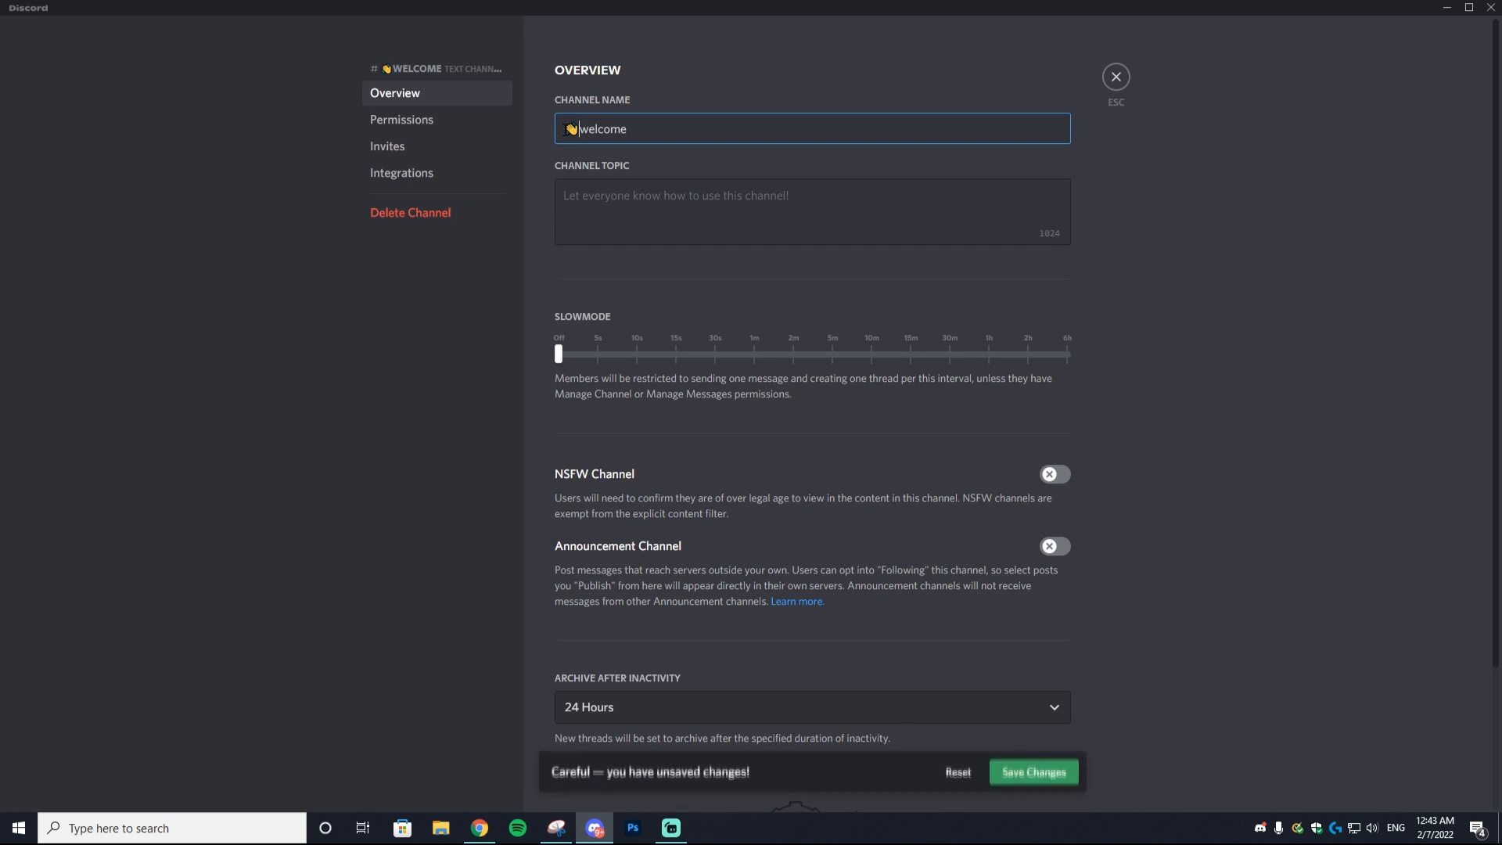
{"action": "left_click", "coordinate": [1052, 777]}
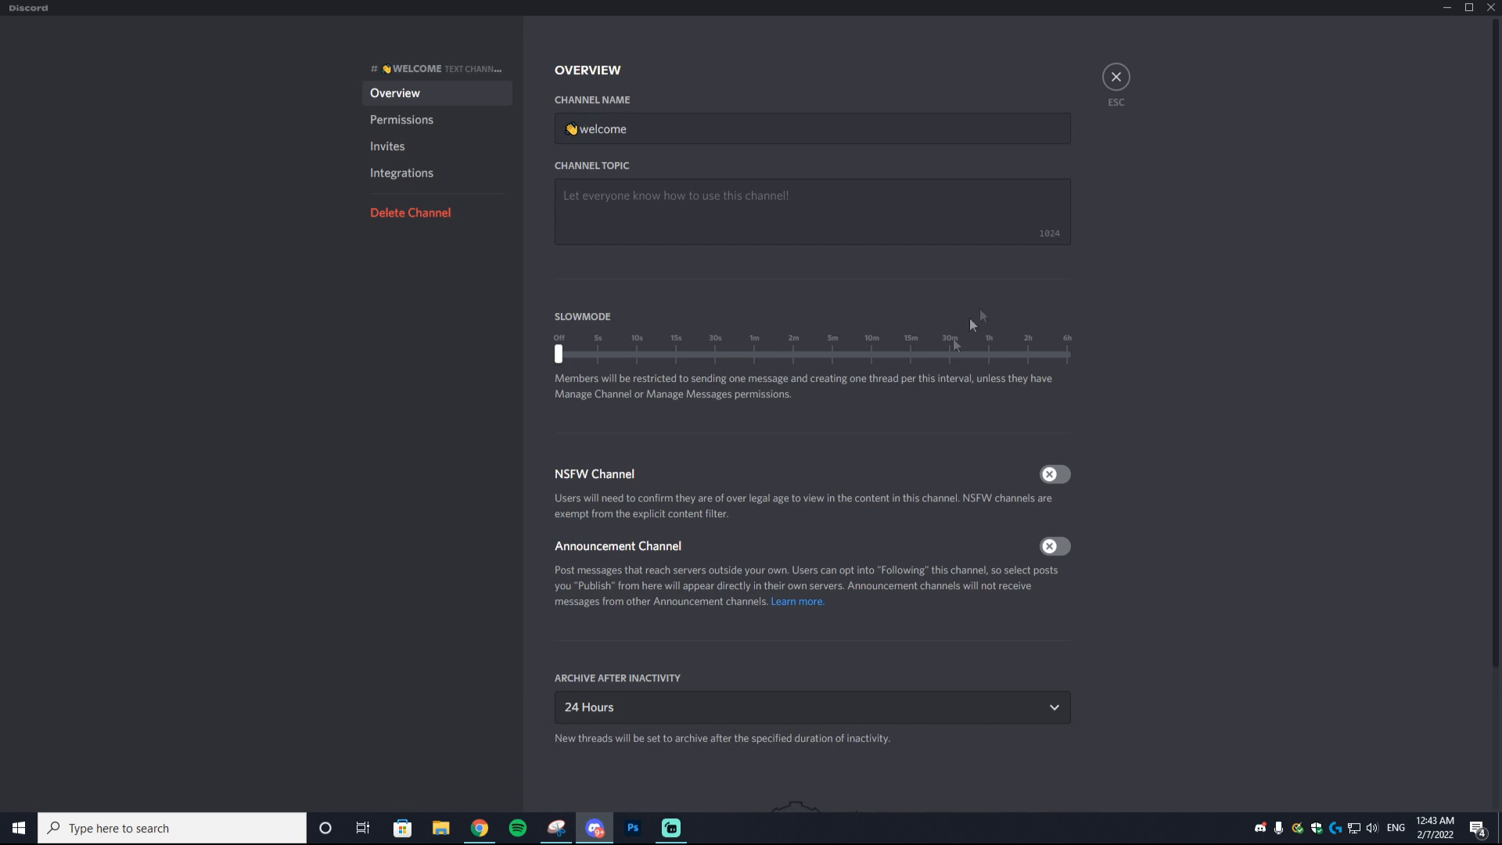
{"action": "left_click", "coordinate": [1113, 76]}
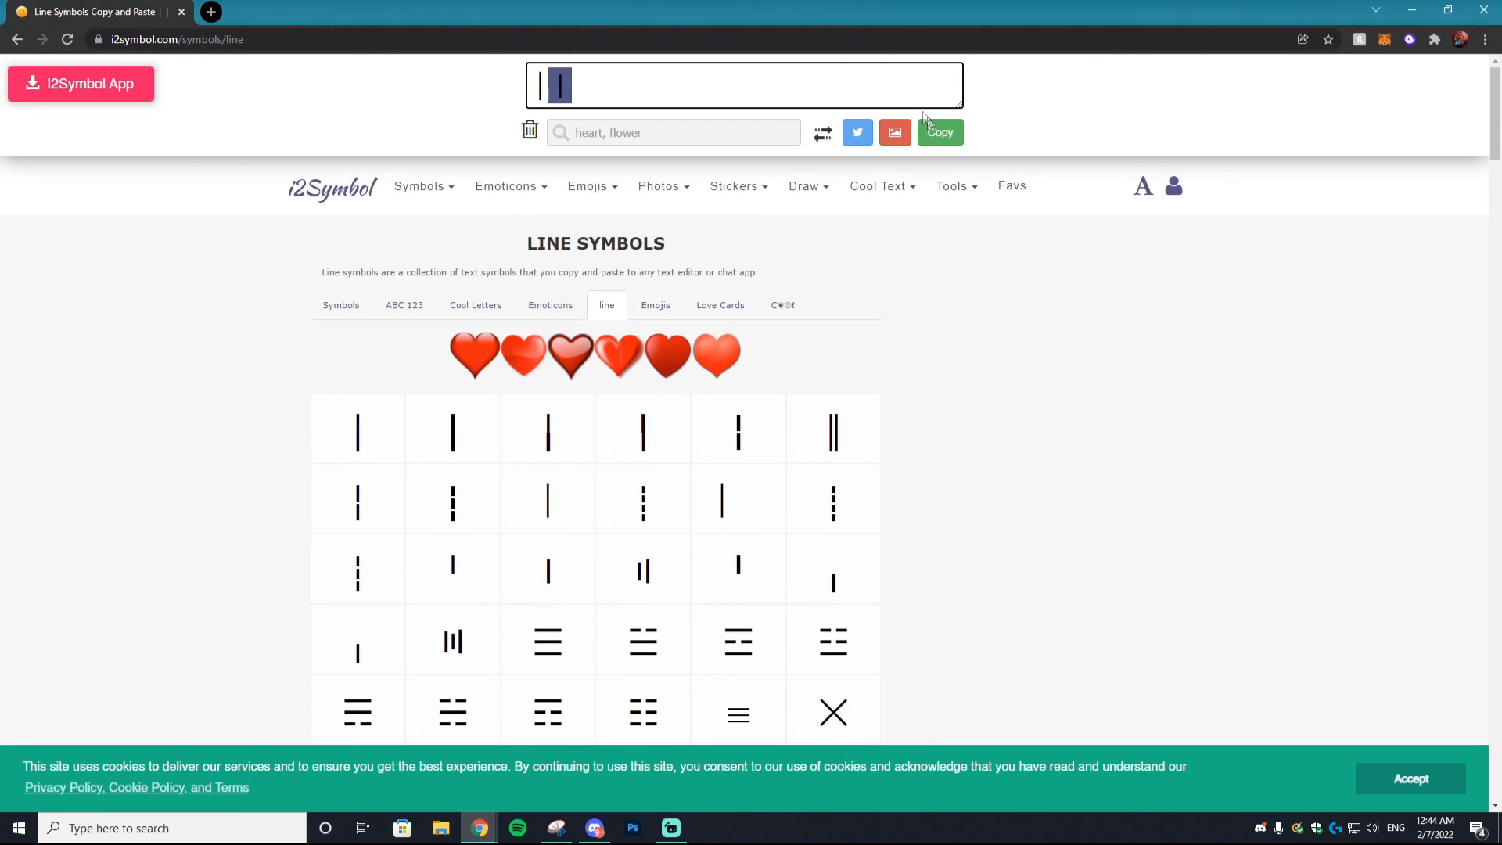
- Copy the second vertical line symbol from the text box on the i2symbol line symbols page
{"action": "left_click", "coordinate": [628, 78]}
{"action": "scroll", "coordinate": [939, 508], "scroll_direction": "down", "scroll_amount": 7}
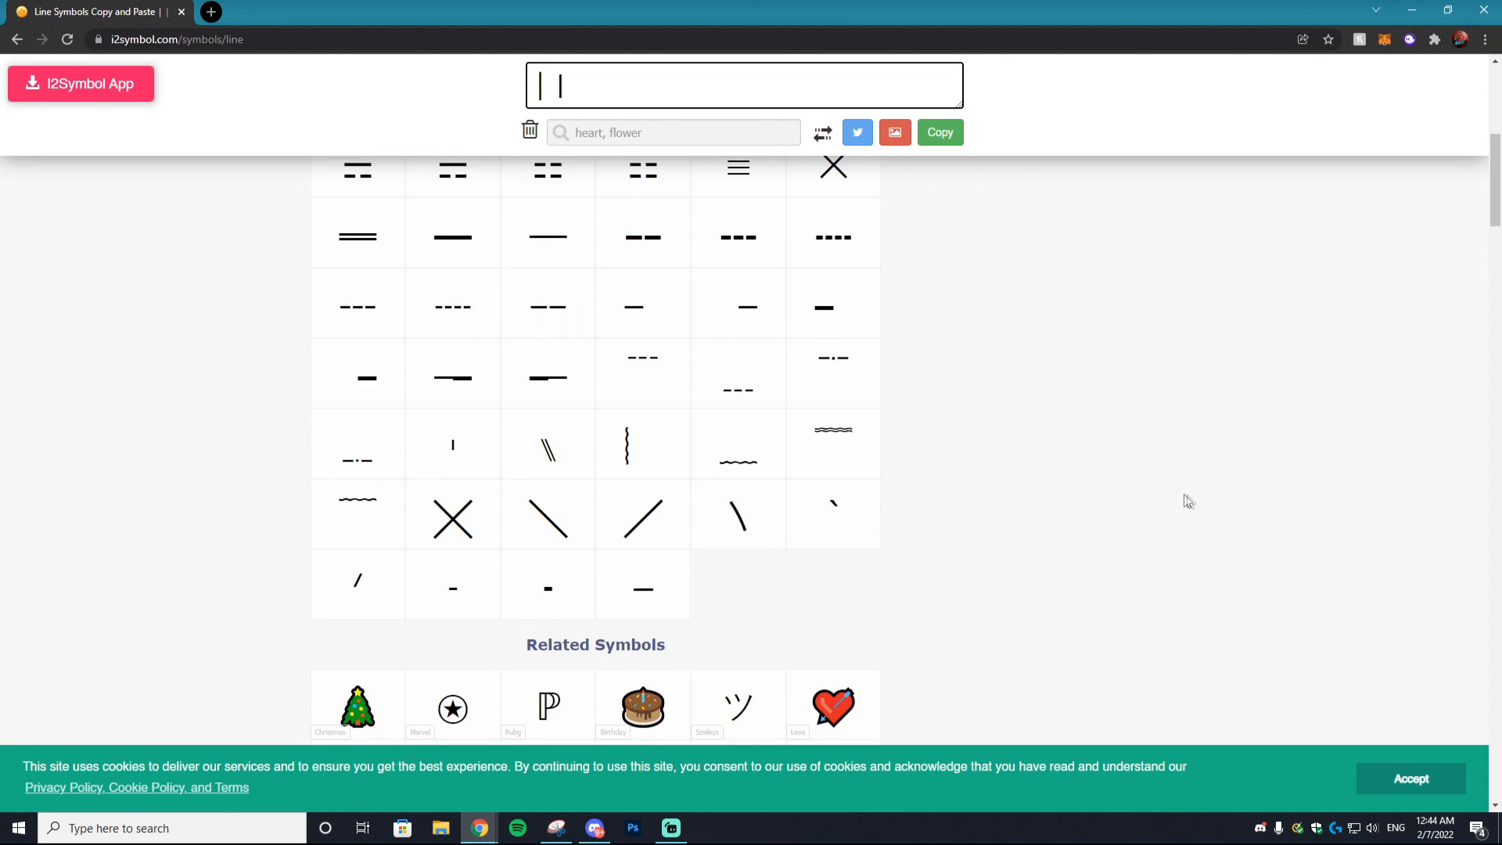
{"action": "scroll", "coordinate": [1188, 500], "scroll_direction": "up", "scroll_amount": 7}
{"action": "double_click", "coordinate": [560, 84]}
{"action": "right_click", "coordinate": [554, 89]}
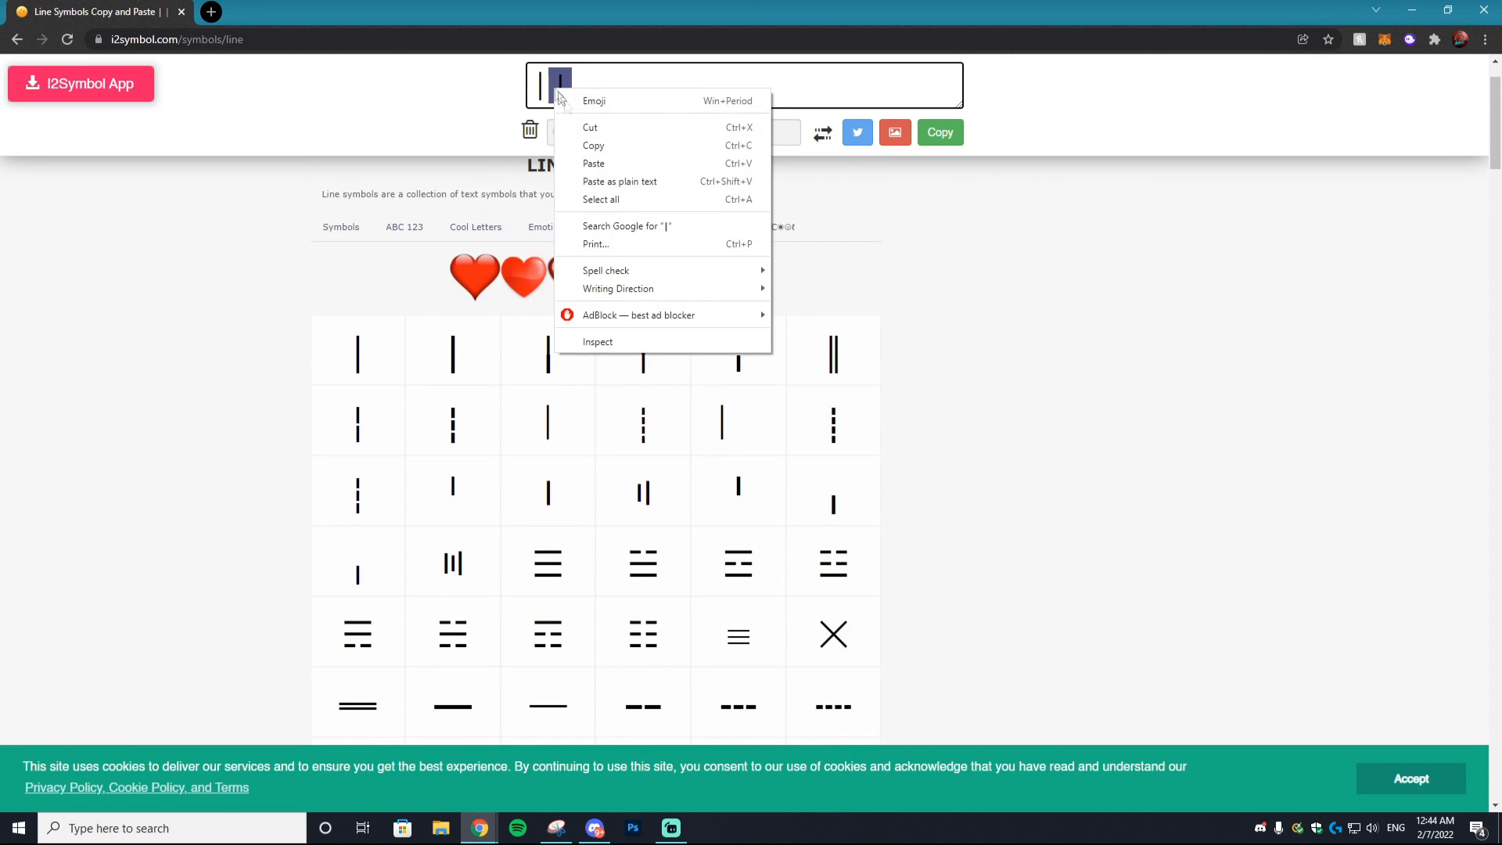
{"action": "left_click", "coordinate": [593, 145]}
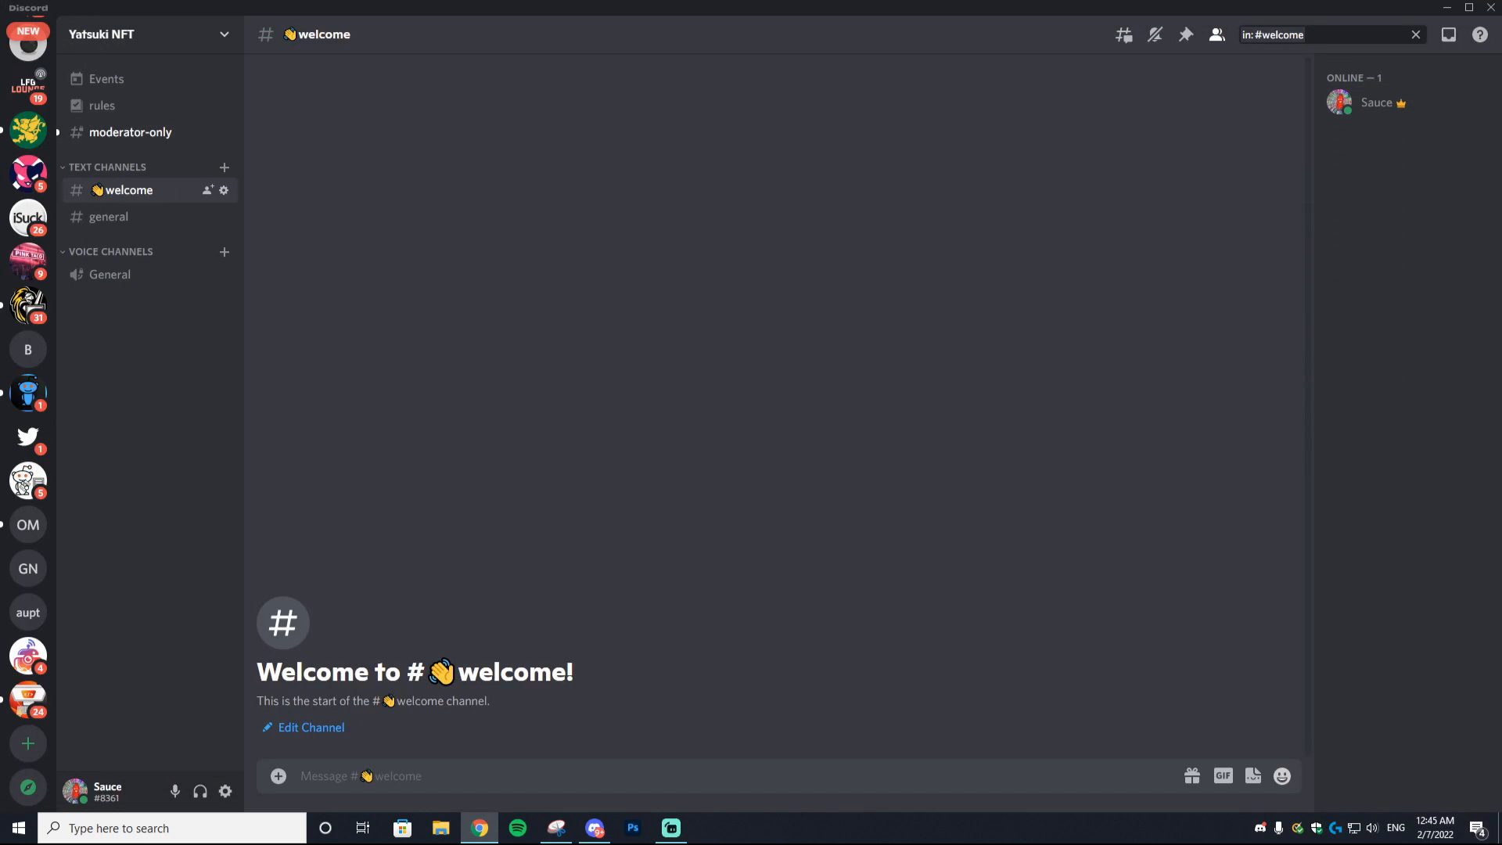
- Insert the copied vertical line between the emoji and "welcome" in the channel name, save it, and close the channel settings
{"action": "left_click", "coordinate": [225, 191]}
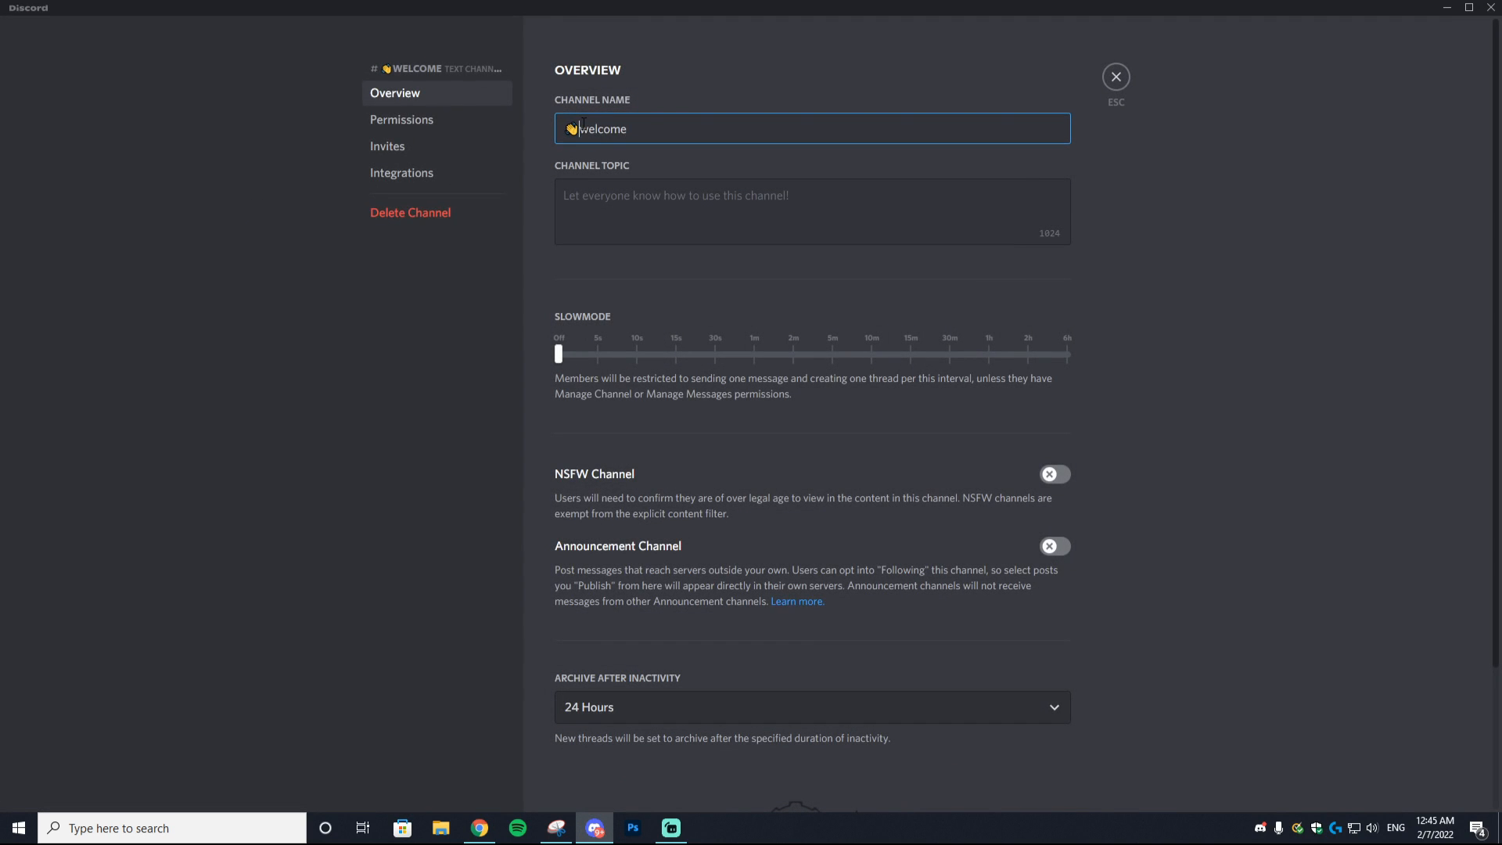
{"action": "key", "text": "ctrl+v"}
{"action": "left_click", "coordinate": [1051, 778]}
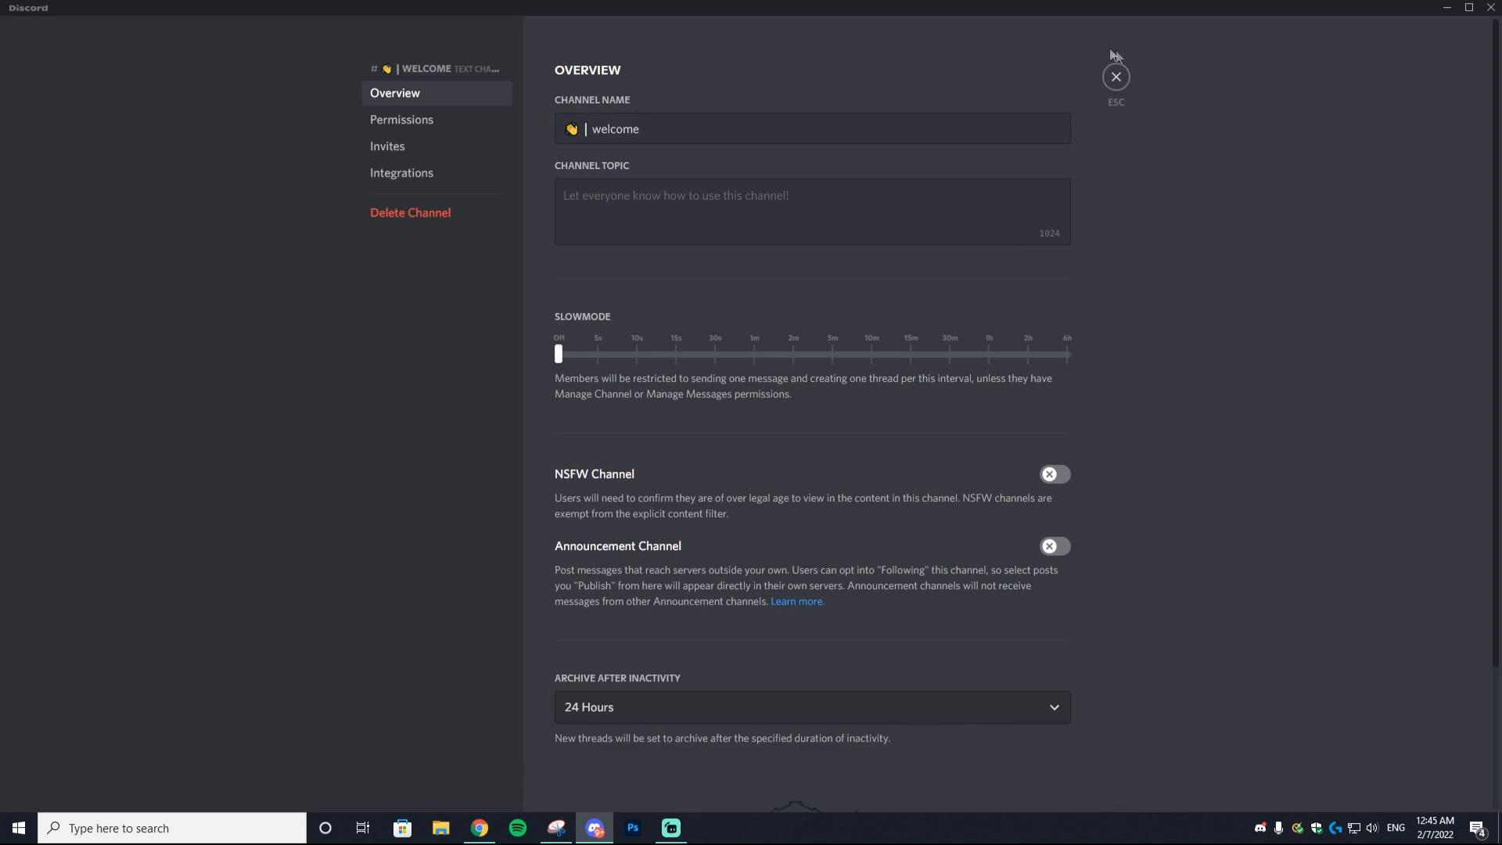
{"action": "left_click", "coordinate": [1116, 76]}
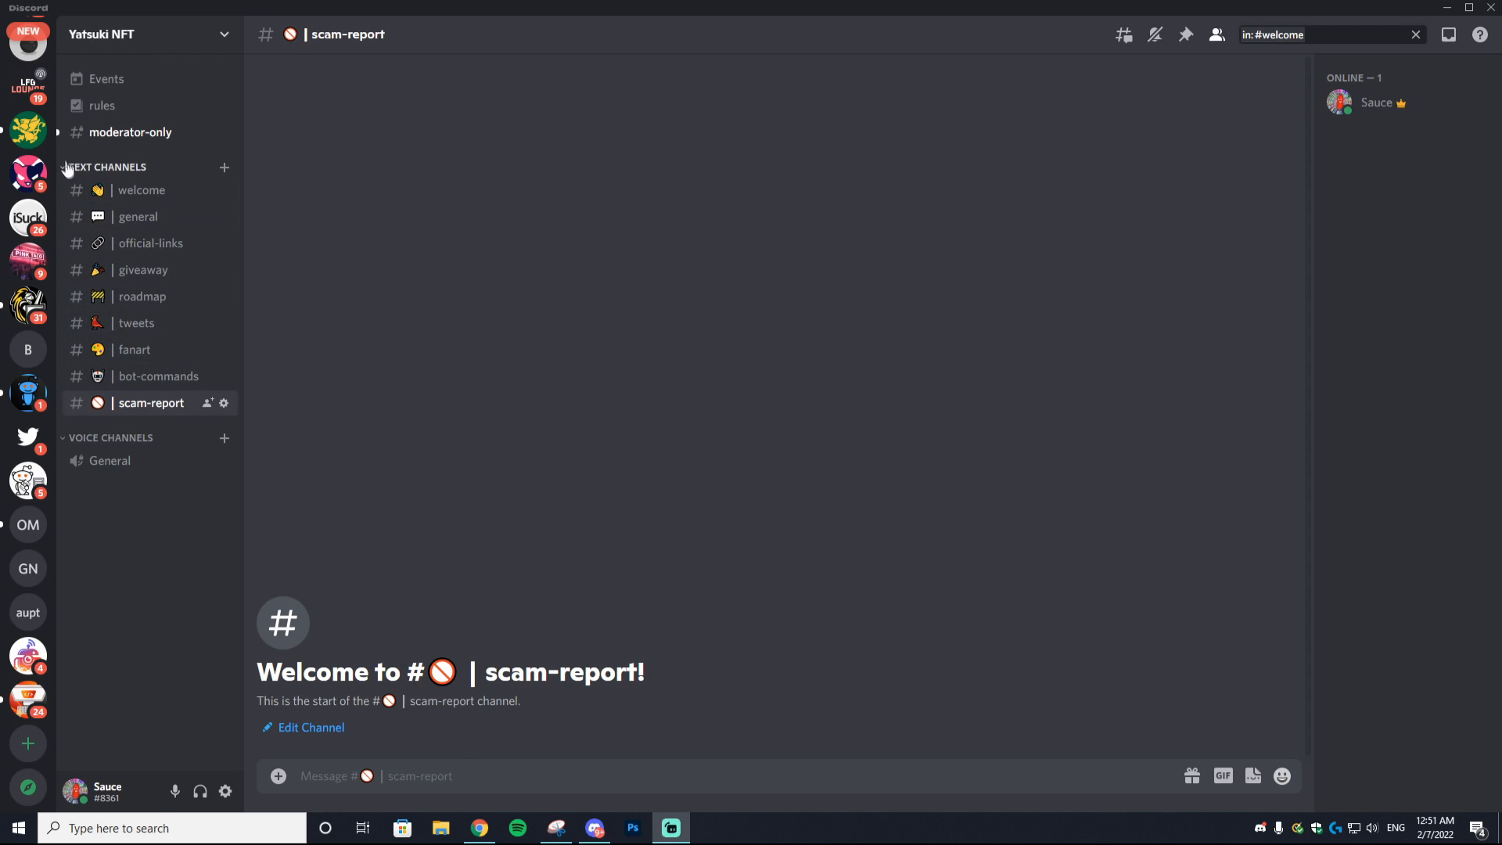
- Rename the Text Channels category to "Welcome" framed by double-line border symbols, save the change, and close the category settings
{"action": "right_click", "coordinate": [130, 169]}
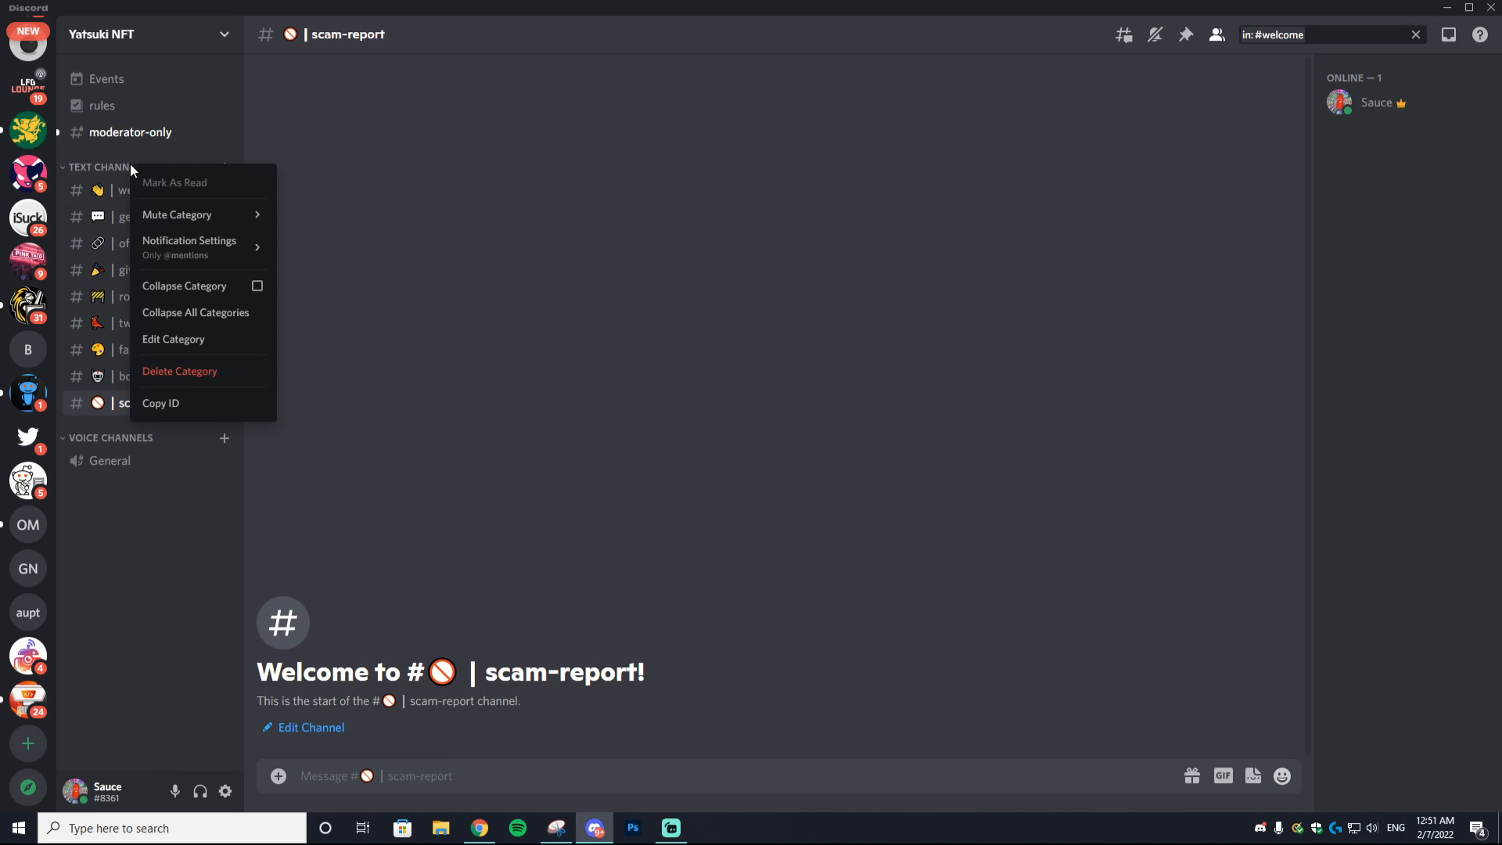
{"action": "left_click", "coordinate": [164, 338]}
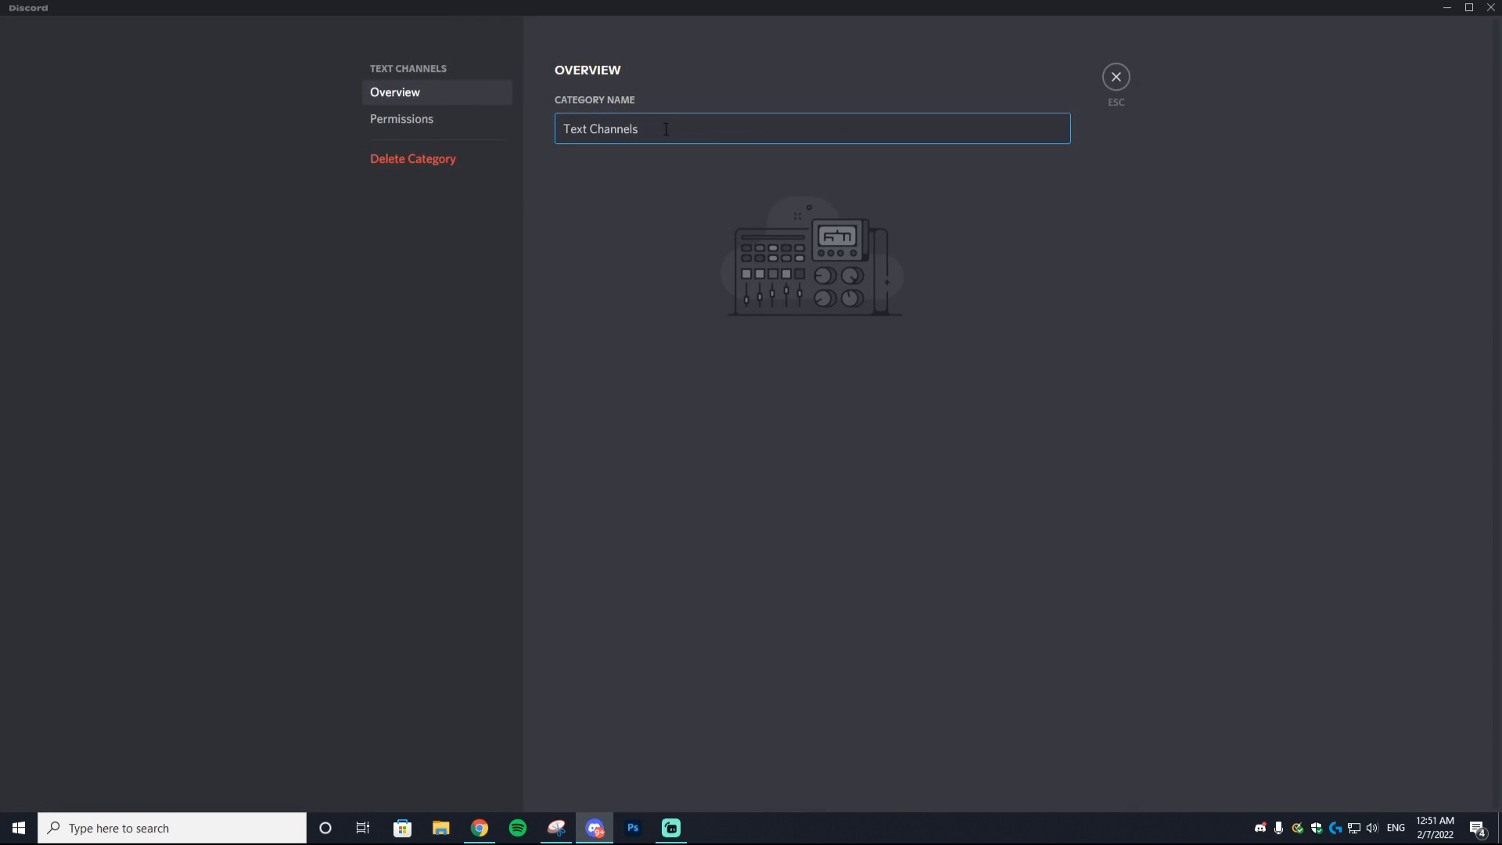
{"action": "key", "text": "alt+Tab"}
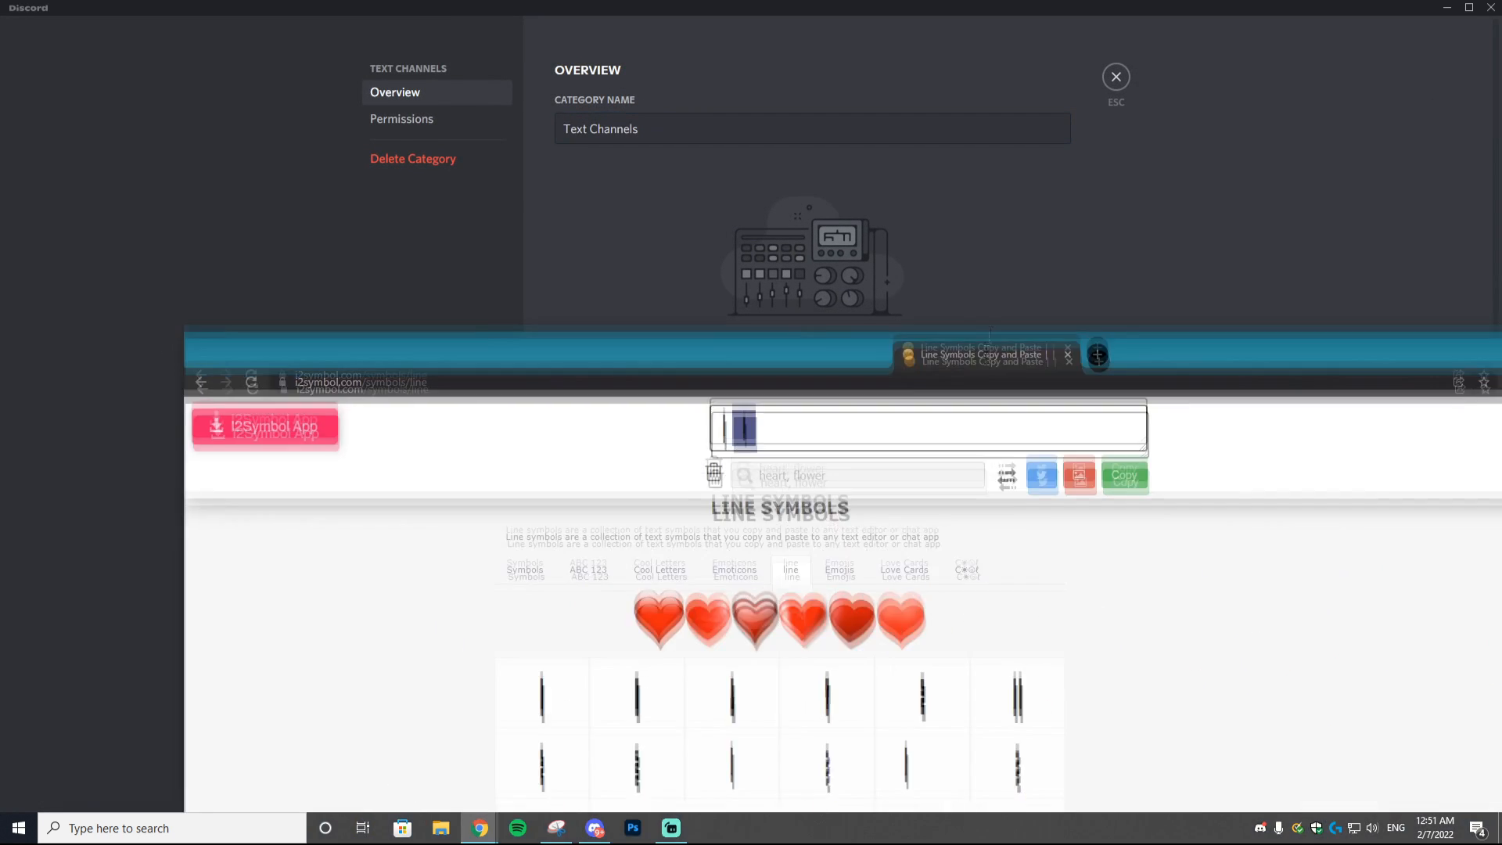
{"action": "scroll", "coordinate": [773, 370], "scroll_direction": "down", "scroll_amount": 8}
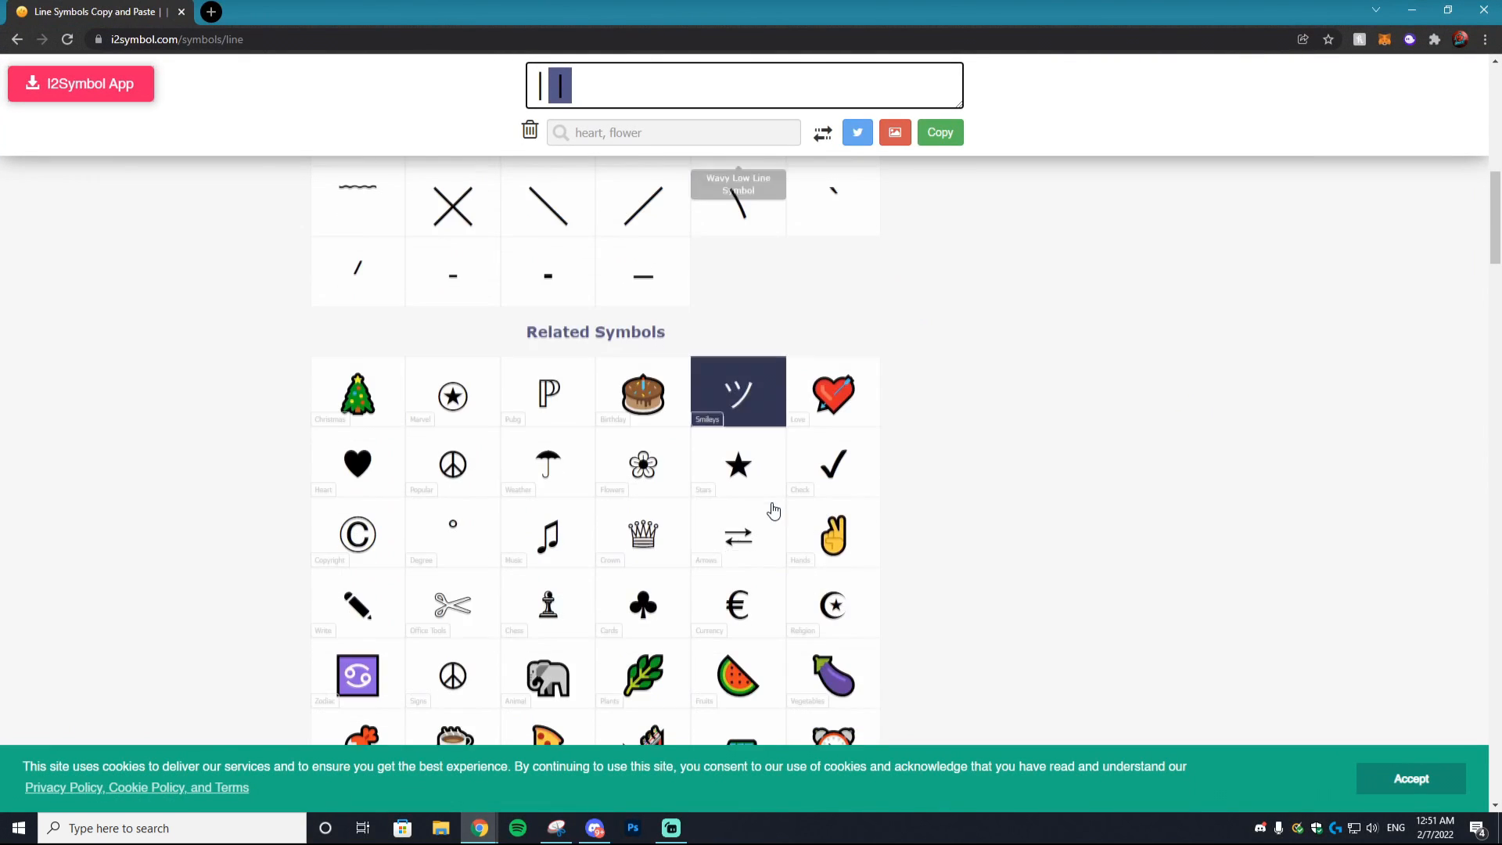
{"action": "scroll", "coordinate": [772, 493], "scroll_direction": "down", "scroll_amount": 6}
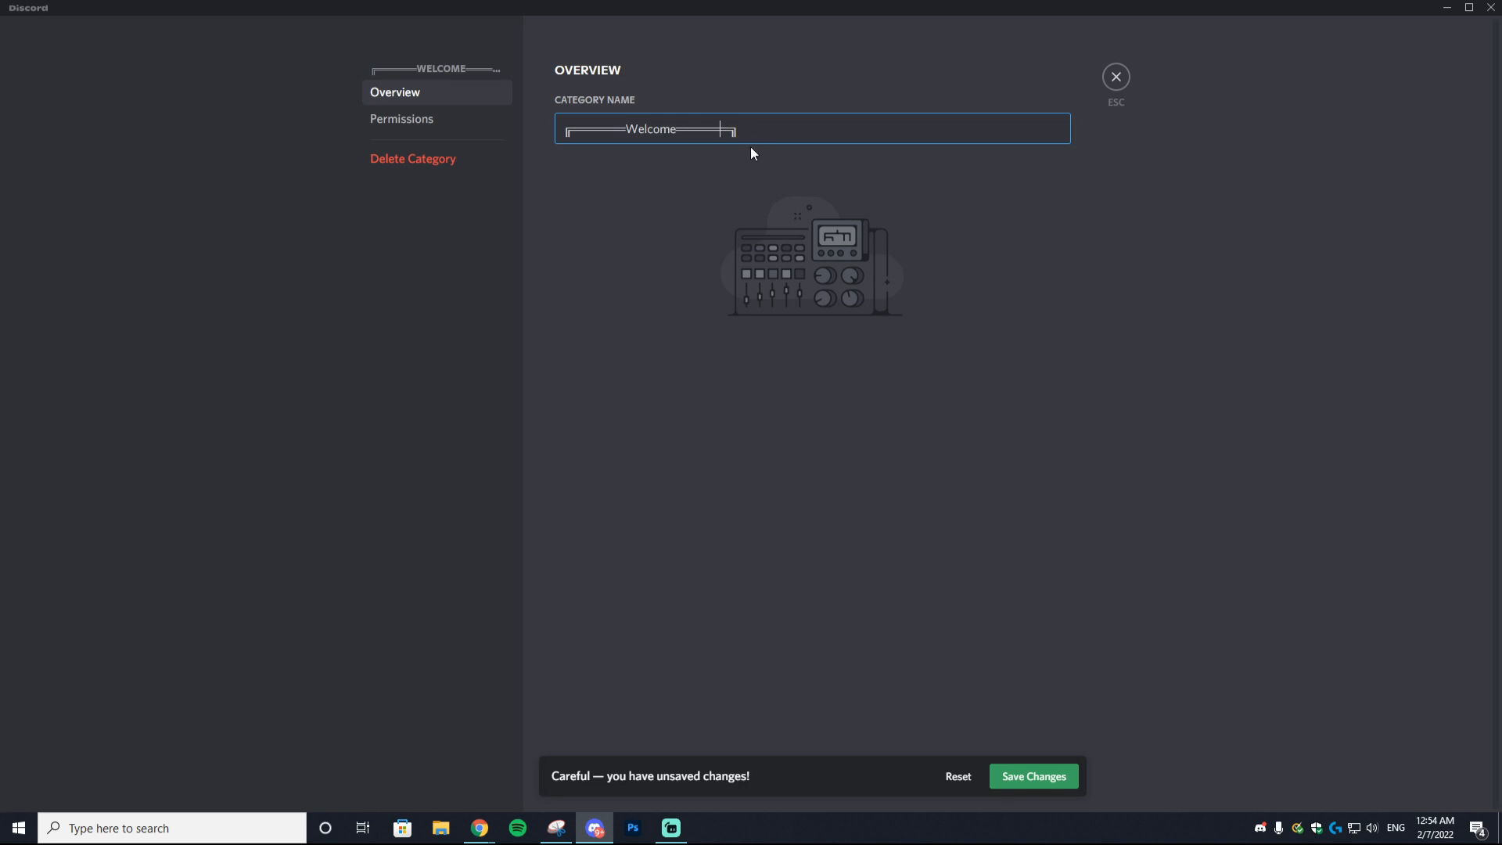
{"action": "left_click", "coordinate": [1017, 777]}
{"action": "left_click", "coordinate": [1116, 76]}
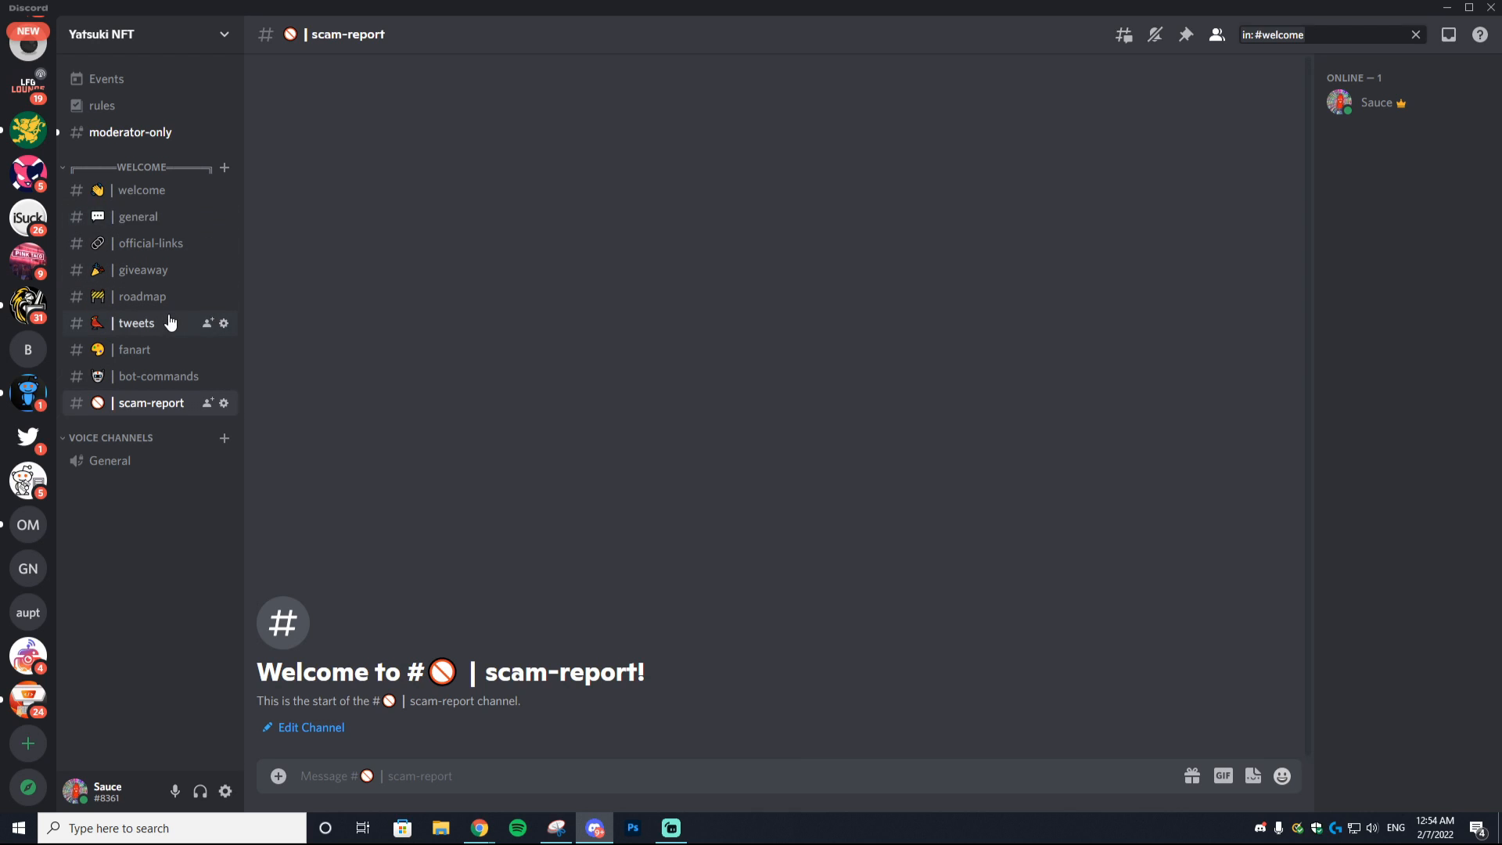
- Create a "Yatsuki Hub" category framed by double-line symbols and move every Welcome channel except welcome and official-links into it
{"action": "right_click", "coordinate": [144, 504]}
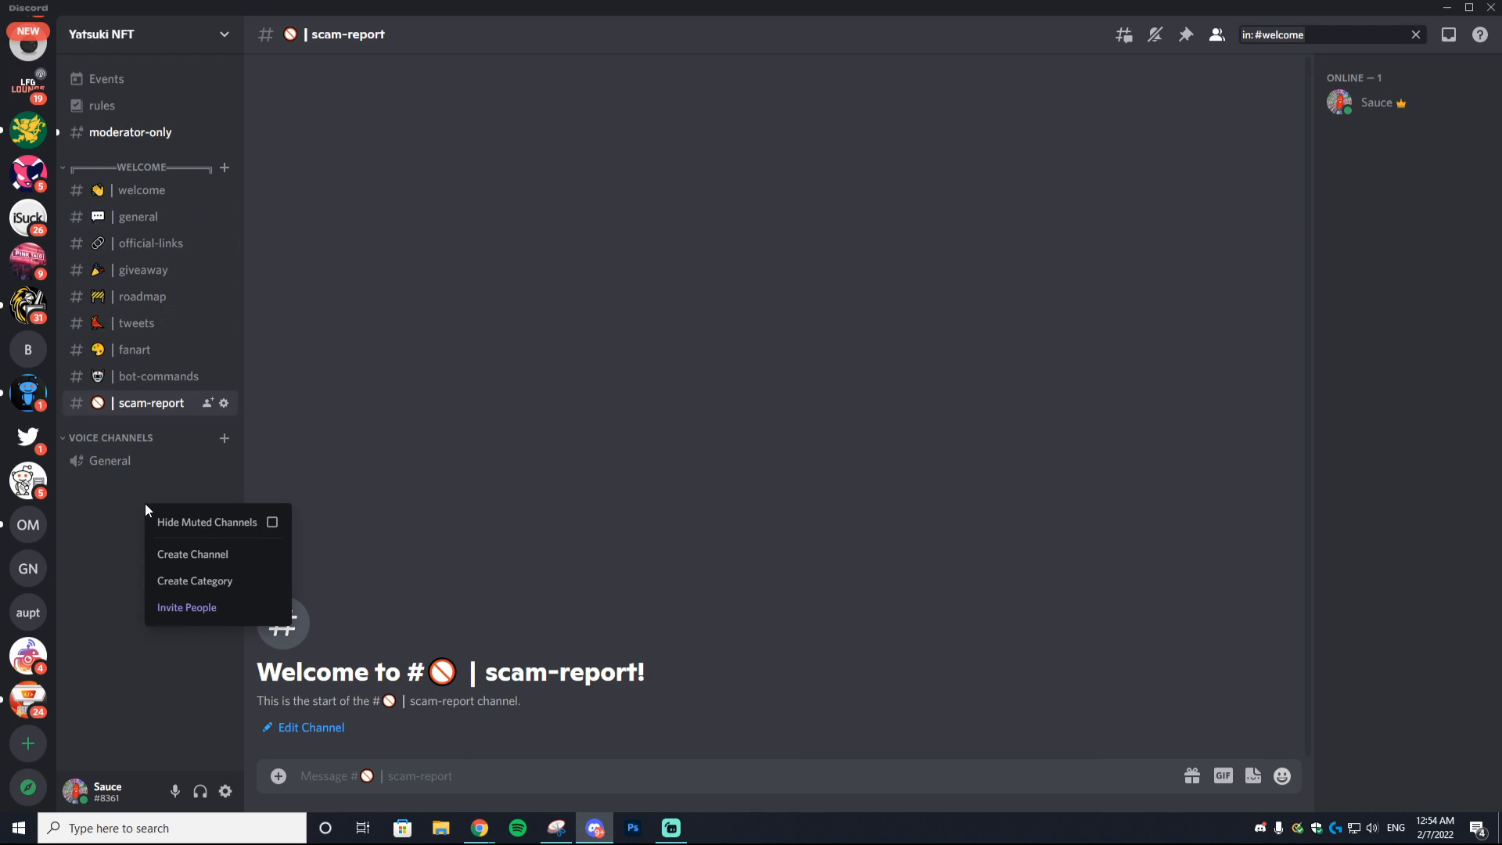
{"action": "left_click", "coordinate": [210, 580]}
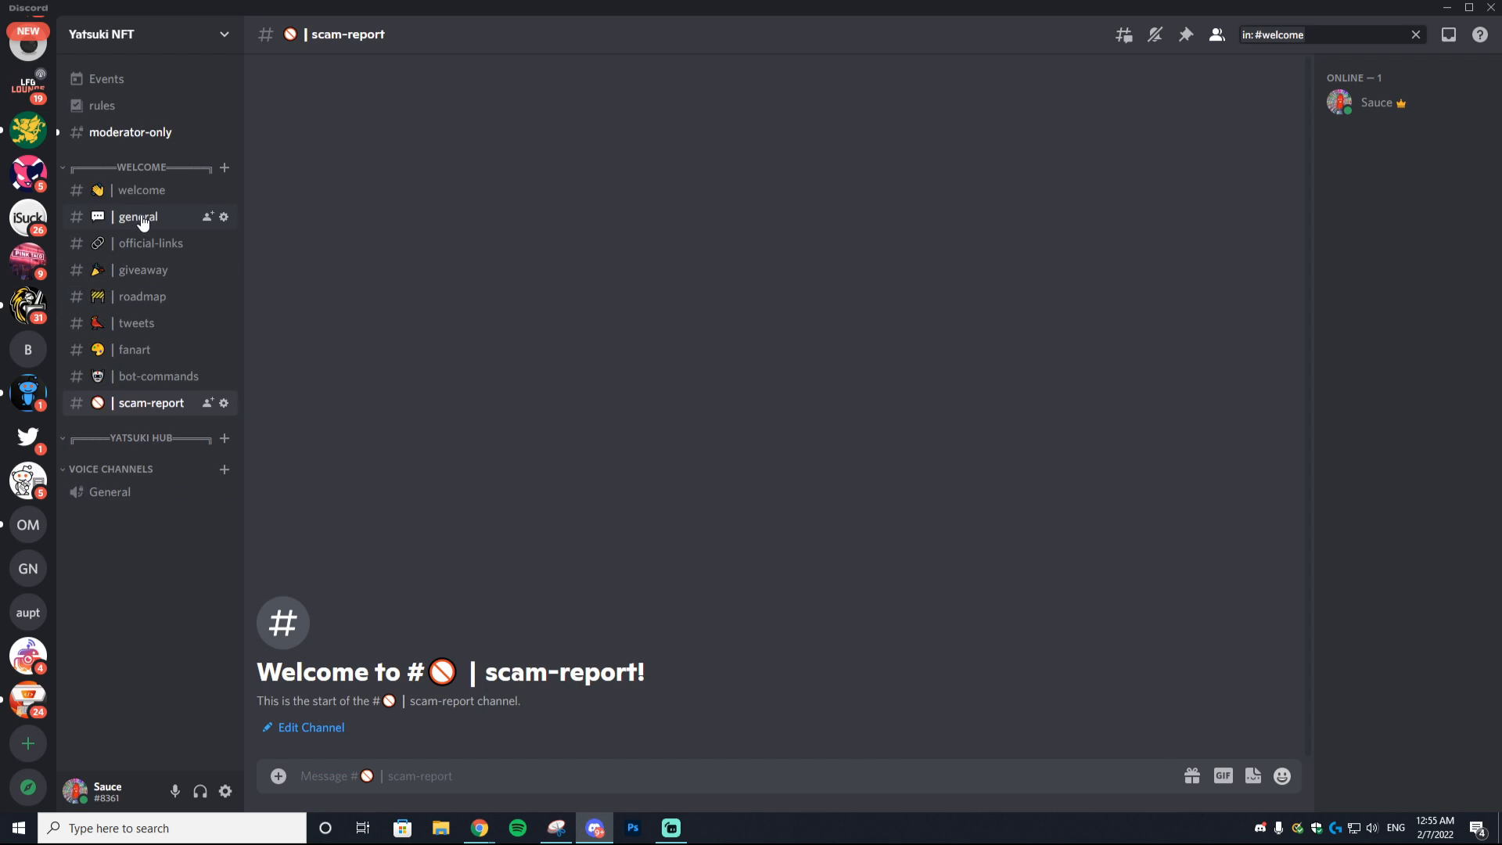
{"action": "left_click_drag", "start_coordinate": [144, 221], "coordinate": [148, 449]}
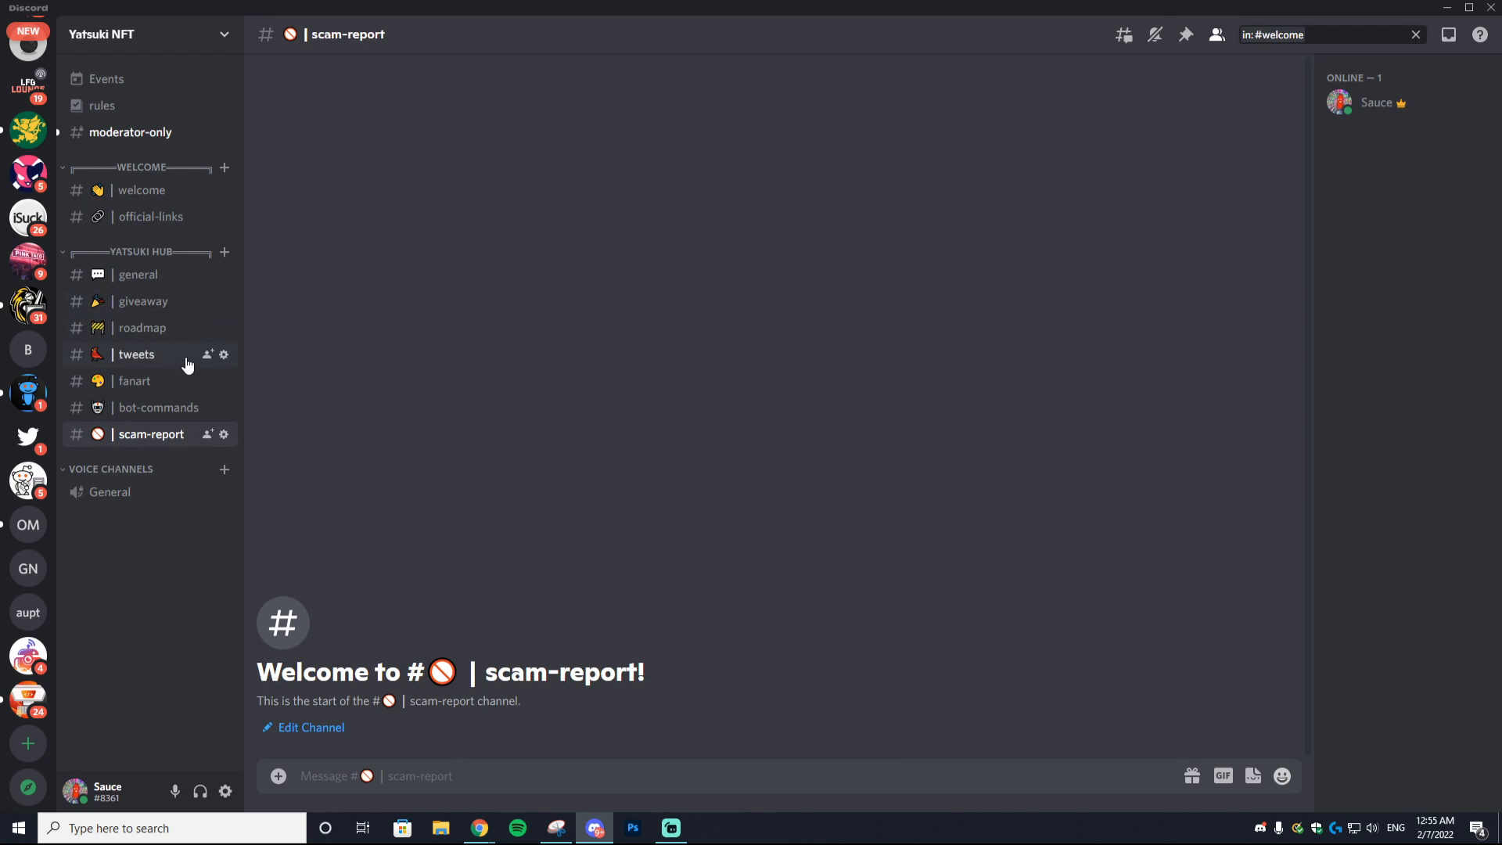
- Create a "Whitelist" category framed by double-line symbols, add general and giveaway channels to it, and open its general channel
{"action": "right_click", "coordinate": [136, 251]}
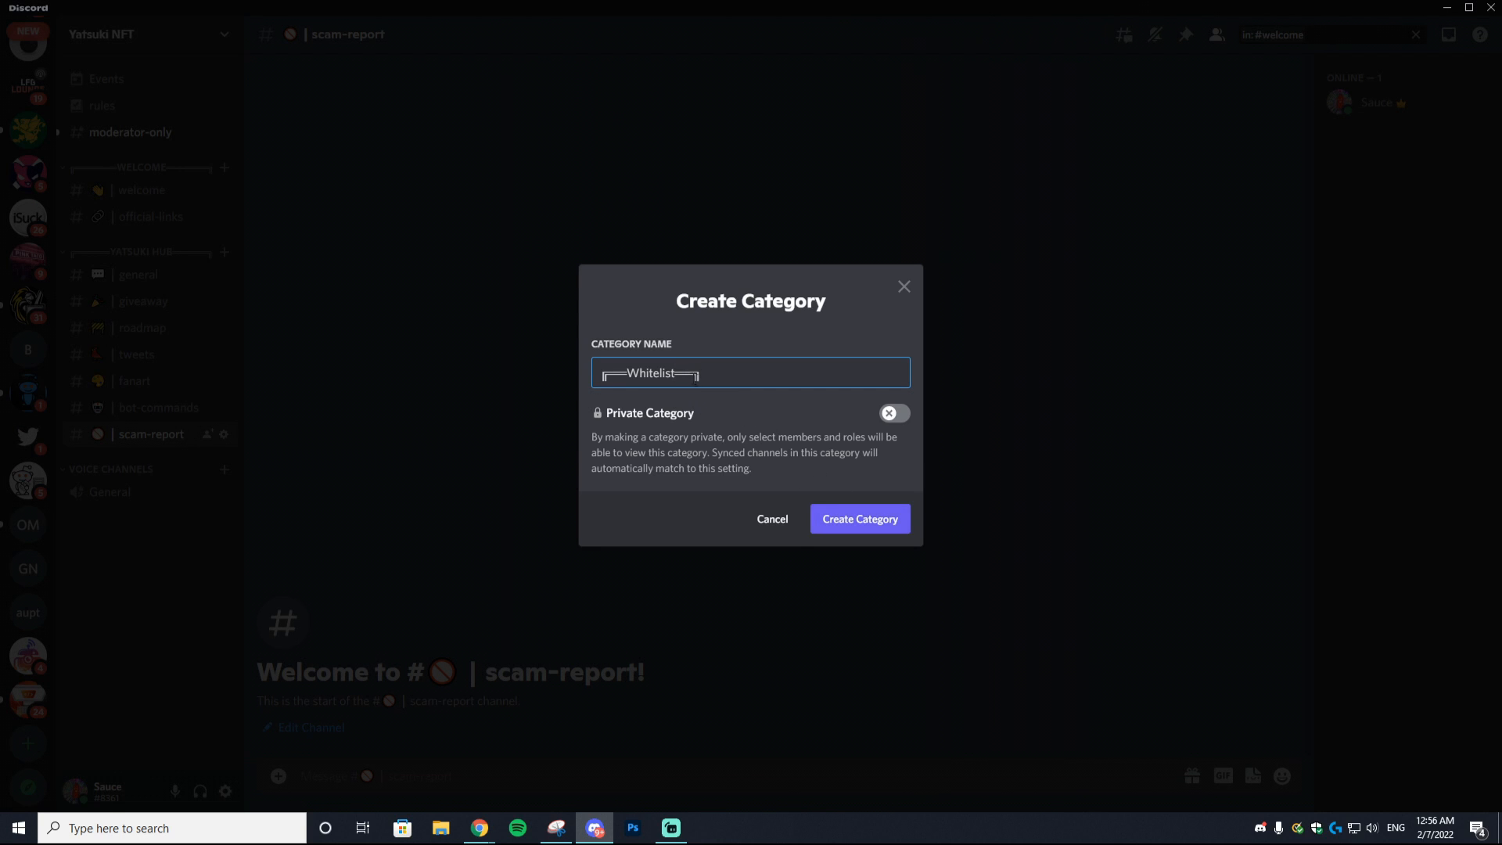
{"action": "left_click_drag", "start_coordinate": [675, 372], "coordinate": [694, 373]}
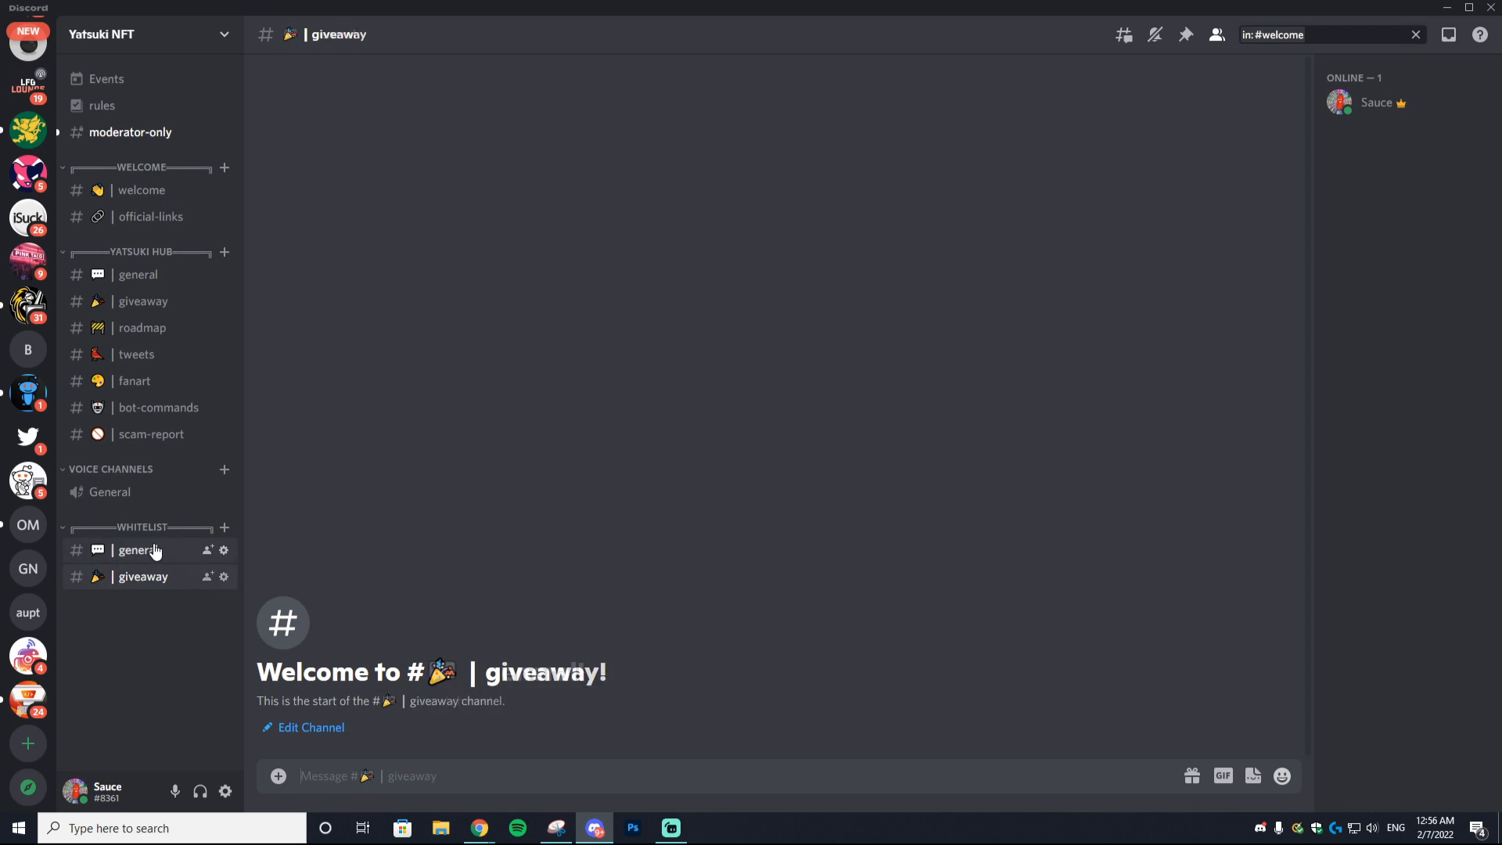
{"action": "left_click", "coordinate": [153, 550]}
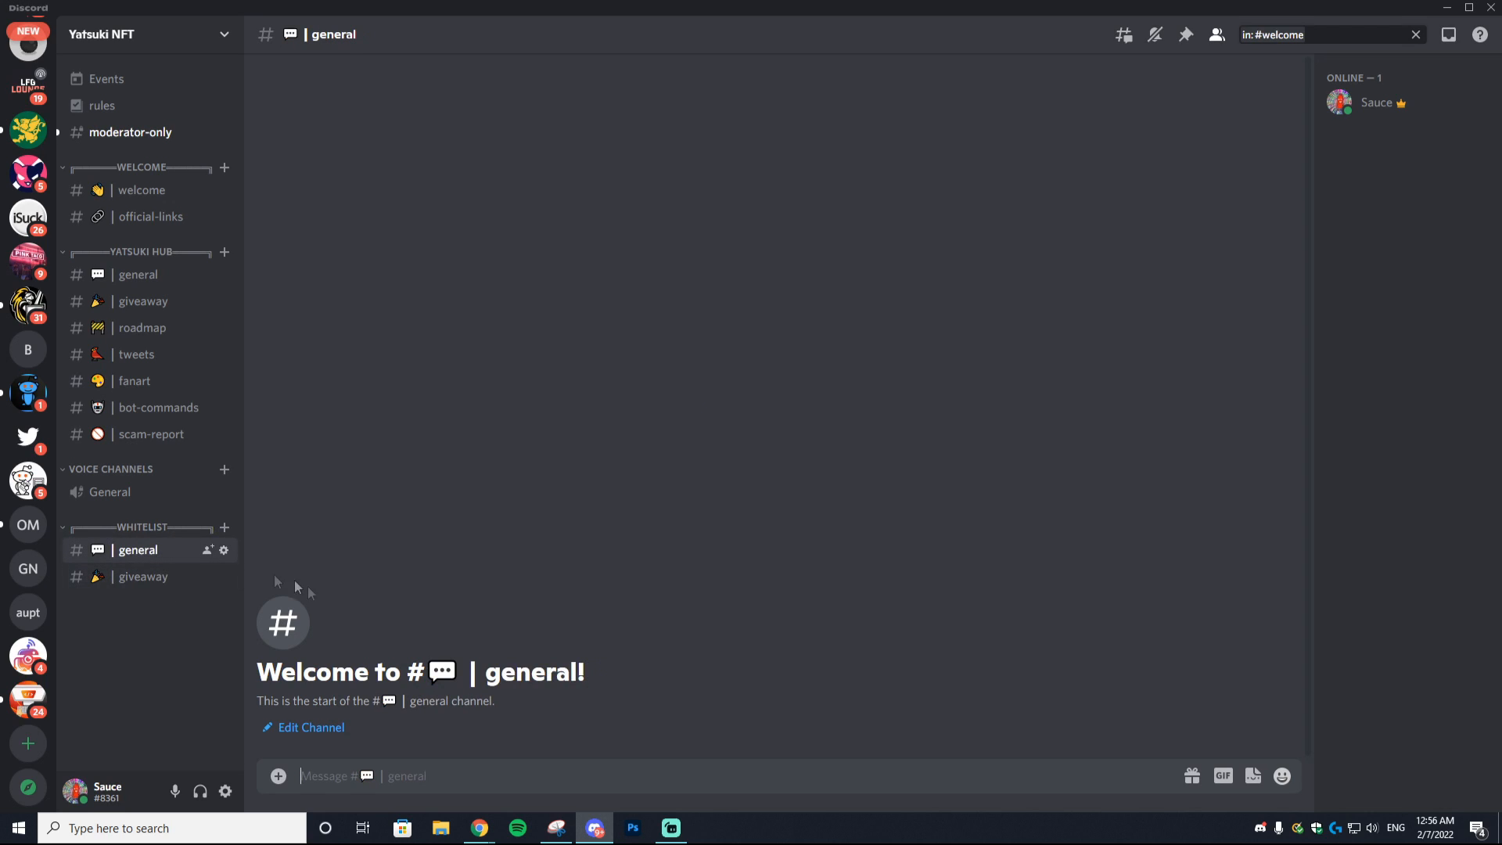
- Open the Whitelist category's permission settings and add the Whitelist role to its advanced permissions
{"action": "right_click", "coordinate": [152, 528]}
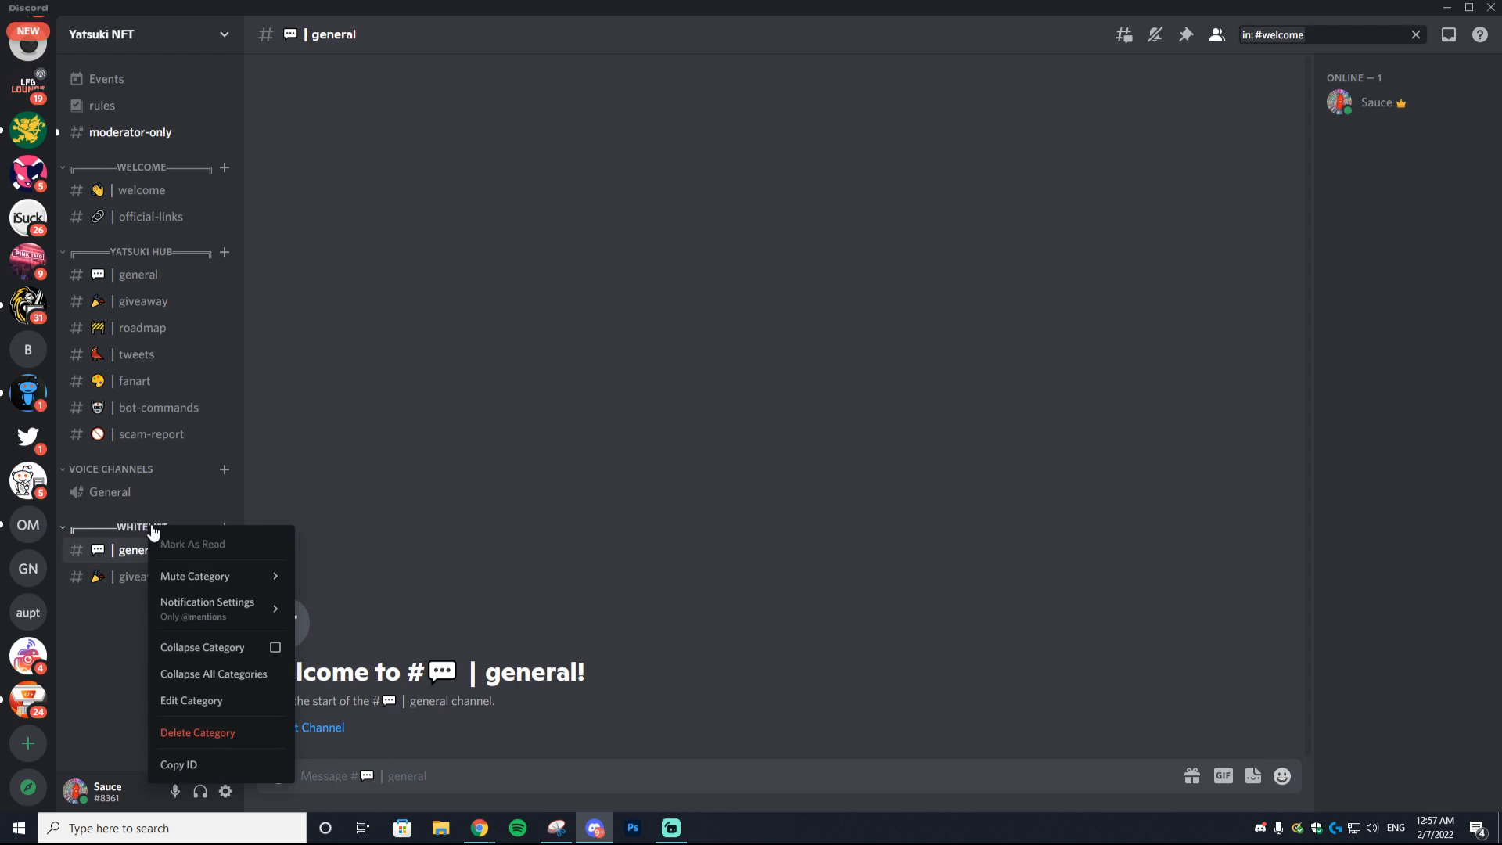
{"action": "left_click", "coordinate": [211, 701]}
{"action": "left_click", "coordinate": [407, 120]}
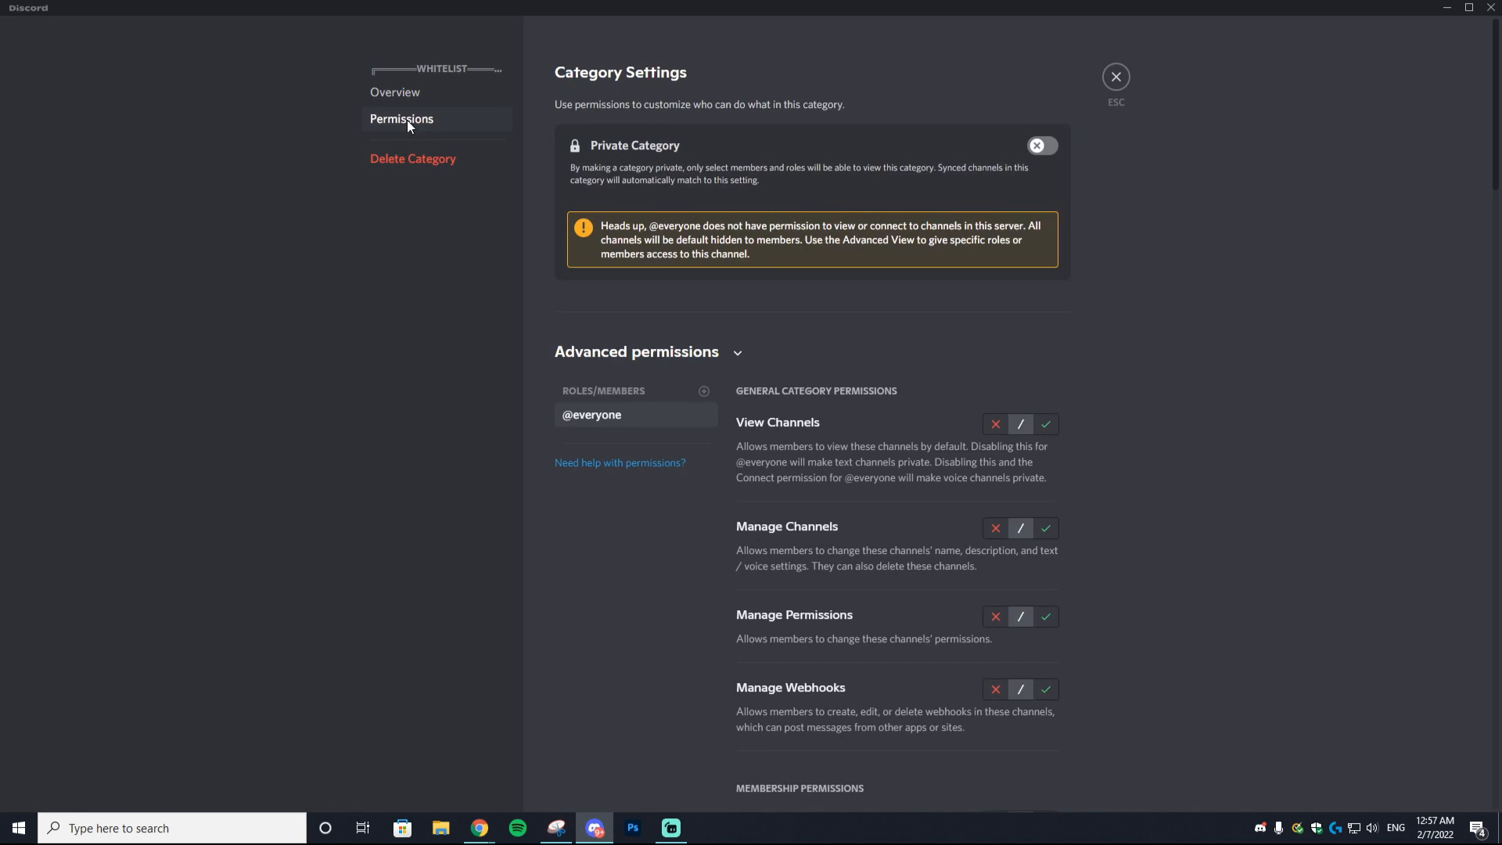
{"action": "left_click", "coordinate": [704, 391]}
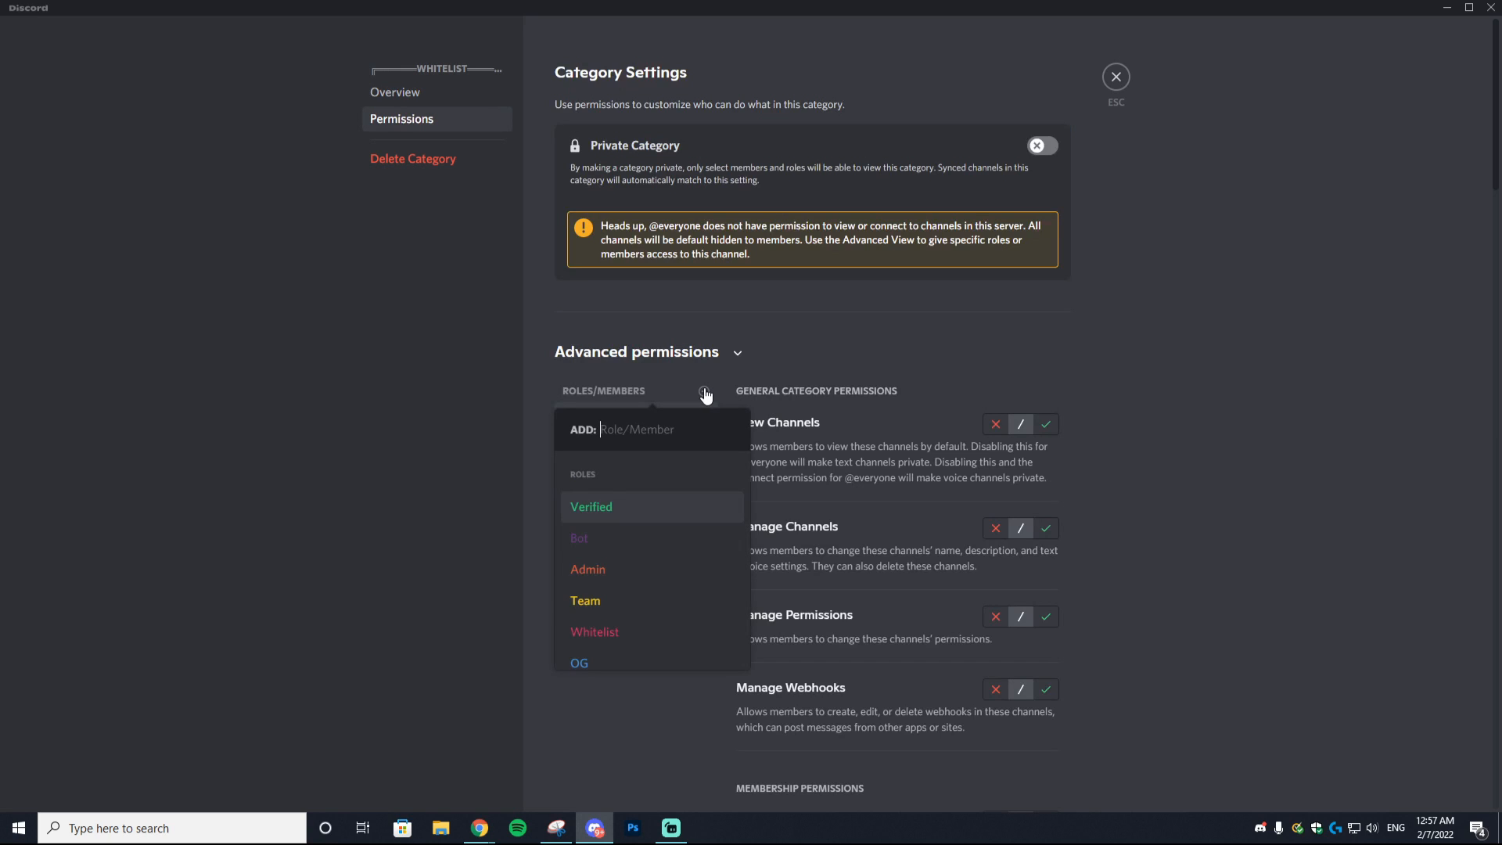
{"action": "left_click", "coordinate": [602, 631]}
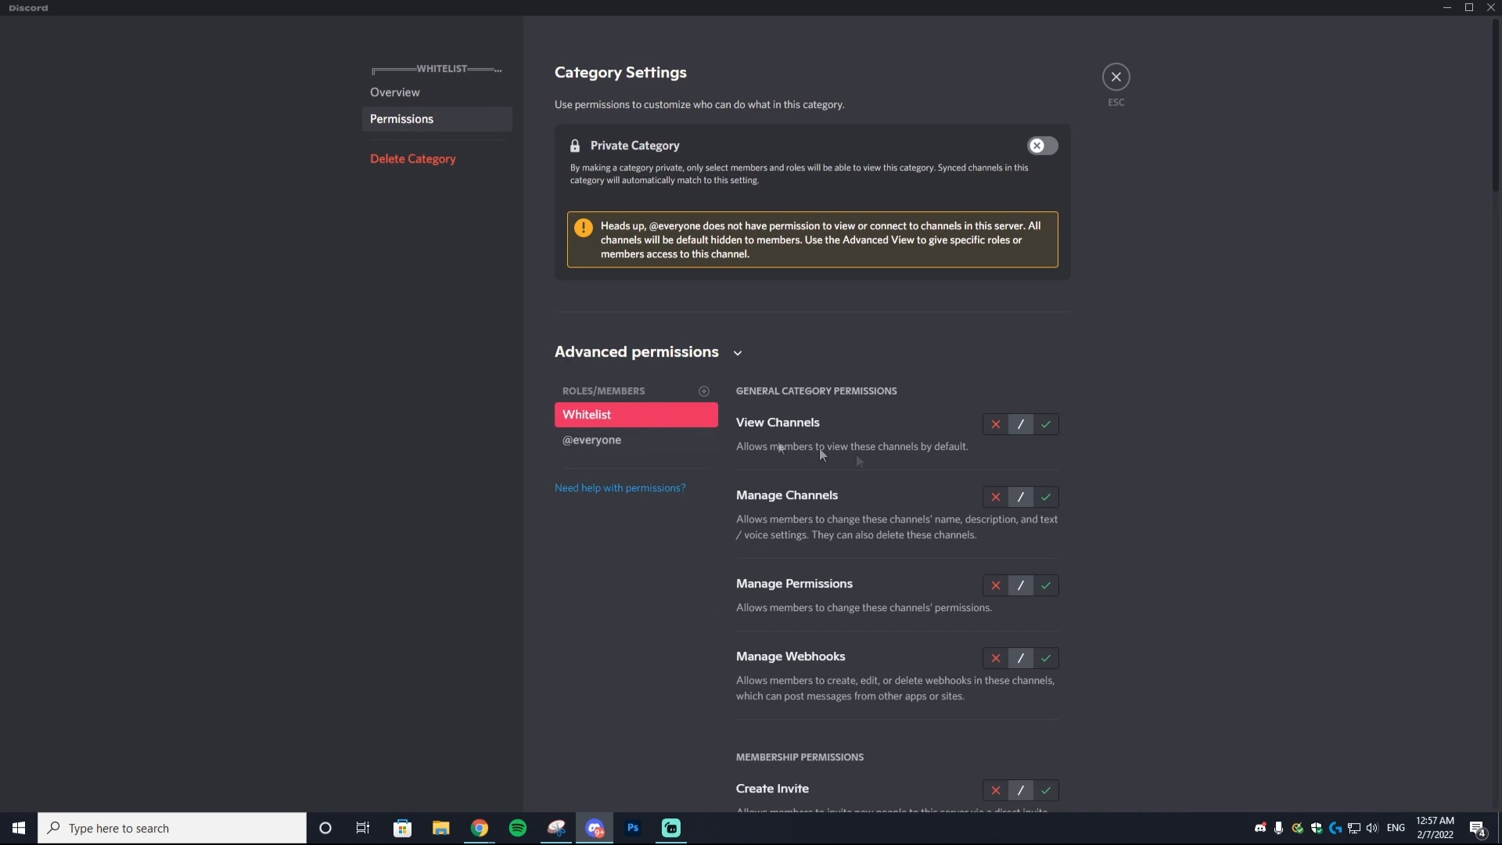
- Allow the Whitelist role to View Channels and Add Reactions in the Whitelist category
{"action": "left_click", "coordinate": [1045, 424]}
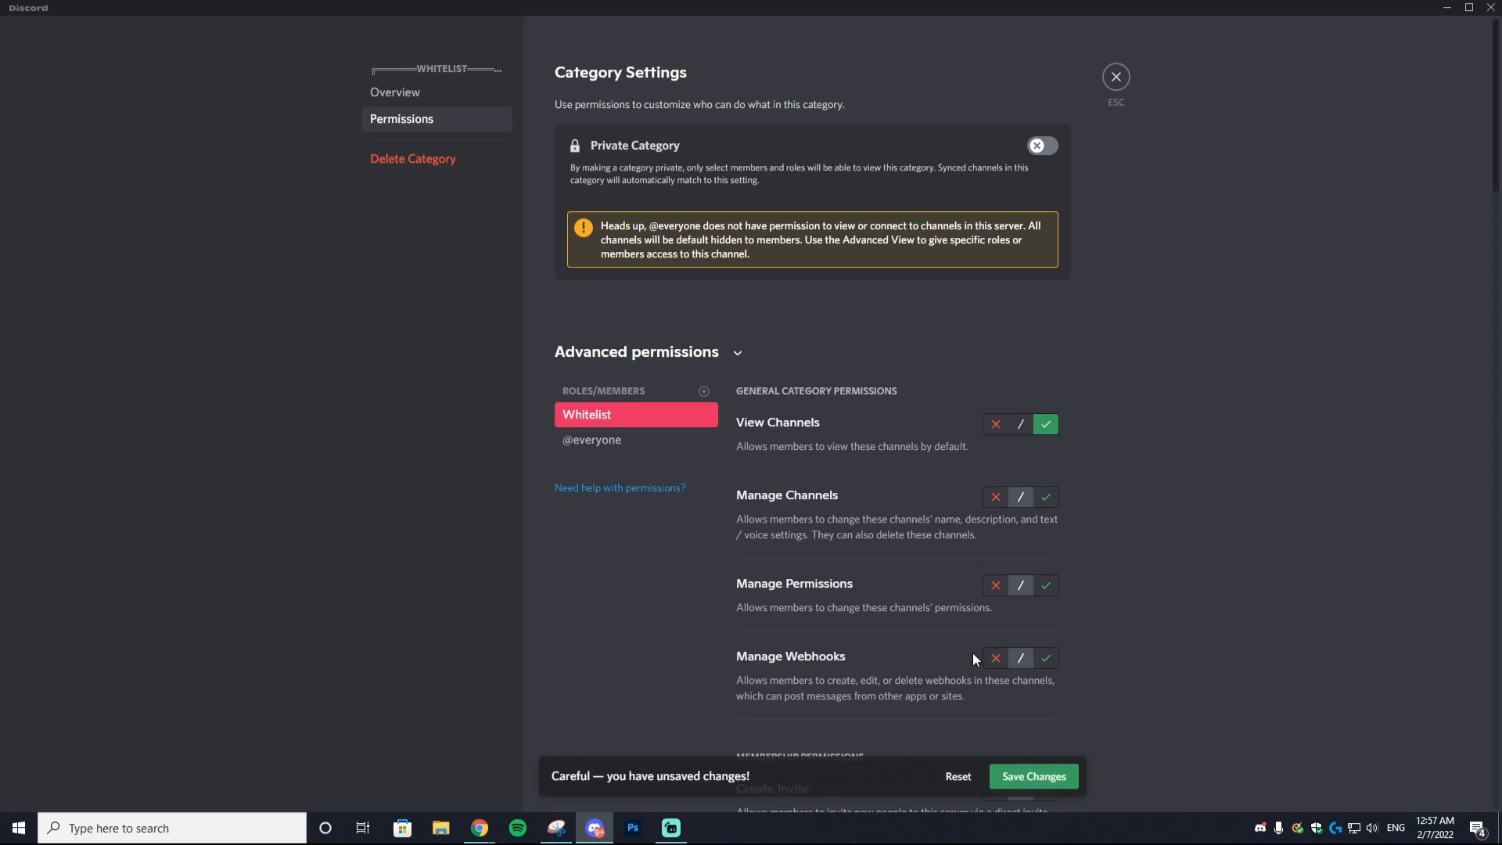
{"action": "scroll", "coordinate": [1077, 288], "scroll_direction": "down", "scroll_amount": 12}
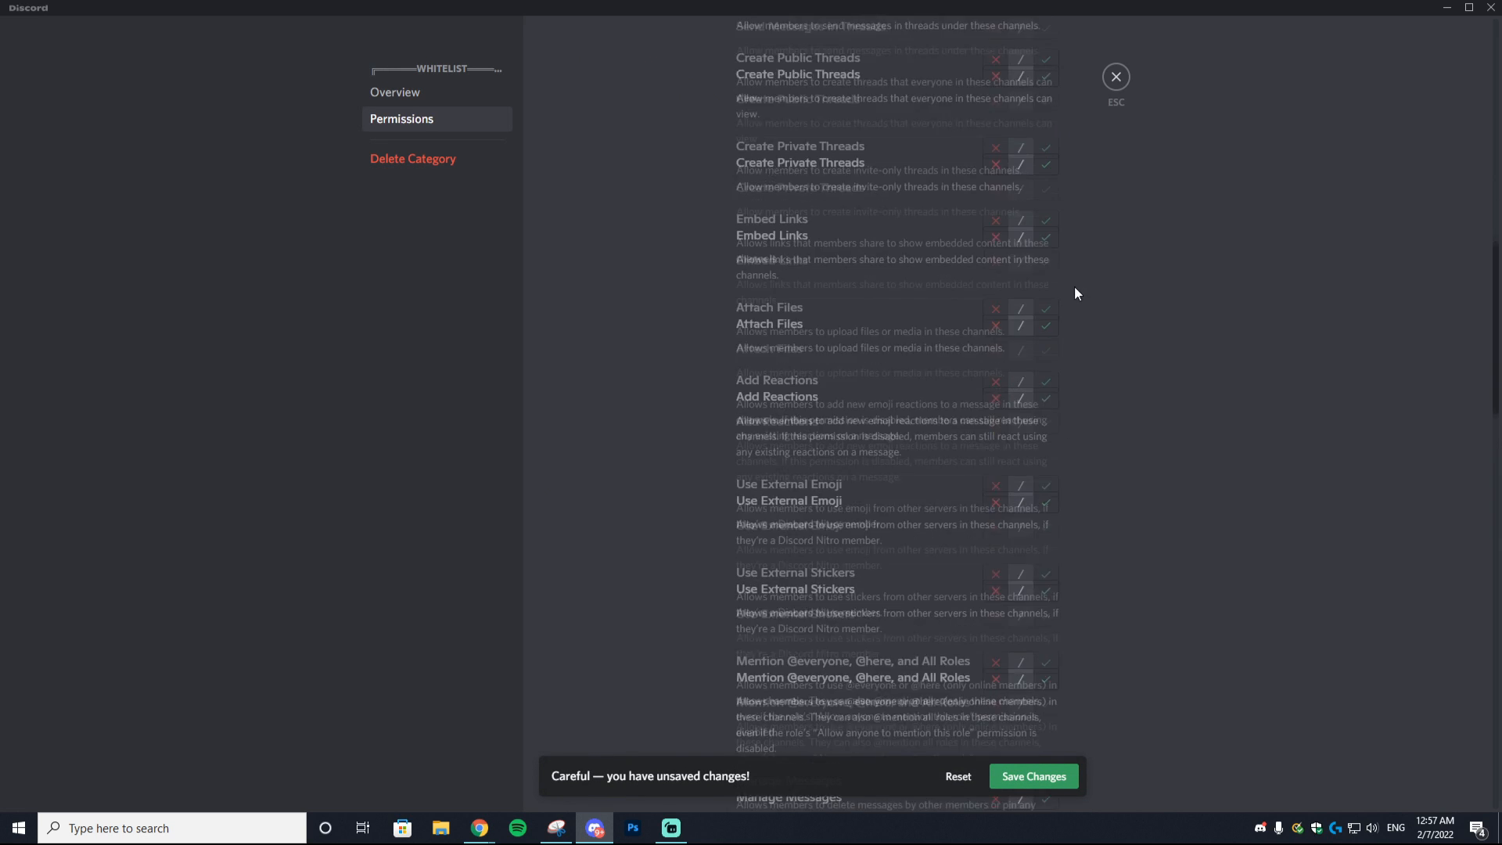
{"action": "scroll", "coordinate": [1041, 430], "scroll_direction": "down", "scroll_amount": 13}
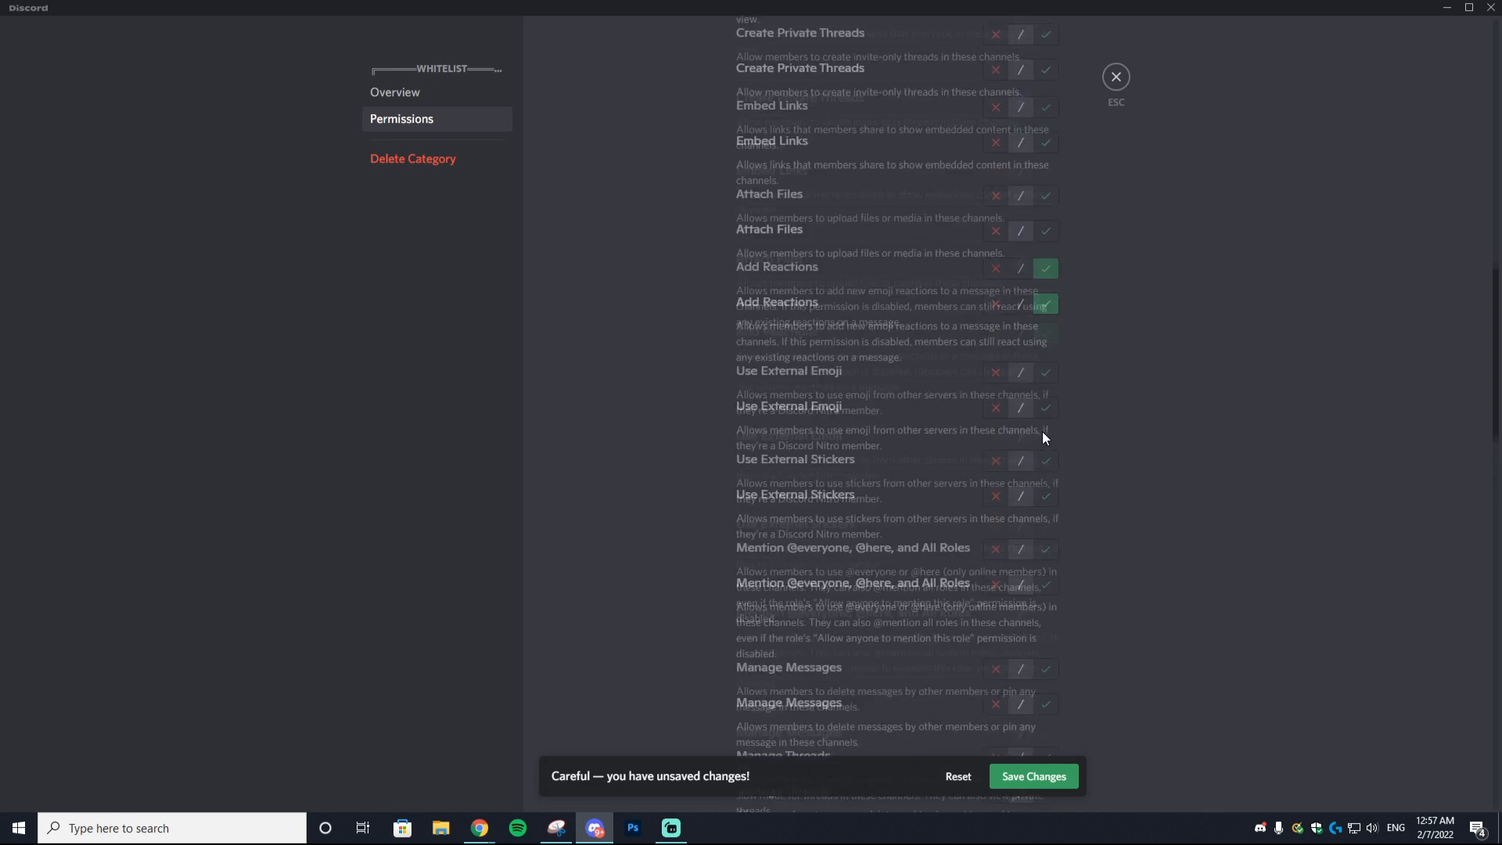
{"action": "left_click", "coordinate": [1046, 362]}
{"action": "scroll", "coordinate": [1049, 375], "scroll_direction": "down", "scroll_amount": 2}
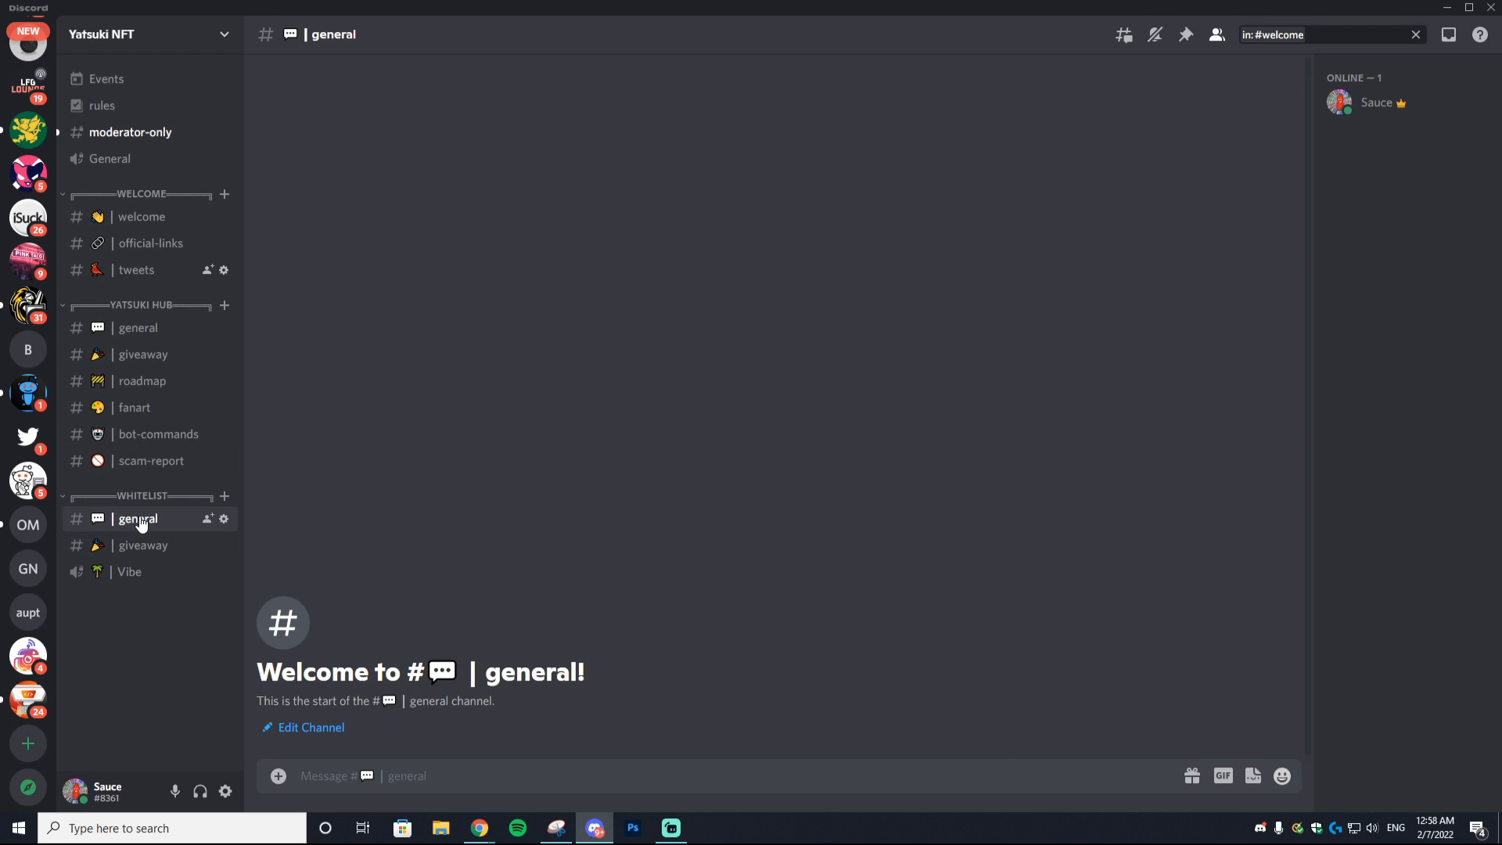
- Clear the message search, switch to Chrome, and select the Yatsuki NFT server for management on the carl.gg dashboard
{"action": "left_click", "coordinate": [1415, 34]}
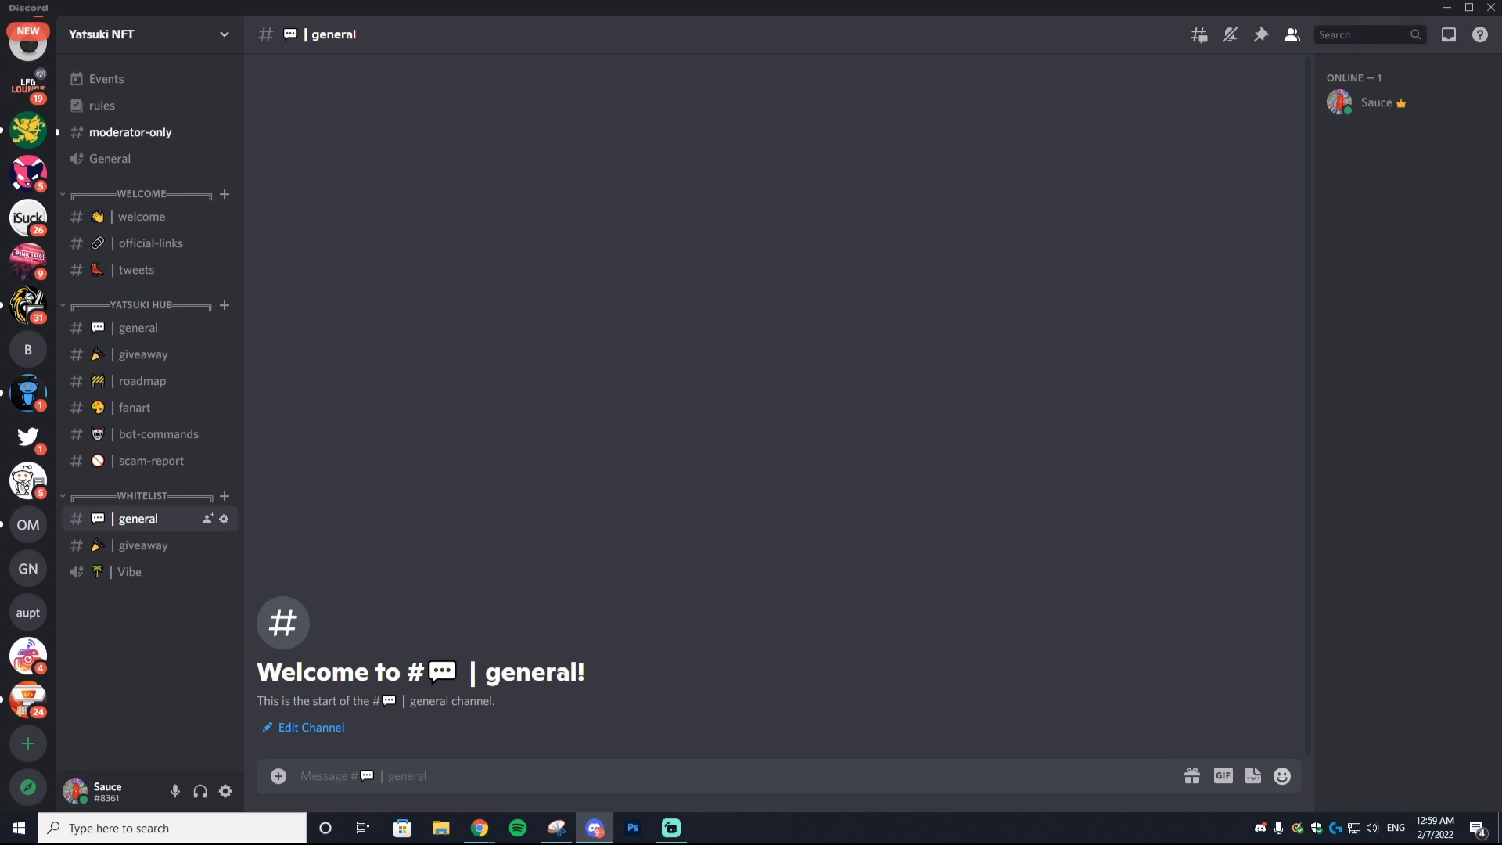
{"action": "key", "text": "alt+Tab"}
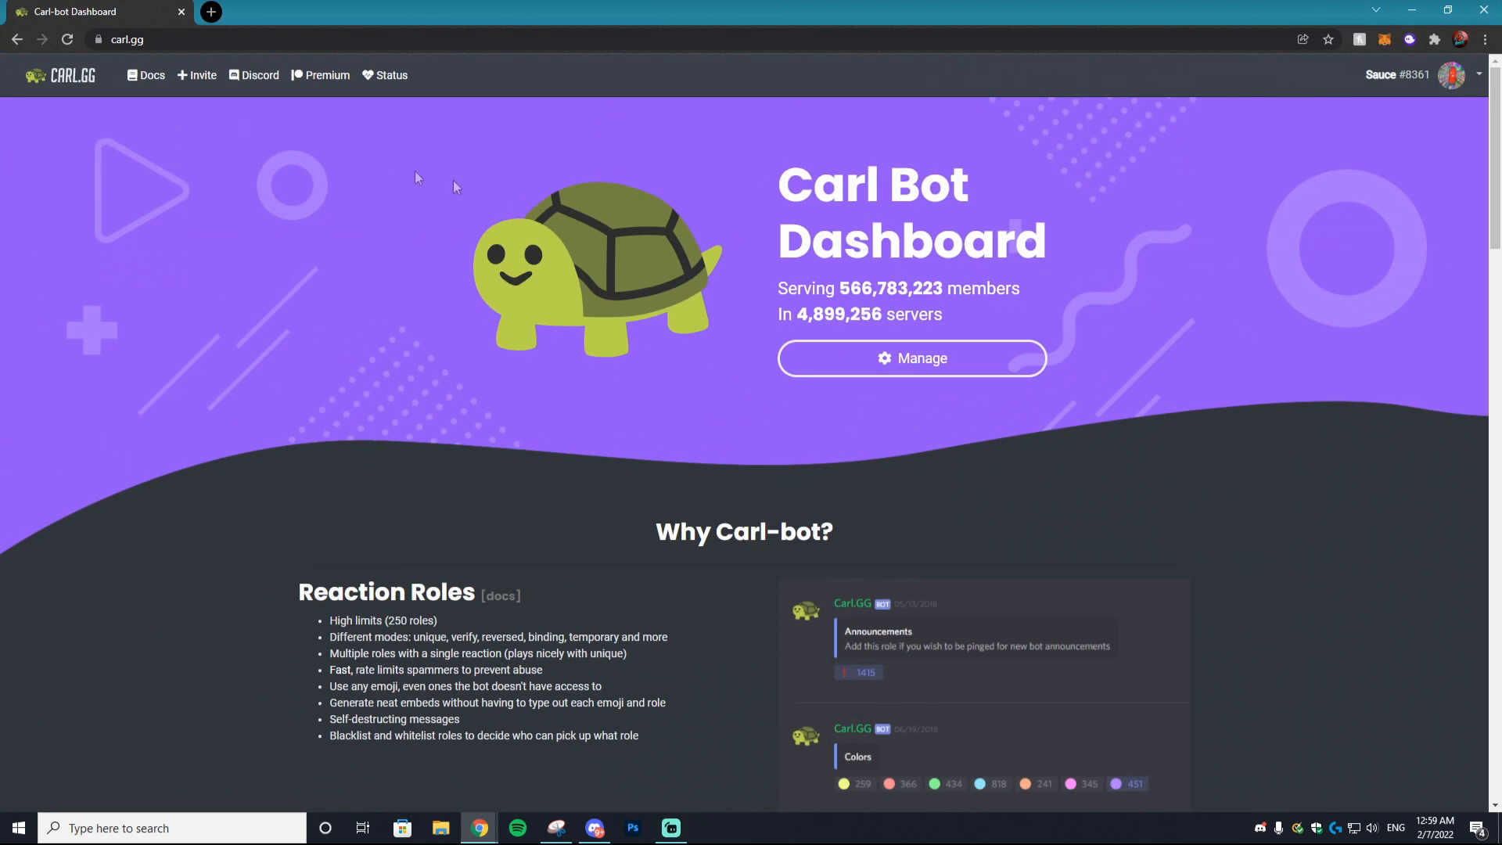
{"action": "left_click", "coordinate": [127, 39]}
{"action": "left_click", "coordinate": [183, 40]}
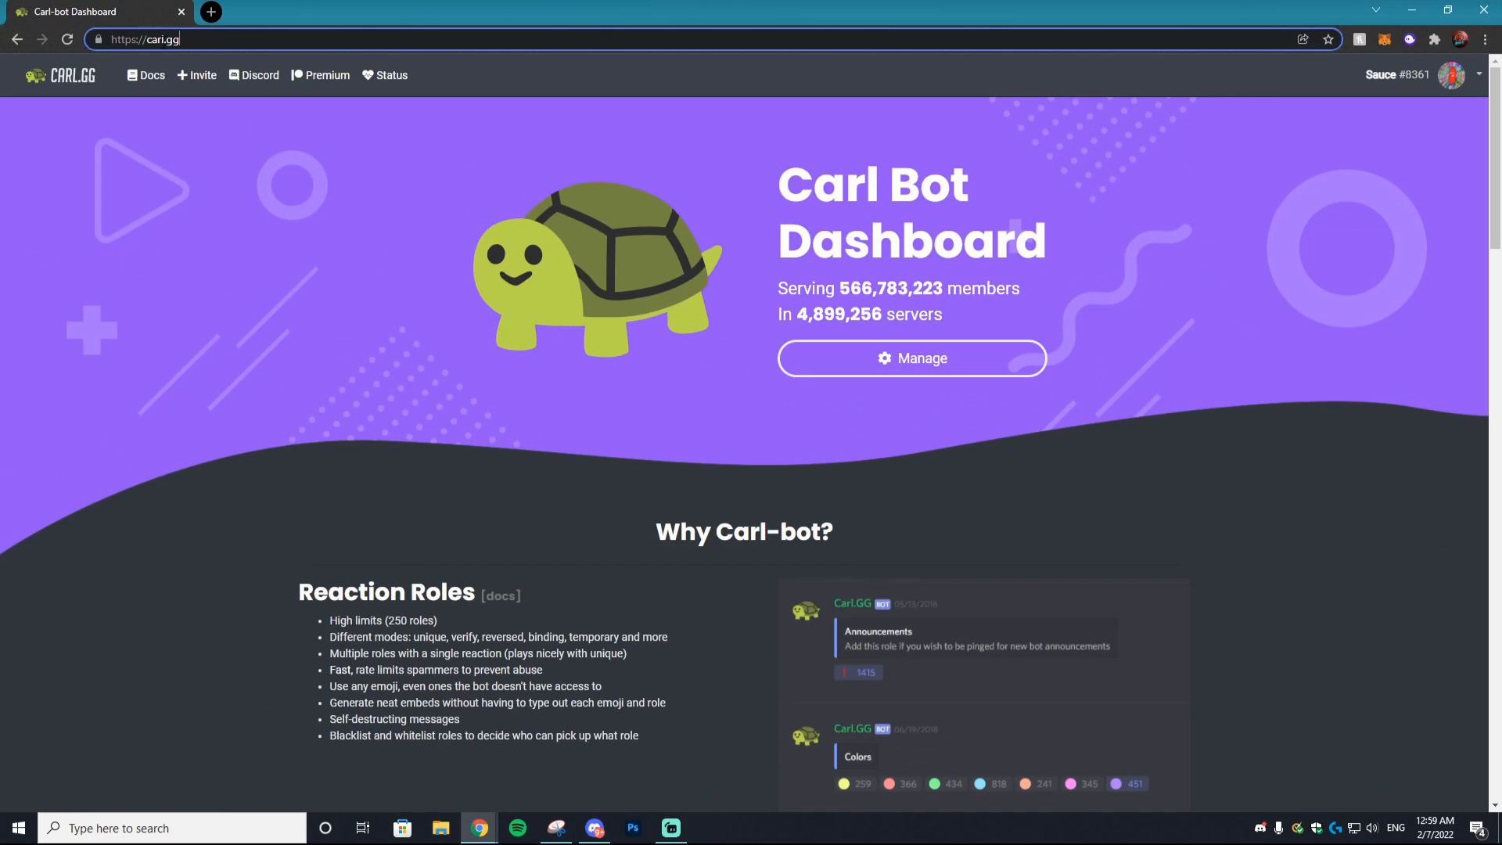
{"action": "left_click", "coordinate": [924, 367]}
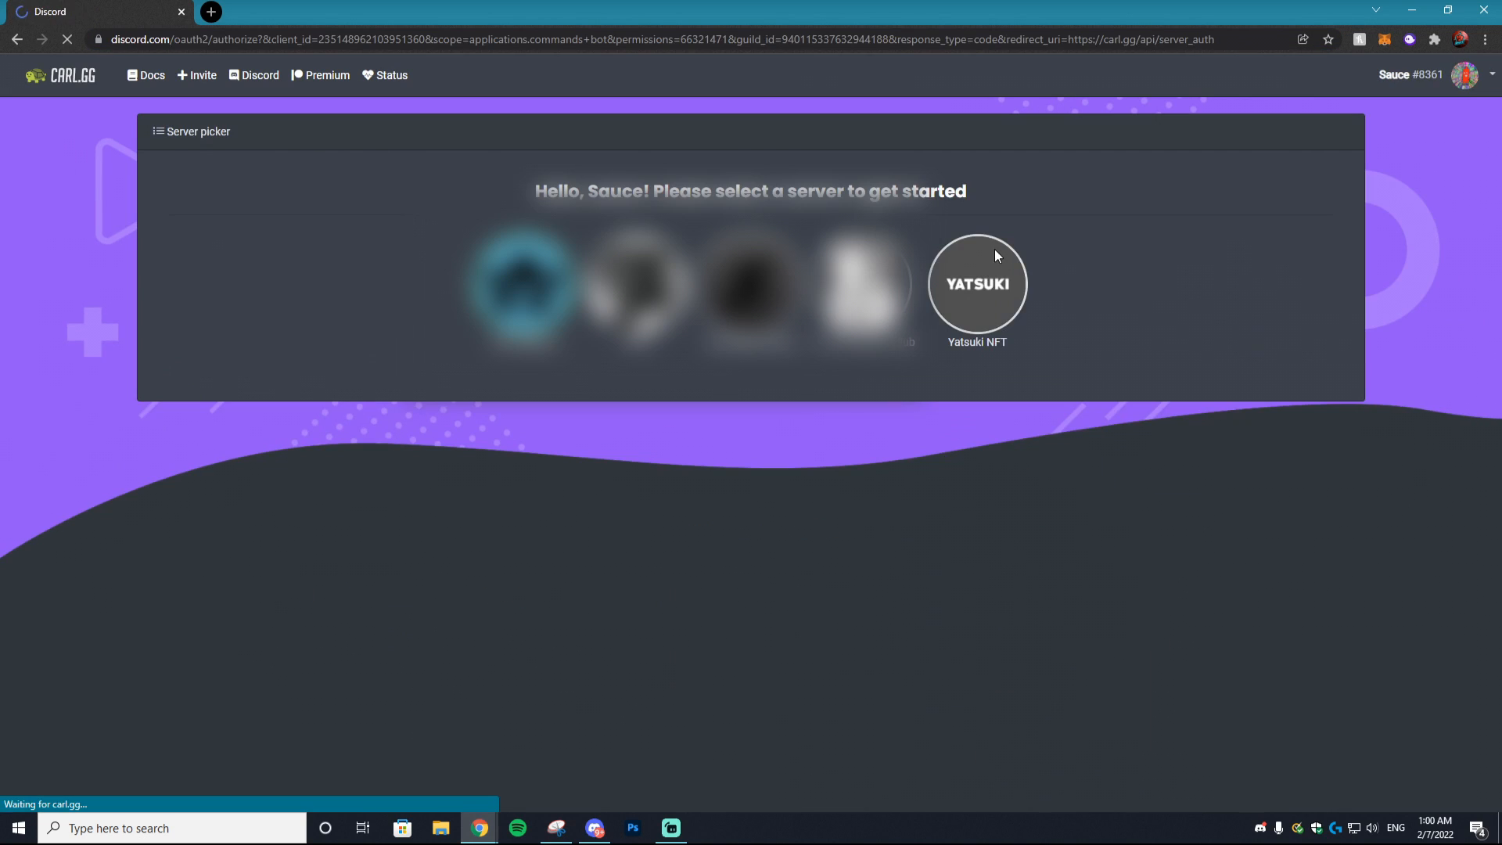
{"action": "left_click", "coordinate": [993, 249]}
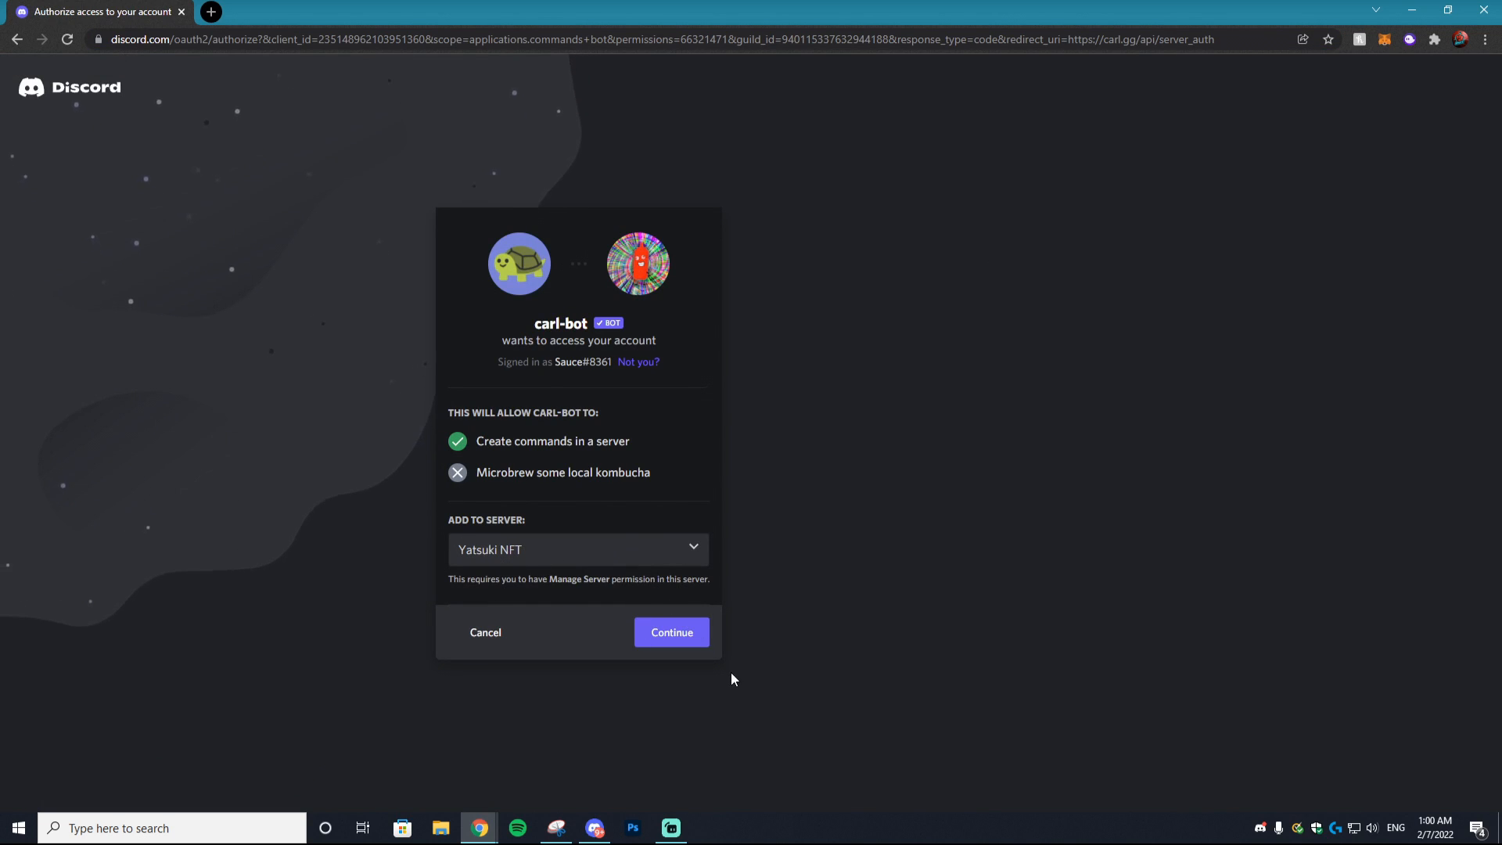
- Authorize carl-bot for the Yatsuki NFT server with all the permissions it requests
{"action": "left_click", "coordinate": [679, 635]}
{"action": "scroll", "coordinate": [677, 638], "scroll_direction": "down", "scroll_amount": 4}
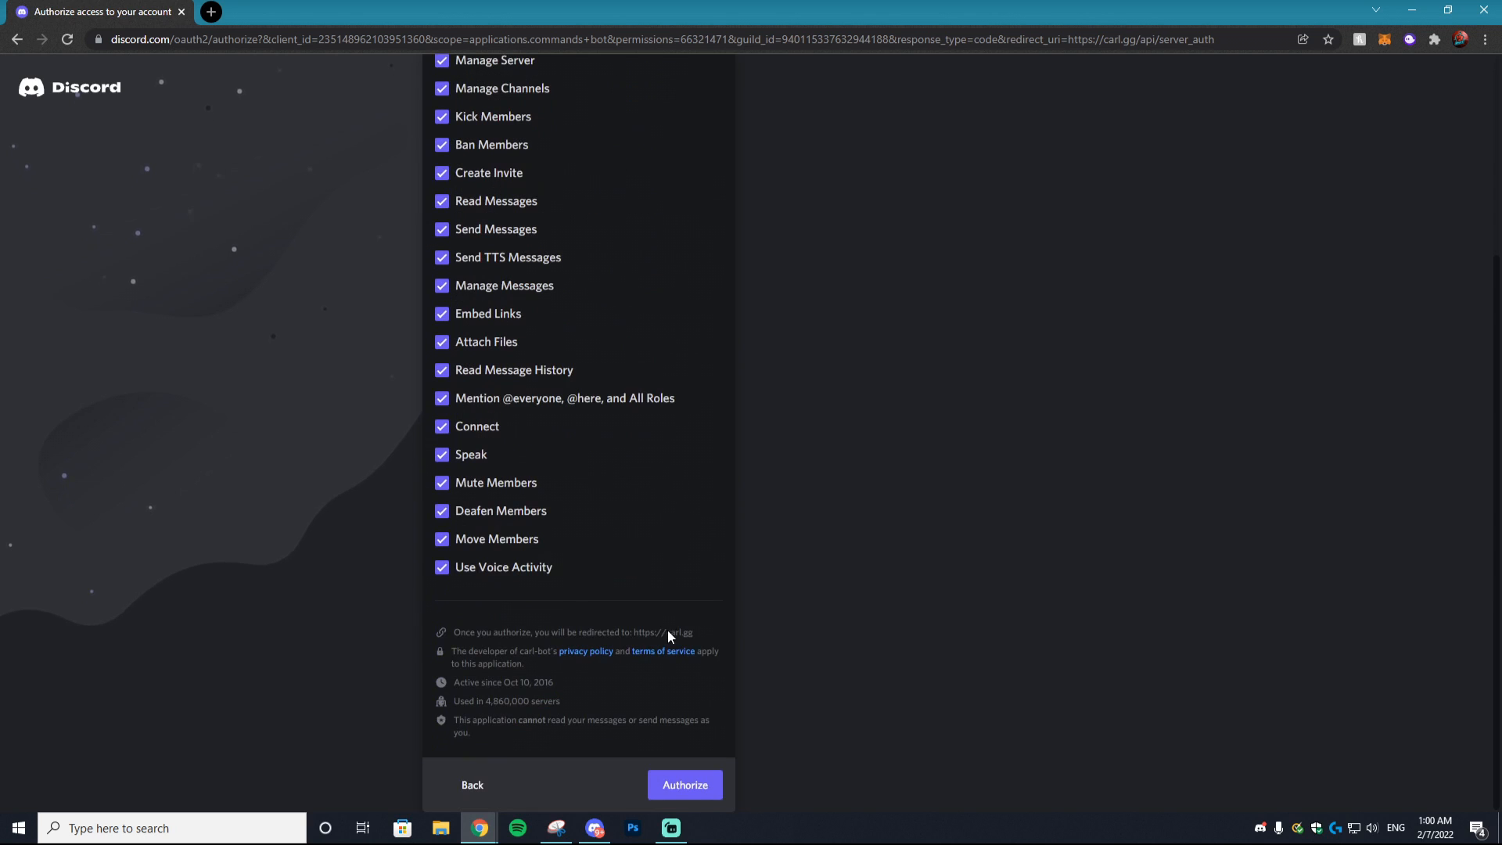
{"action": "left_click", "coordinate": [682, 786]}
{"action": "left_click", "coordinate": [485, 536]}
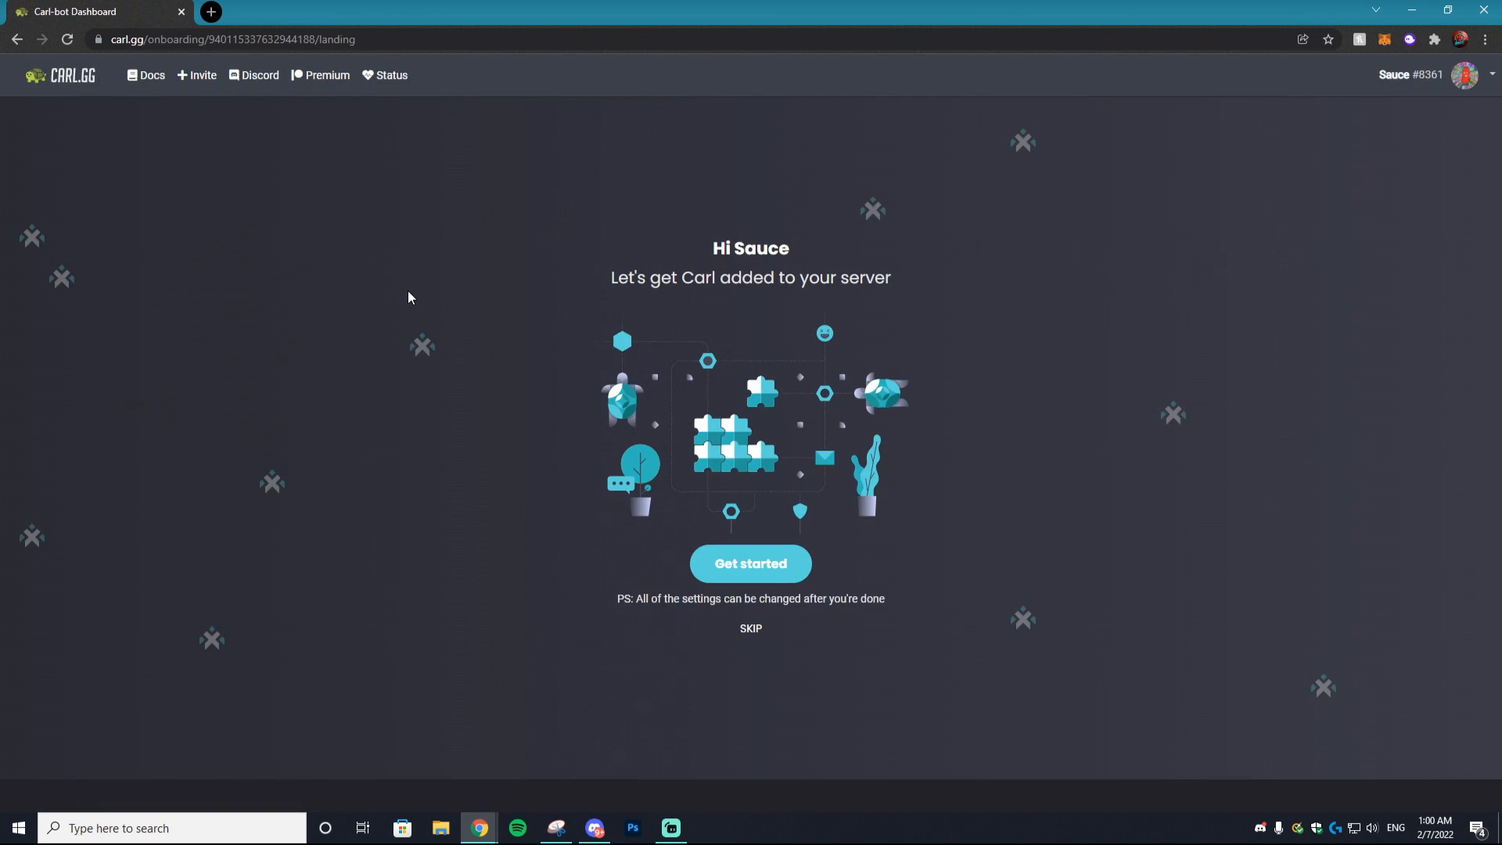
- Start Carl-bot's setup with the default prefixes and set the custom welcome message "Hey {user}, Welcome to the {server} Project!" for the welcome channel
{"action": "left_click", "coordinate": [759, 569]}
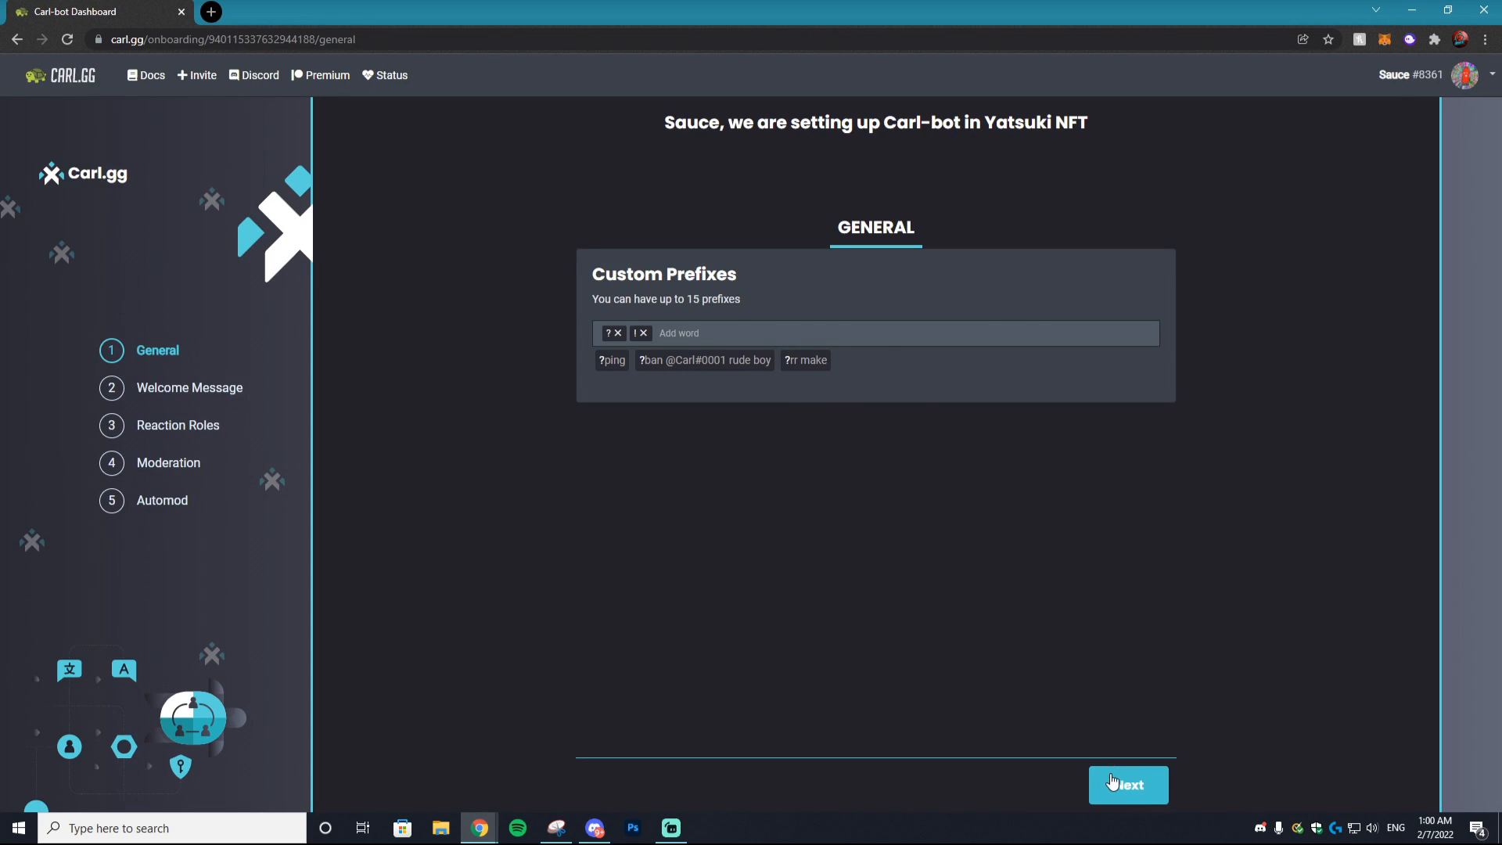
{"action": "left_click", "coordinate": [1117, 786]}
{"action": "left_click", "coordinate": [648, 343]}
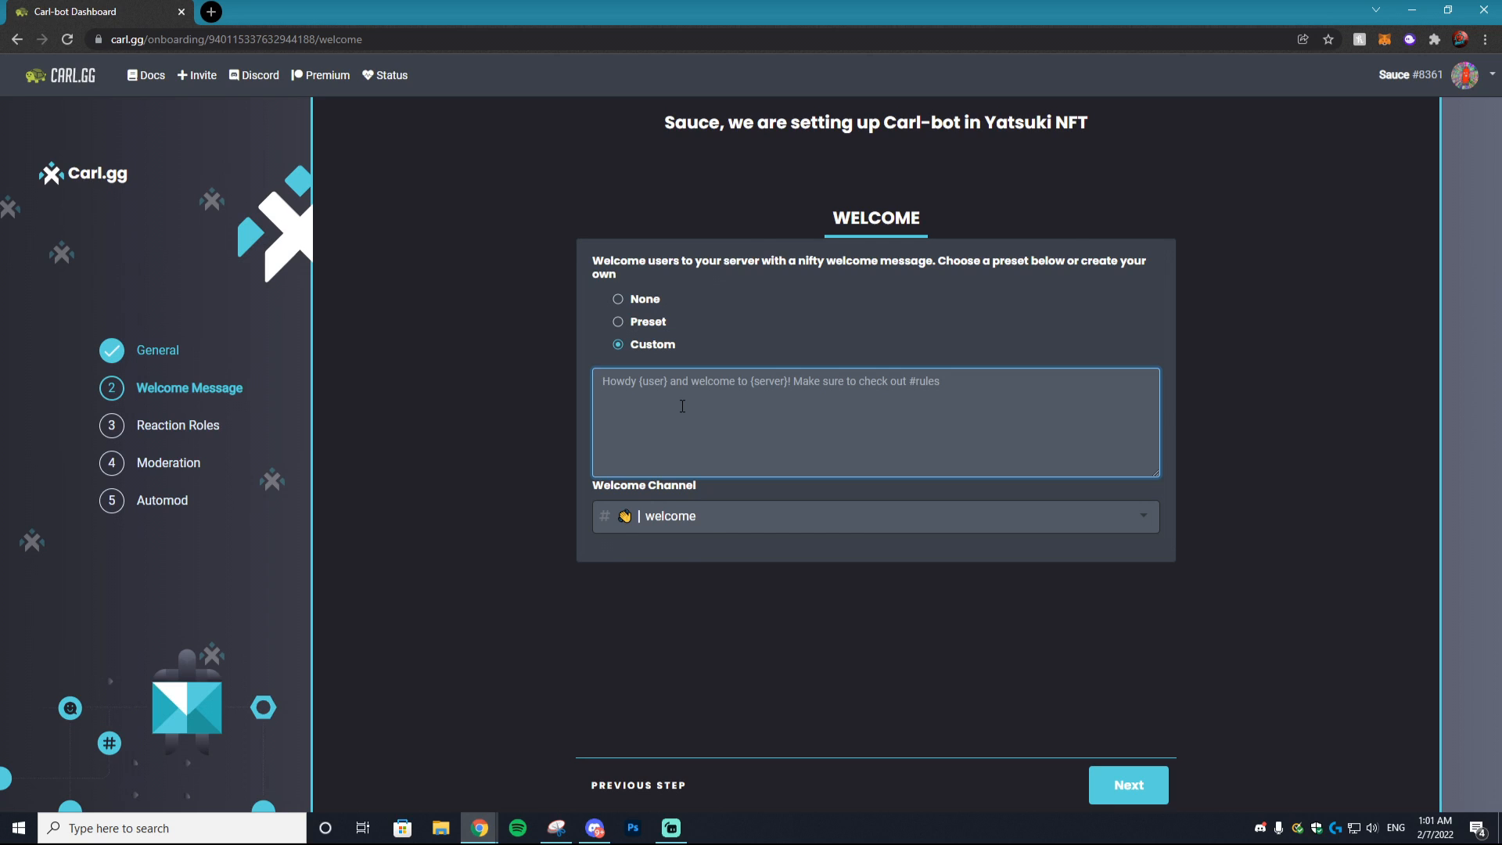
{"action": "type", "text": "Hey {user}, Welcome to the {server} Project!"}
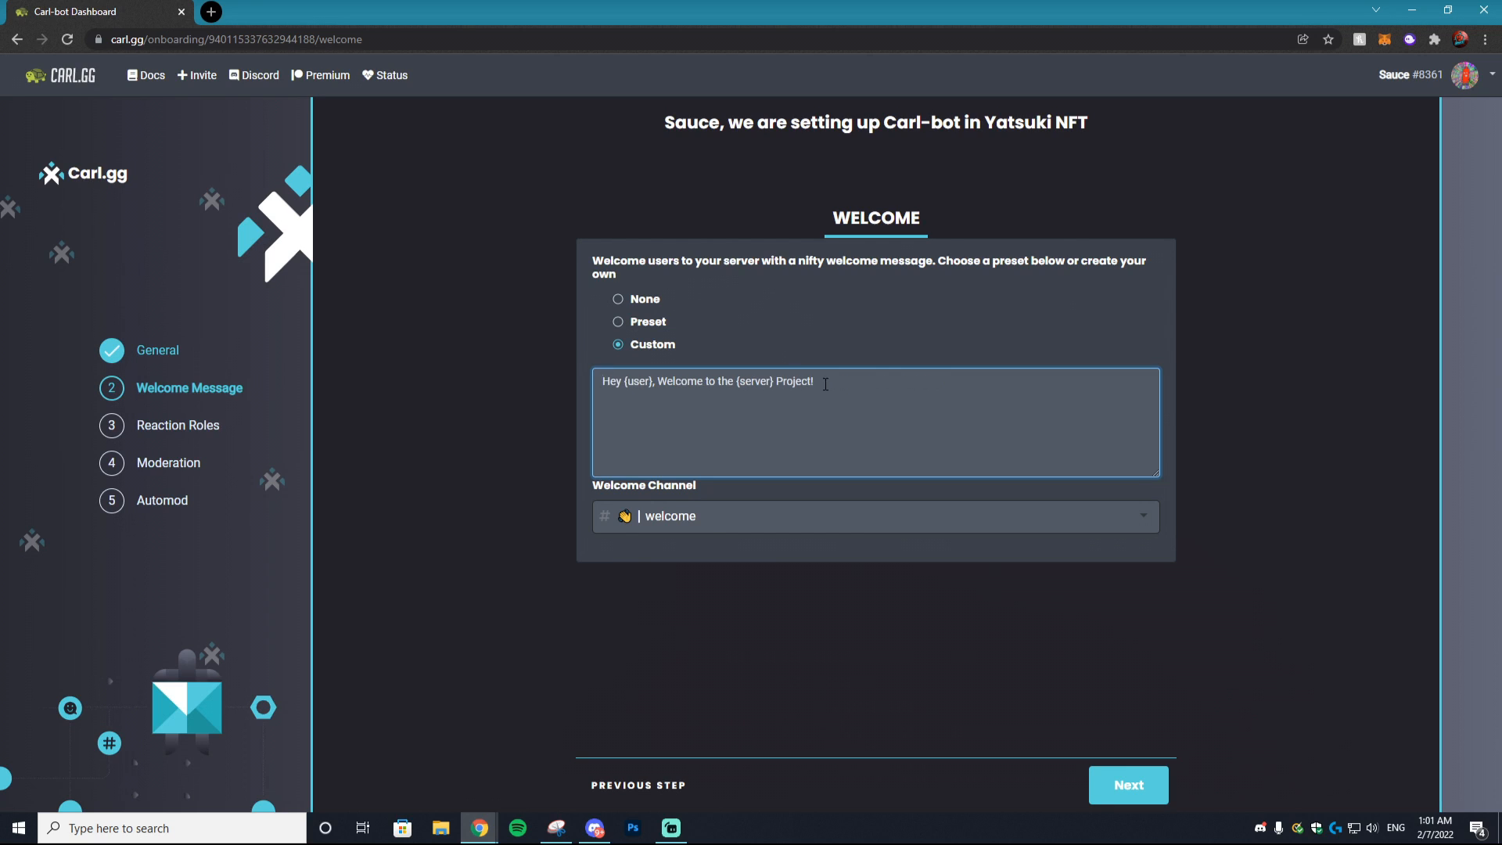
{"action": "left_click_drag", "start_coordinate": [649, 383], "coordinate": [633, 386]}
{"action": "left_click", "coordinate": [627, 384]}
{"action": "left_click_drag", "start_coordinate": [628, 383], "coordinate": [652, 384]}
{"action": "left_click", "coordinate": [743, 383]}
{"action": "left_click", "coordinate": [1147, 788]}
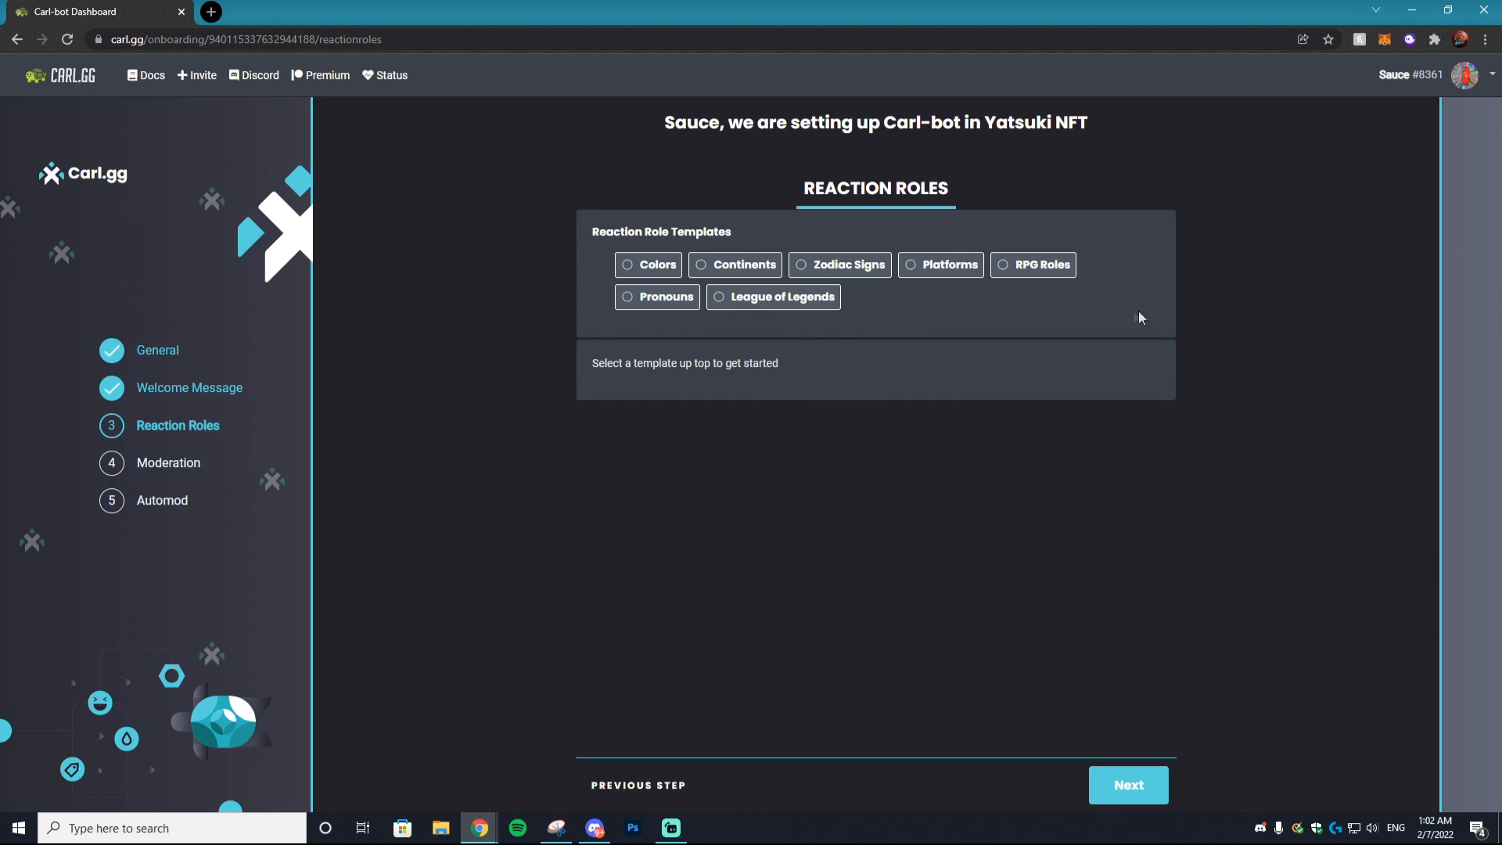
- Skip the reaction role templates and set moderator-only as the channel for modlogs, leaving the mute role unselected
{"action": "left_click", "coordinate": [1127, 786]}
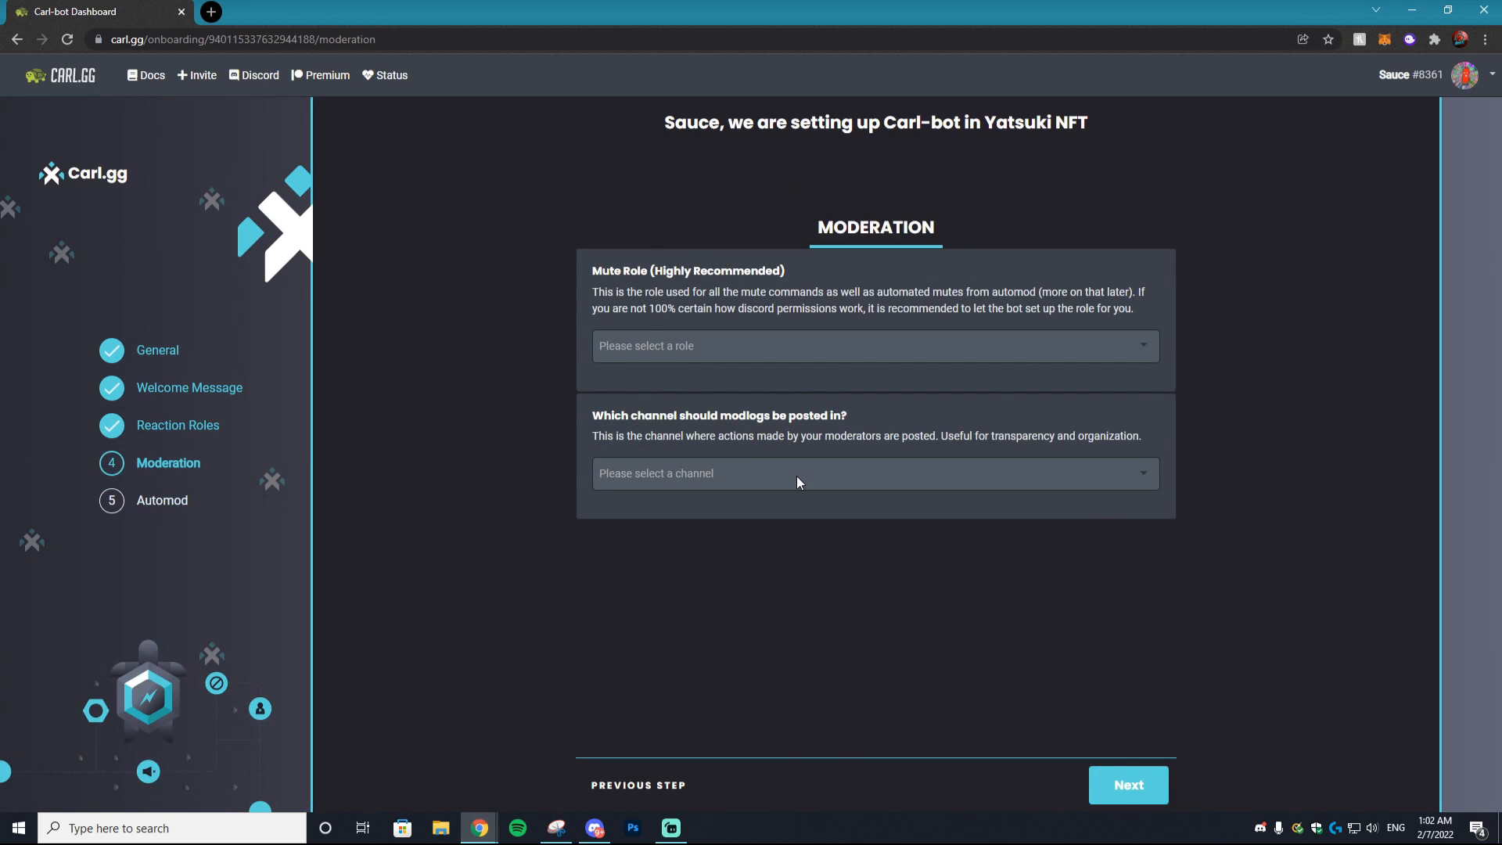
{"action": "left_click", "coordinate": [796, 476]}
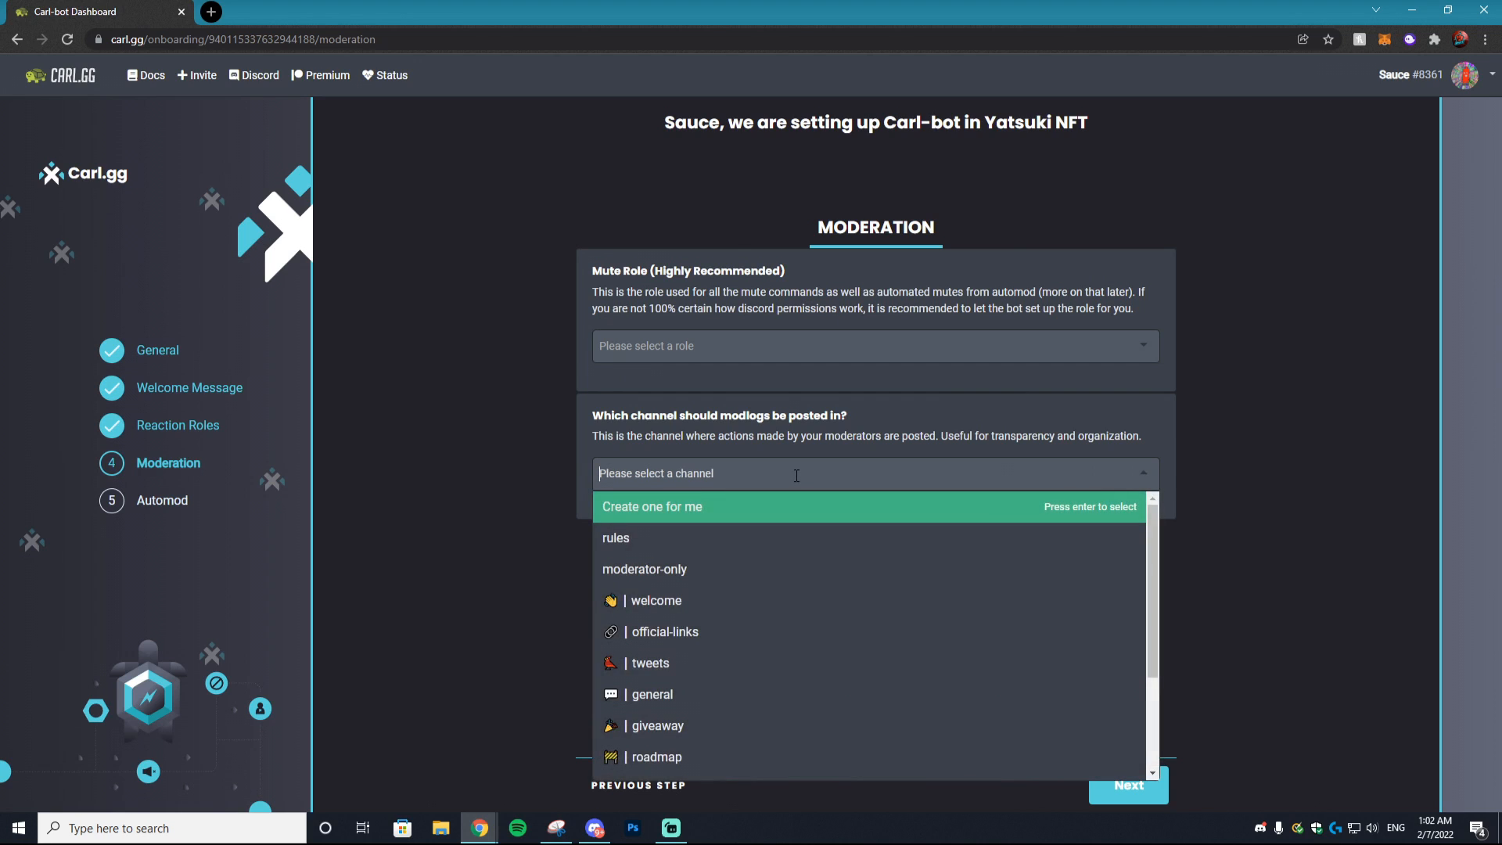
{"action": "left_click", "coordinate": [737, 570]}
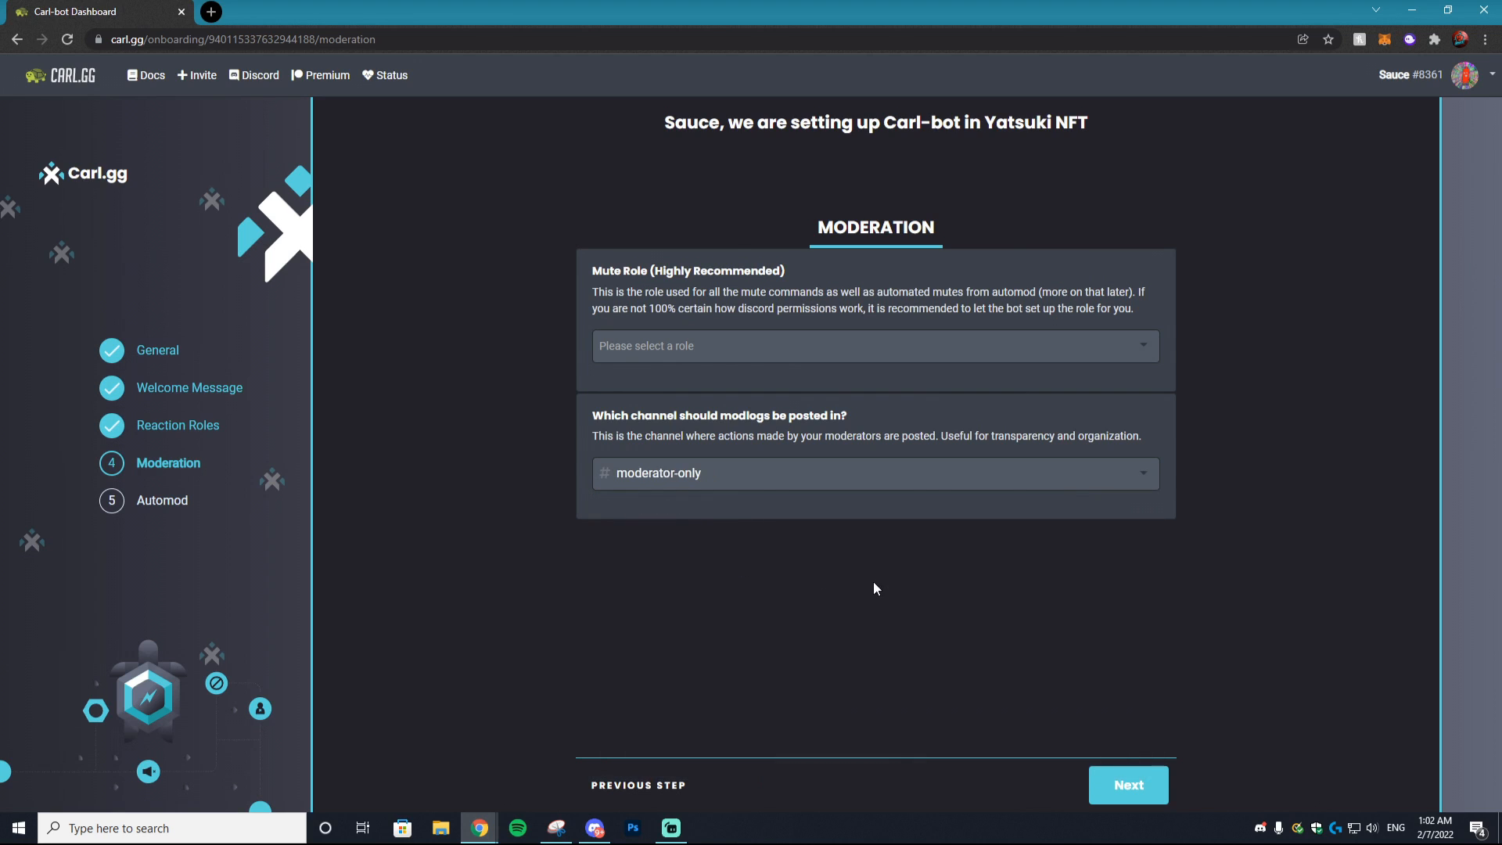
{"action": "left_click", "coordinate": [1133, 790]}
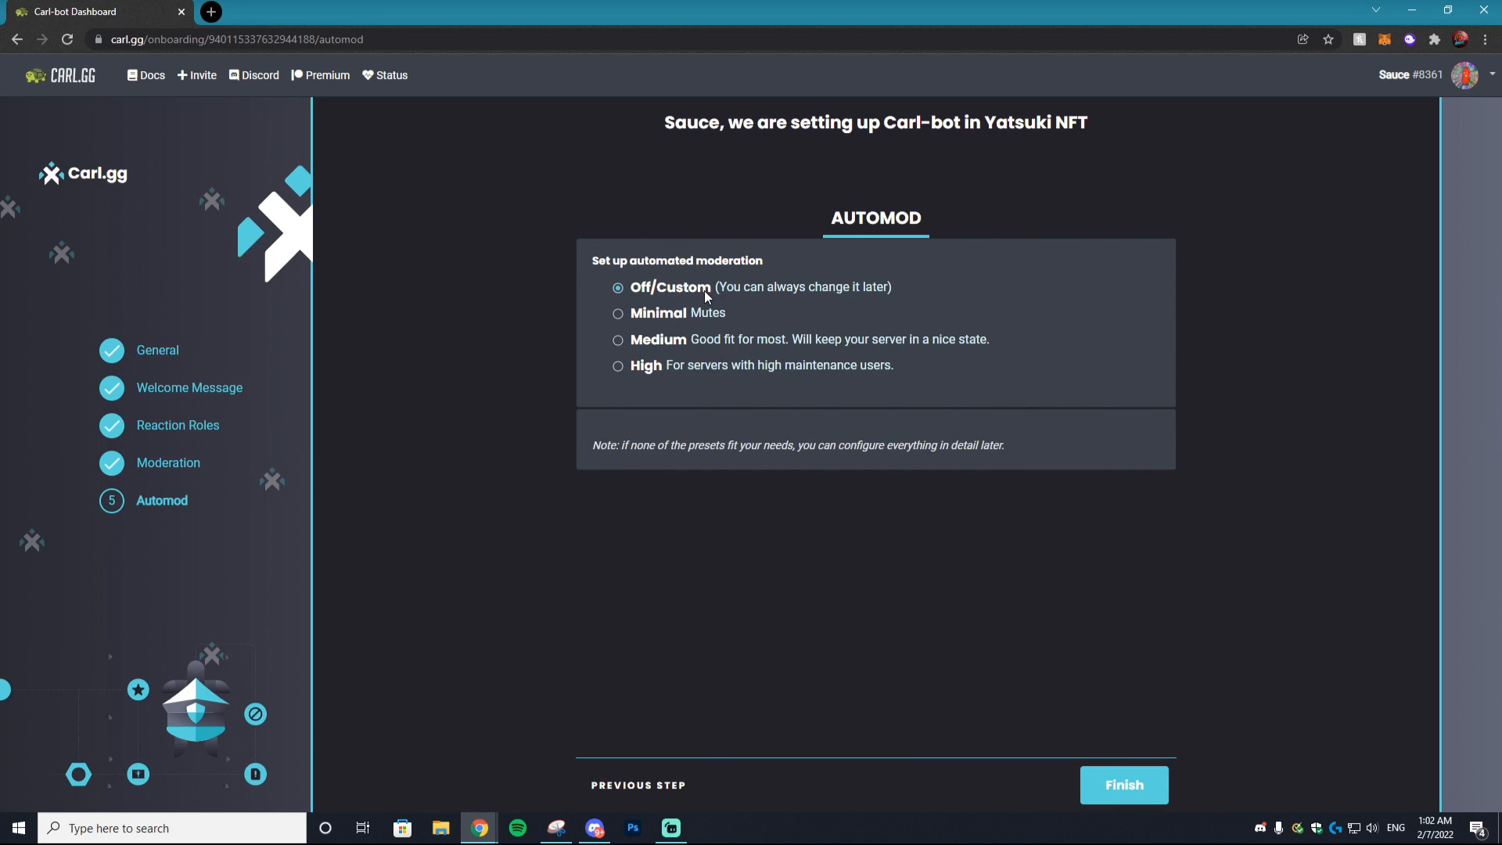
- Set automated moderation to Medium, finish the setup, and continue to the bot dashboard without inviting Piggy
{"action": "left_click", "coordinate": [682, 344]}
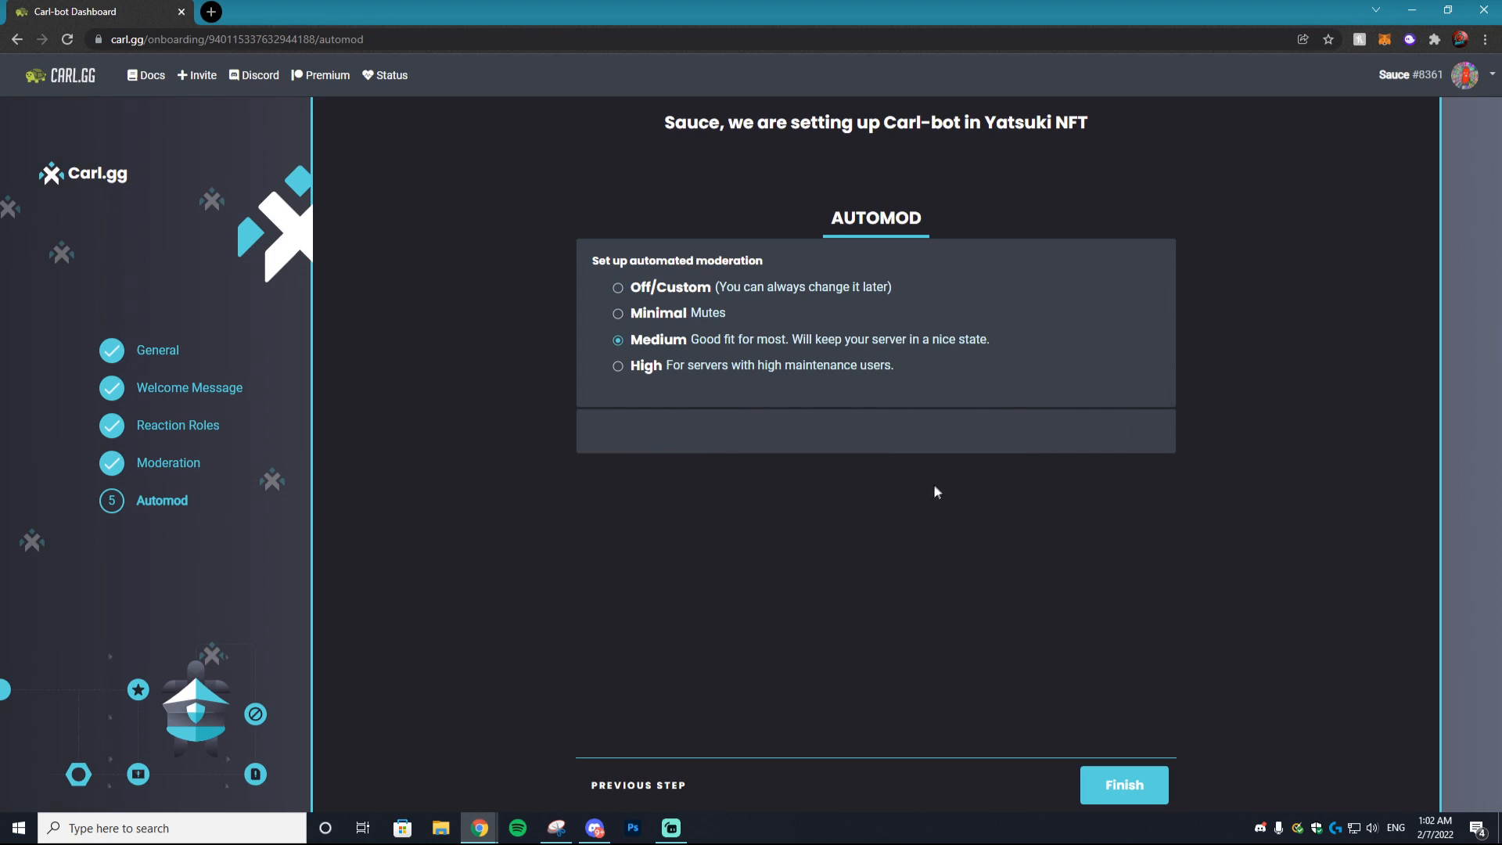
{"action": "left_click", "coordinate": [688, 289]}
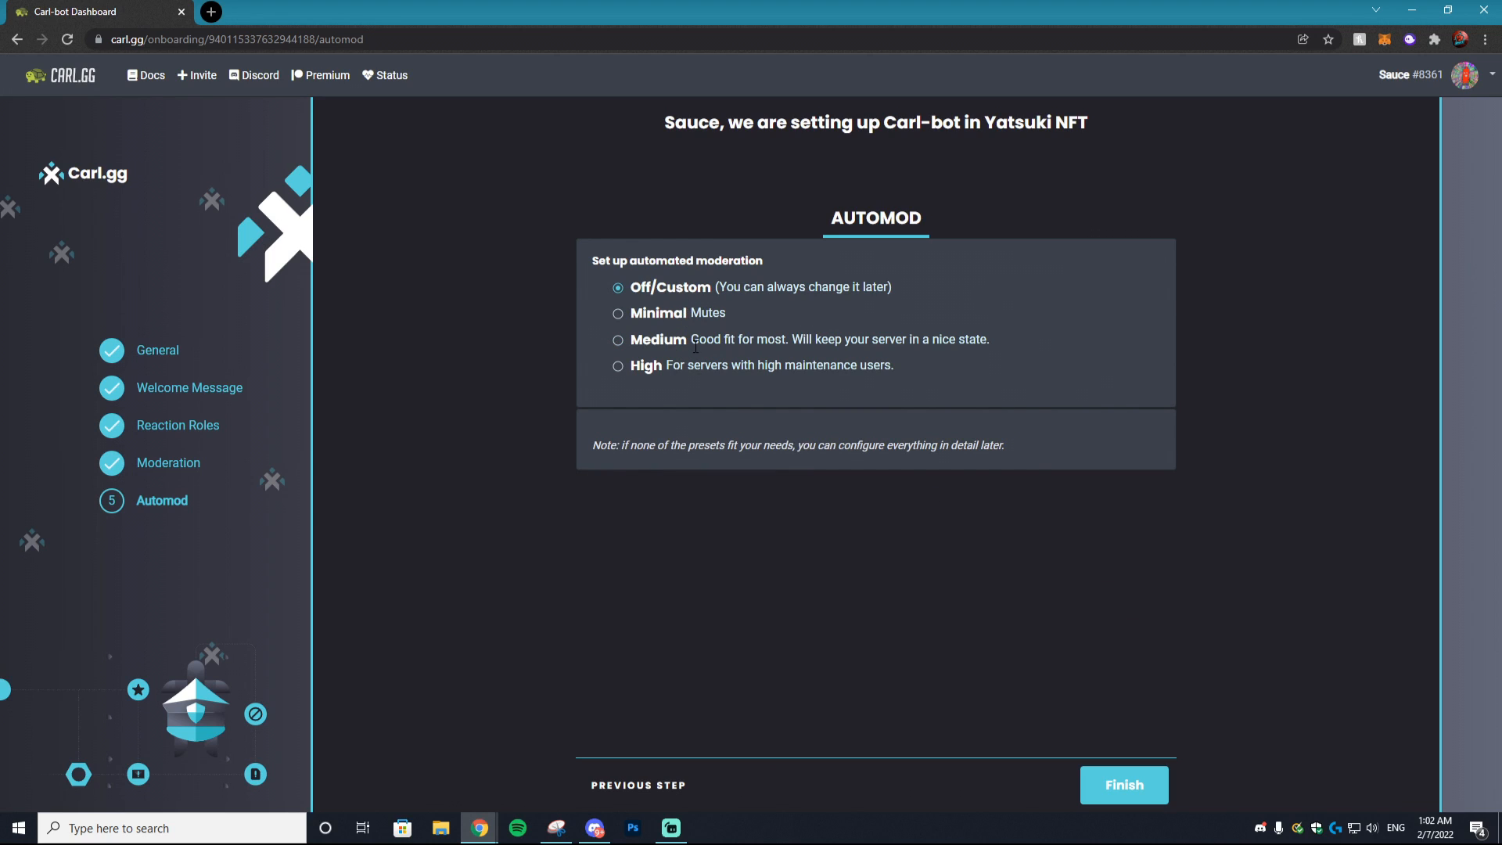
{"action": "left_click", "coordinate": [659, 345]}
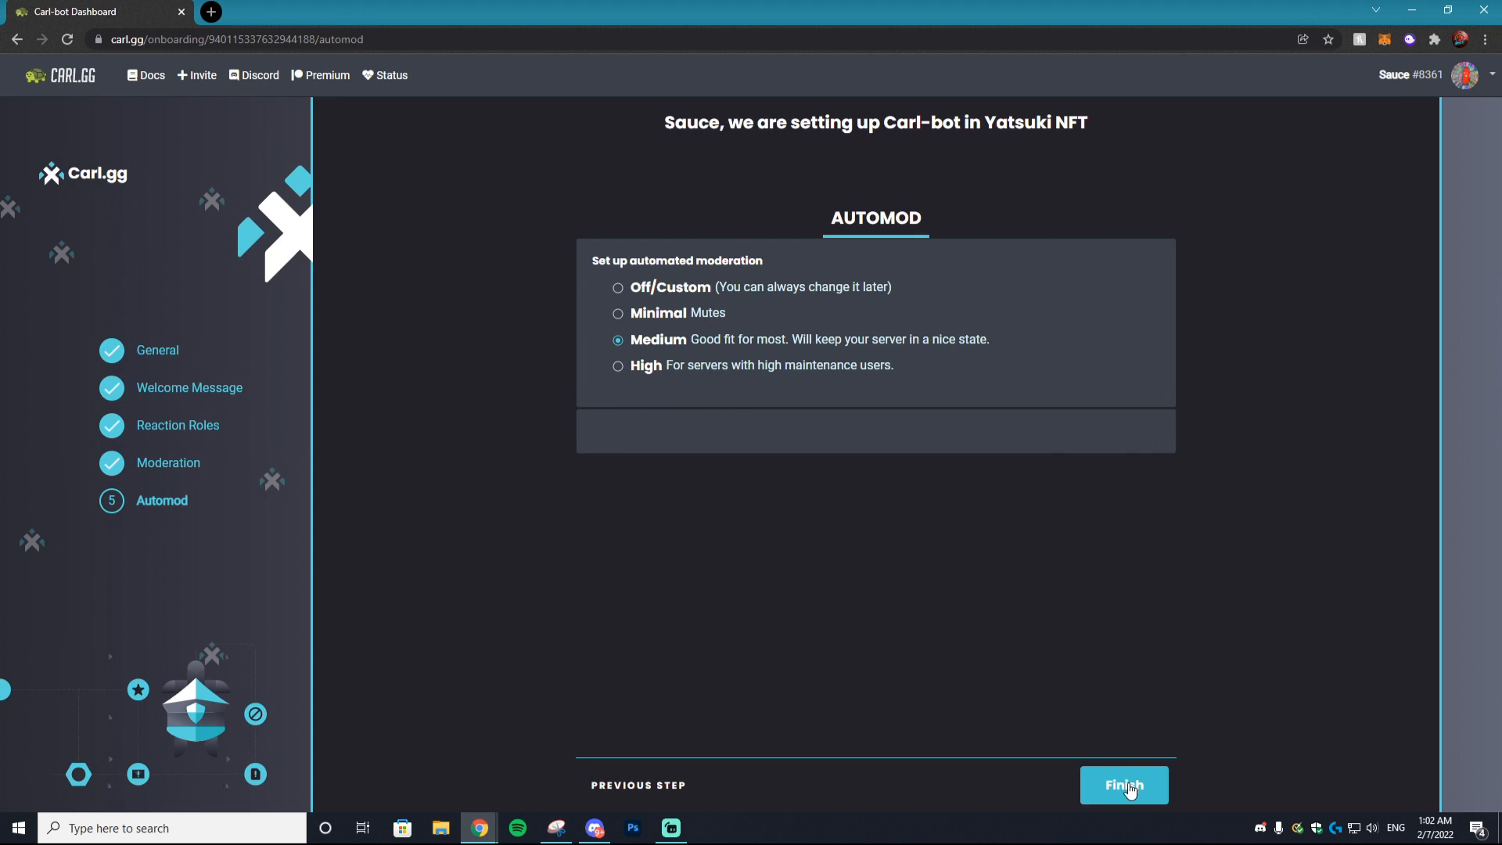
{"action": "left_click", "coordinate": [1129, 790]}
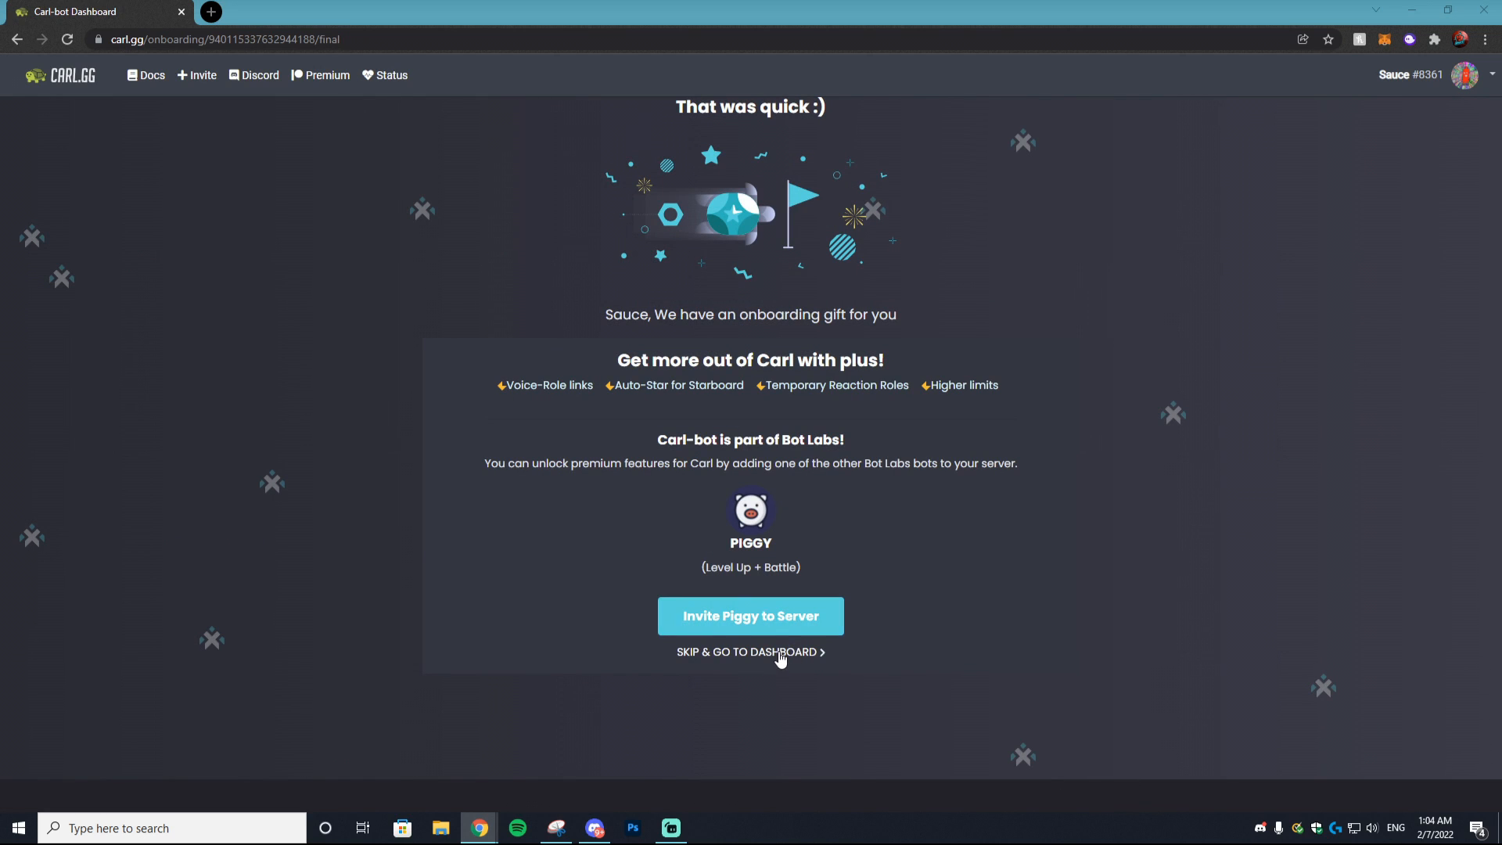
{"action": "left_click", "coordinate": [779, 654]}
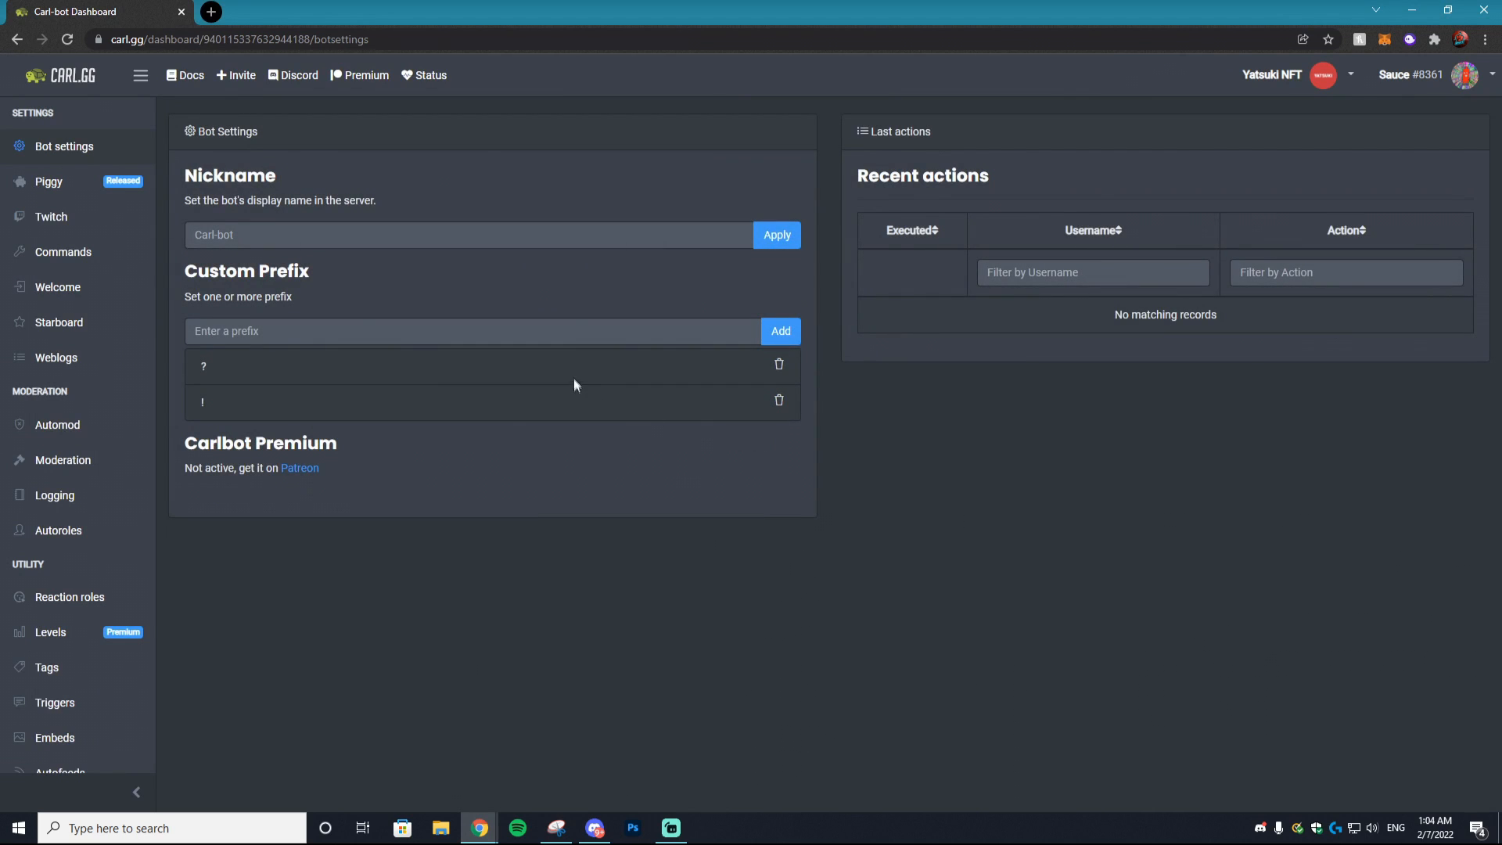
- Set OG as the autorole given to new members and save it
{"action": "left_click", "coordinate": [59, 530]}
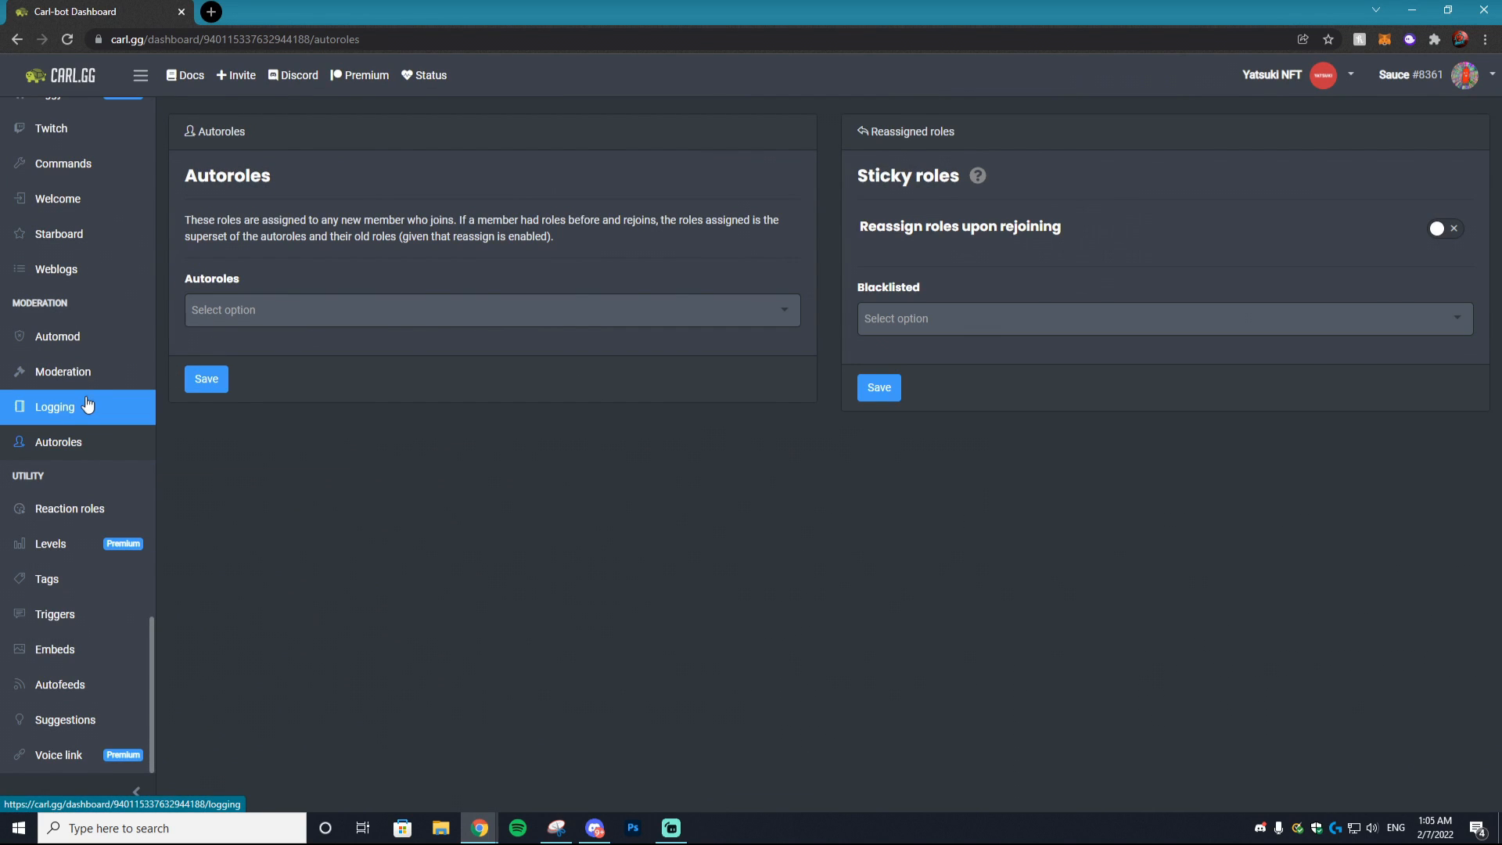
{"action": "left_click", "coordinate": [247, 318]}
{"action": "left_click", "coordinate": [218, 512]}
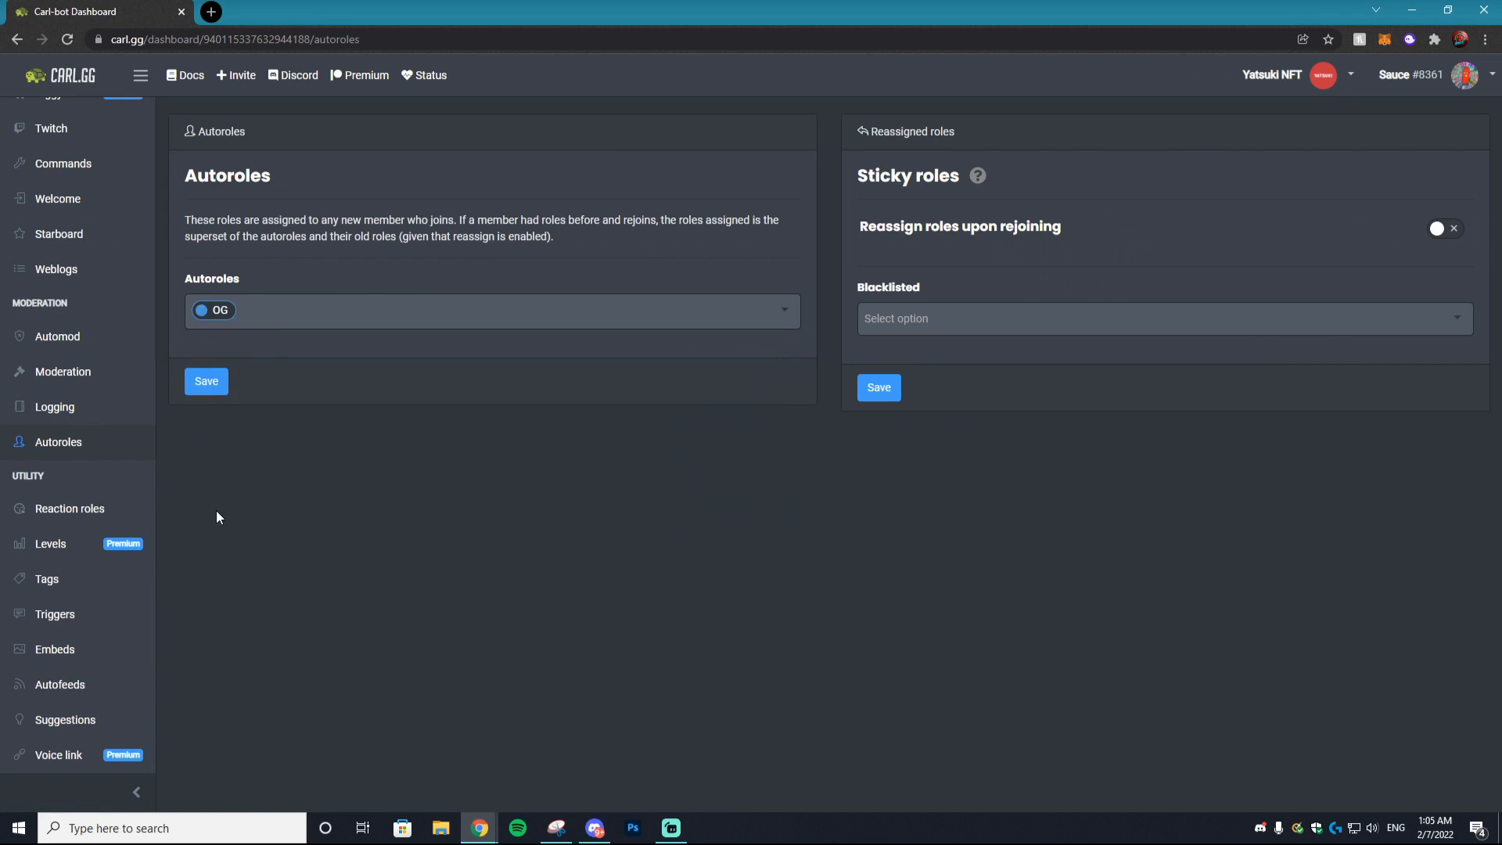
{"action": "left_click", "coordinate": [208, 386]}
- Remove the OG role from the autoroles and save the change
{"action": "left_click", "coordinate": [275, 310]}
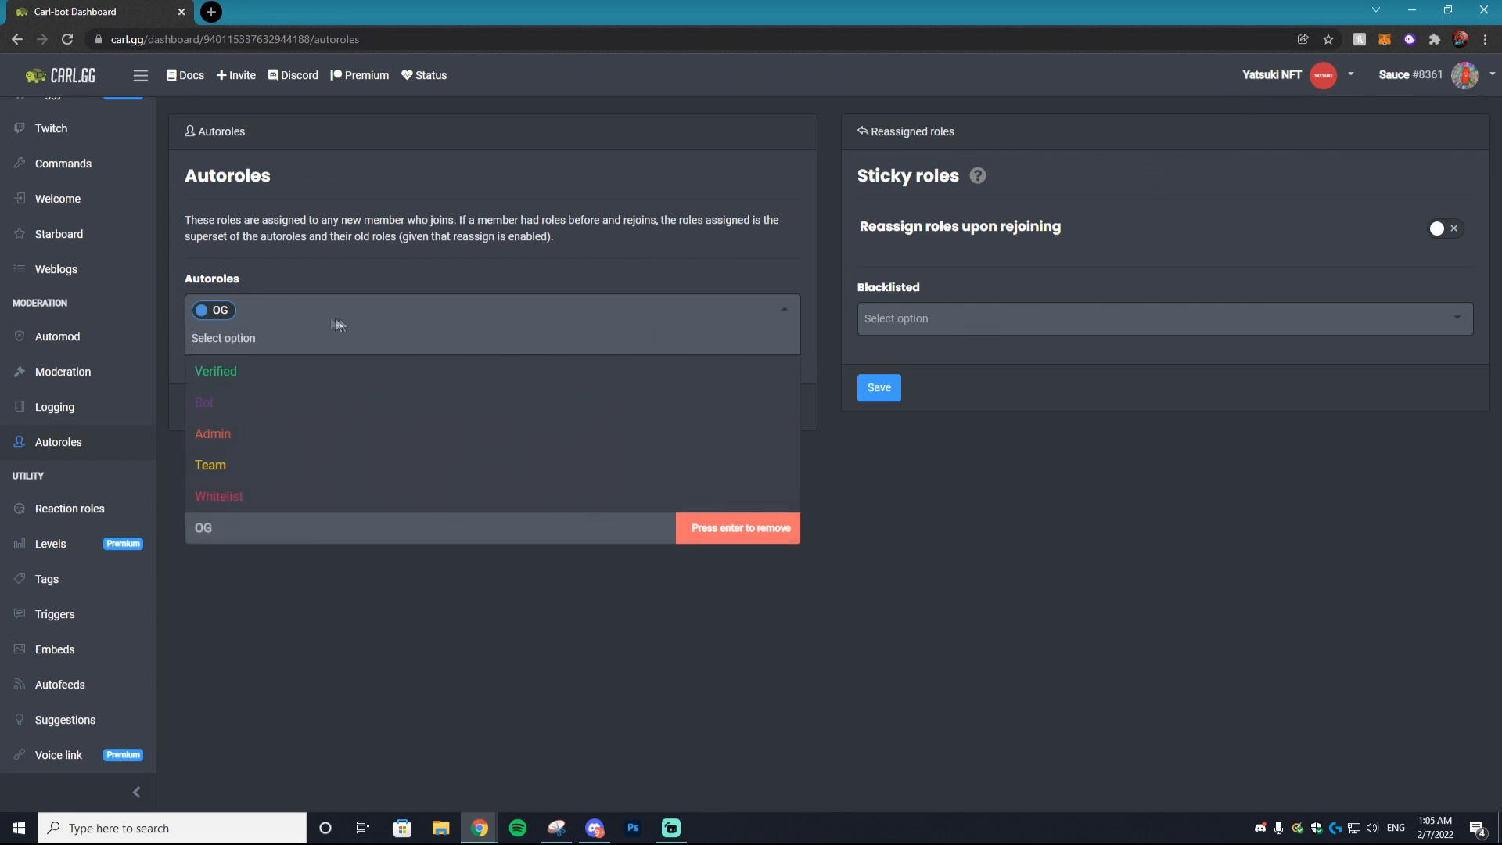
{"action": "left_click", "coordinate": [217, 311]}
{"action": "left_click", "coordinate": [219, 380]}
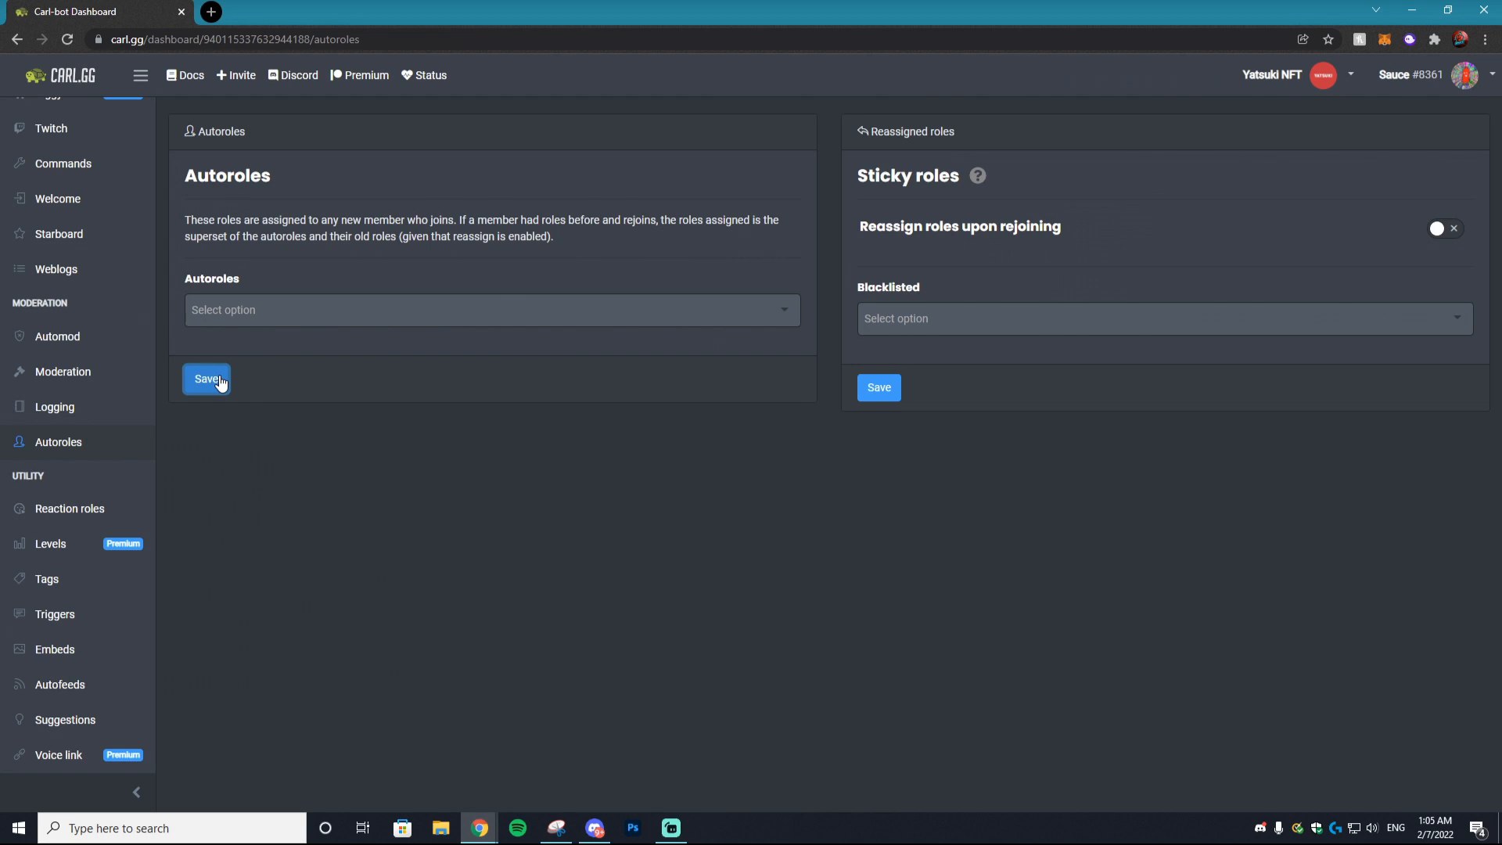
{"action": "left_click", "coordinate": [221, 381]}
{"action": "left_click", "coordinate": [313, 318]}
- Start a new reaction role with the message "Click the ✅ to gain access to the rest of the server!", searching the web for the checkmark emoji
{"action": "left_click", "coordinate": [87, 509]}
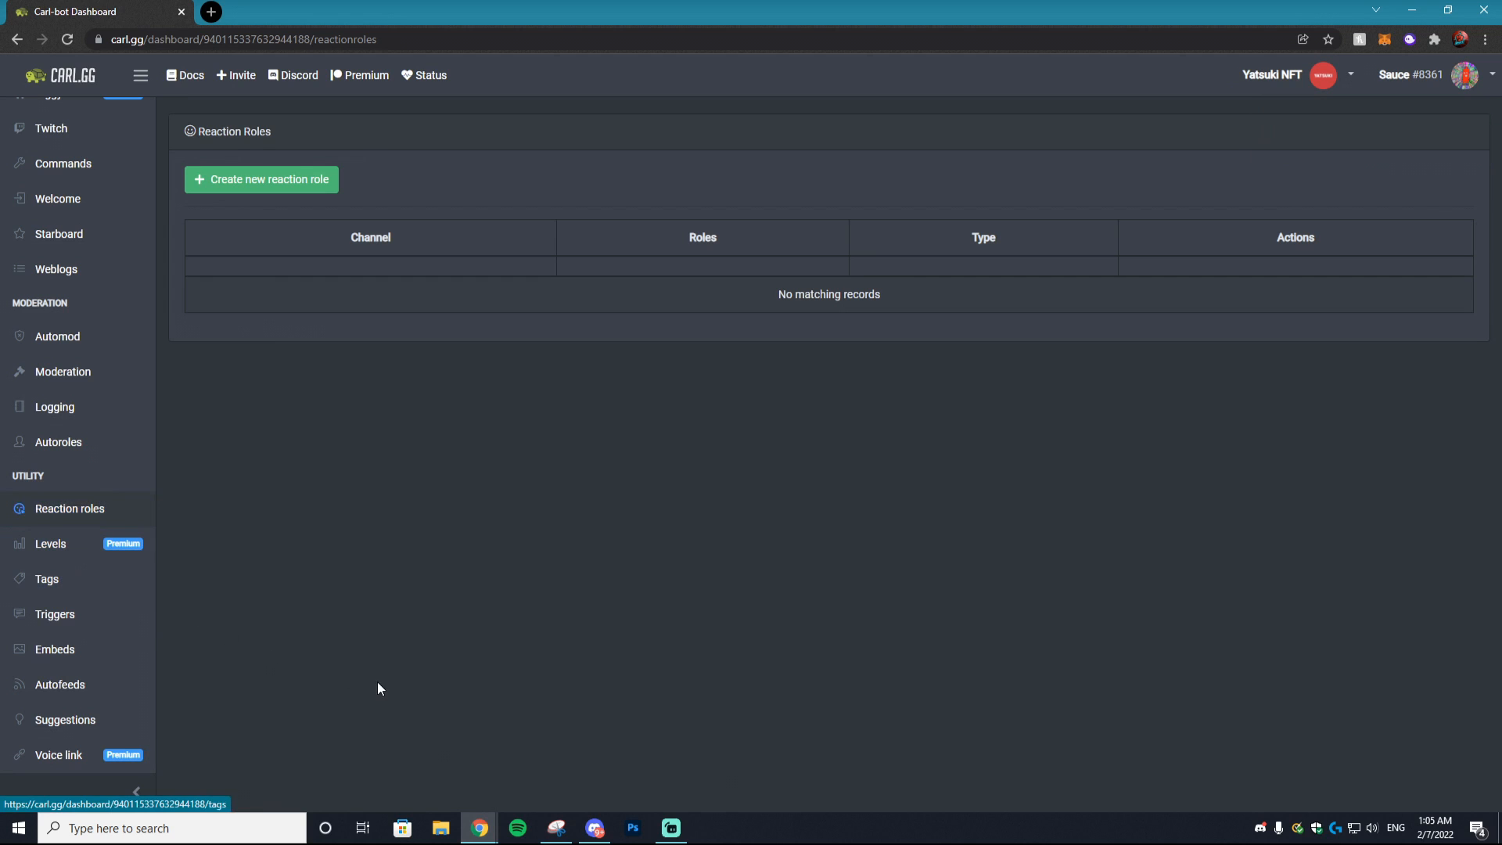
{"action": "left_click", "coordinate": [238, 182]}
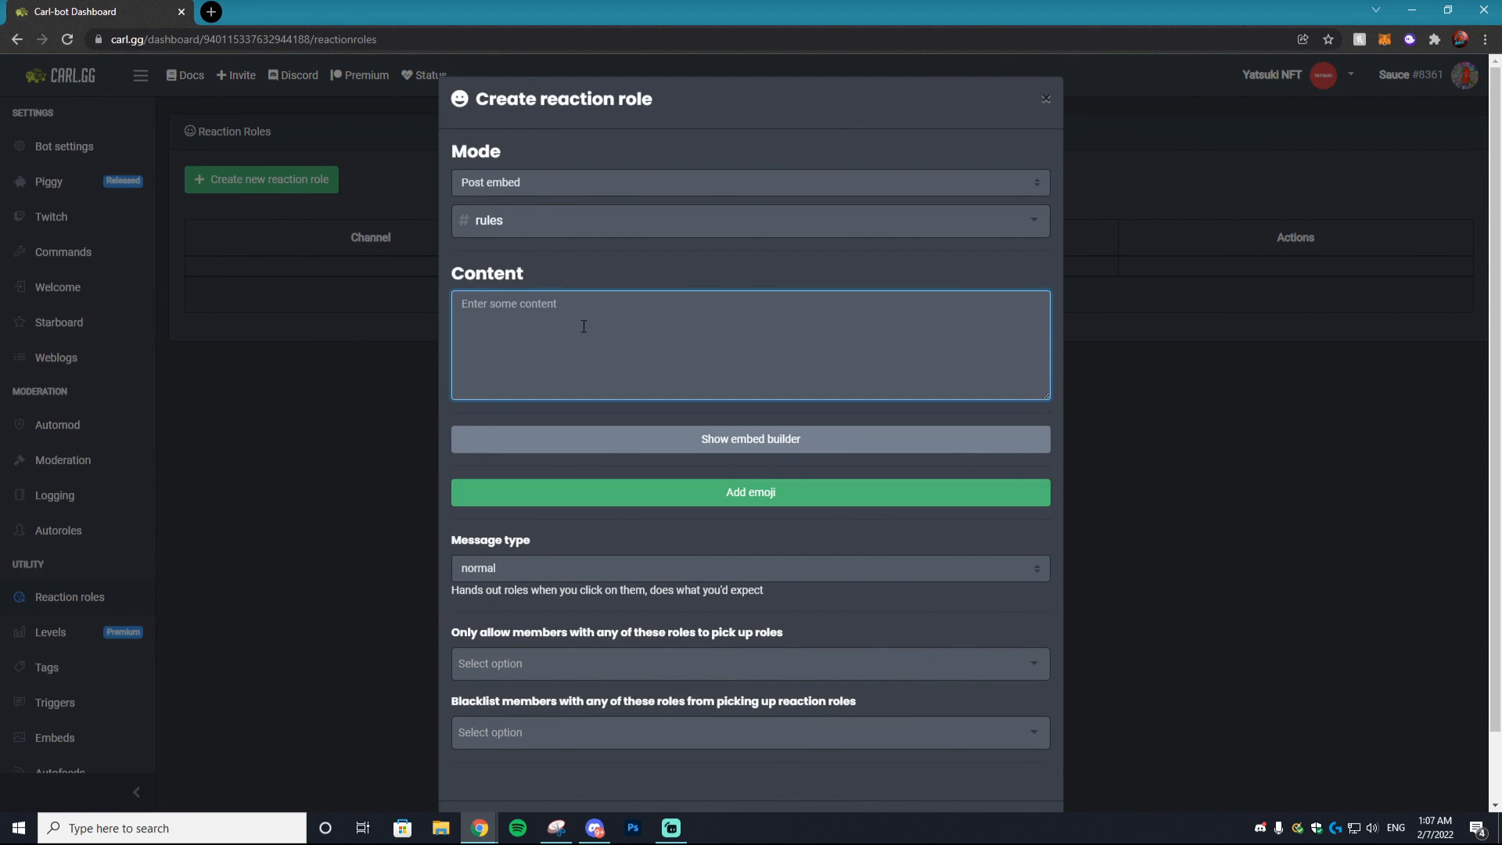
{"action": "type", "text": "Click t"}
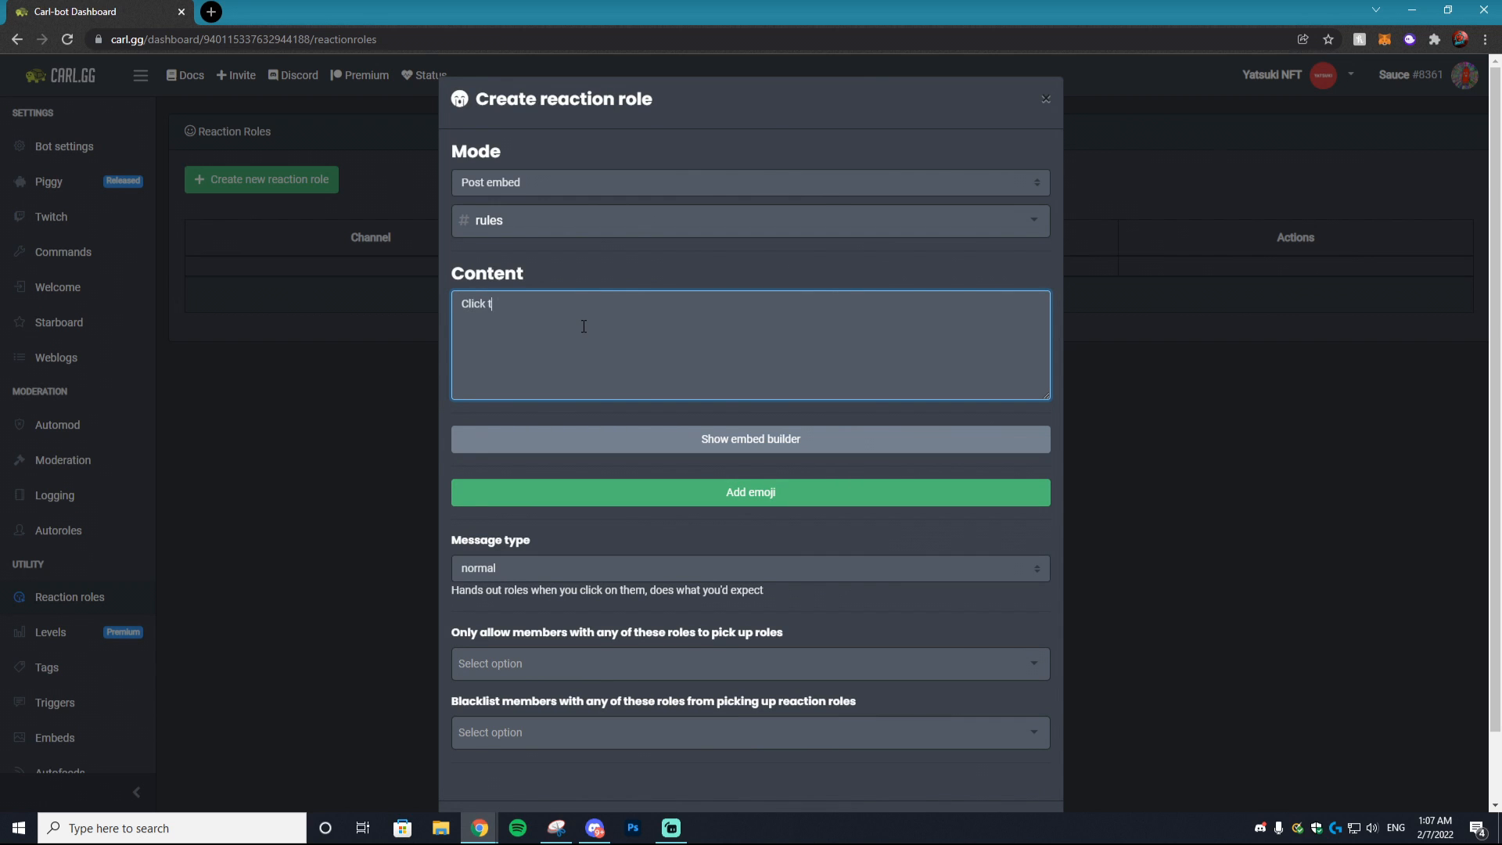
{"action": "left_click", "coordinate": [212, 11]}
{"action": "type", "text": "che"}
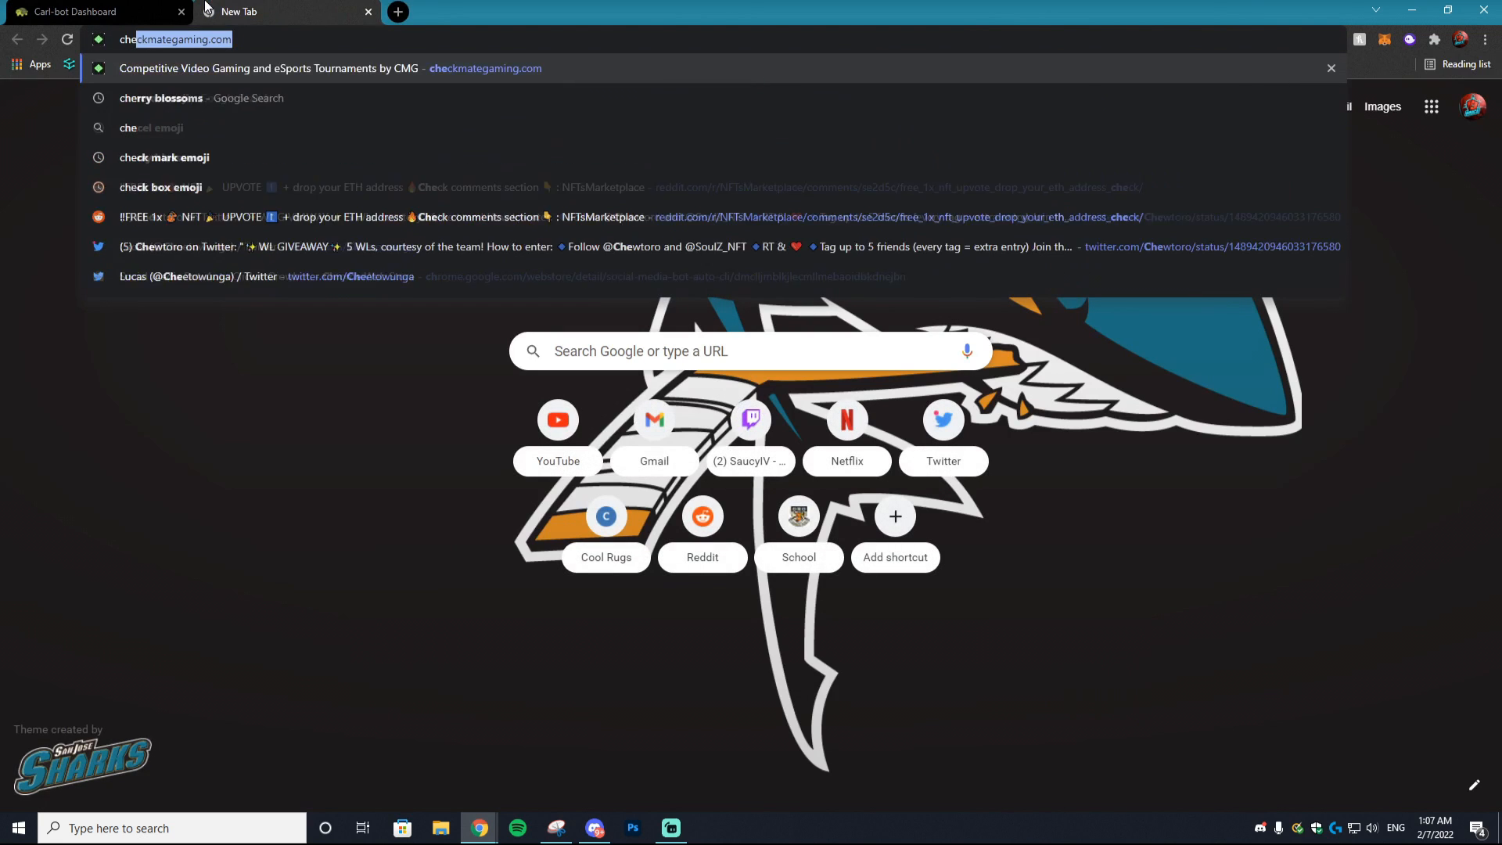
{"action": "type", "text": "ckmark emoji"}
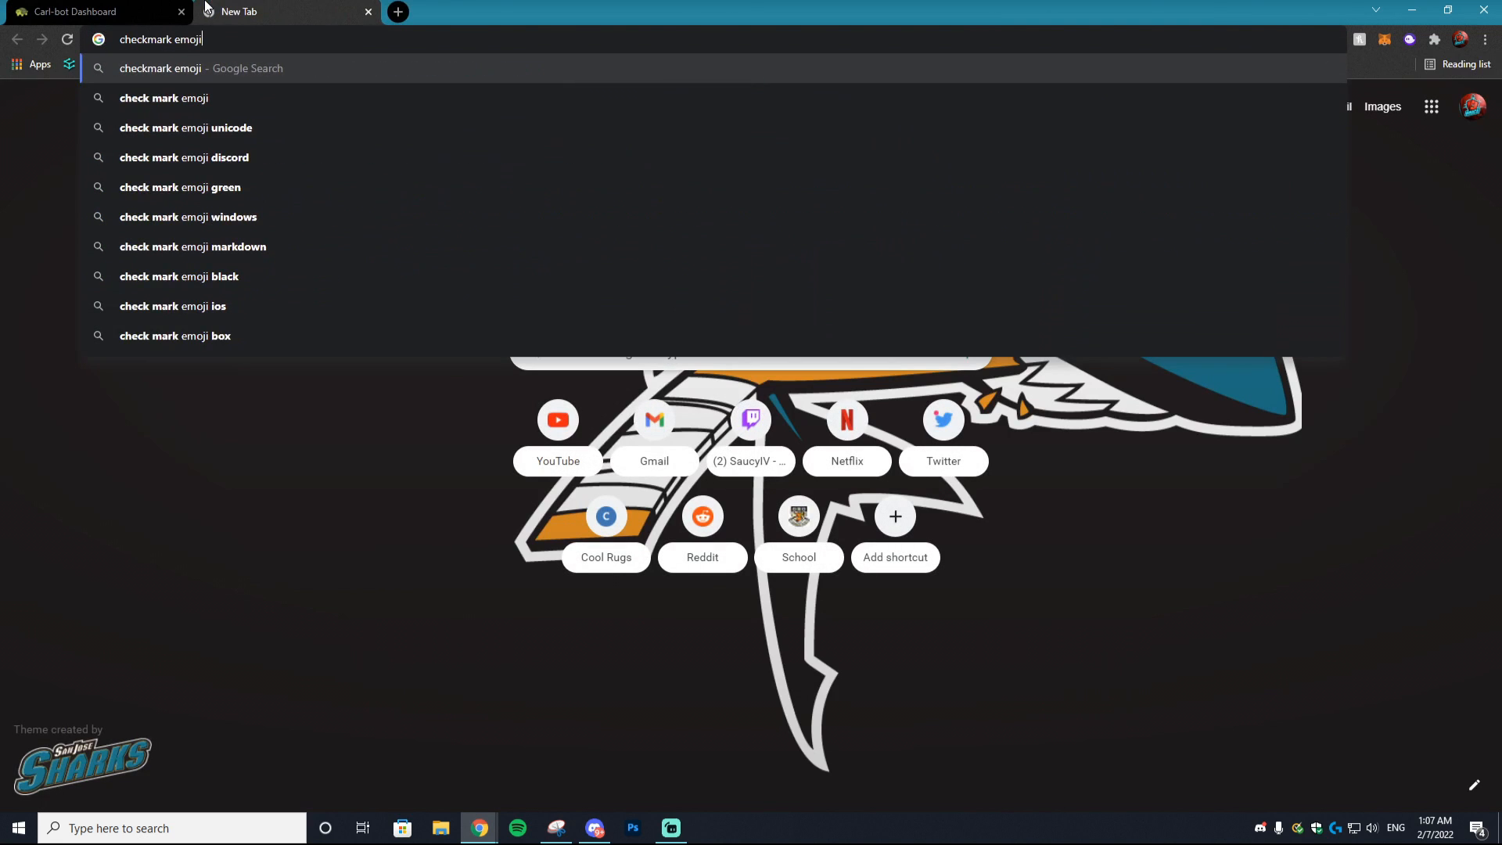
{"action": "key", "text": "Return"}
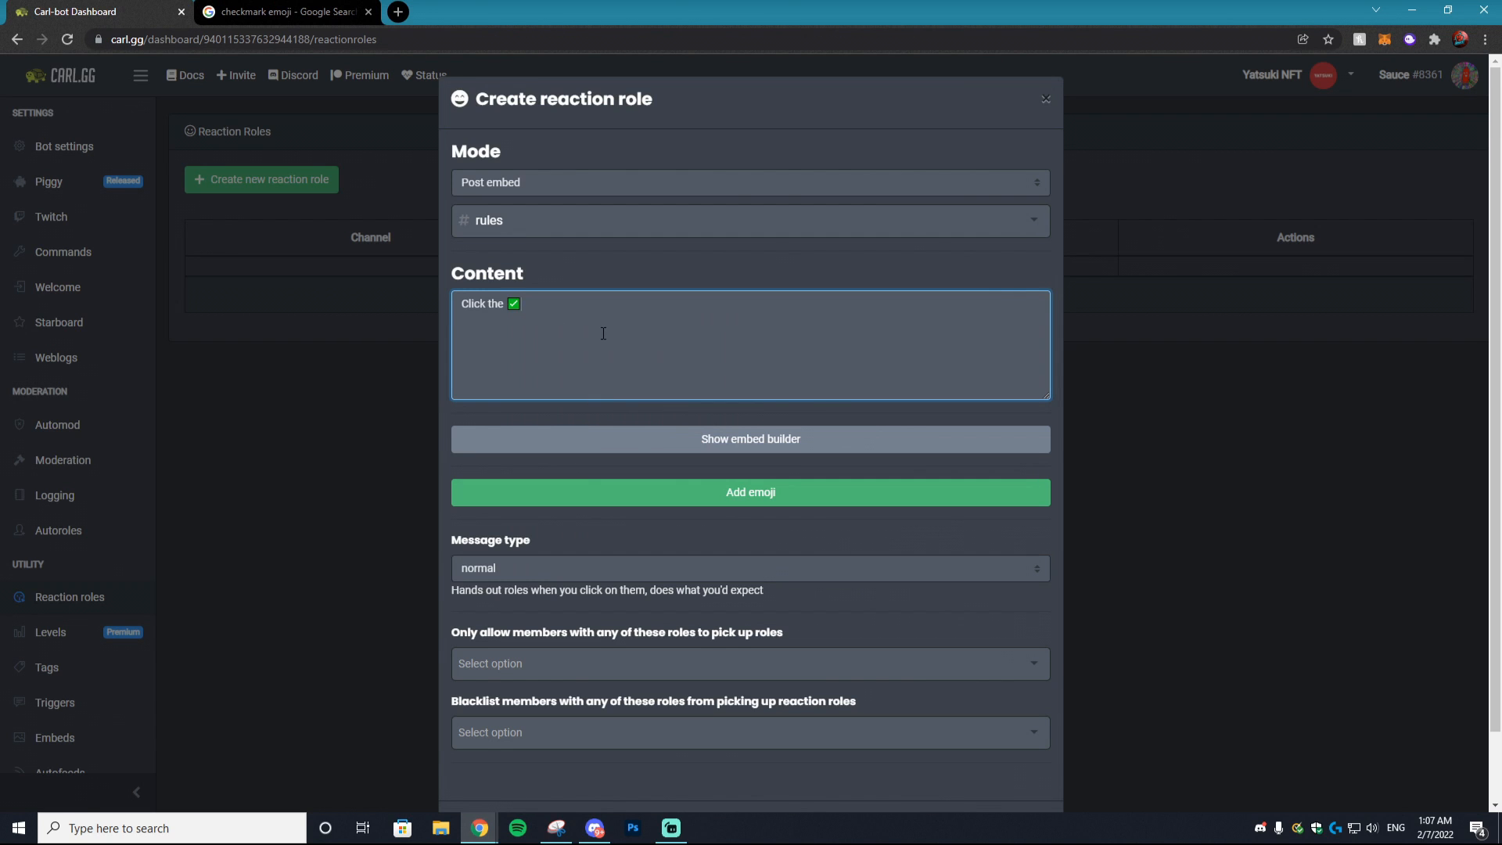
{"action": "type", "text": "to gain access to"}
{"action": "type", "text": " the rest of the server!"}
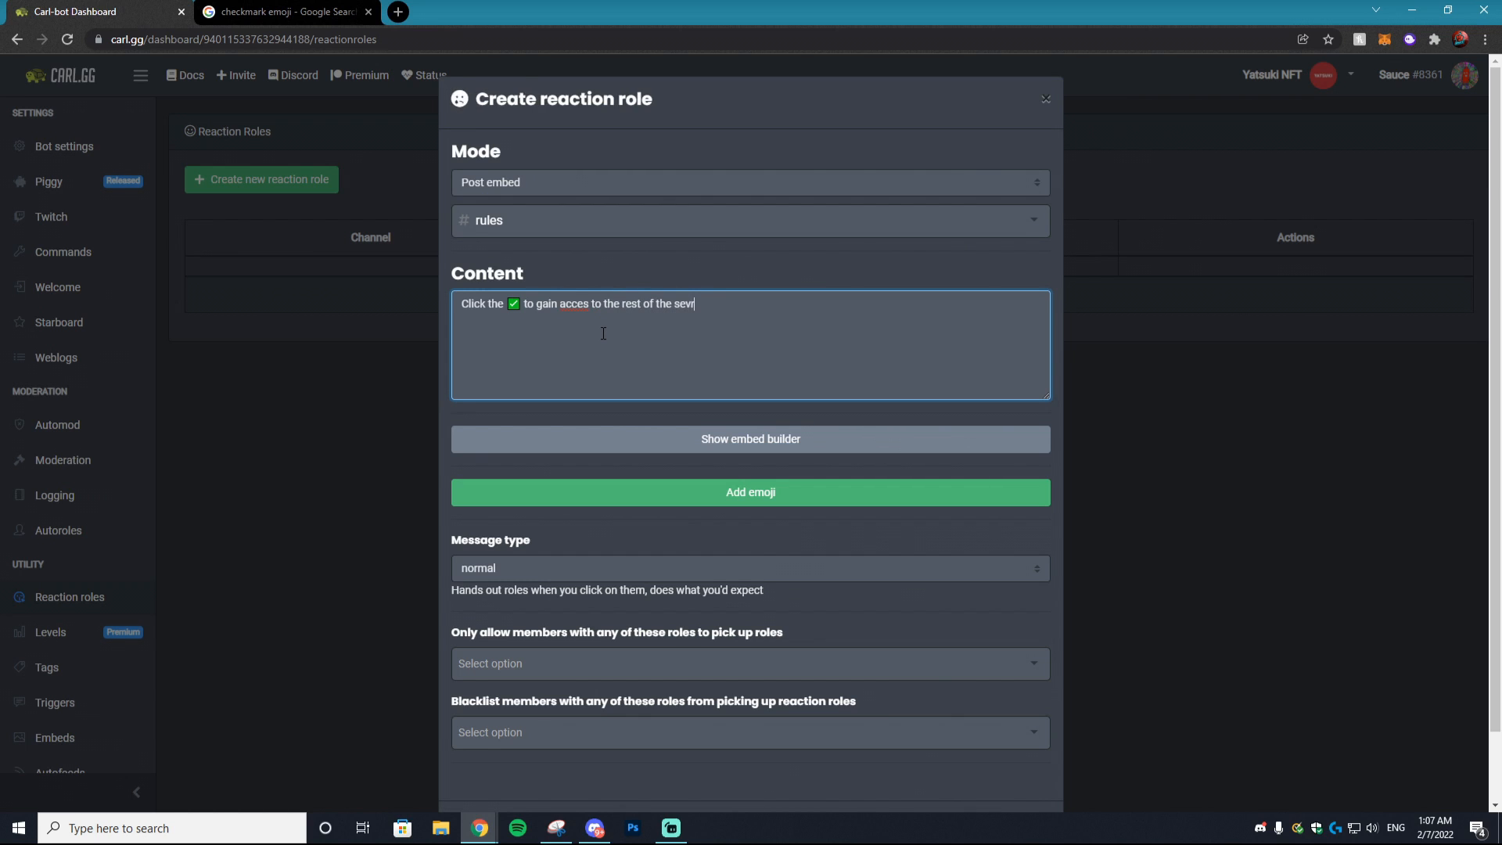
- Check the reaction role's channel choices, and switch to Discord to create the "✅ | verify" channel in the Welcome category
{"action": "left_click", "coordinate": [562, 214]}
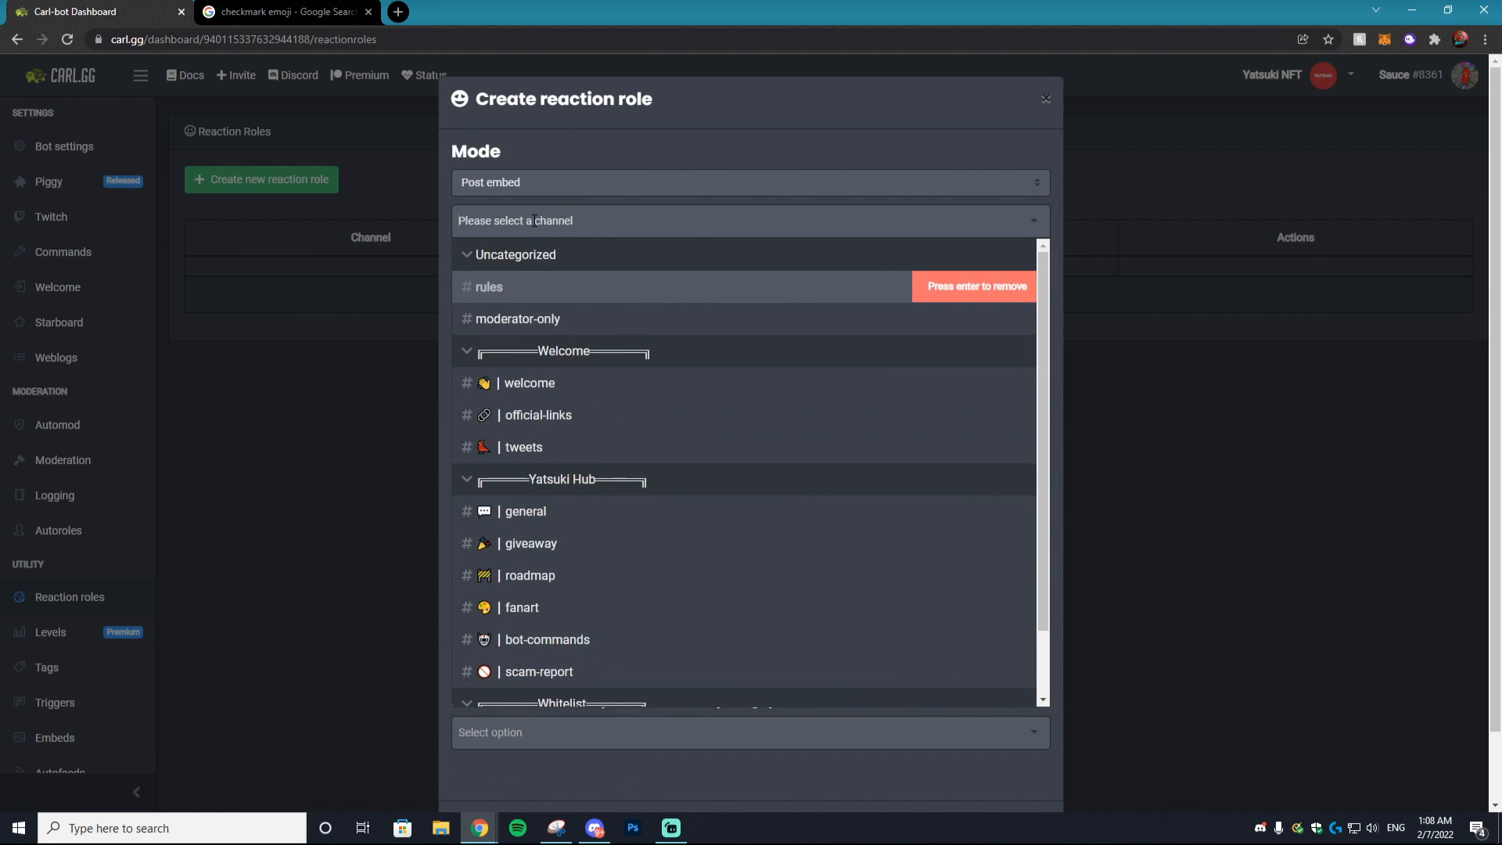
{"action": "left_click", "coordinate": [615, 147]}
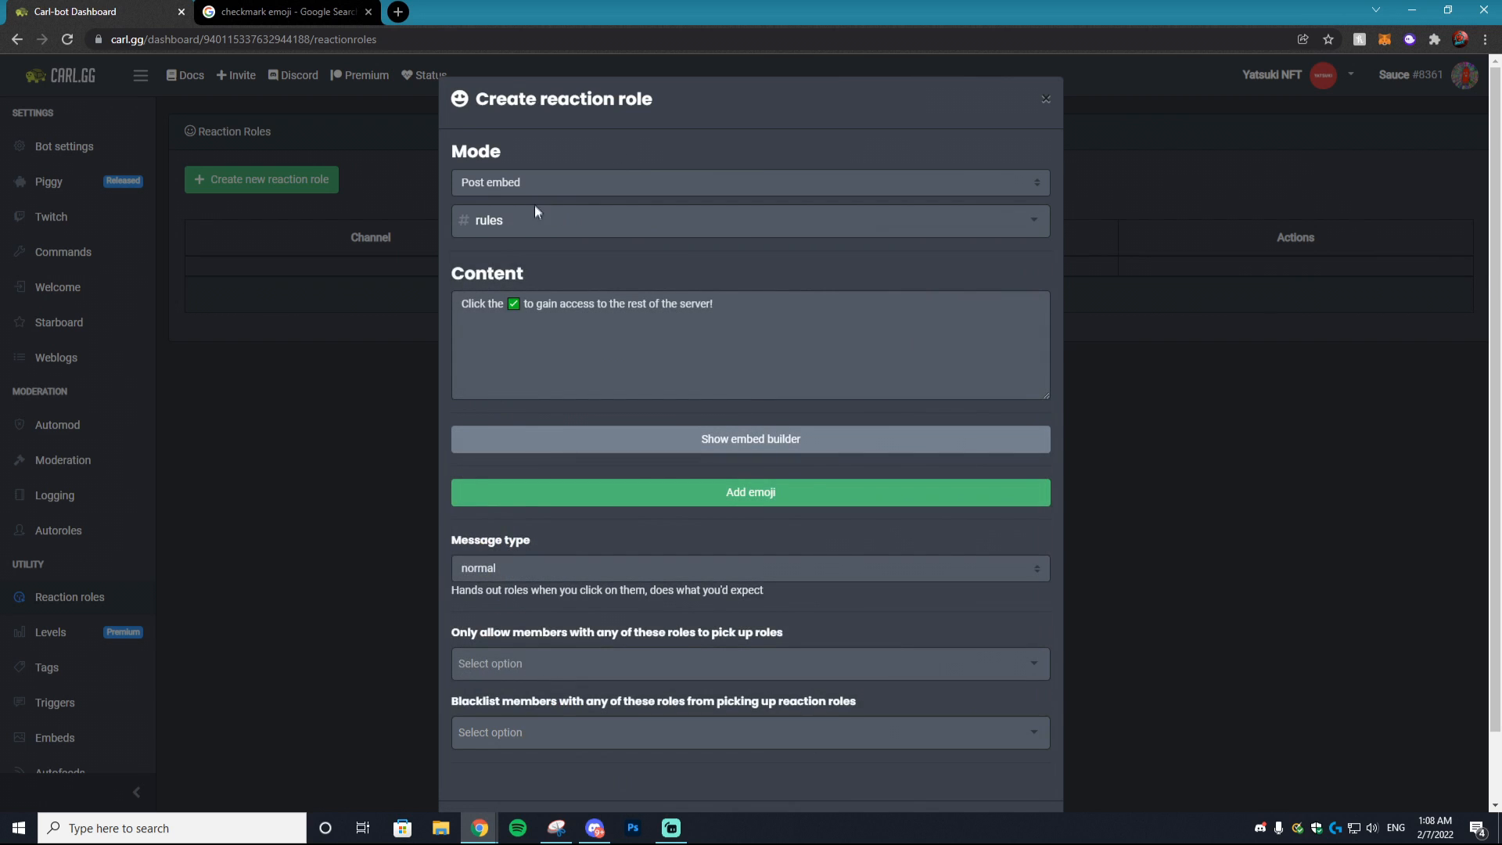
{"action": "left_click", "coordinate": [514, 223]}
{"action": "left_click", "coordinate": [588, 152]}
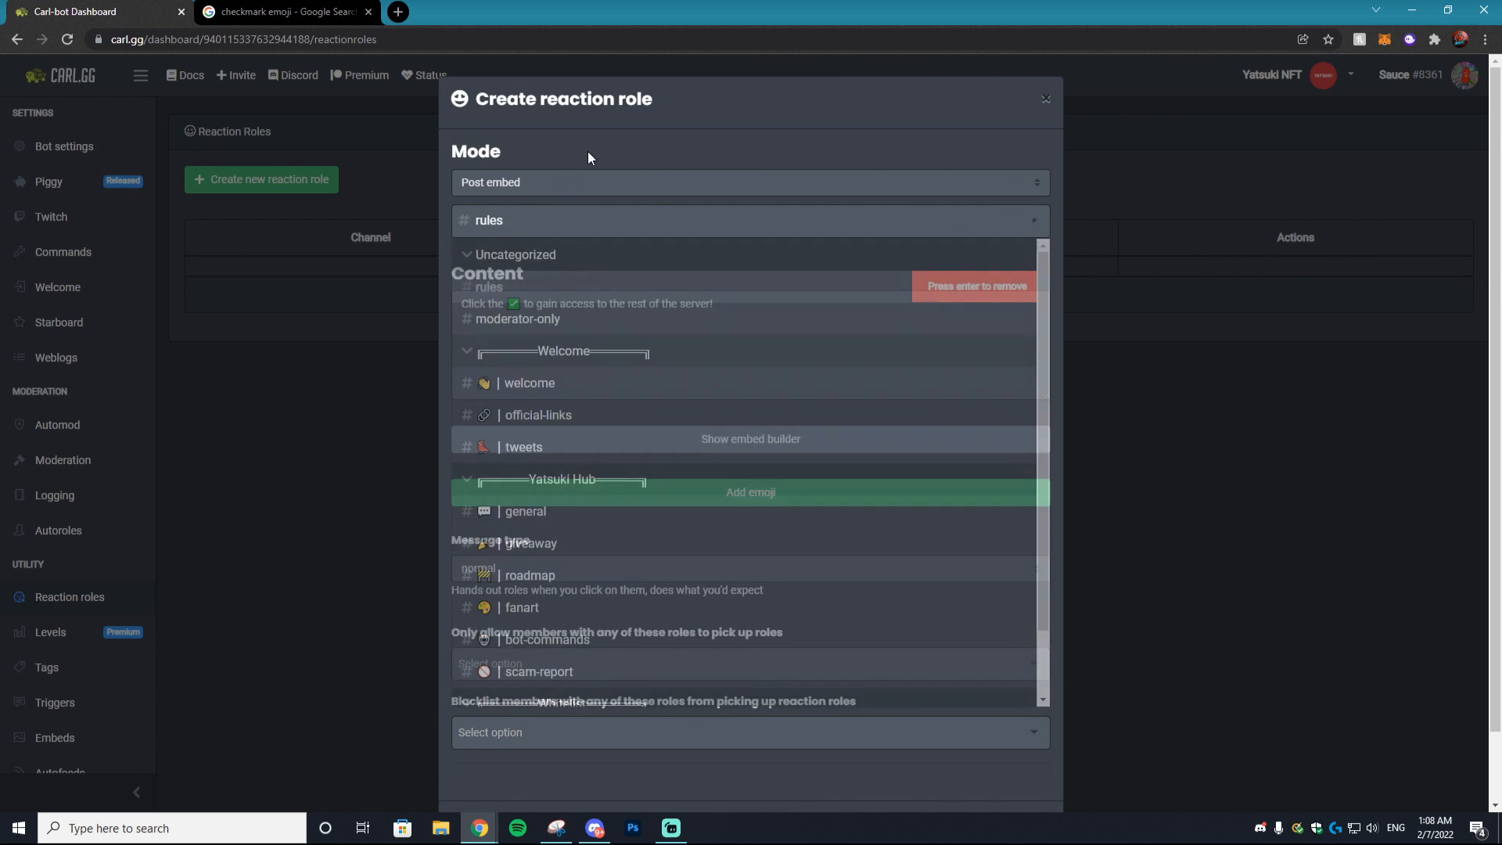
{"action": "left_click", "coordinate": [595, 827]}
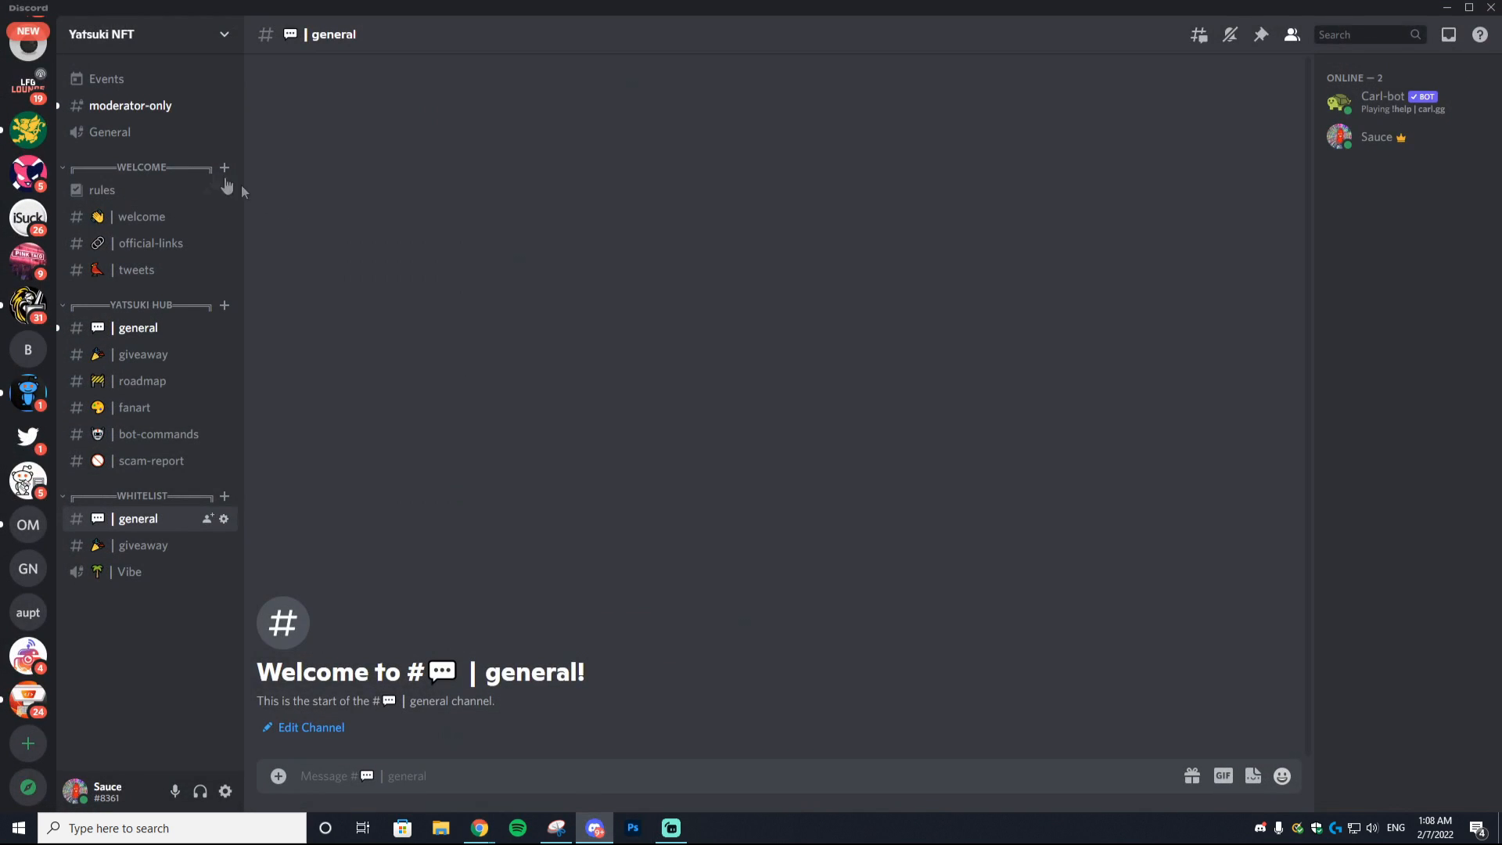
{"action": "left_click", "coordinate": [225, 166]}
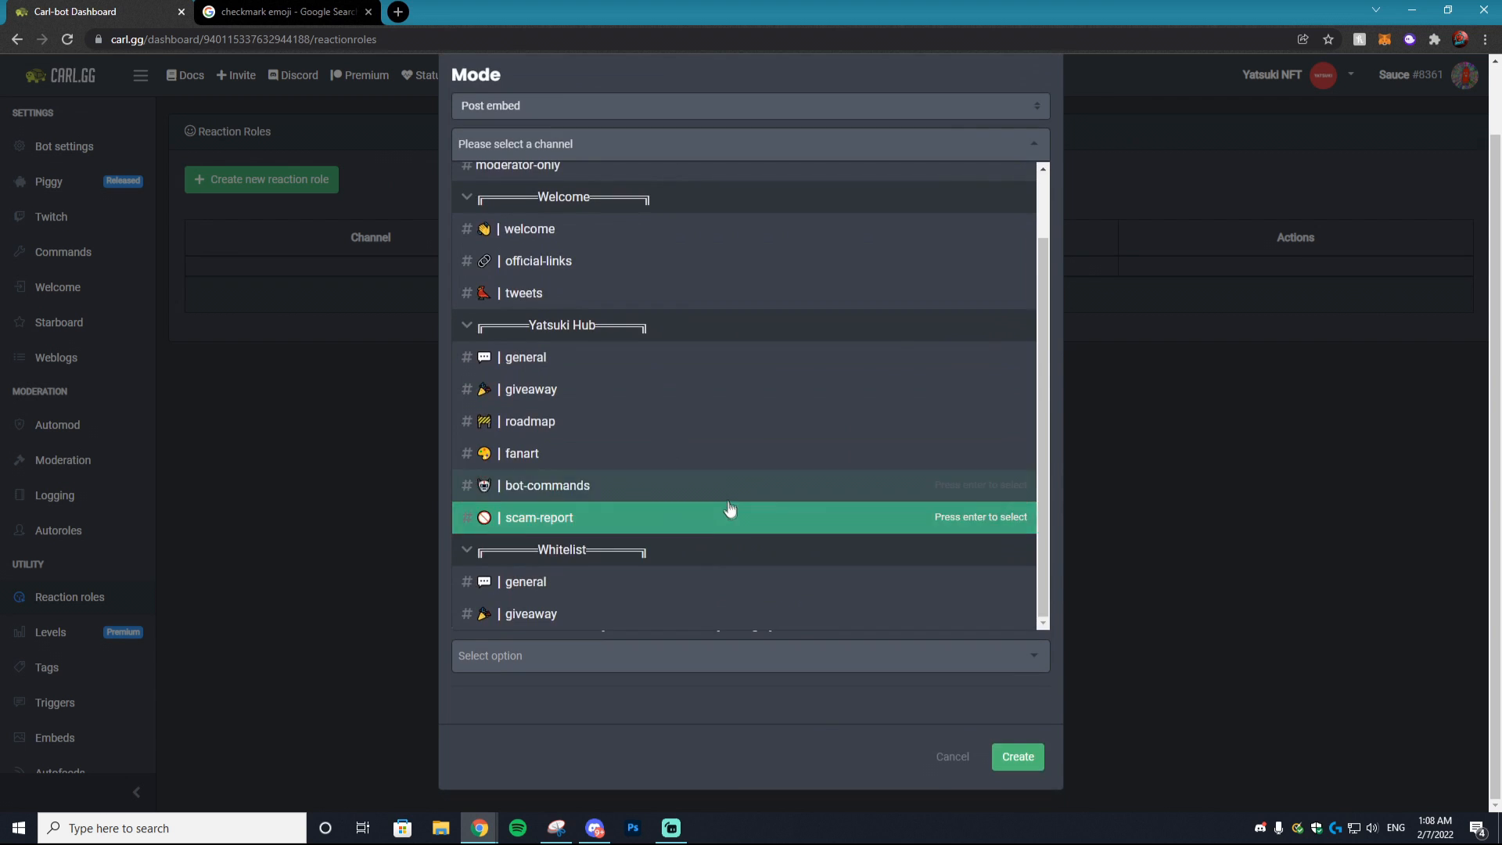
- Look for the verify channel in the reaction role's channel choices, discard the draft, and reload the Carl-bot dashboard
{"action": "scroll", "coordinate": [726, 506], "scroll_direction": "up", "scroll_amount": 2}
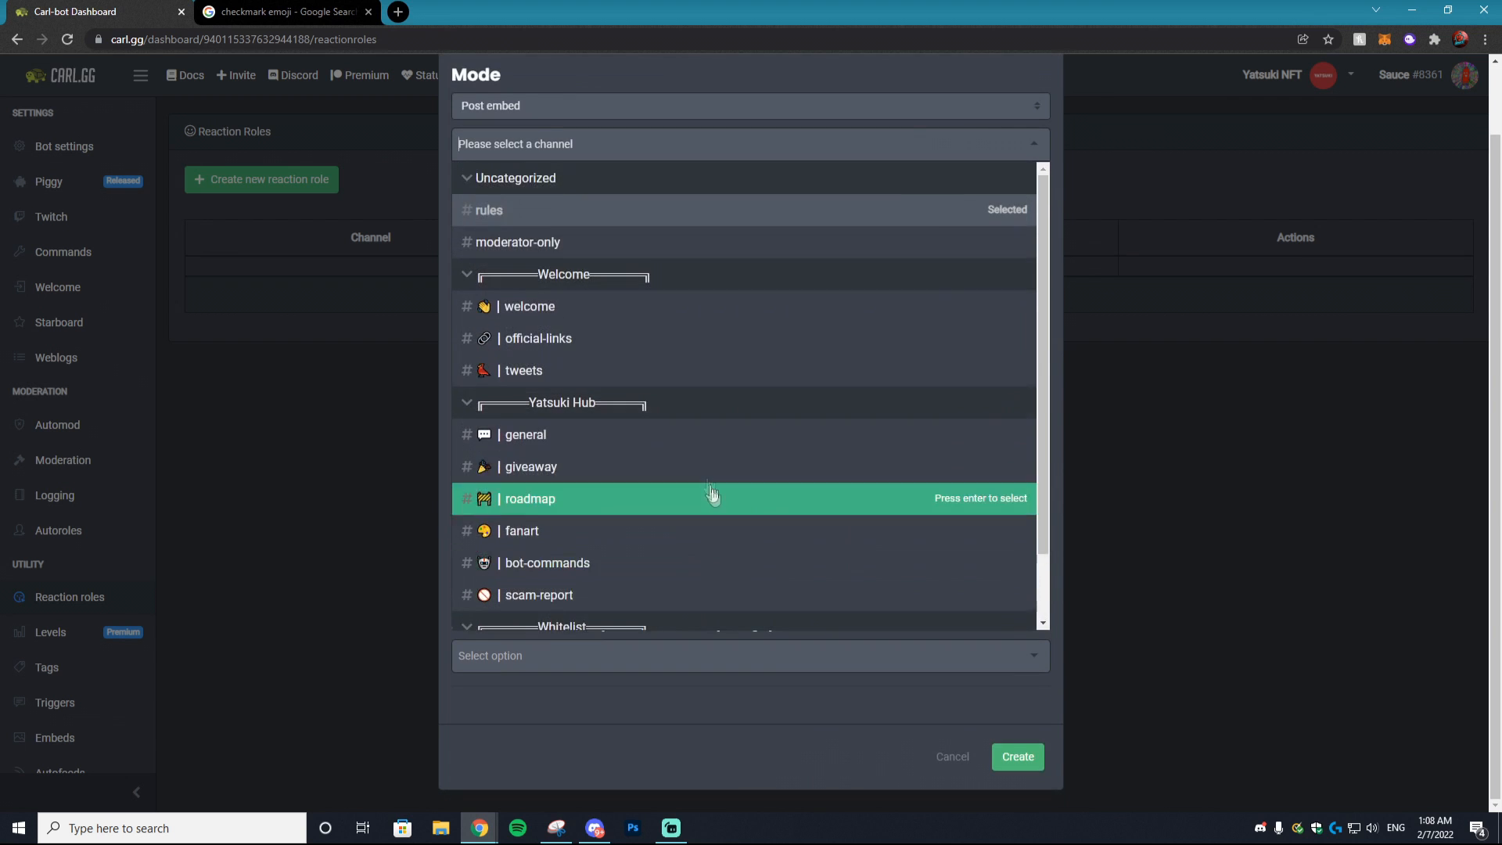
{"action": "scroll", "coordinate": [594, 407], "scroll_direction": "down", "scroll_amount": 1}
{"action": "scroll", "coordinate": [543, 359], "scroll_direction": "up", "scroll_amount": 2}
{"action": "left_click", "coordinate": [532, 288]}
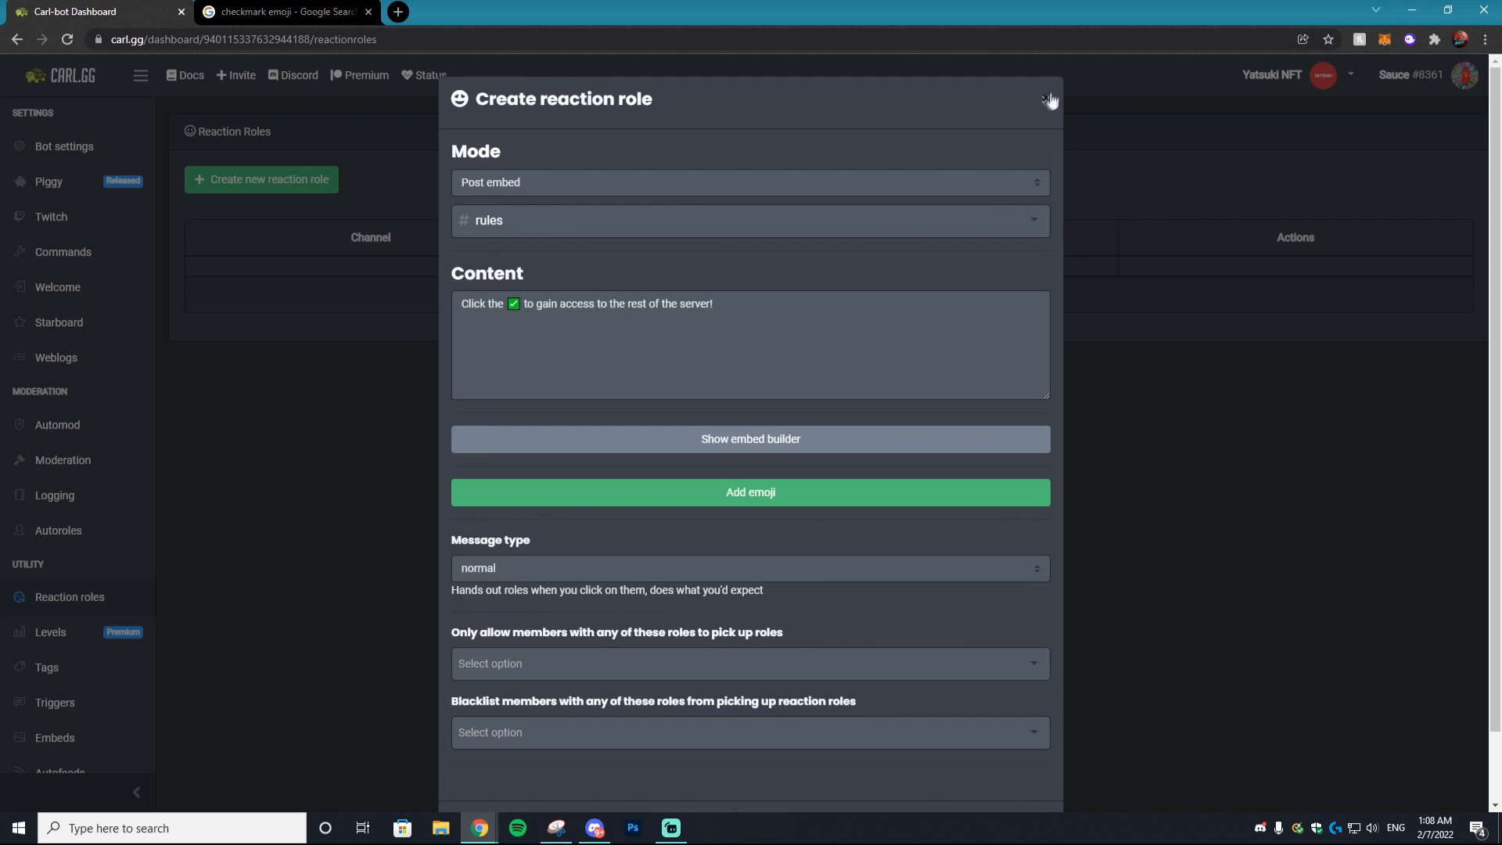
{"action": "left_click", "coordinate": [1045, 99]}
{"action": "left_click", "coordinate": [68, 39]}
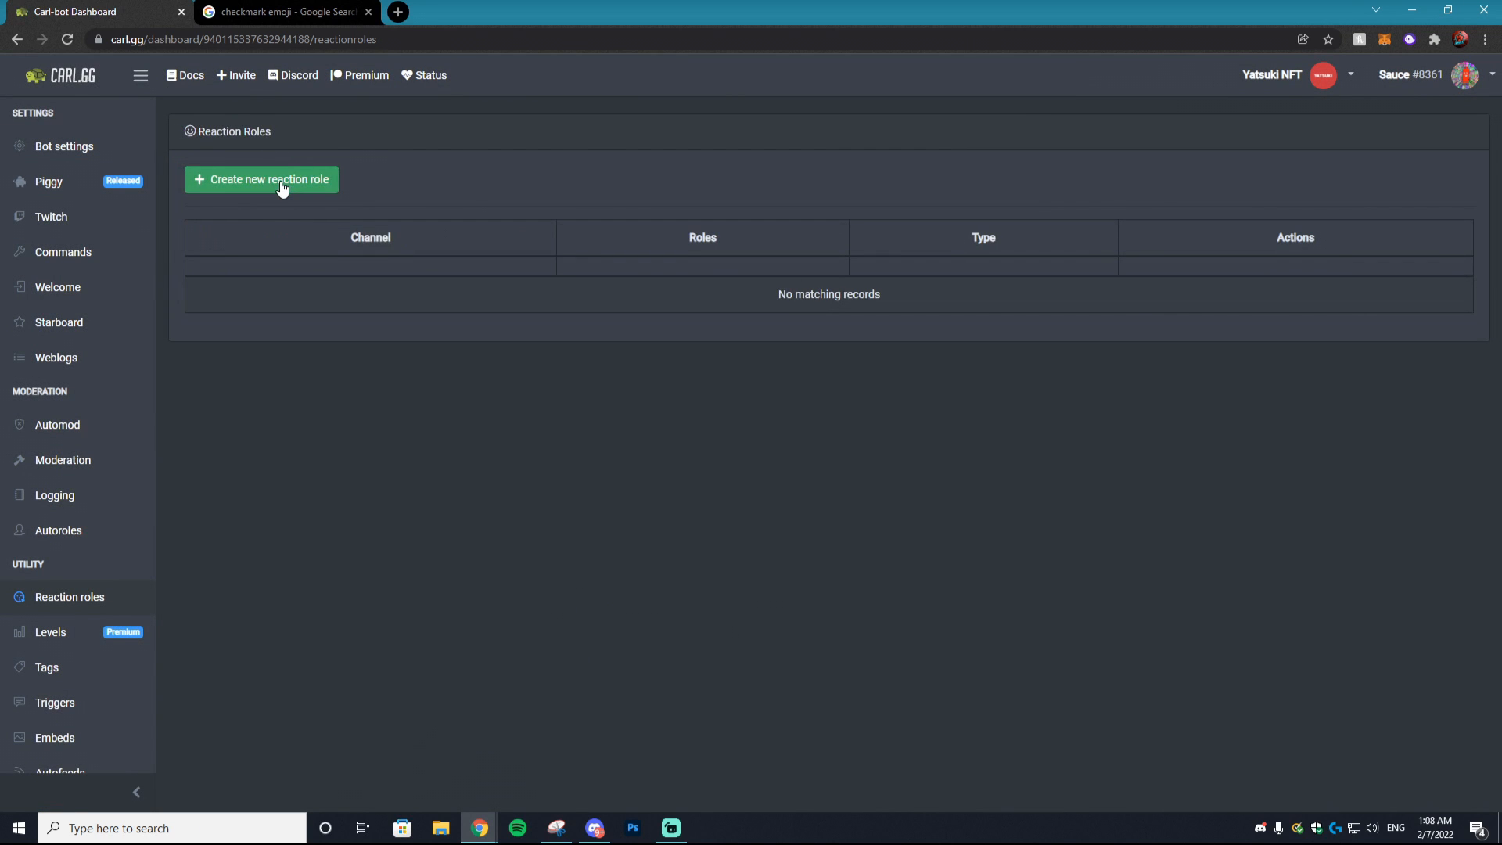
- Create a reaction role for the "✅ | verify" channel with the content "Click the ✅ to gain access to the rest of the server!"
{"action": "left_click", "coordinate": [281, 187]}
{"action": "left_click", "coordinate": [586, 220]}
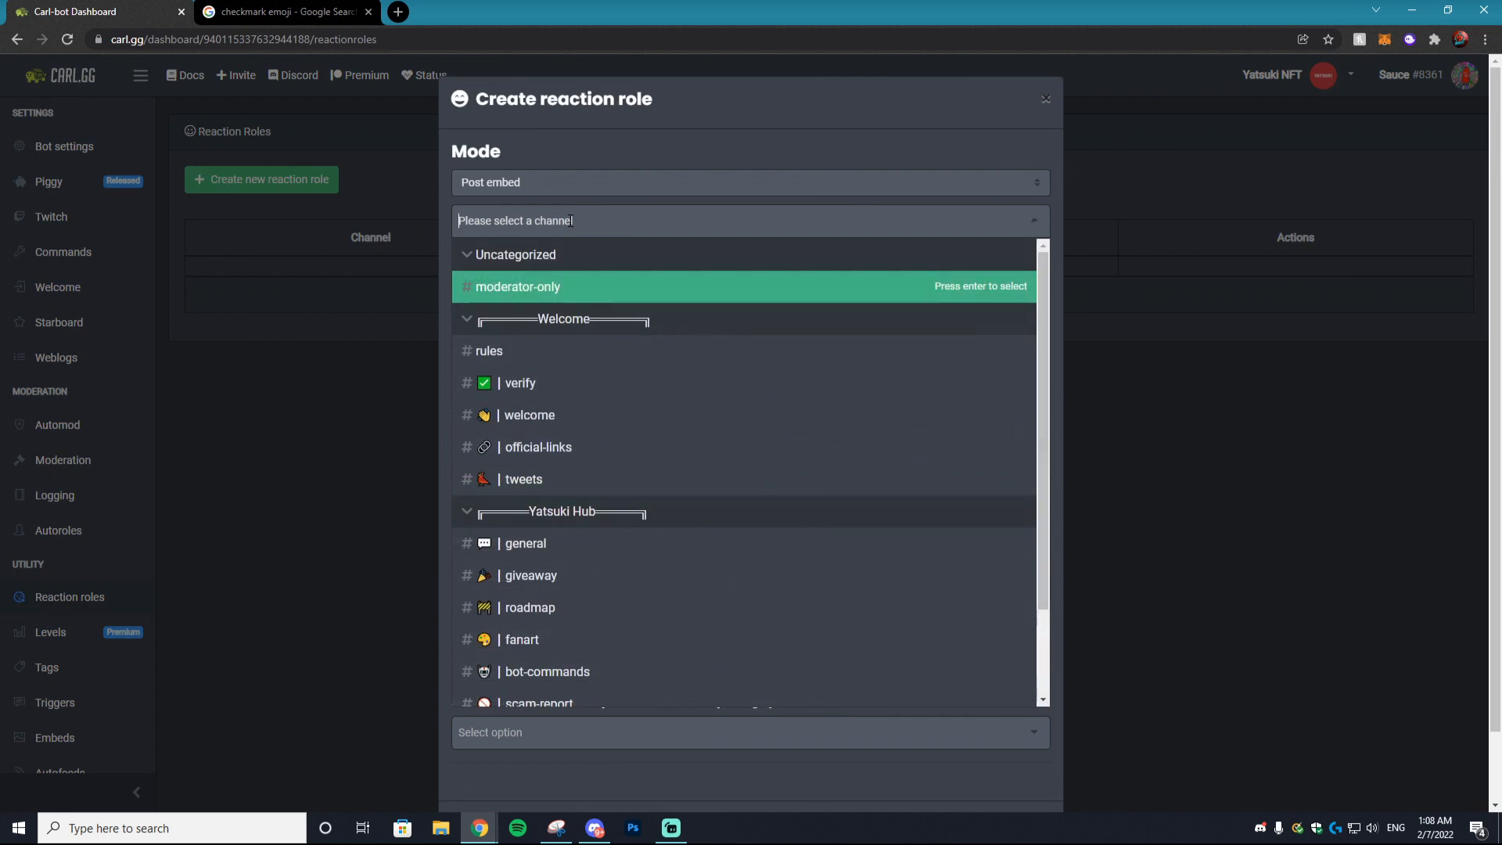
{"action": "left_click", "coordinate": [595, 397]}
{"action": "left_click", "coordinate": [578, 339]}
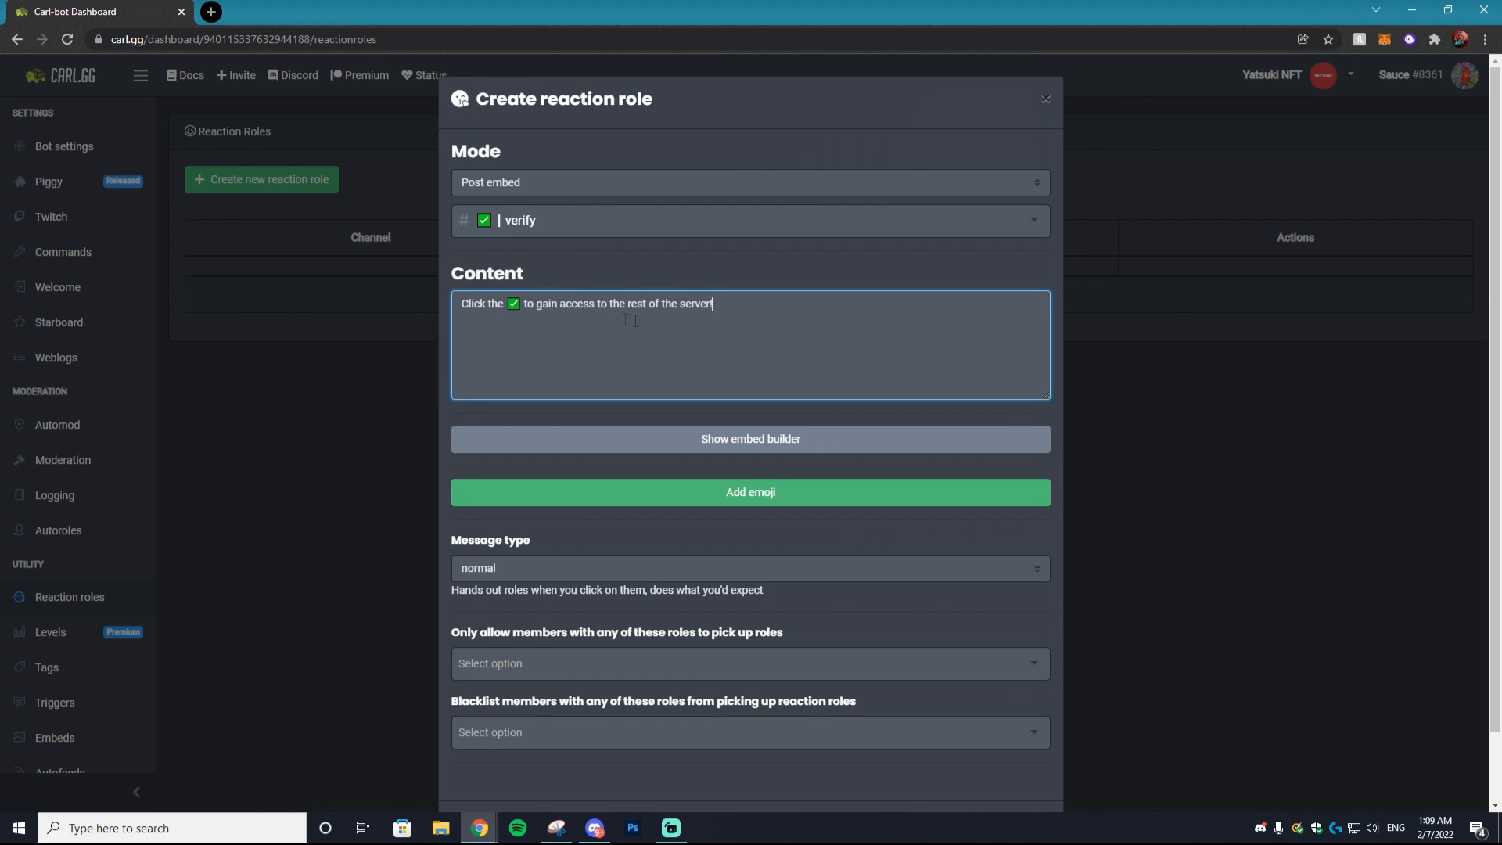
- Add the green checkmark emoji linked to the Verified role, and create the reaction role with the normal message type
{"action": "scroll", "coordinate": [703, 373], "scroll_direction": "down", "scroll_amount": 1}
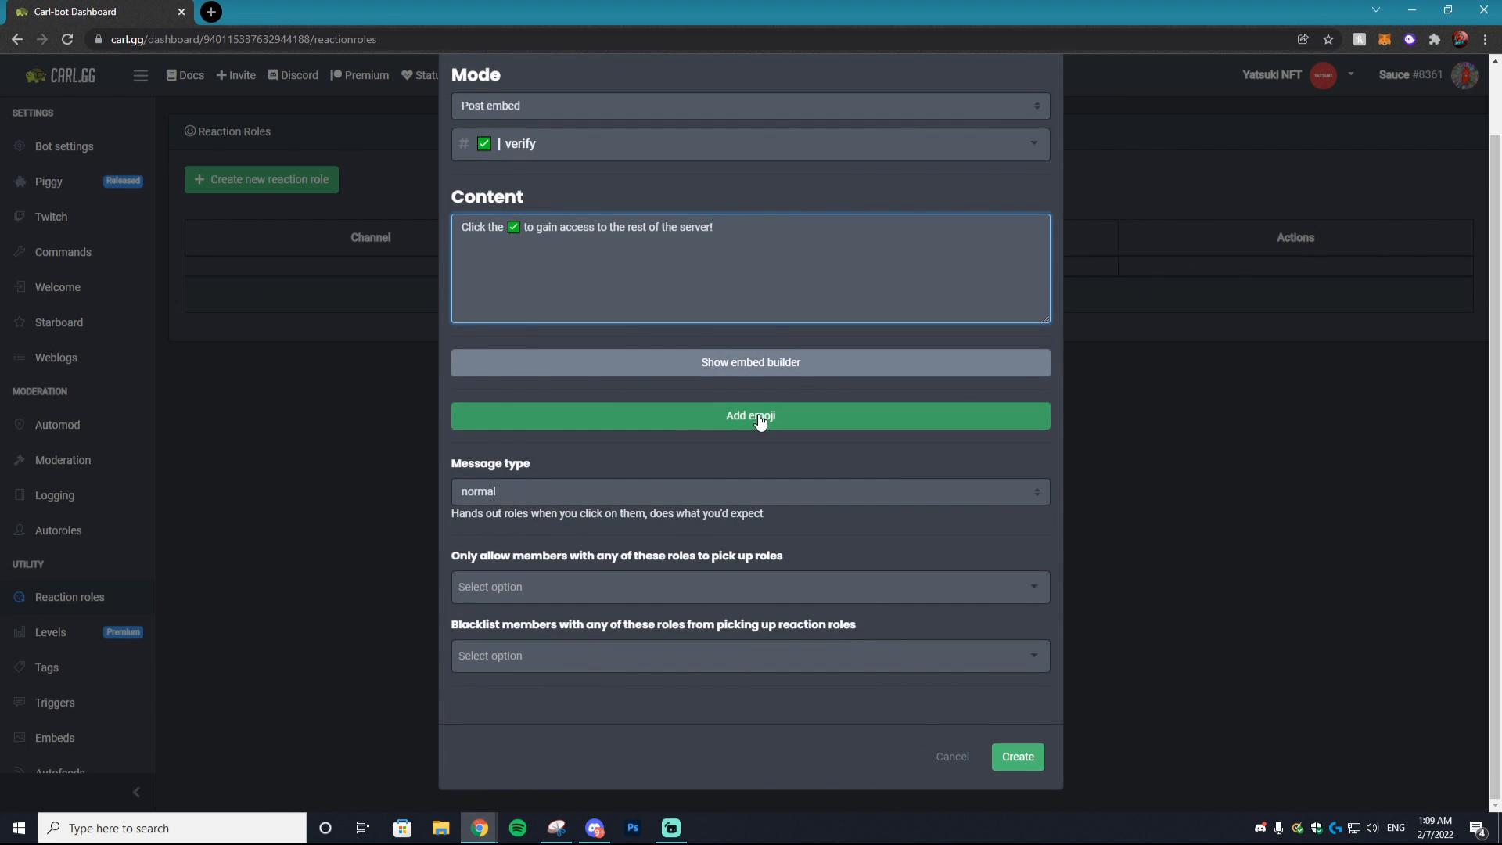
{"action": "left_click", "coordinate": [679, 422]}
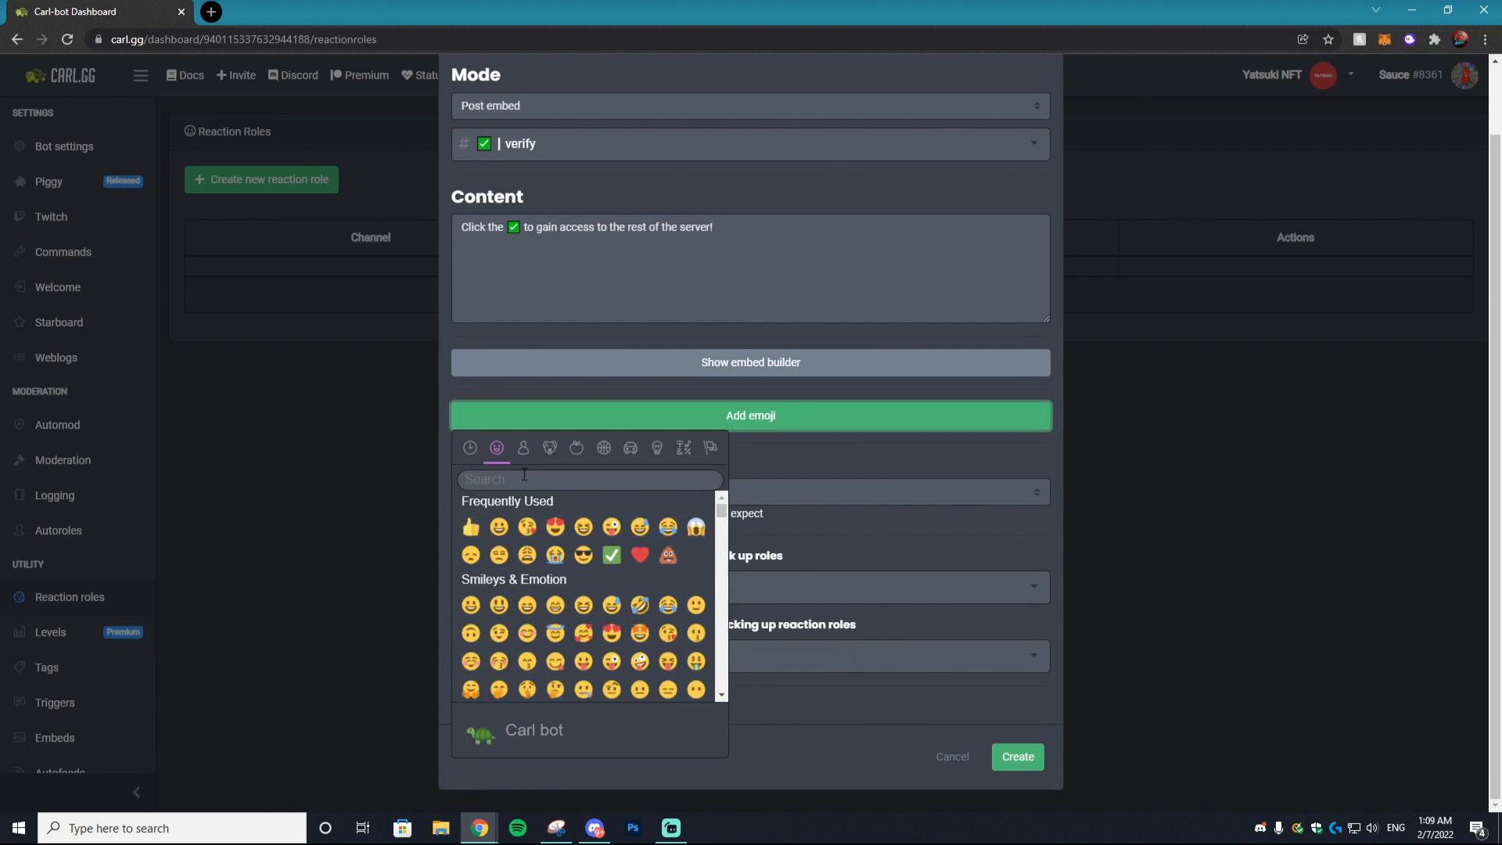
{"action": "left_click", "coordinate": [524, 475]}
{"action": "type", "text": "check"}
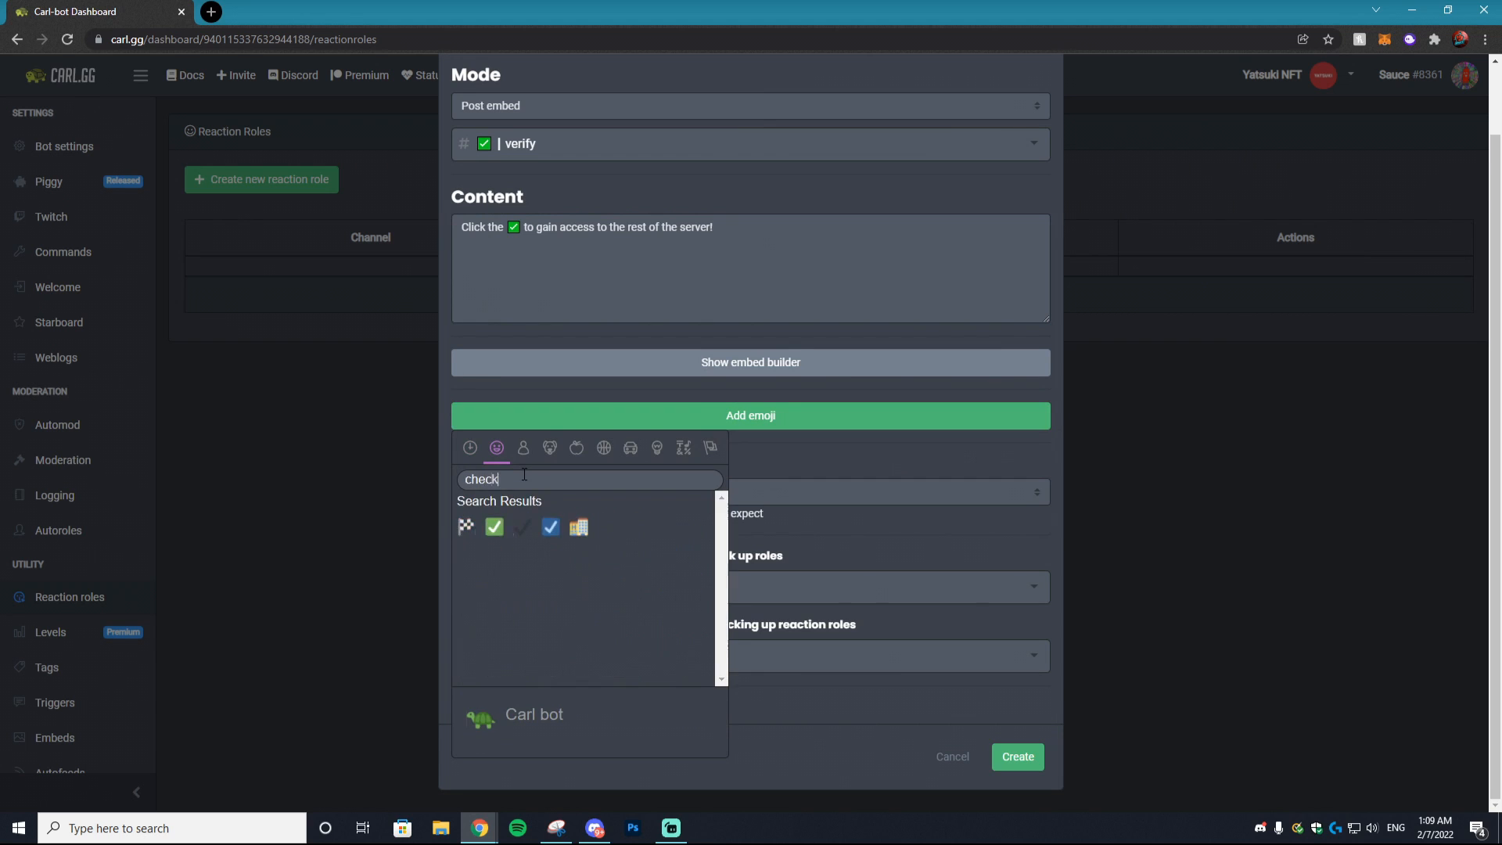
{"action": "left_click", "coordinate": [494, 526]}
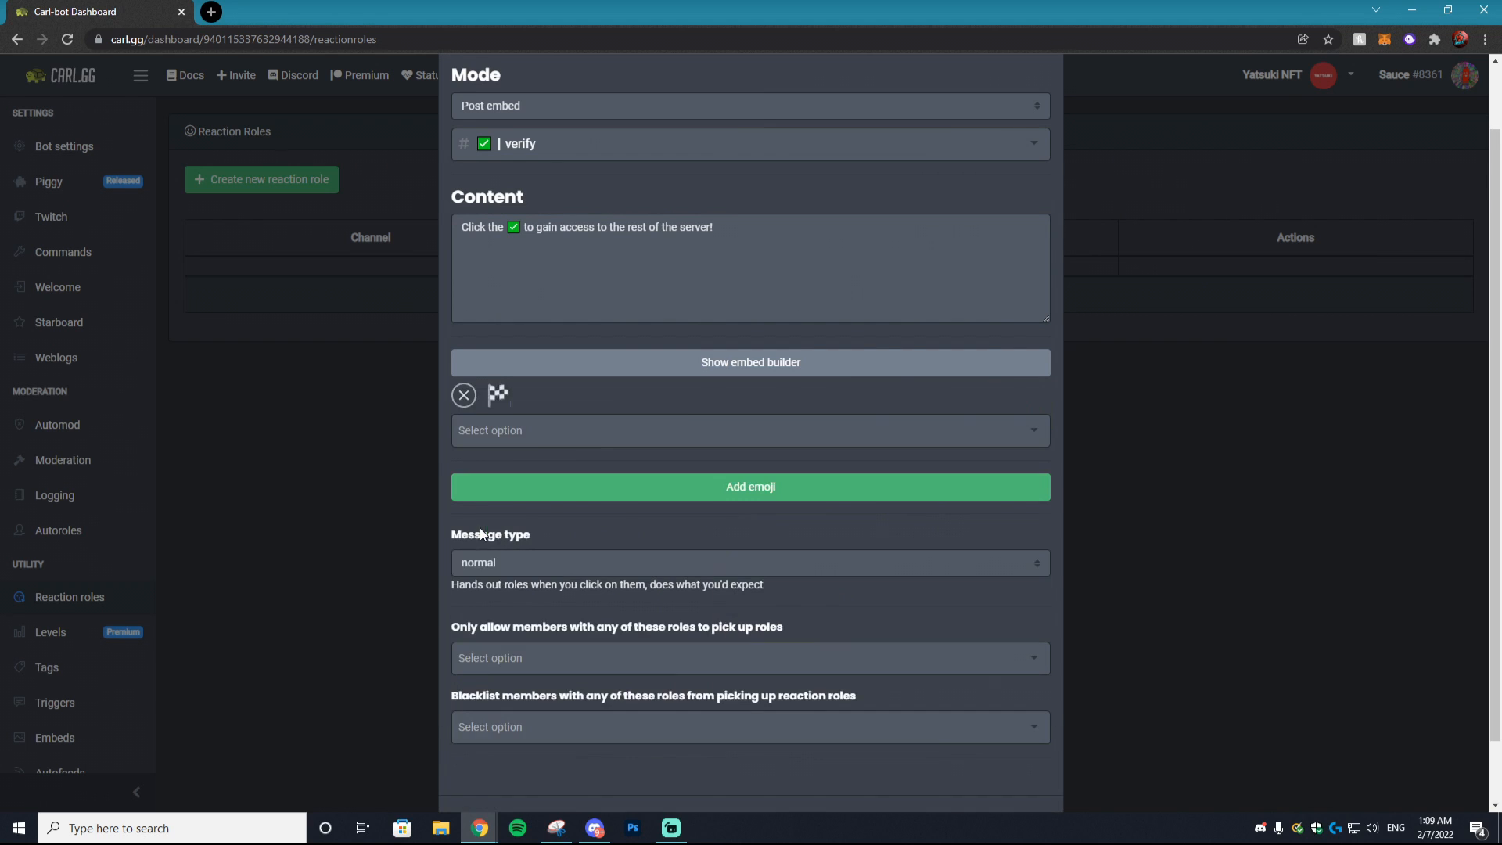
{"action": "left_click", "coordinate": [568, 434]}
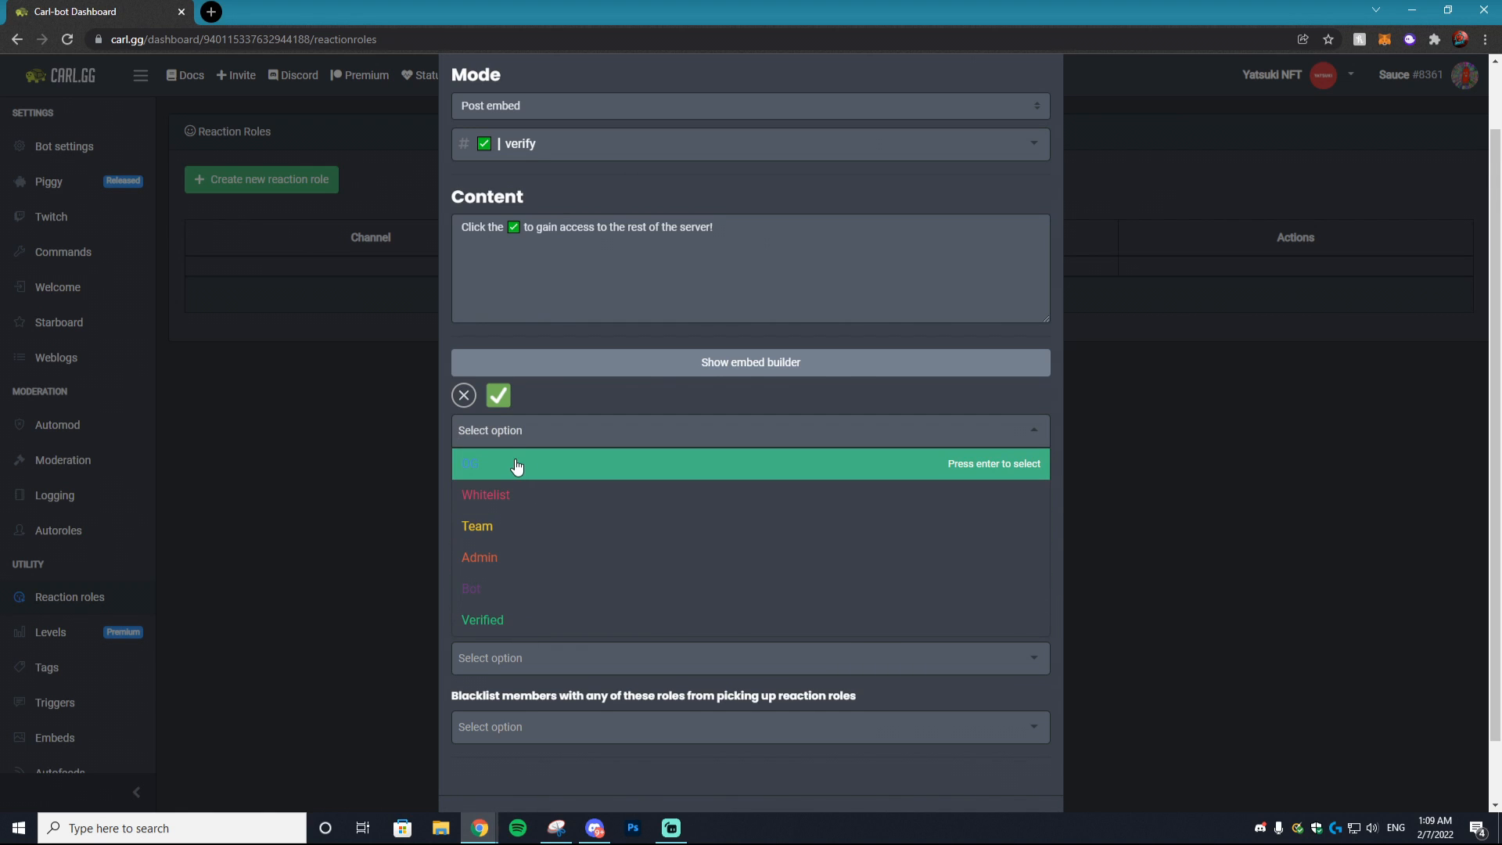
{"action": "left_click", "coordinate": [526, 628]}
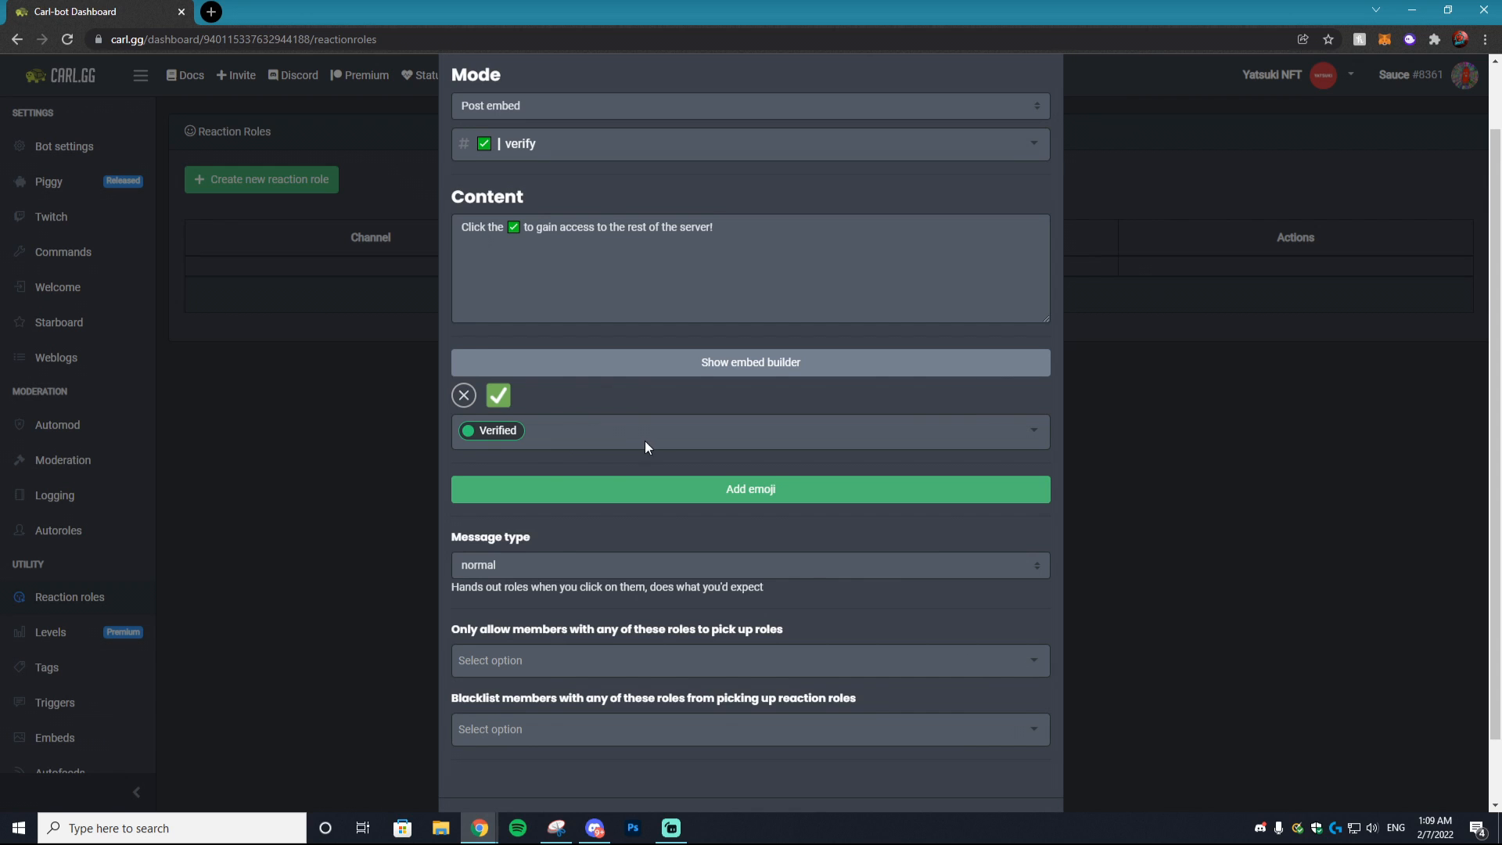
{"action": "scroll", "coordinate": [751, 506], "scroll_direction": "up", "scroll_amount": 1}
{"action": "scroll", "coordinate": [871, 682], "scroll_direction": "down", "scroll_amount": 3}
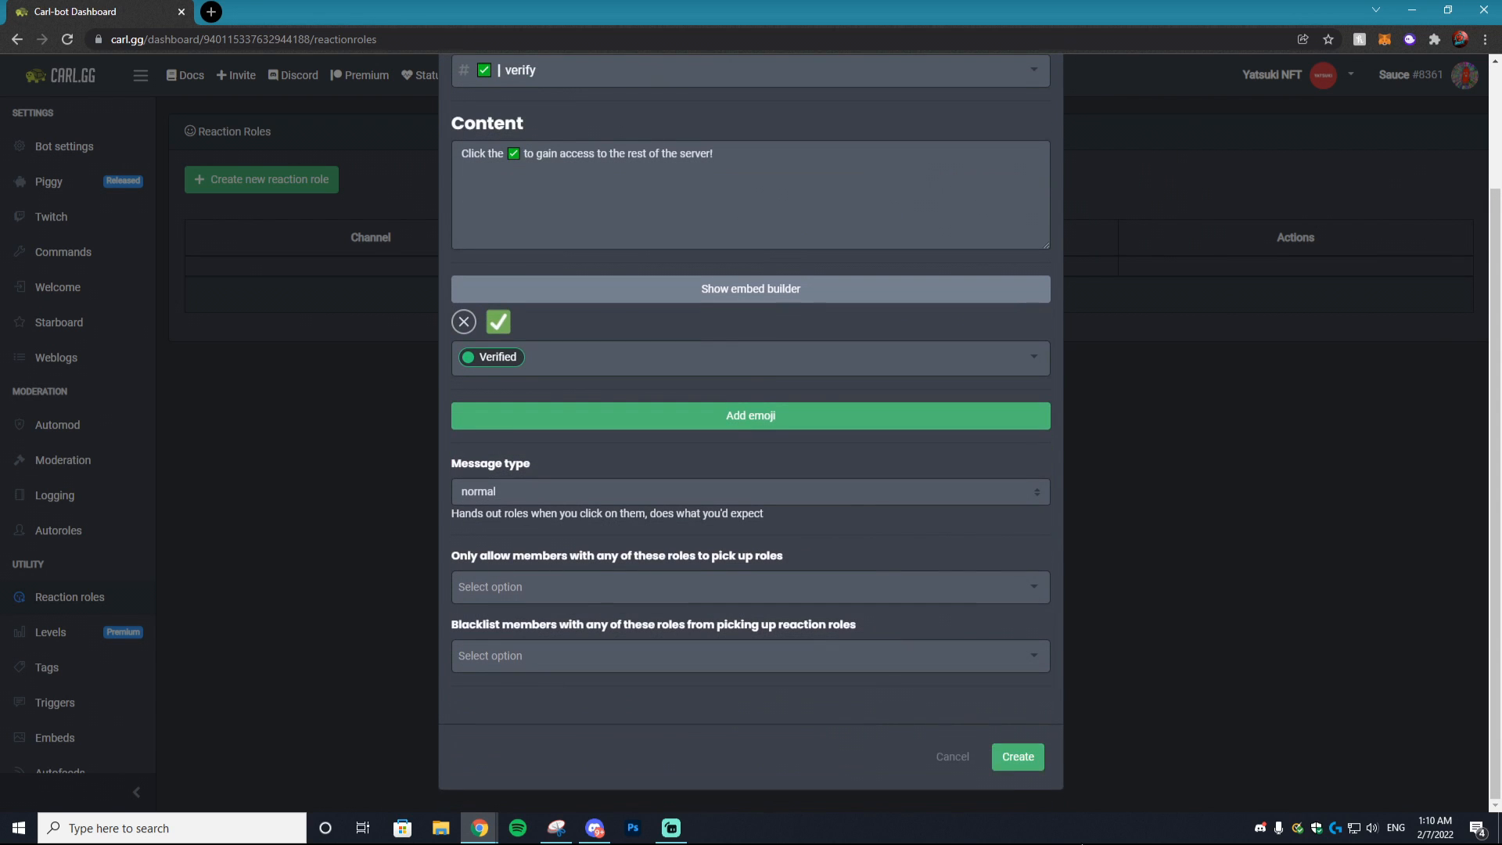
{"action": "left_click", "coordinate": [1026, 765]}
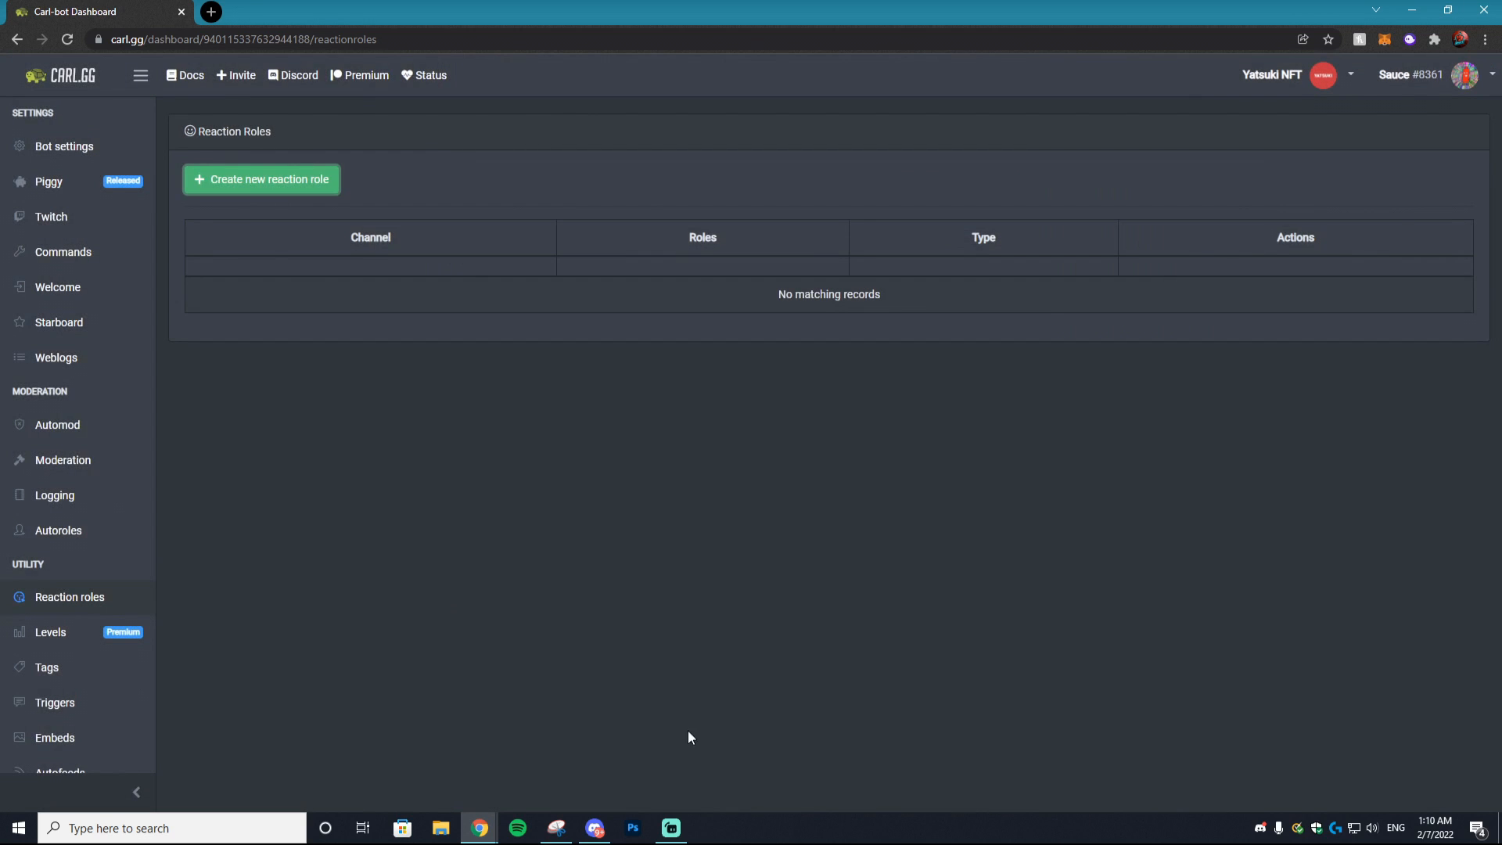
- Switch to Discord and delete Carl-bot's message about additional permissions from the verify channel
{"action": "key", "text": "alt+Tab"}
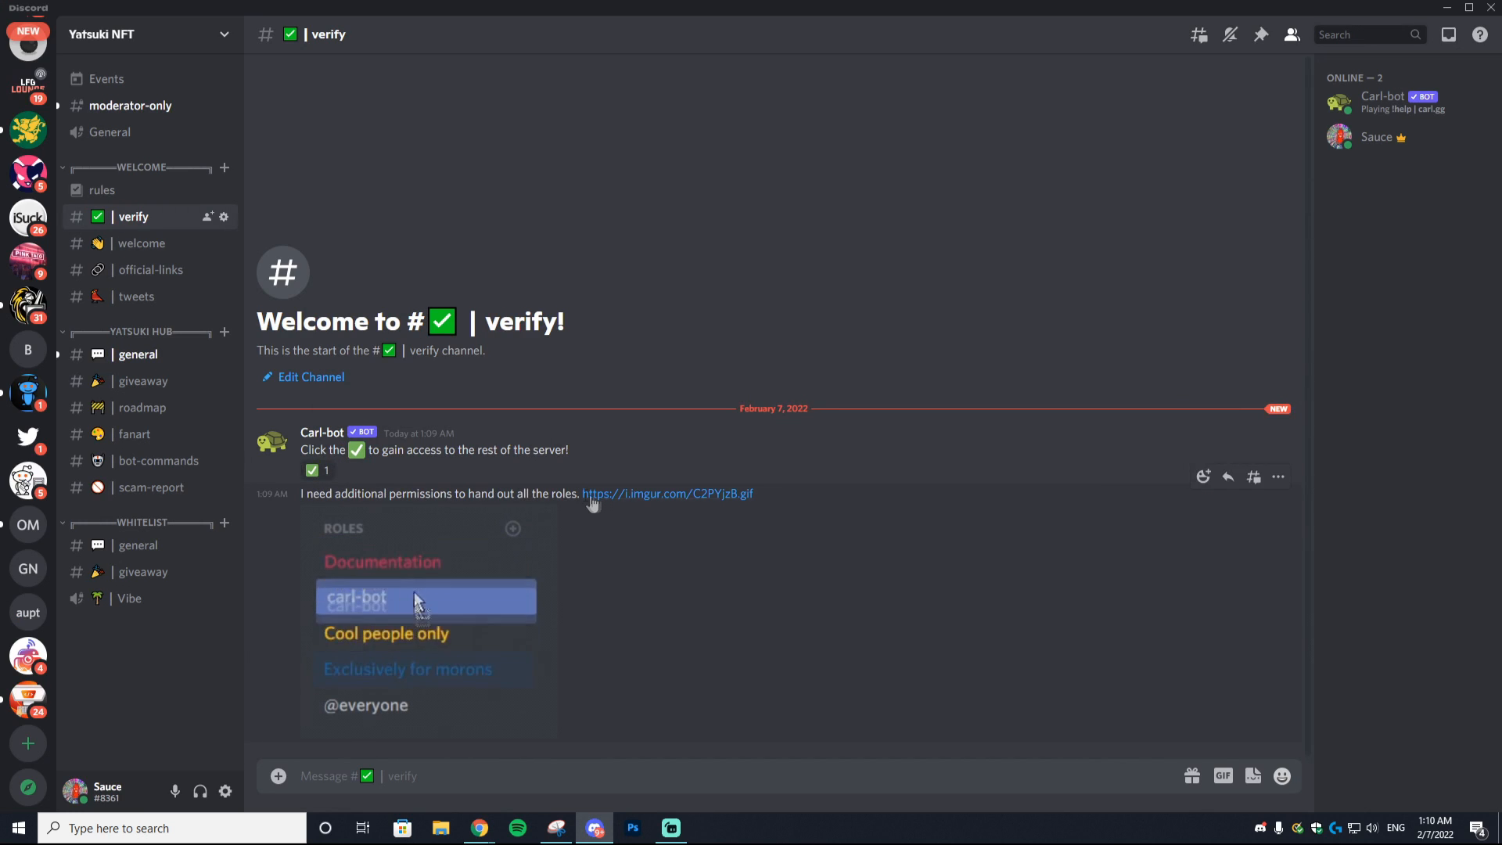
{"action": "left_click", "coordinate": [1278, 479]}
{"action": "left_click", "coordinate": [1130, 642]}
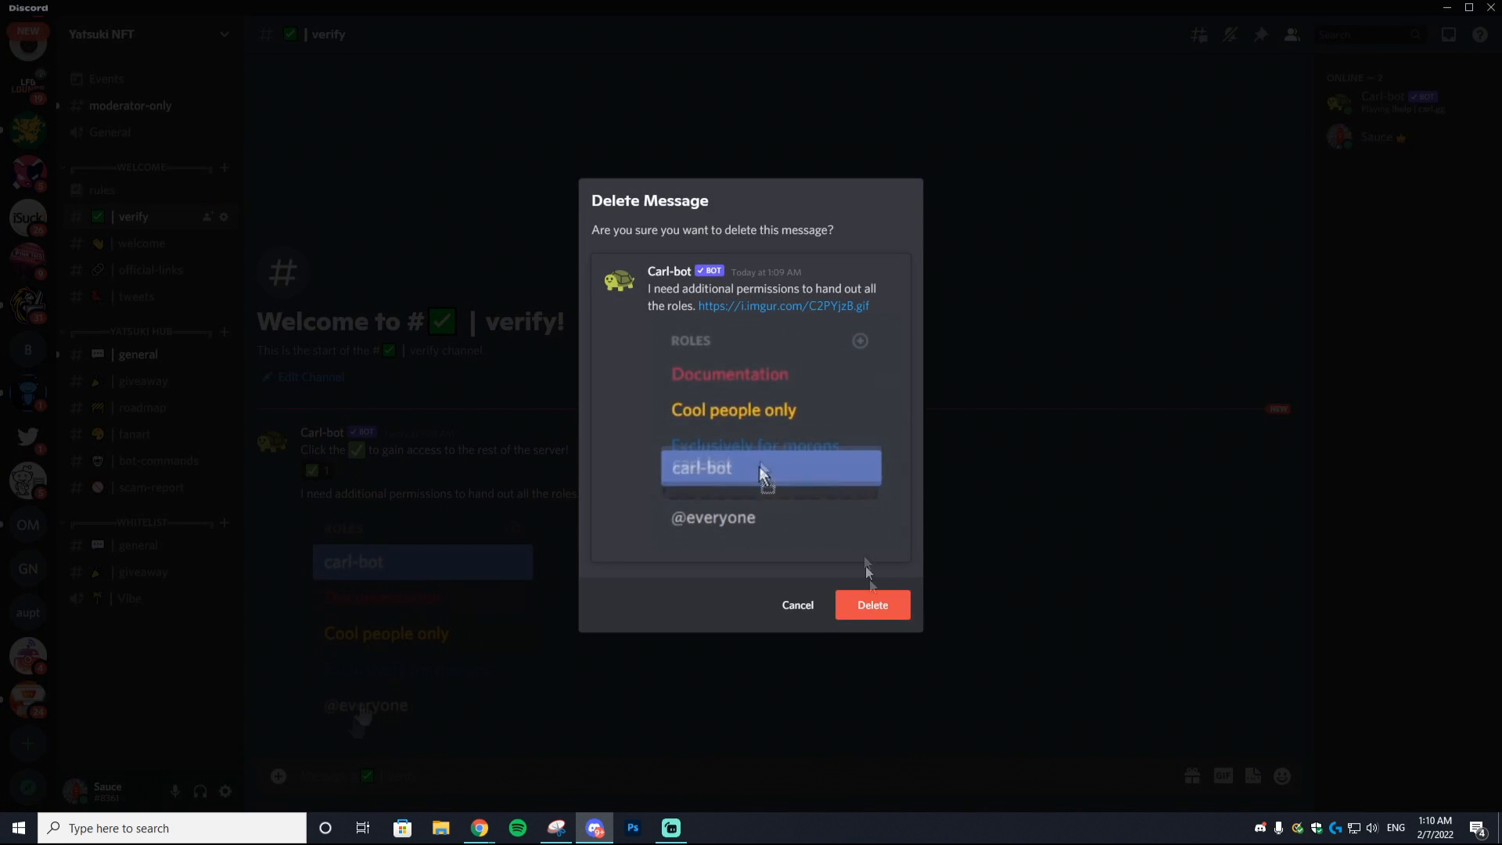
{"action": "left_click", "coordinate": [872, 606]}
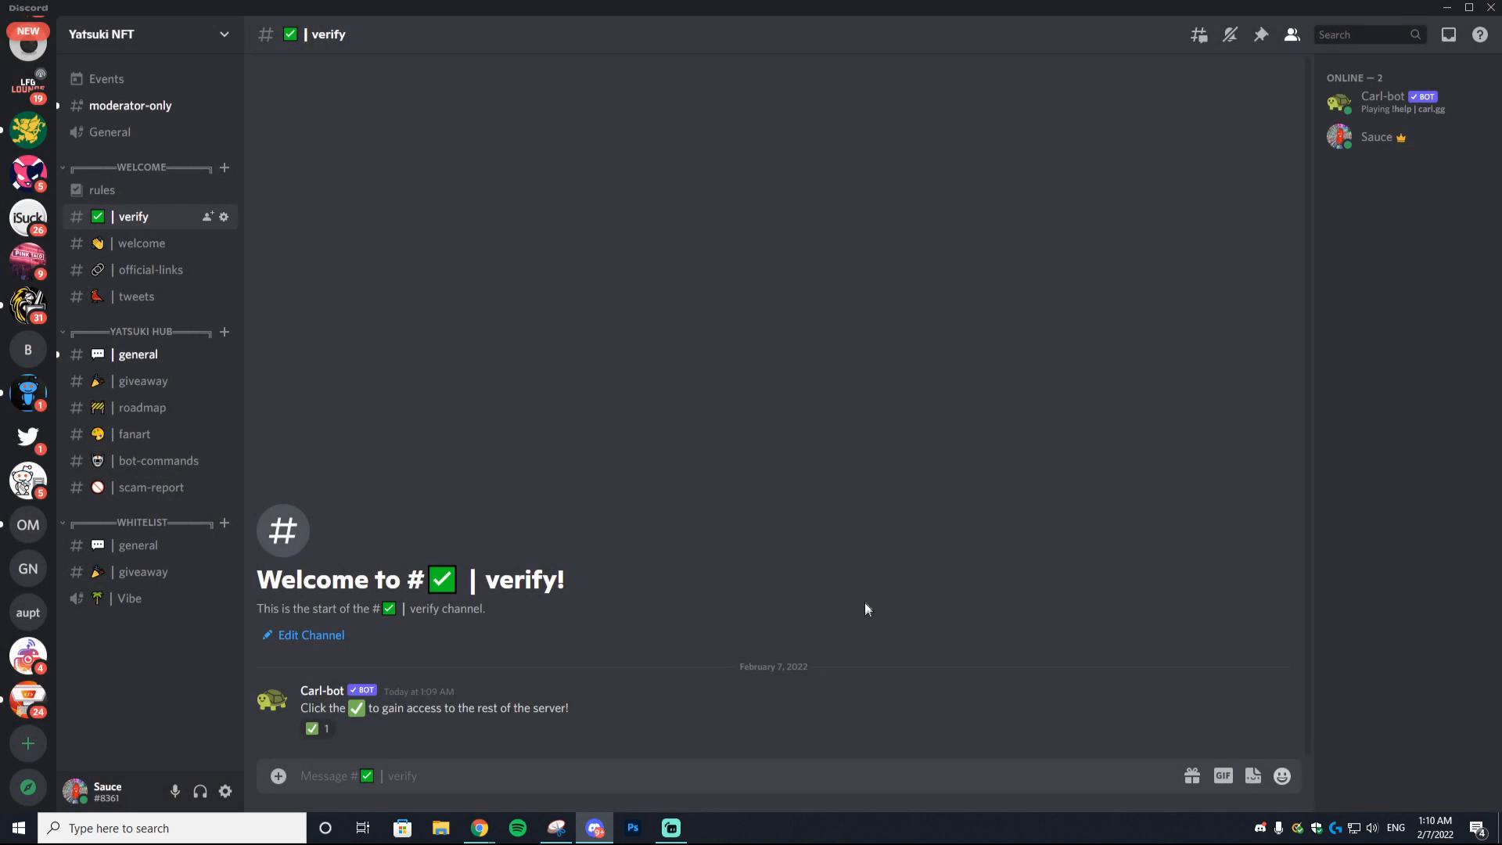
- Open the Yatsuki NFT server's role settings and move the carl-bot role to the top of the role order
{"action": "left_click", "coordinate": [100, 39]}
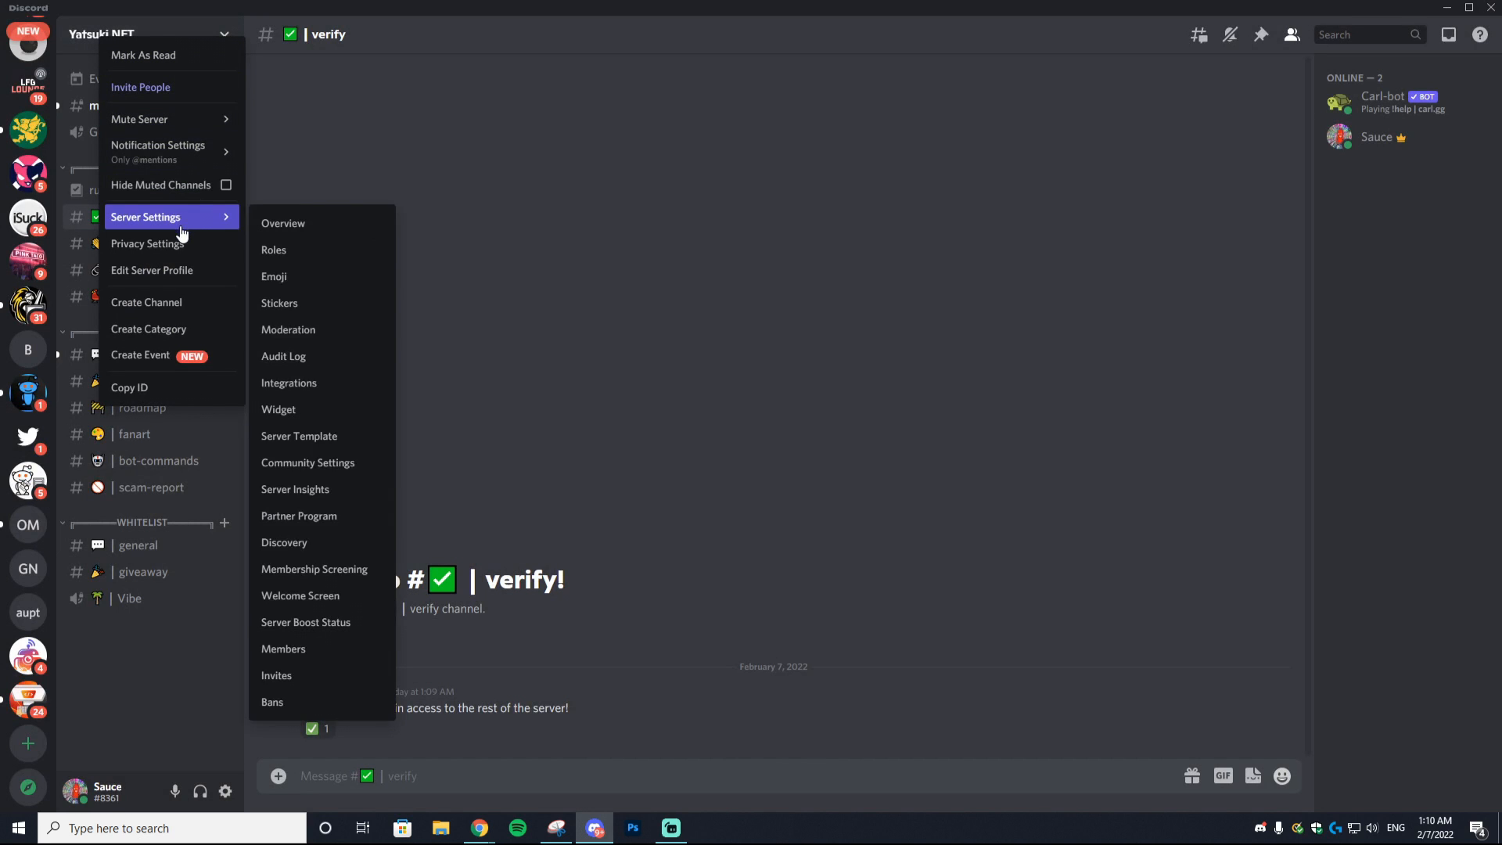
{"action": "left_click", "coordinate": [349, 116]}
{"action": "left_click", "coordinate": [136, 28]}
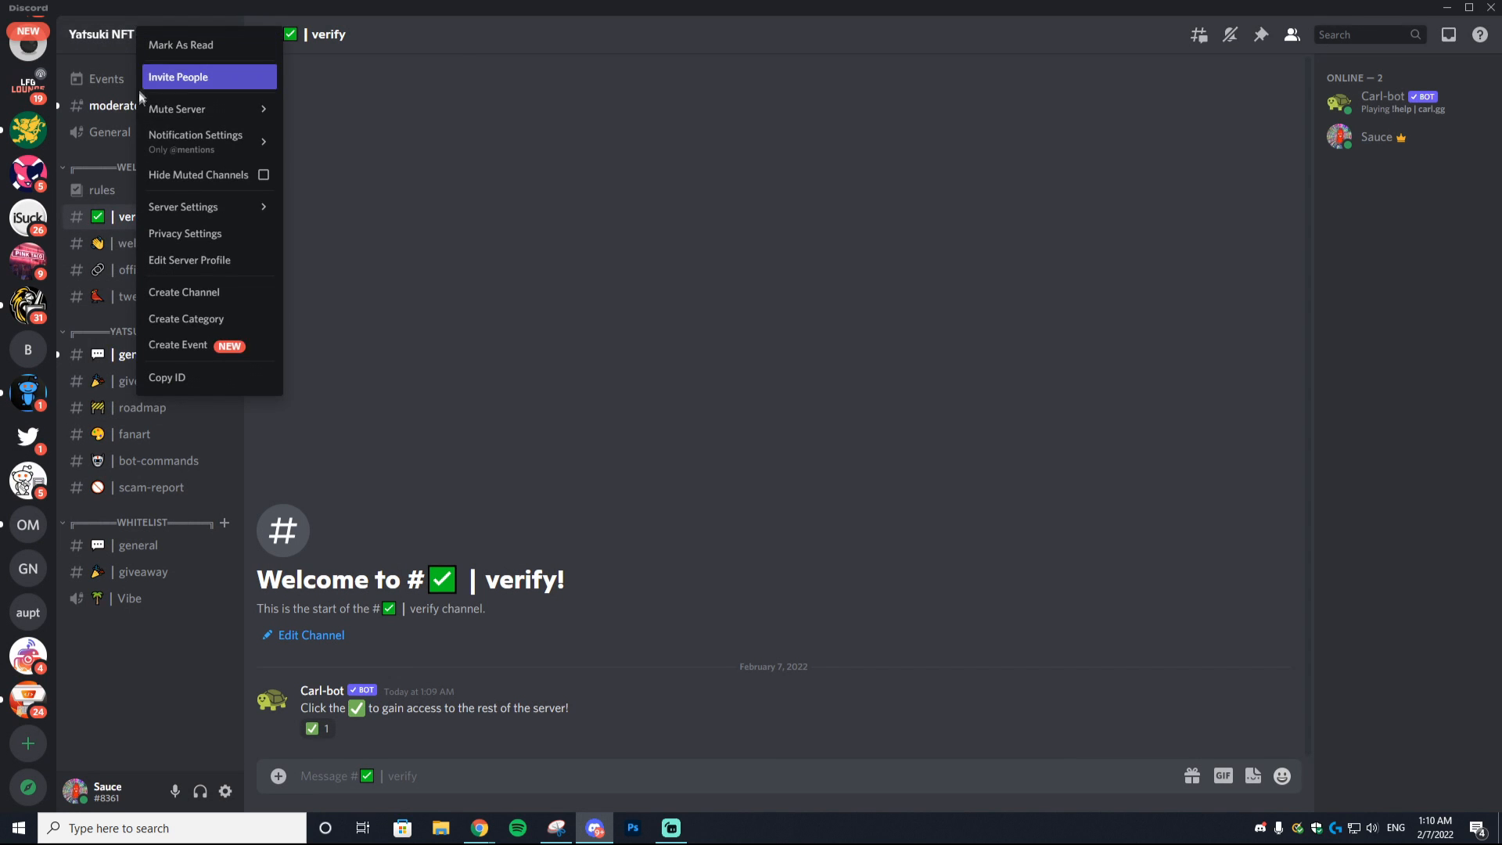
{"action": "left_click", "coordinate": [187, 208]}
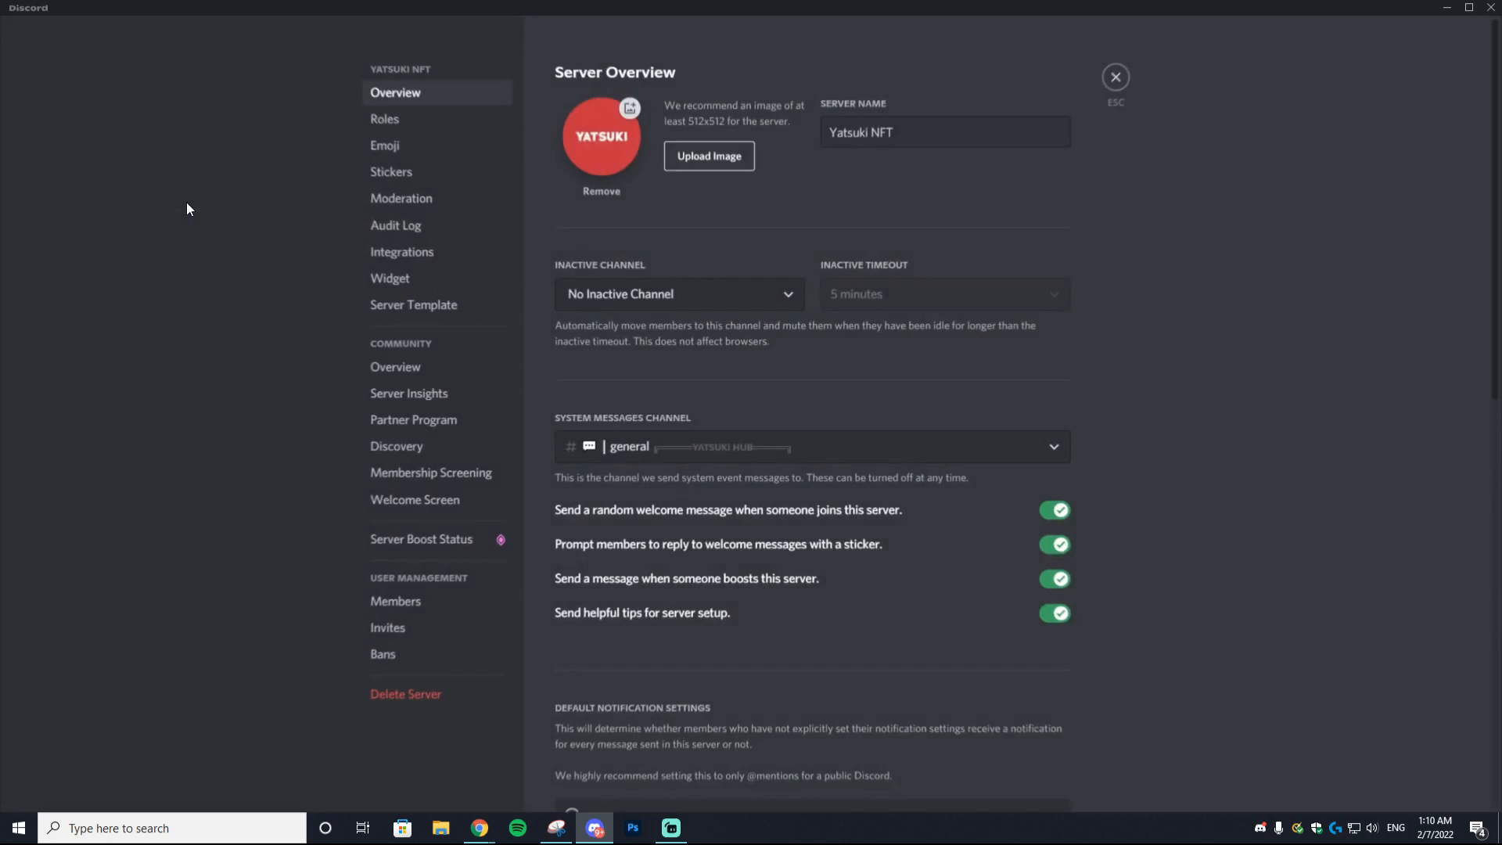
{"action": "left_click", "coordinate": [385, 122]}
{"action": "left_click_drag", "start_coordinate": [543, 620], "coordinate": [538, 320]}
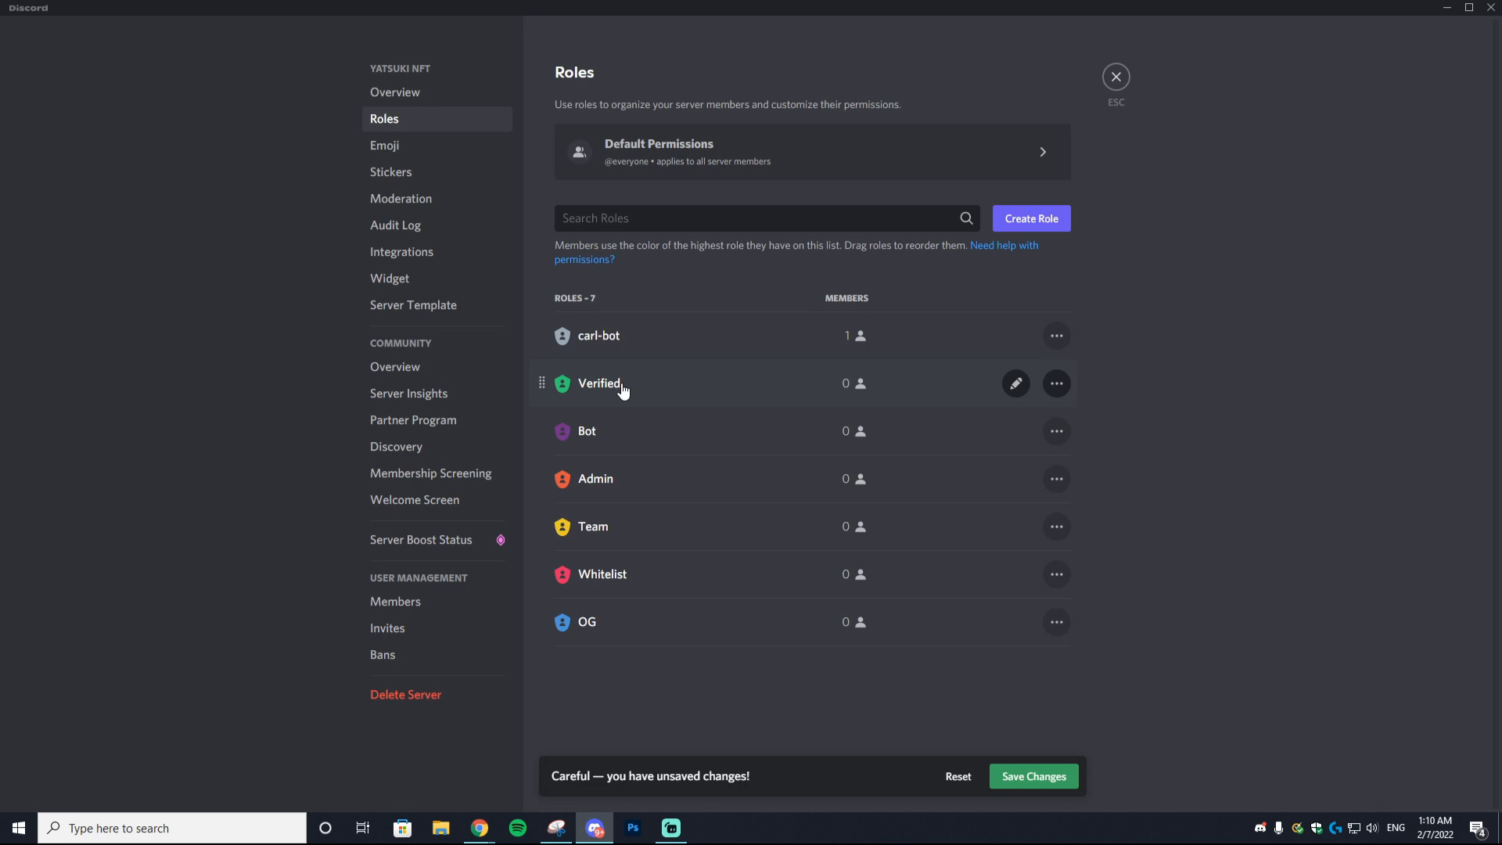
- Reorder the roles as carl-bot, Bot, Team, Admin, Whitelist, OG, Verified, save the changes and close the server settings
{"action": "left_click_drag", "start_coordinate": [539, 525], "coordinate": [556, 328]}
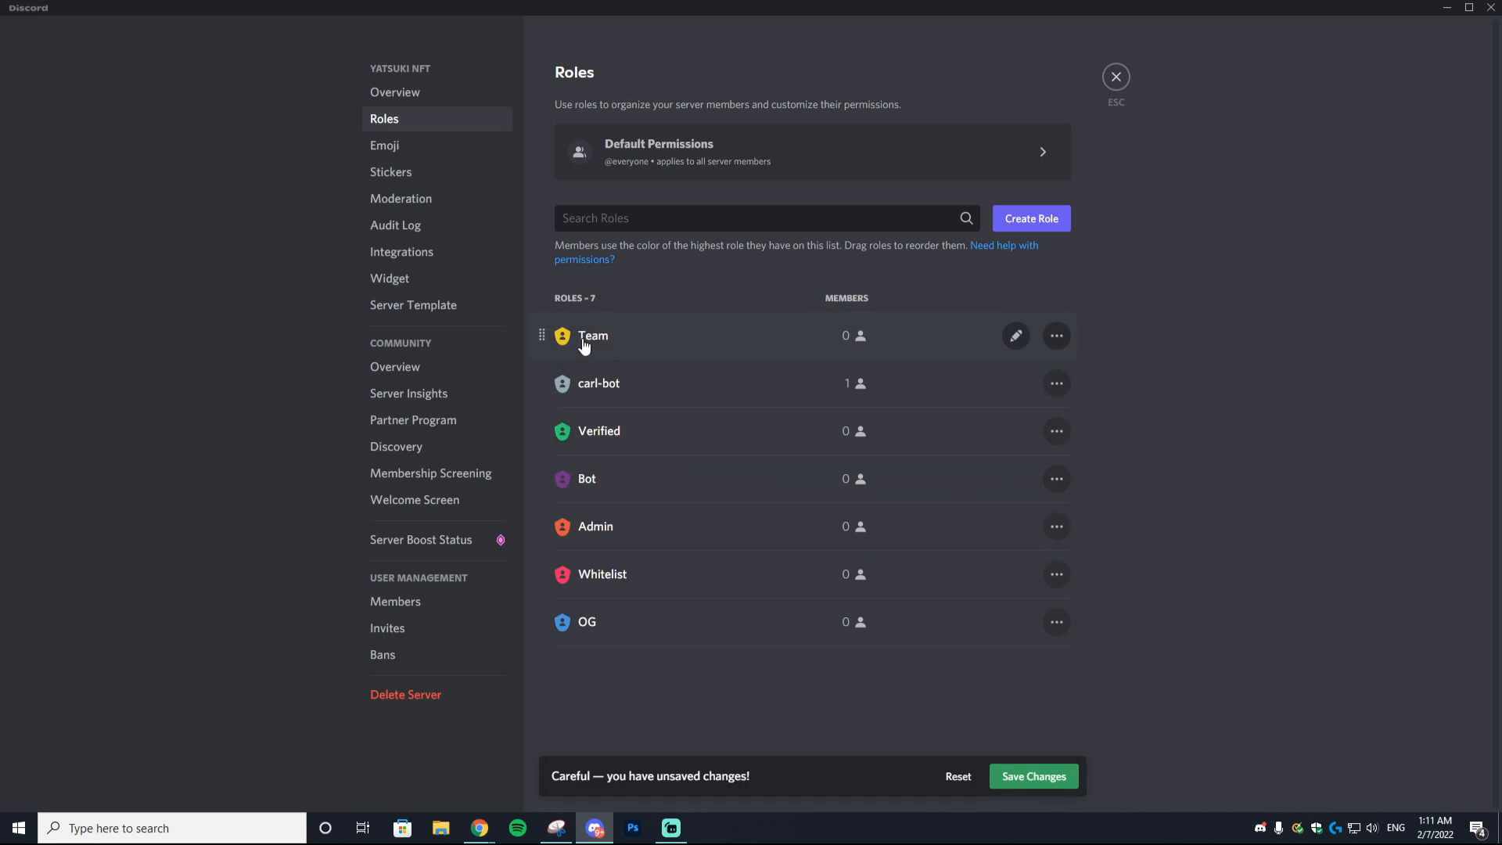
{"action": "left_click_drag", "start_coordinate": [540, 335], "coordinate": [549, 383]}
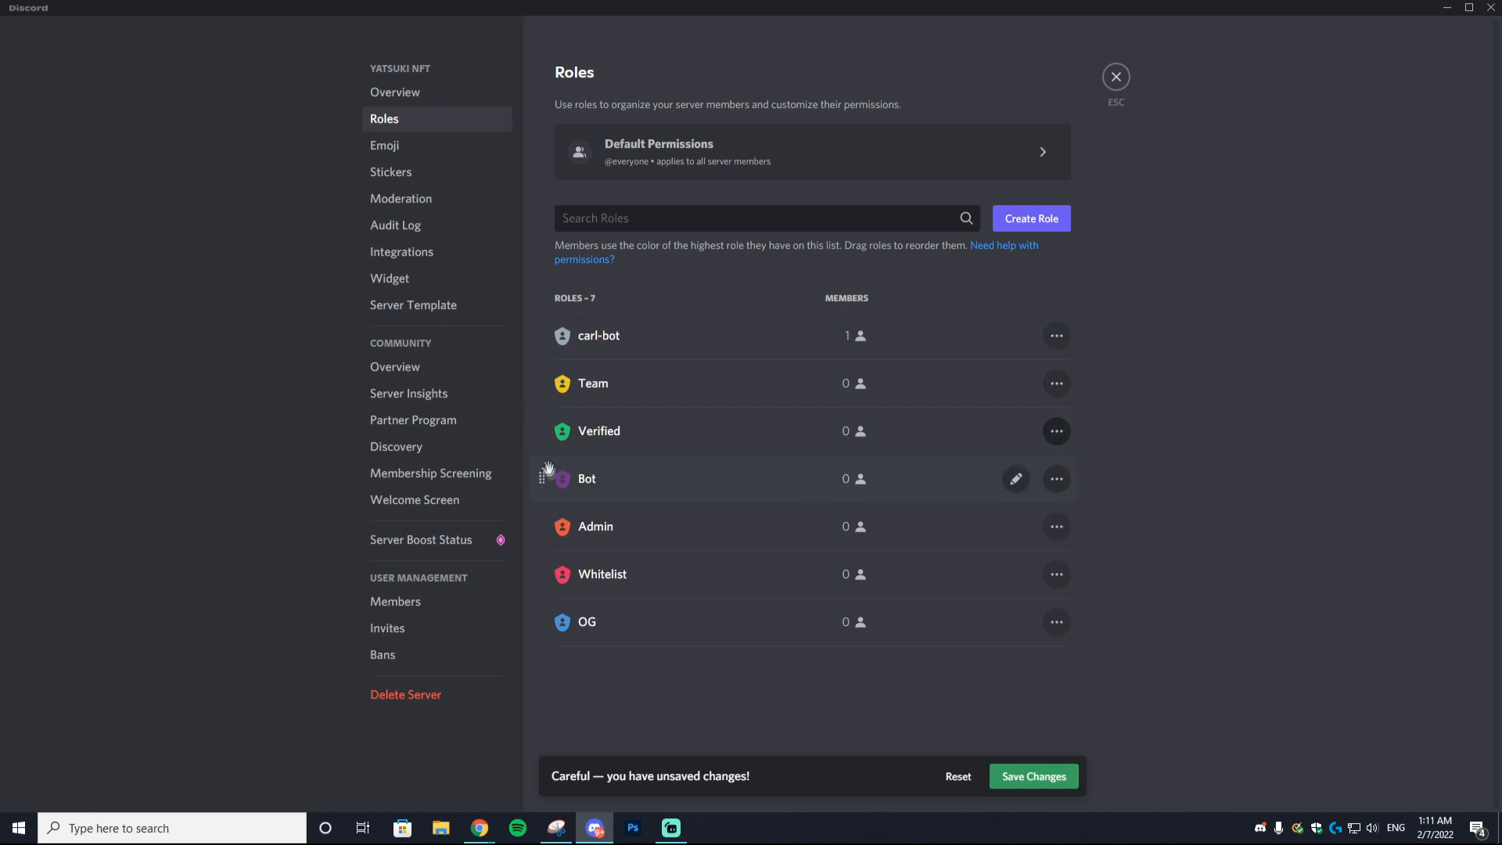
{"action": "mouse_move", "coordinate": [542, 528]}
{"action": "left_mouse_down"}
{"action": "mouse_move", "coordinate": [546, 387]}
{"action": "mouse_move", "coordinate": [558, 429]}
{"action": "left_mouse_up"}
{"action": "left_click_drag", "start_coordinate": [548, 575], "coordinate": [551, 469]}
{"action": "left_click_drag", "start_coordinate": [547, 622], "coordinate": [563, 541]}
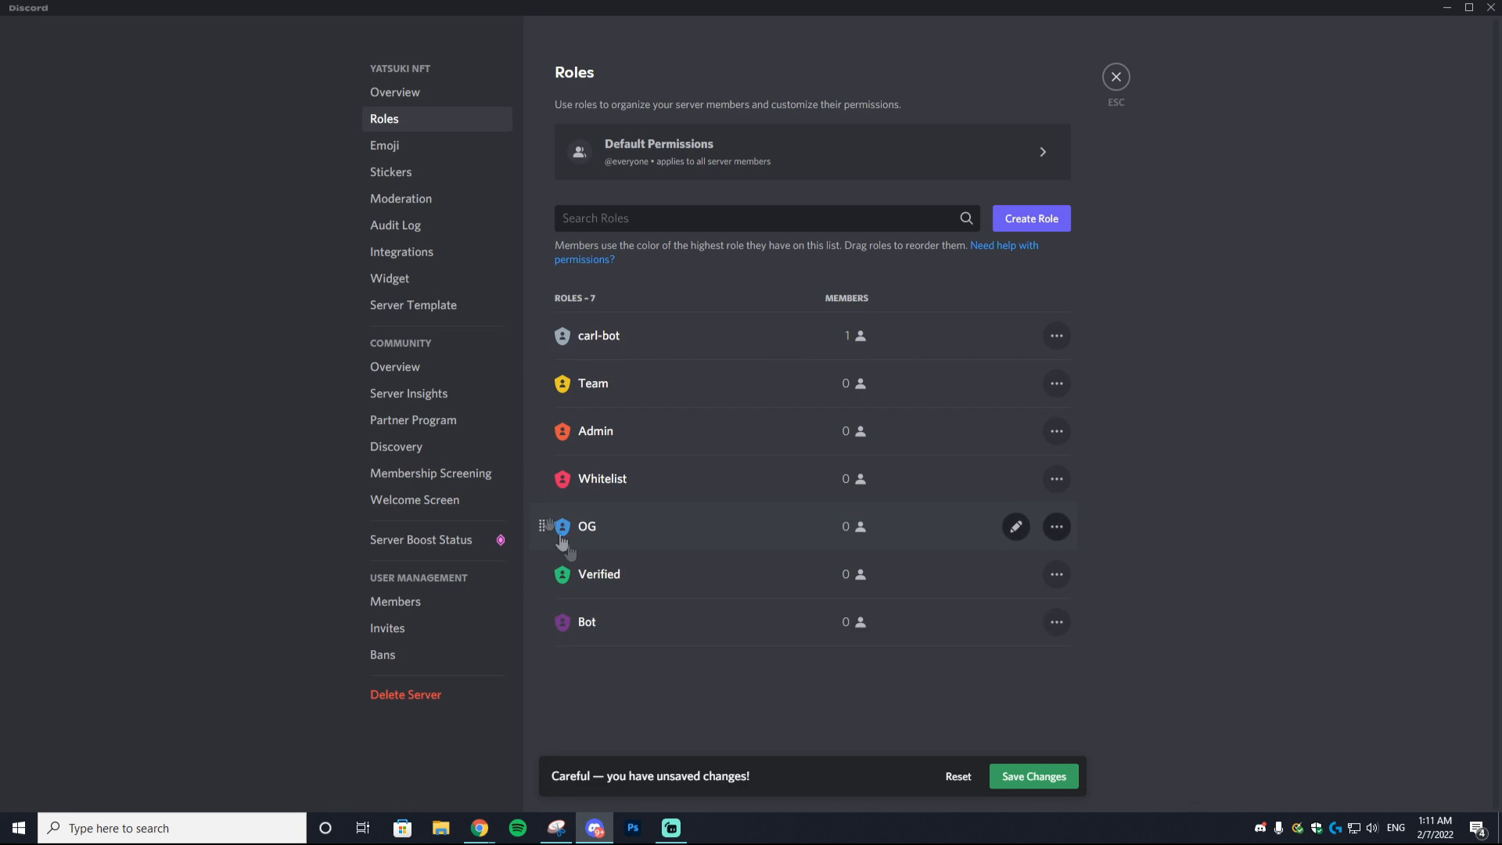
{"action": "left_click_drag", "start_coordinate": [540, 618], "coordinate": [576, 380]}
{"action": "left_click", "coordinate": [1030, 776]}
{"action": "left_click", "coordinate": [1116, 76]}
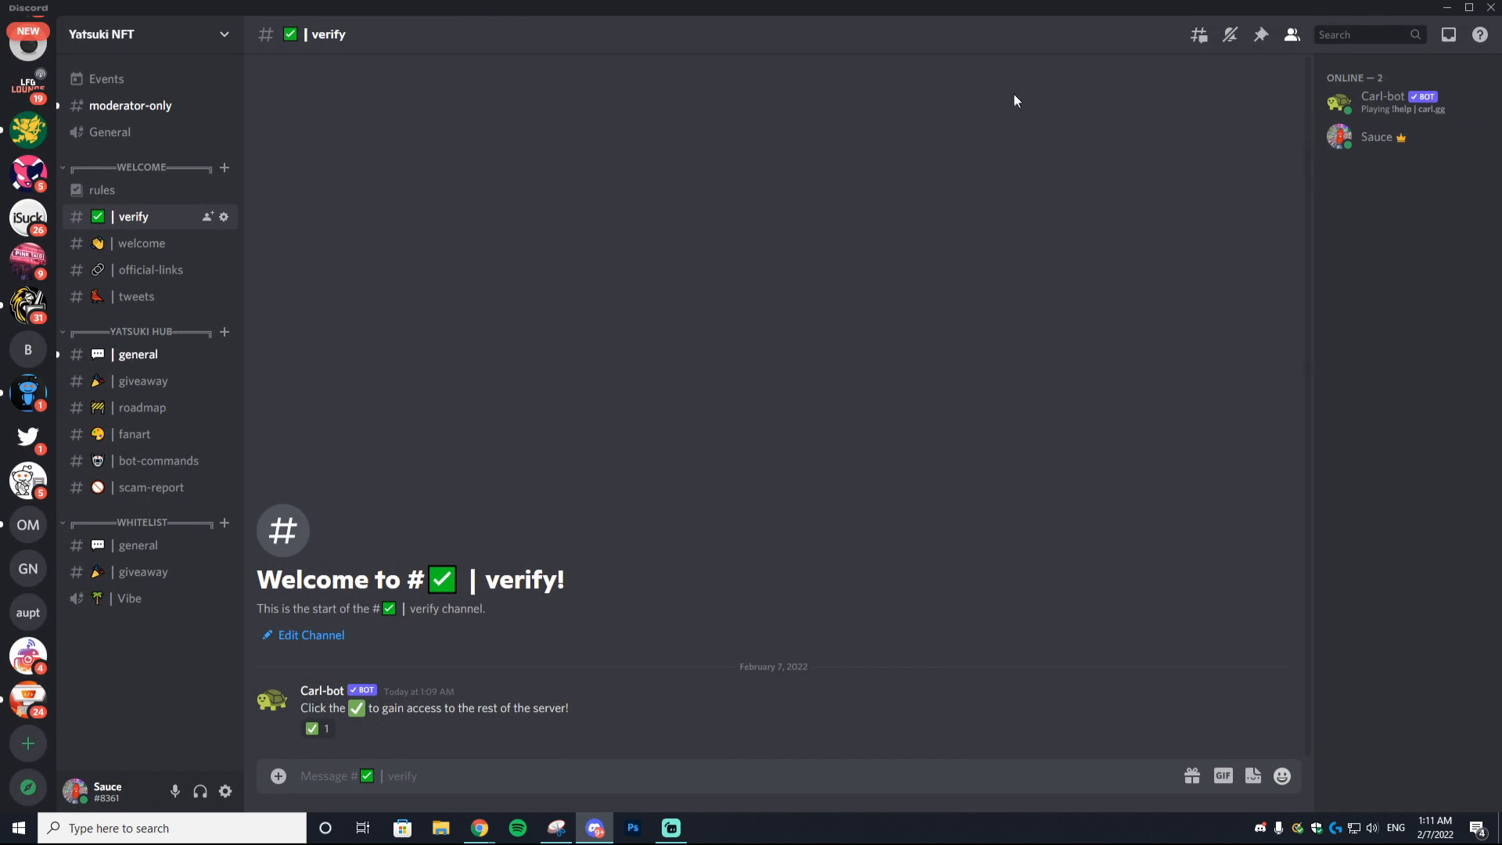
- Test the verification by reacting with the green checkmark in the verify channel, checking the server owner's roles before and after
{"action": "left_click", "coordinate": [1376, 140]}
{"action": "left_click", "coordinate": [851, 118]}
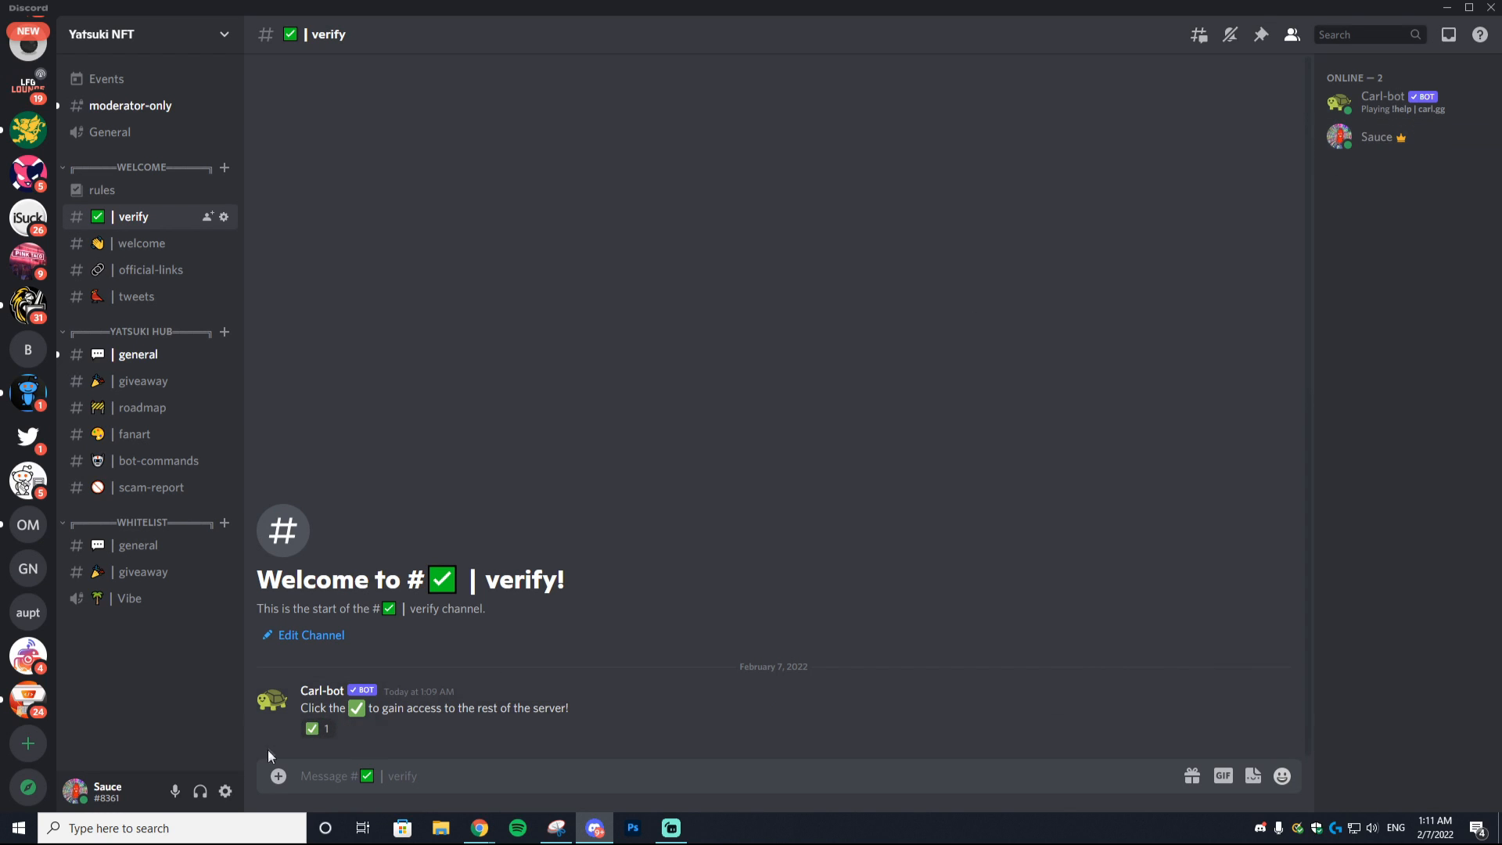
{"action": "left_click", "coordinate": [325, 733]}
{"action": "left_click", "coordinate": [1380, 105]}
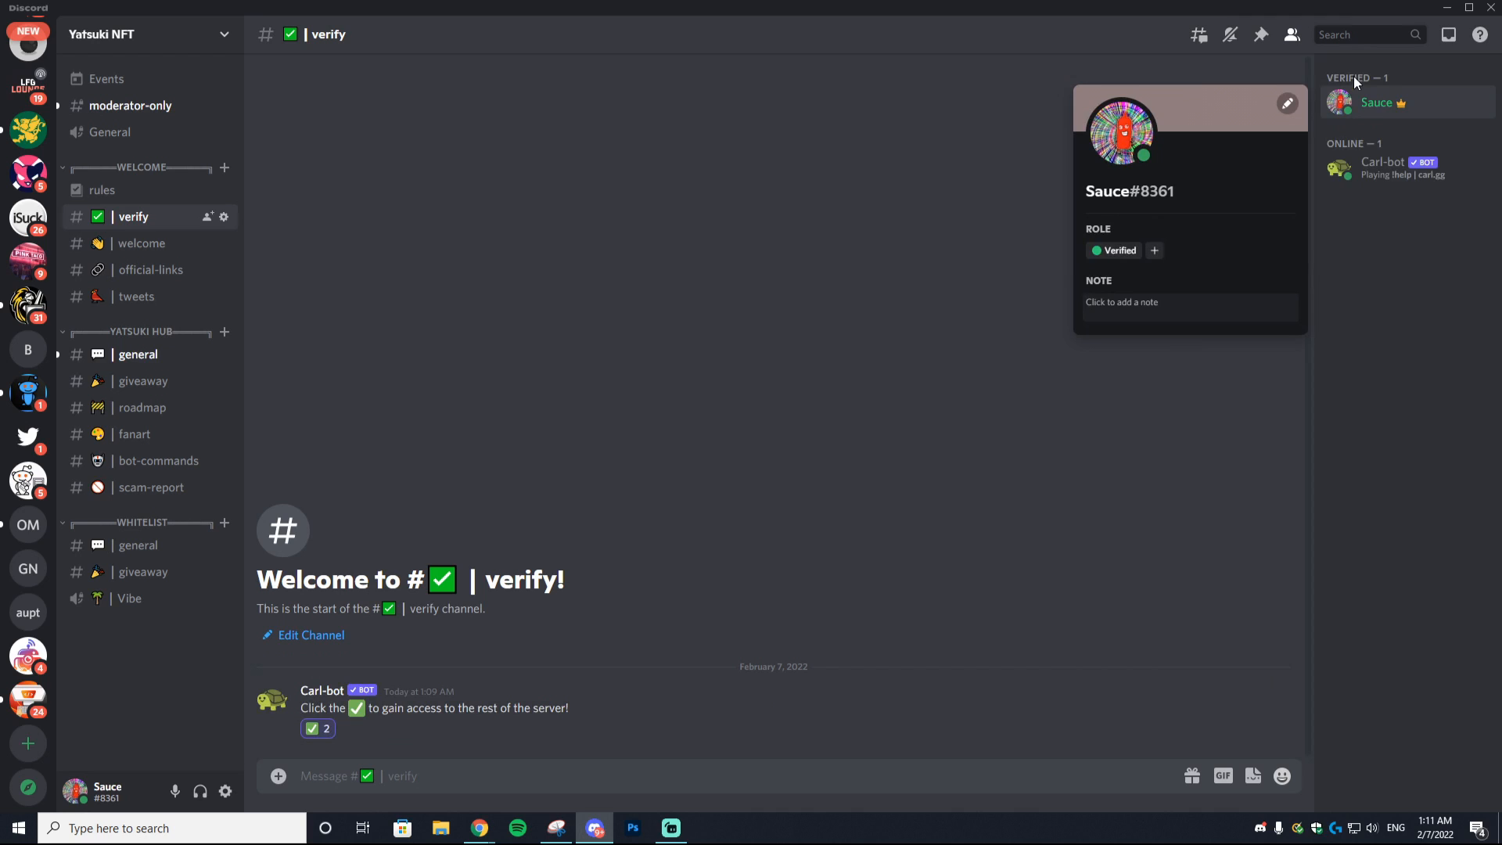
- Repeat the verification test by removing the owner's Verified role and reapplying the checkmark reaction, and clear the role again
{"action": "left_click", "coordinate": [1097, 251]}
{"action": "left_click", "coordinate": [729, 224]}
{"action": "left_click", "coordinate": [315, 729]}
{"action": "left_click", "coordinate": [315, 729]}
{"action": "left_click", "coordinate": [1406, 103]}
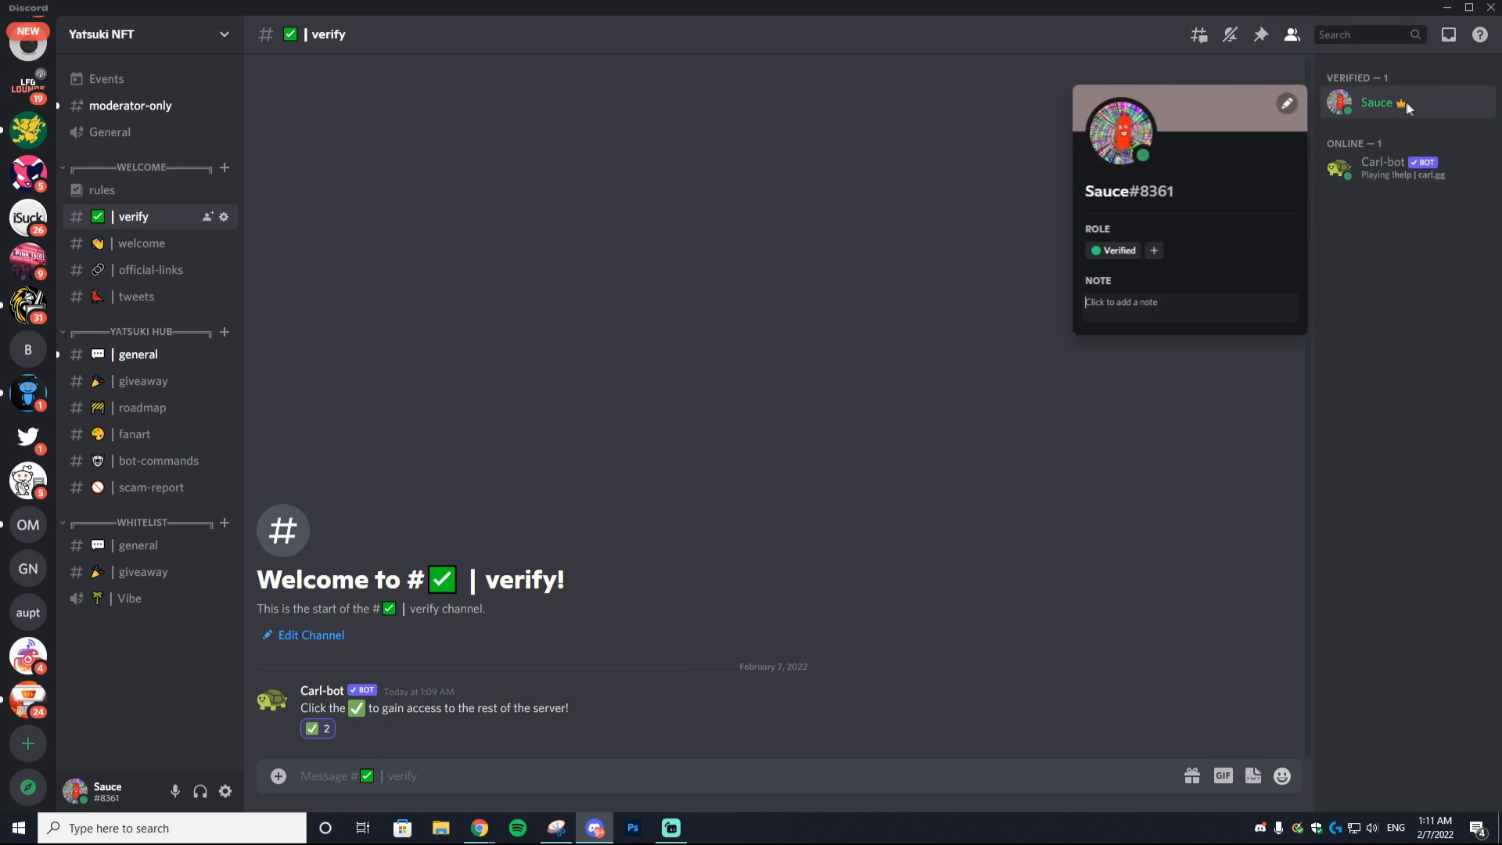
{"action": "left_click", "coordinate": [1097, 250]}
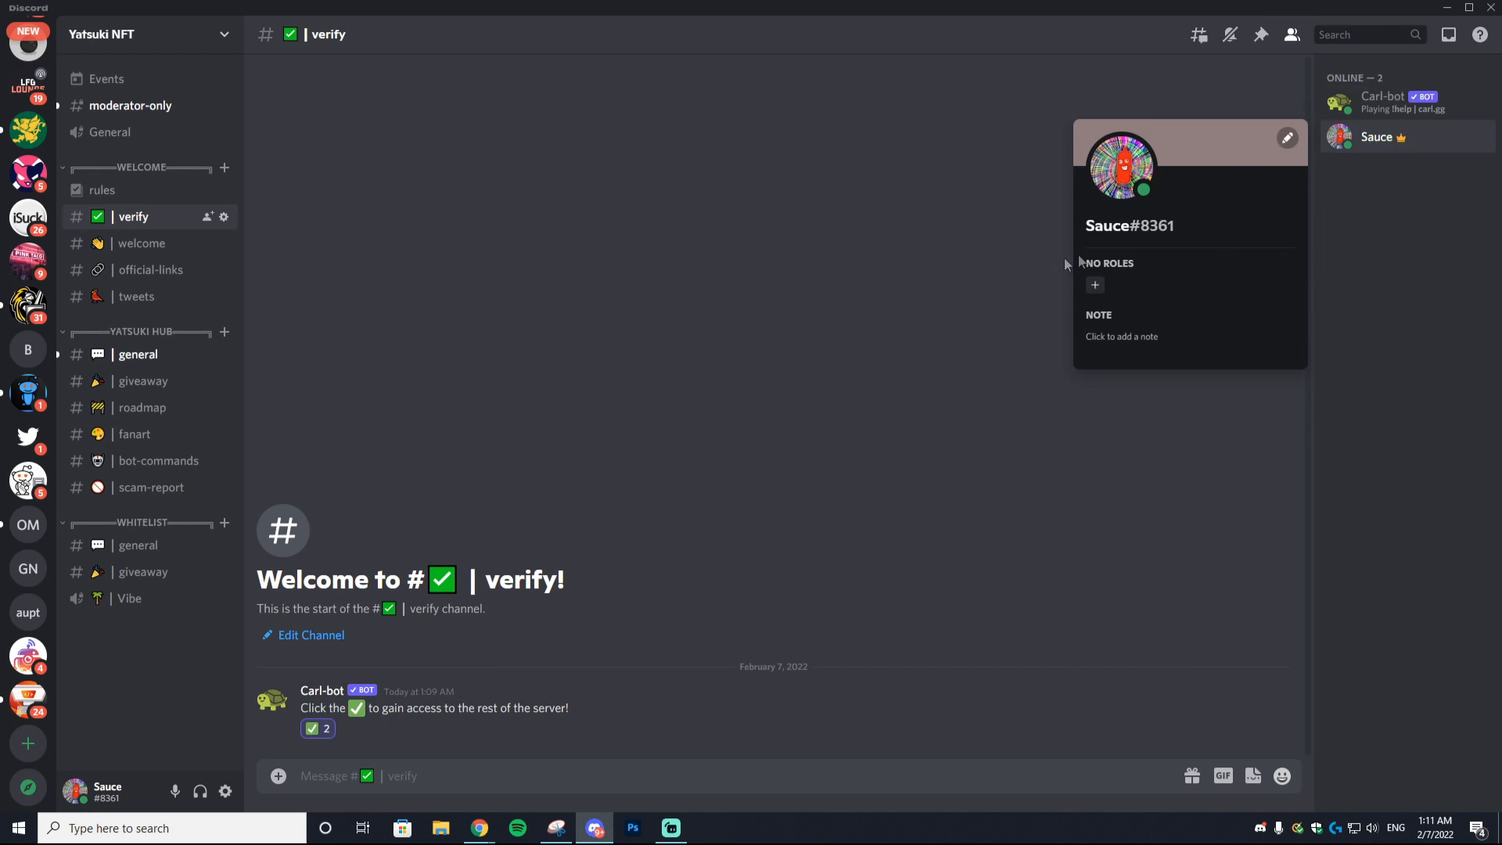
{"action": "left_click", "coordinate": [984, 266]}
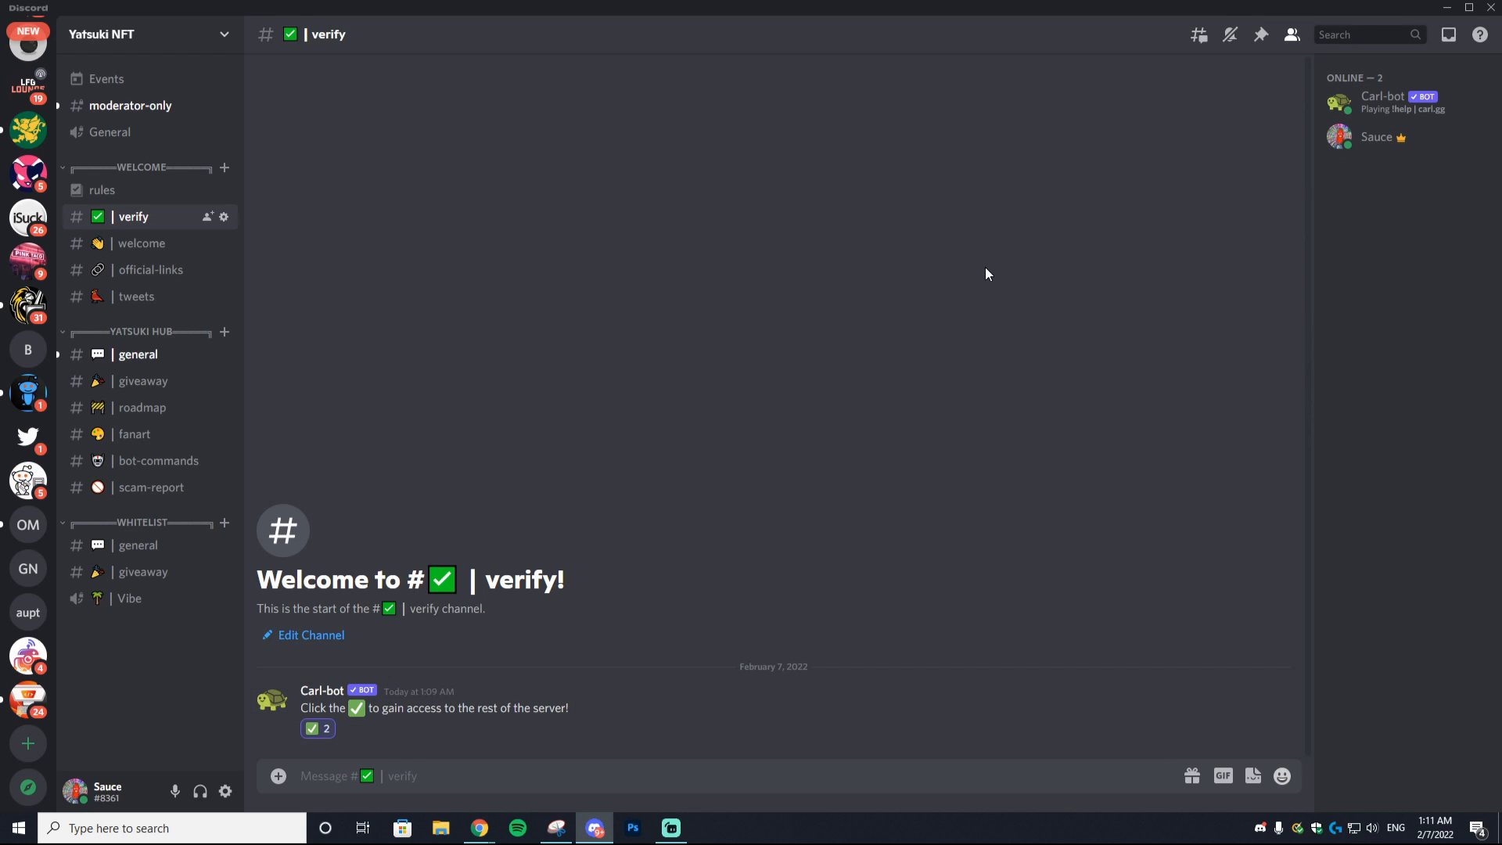
- Check the general and welcome channels for join messages, and set the server's system messages channel to "👋 | welcome"
{"action": "left_click", "coordinate": [184, 356]}
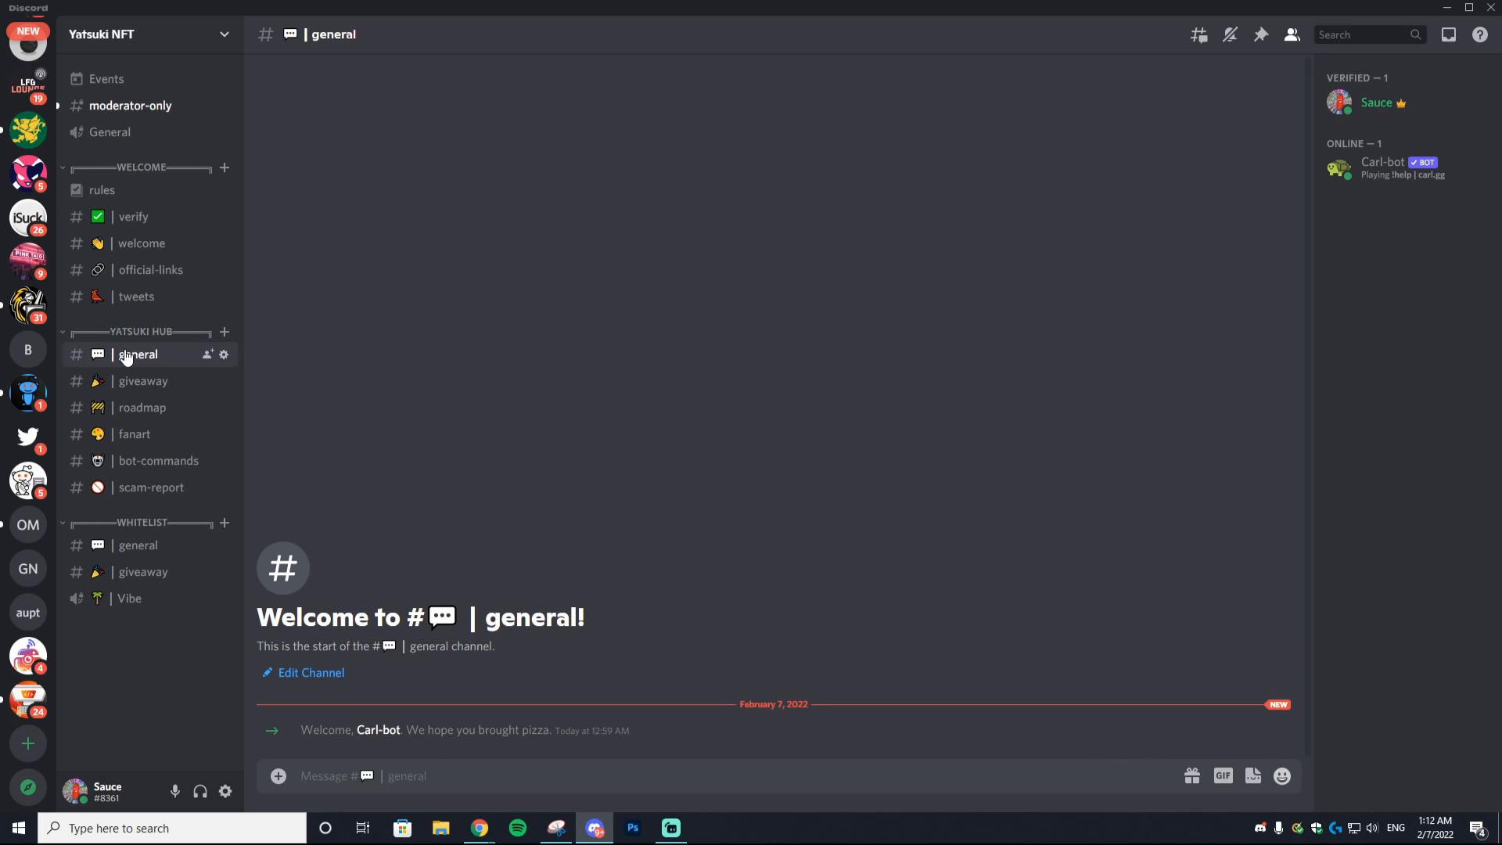
{"action": "left_click_drag", "start_coordinate": [456, 731], "coordinate": [440, 732]}
{"action": "left_click", "coordinate": [154, 249]}
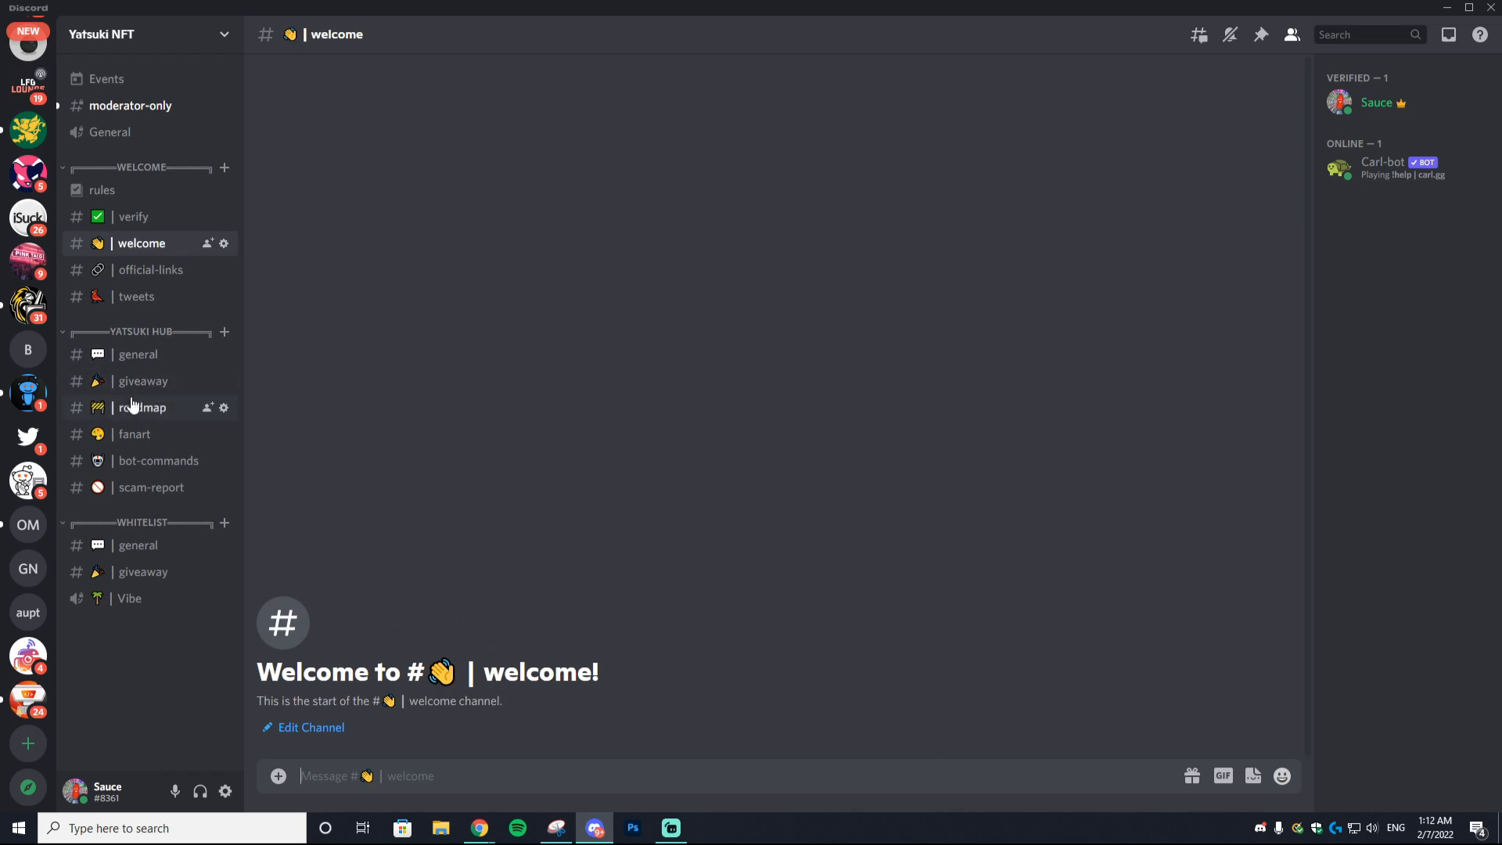
{"action": "left_click", "coordinate": [137, 357]}
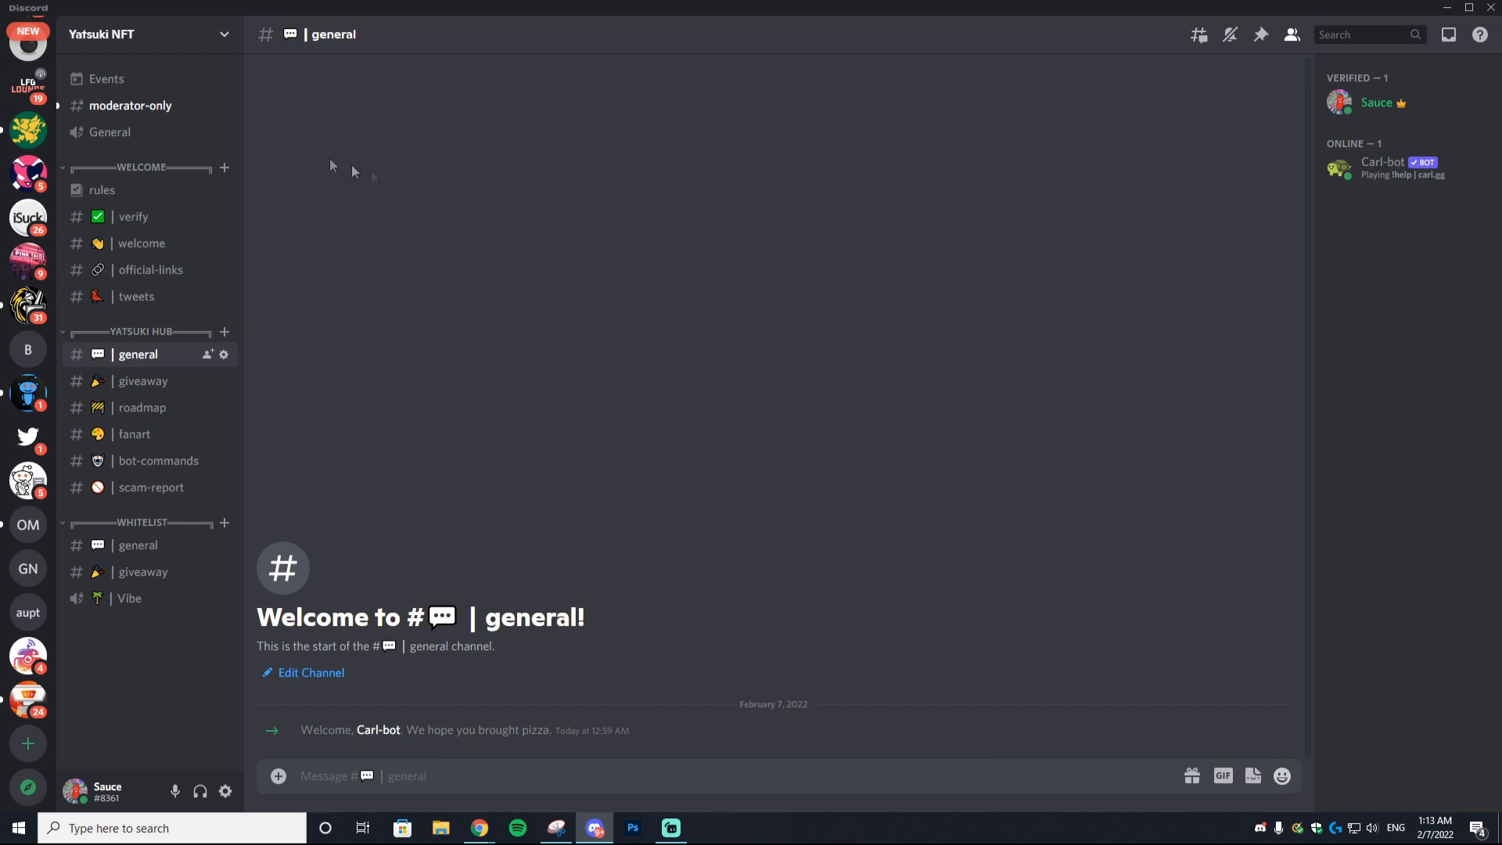
{"action": "left_click", "coordinate": [133, 33]}
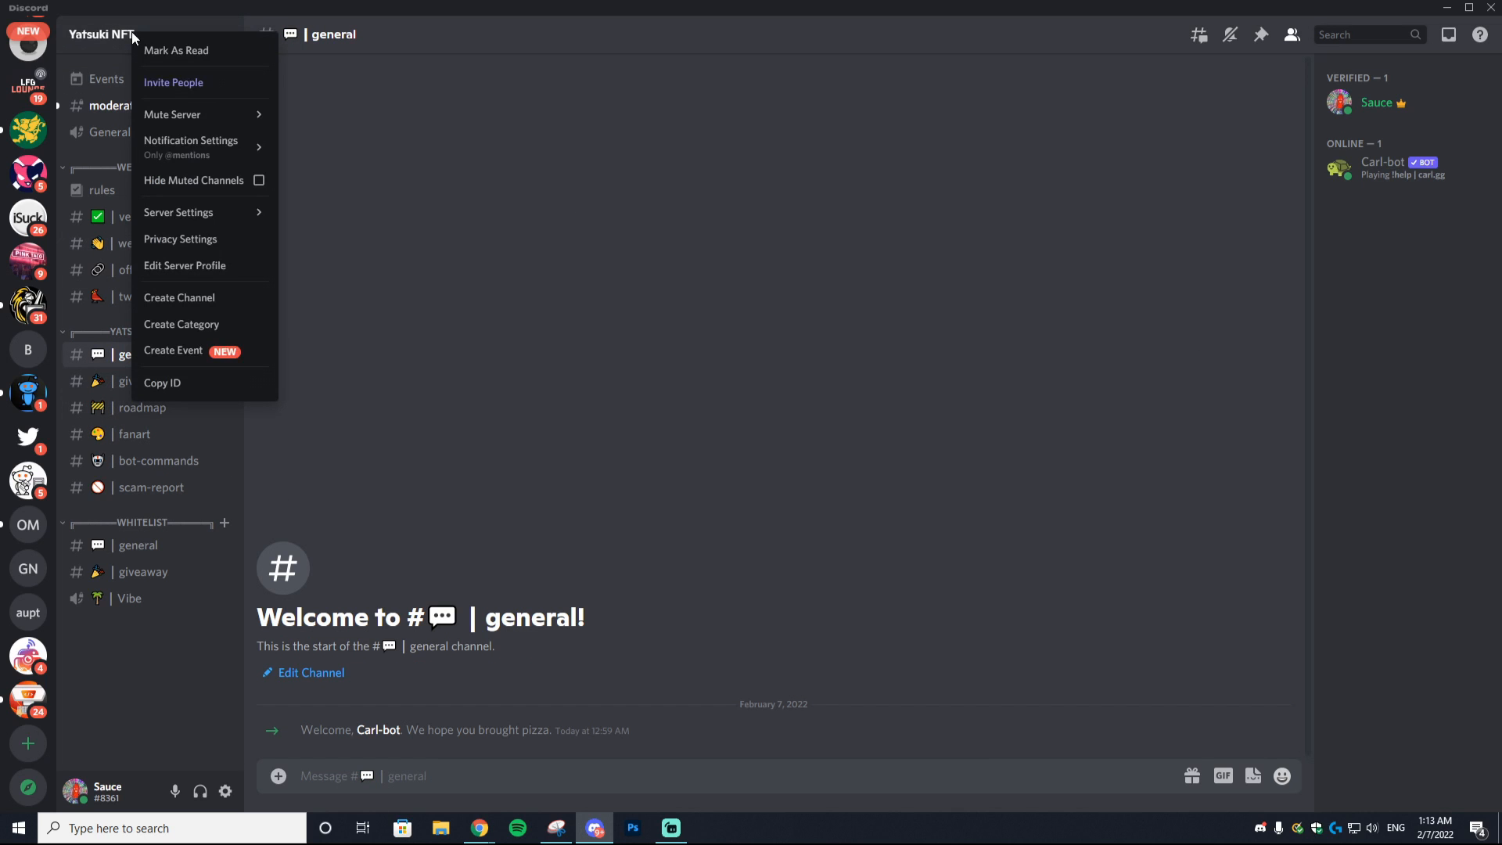
{"action": "left_click", "coordinate": [169, 212]}
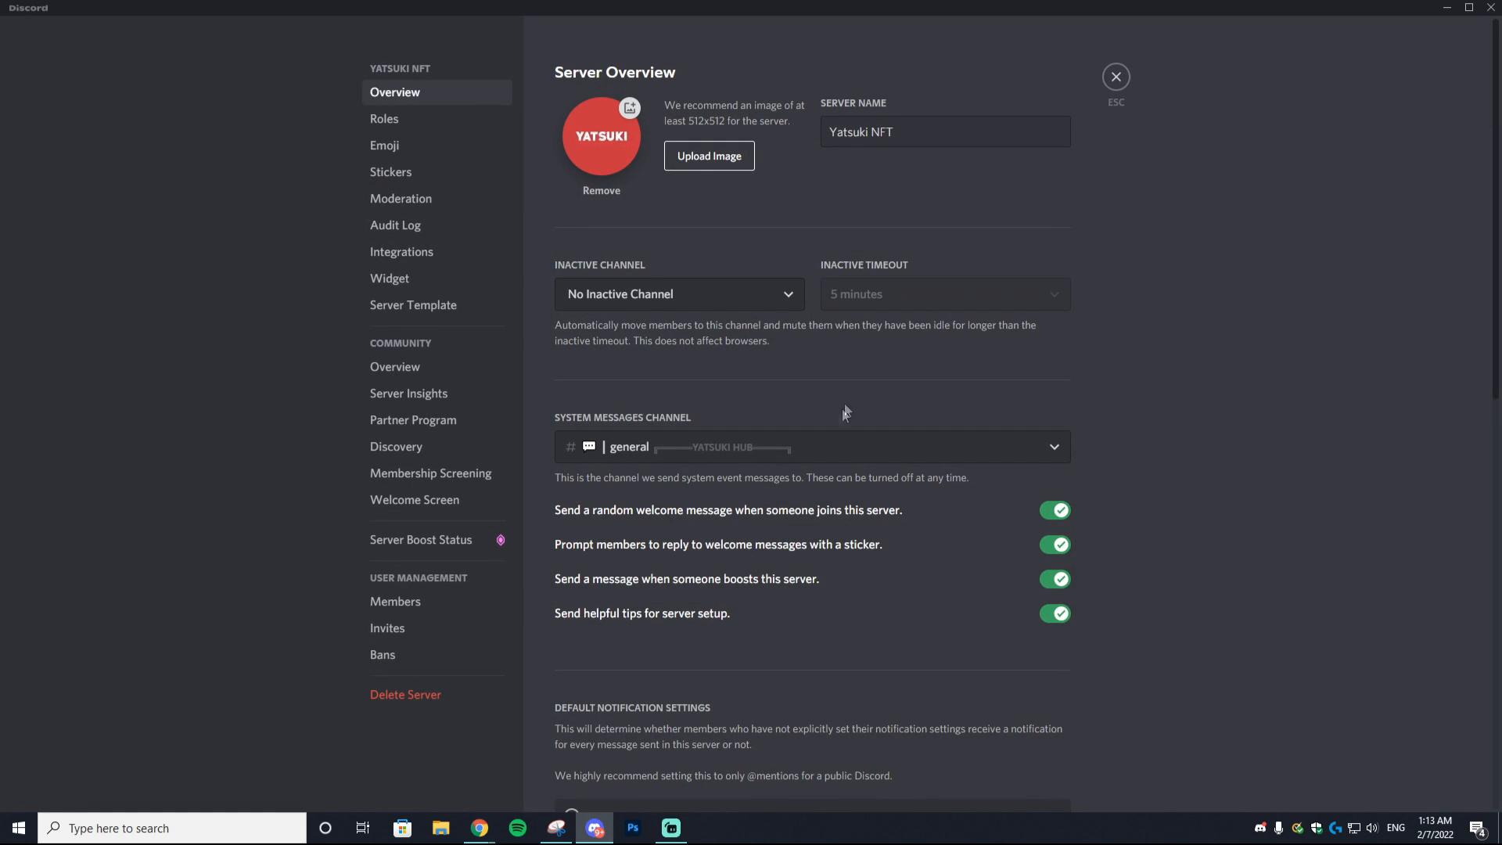
{"action": "left_click", "coordinate": [731, 455]}
{"action": "scroll", "coordinate": [698, 532], "scroll_direction": "down", "scroll_amount": 2}
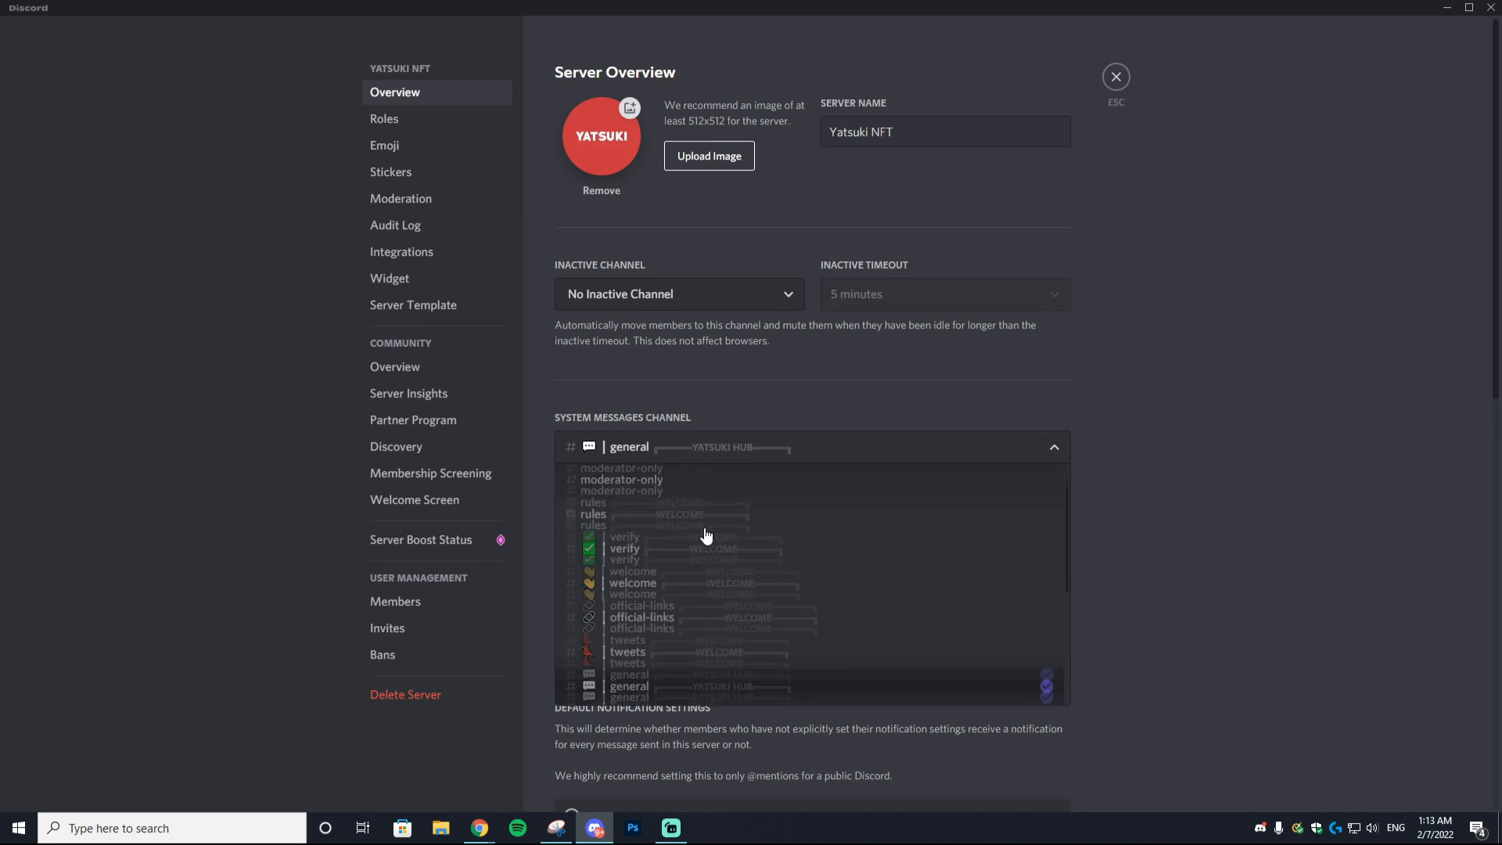
{"action": "left_click", "coordinate": [679, 547]}
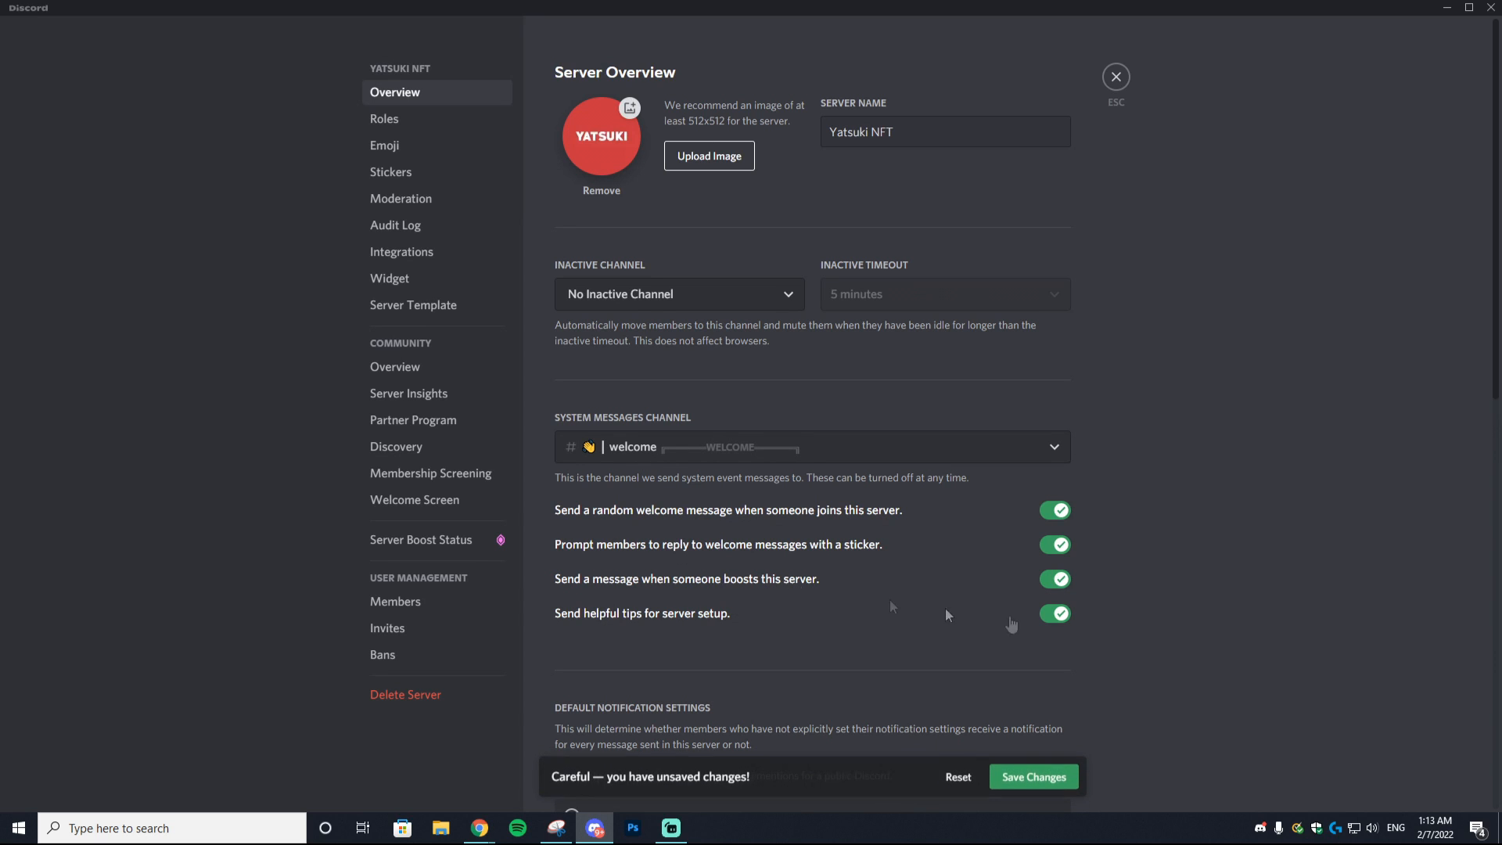
- Turn off the random welcome message sent when someone joins the server, and save the overview settings
{"action": "left_click", "coordinate": [1055, 517]}
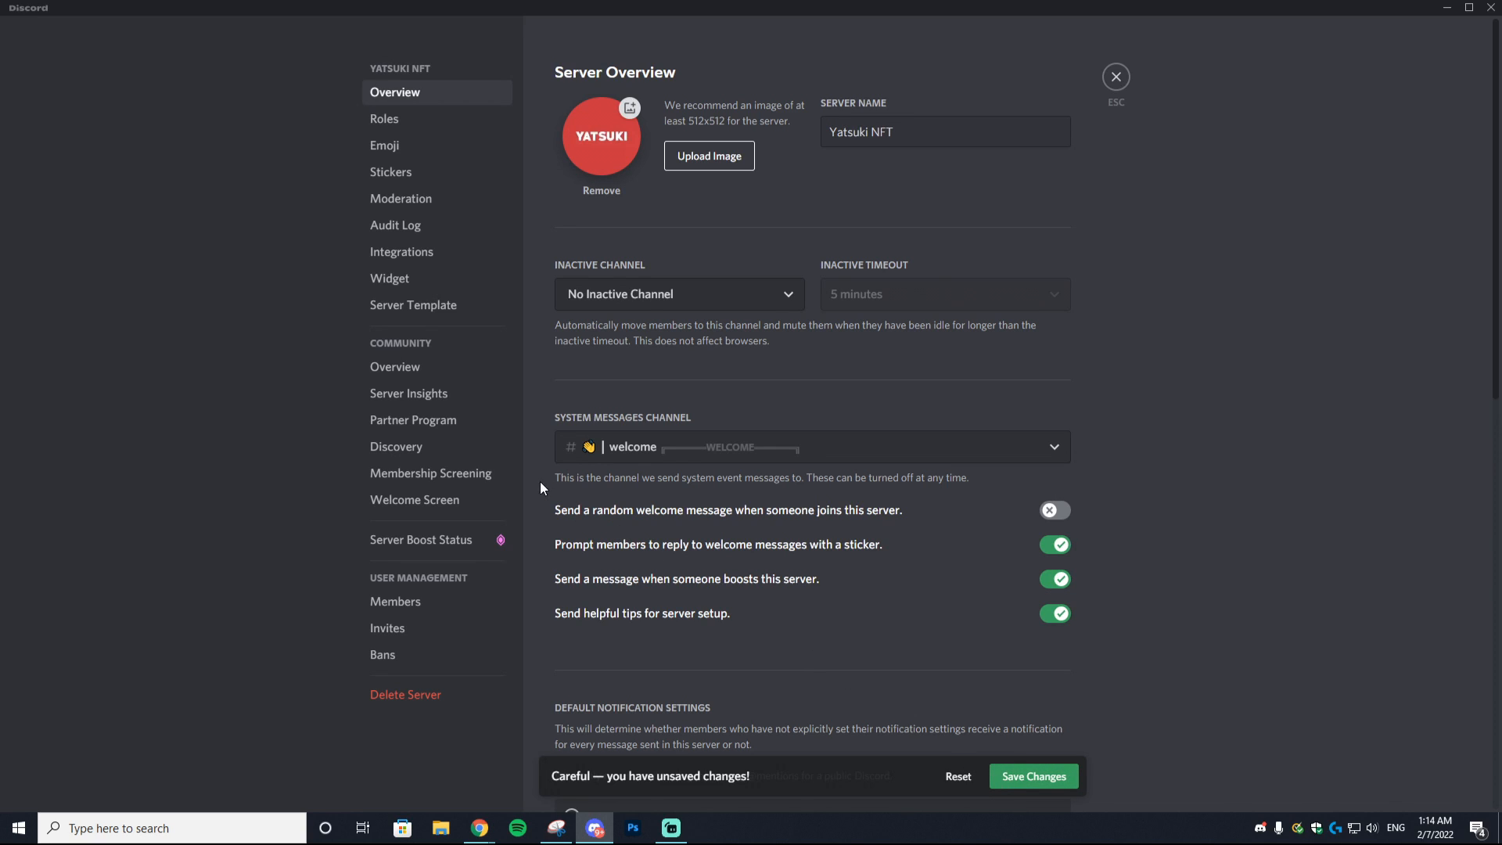
{"action": "left_click", "coordinate": [1034, 779]}
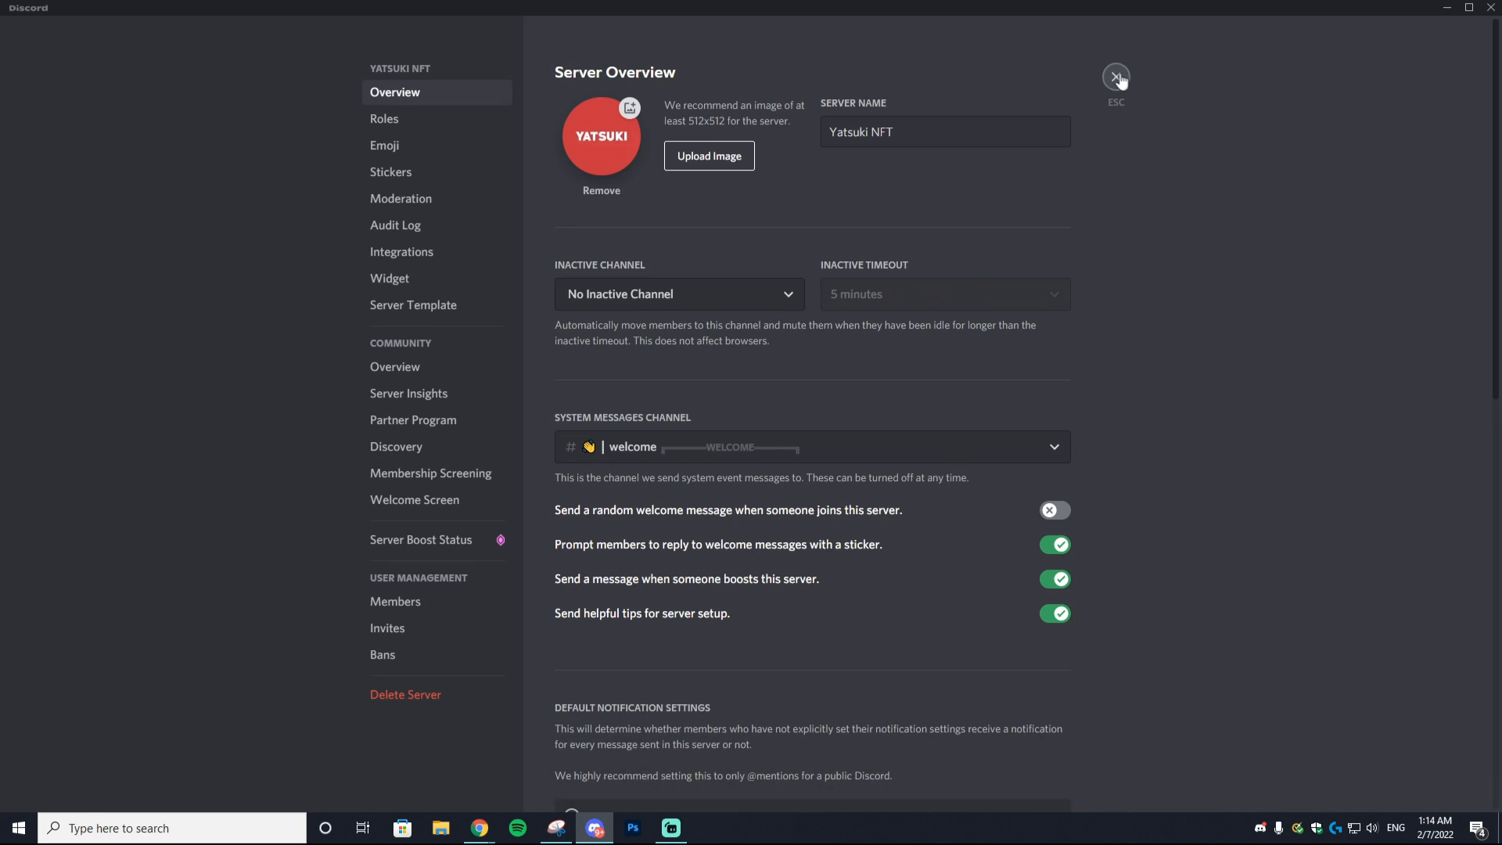
{"action": "left_click", "coordinate": [1116, 76]}
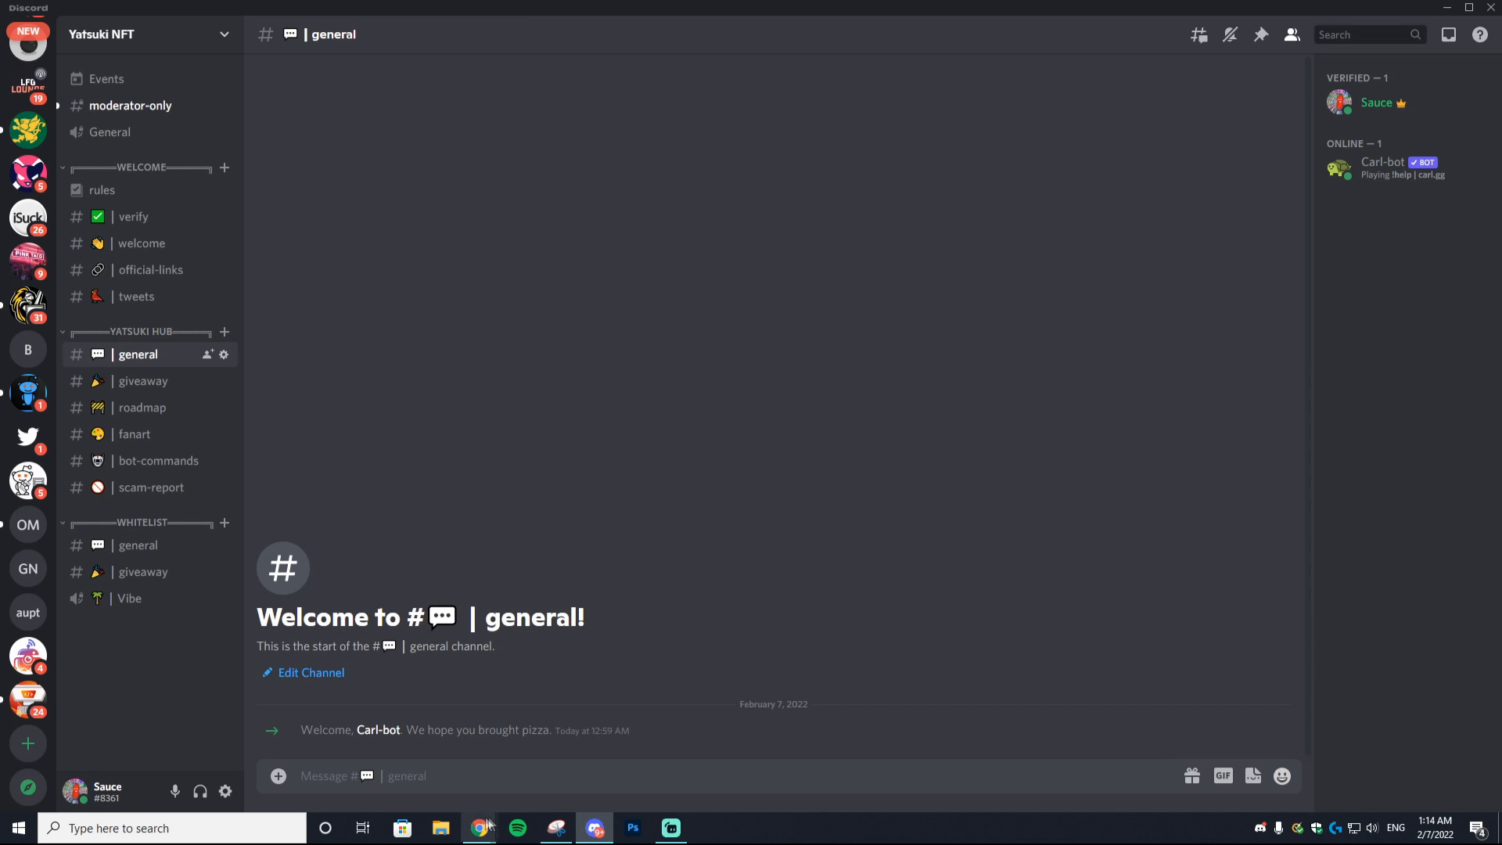
- Switch to Chrome, start adding GiveawayBot to Discord from its website, and choose Yatsuki NFT as the server
{"action": "mouse_move", "coordinate": [479, 827]}
{"action": "left_click", "coordinate": [502, 782]}
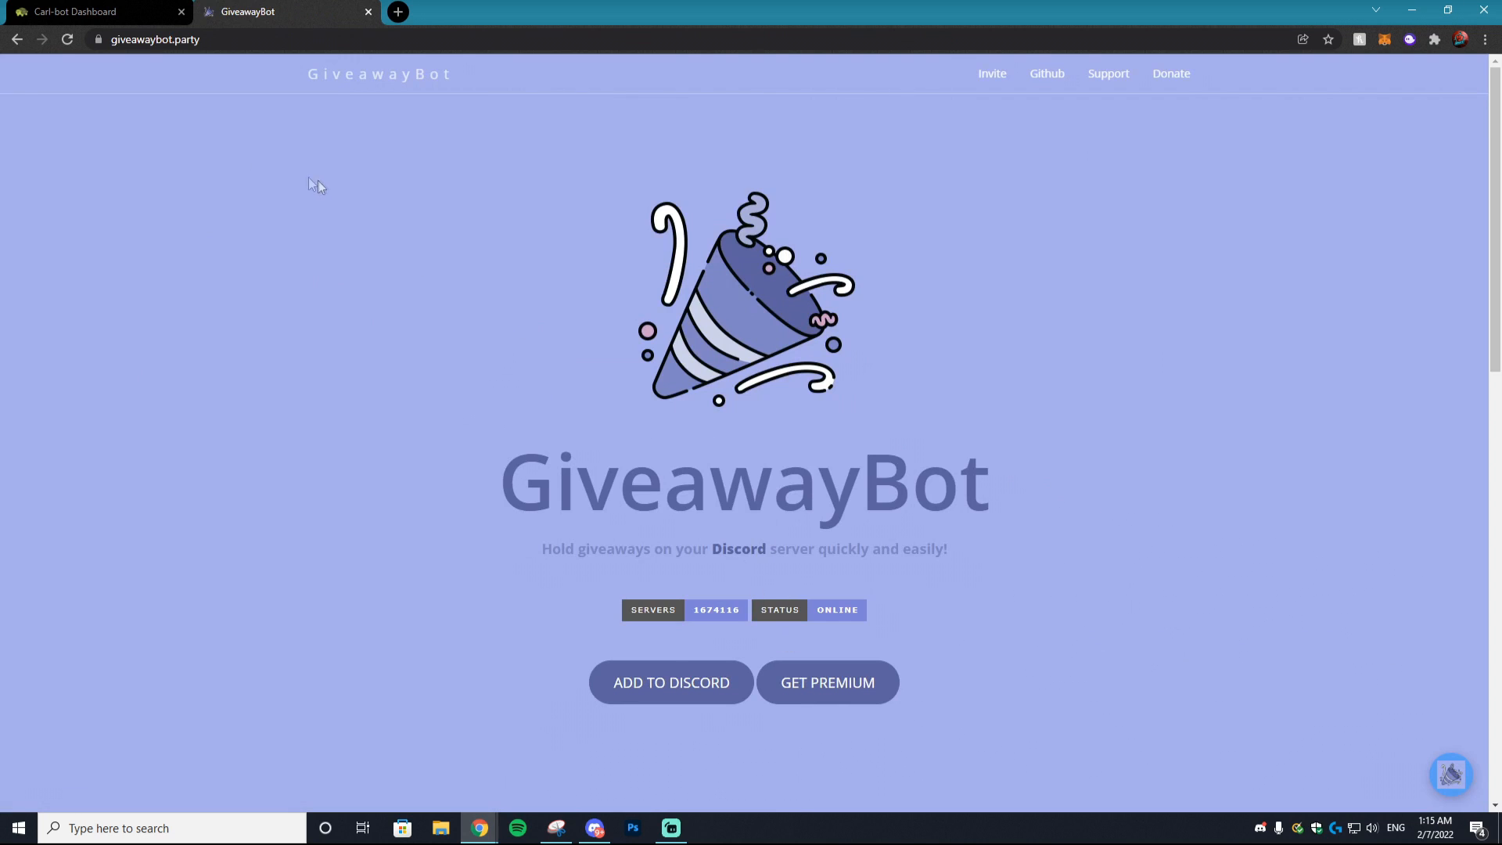
{"action": "left_click", "coordinate": [676, 684]}
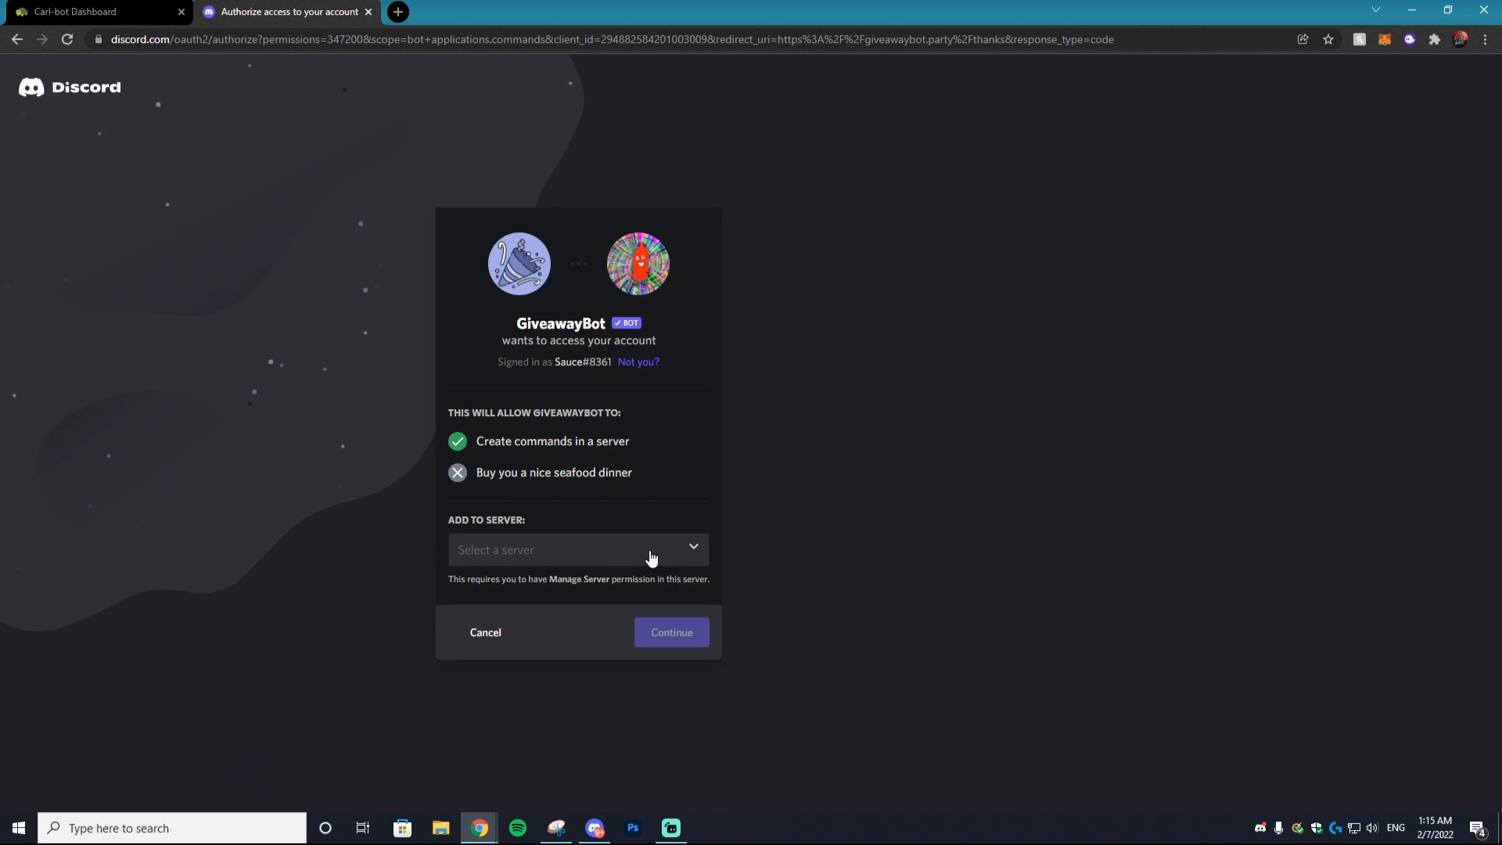
{"action": "left_click", "coordinate": [650, 556]}
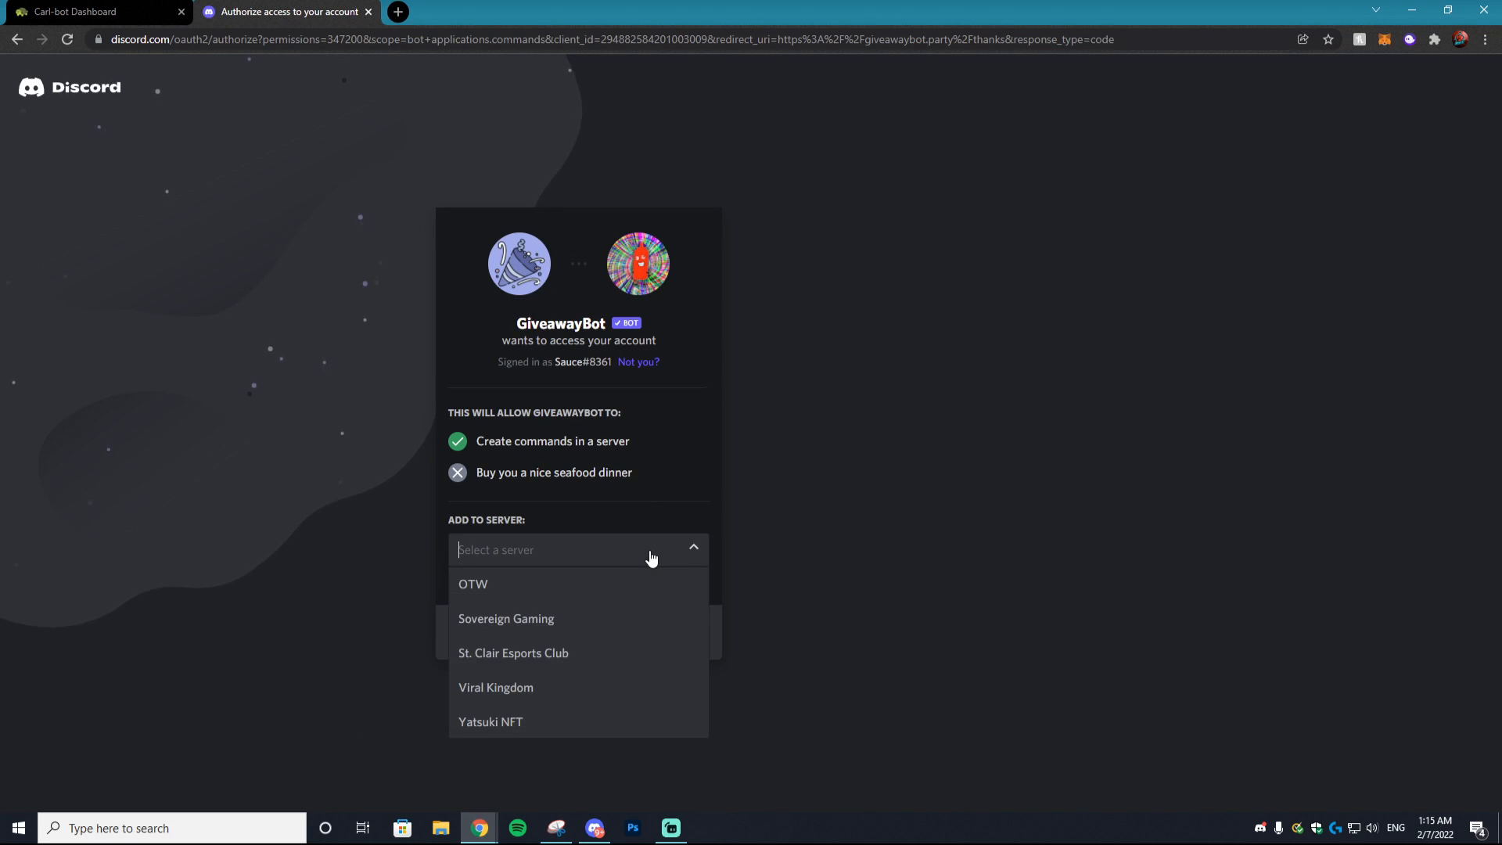
{"action": "left_click", "coordinate": [528, 718]}
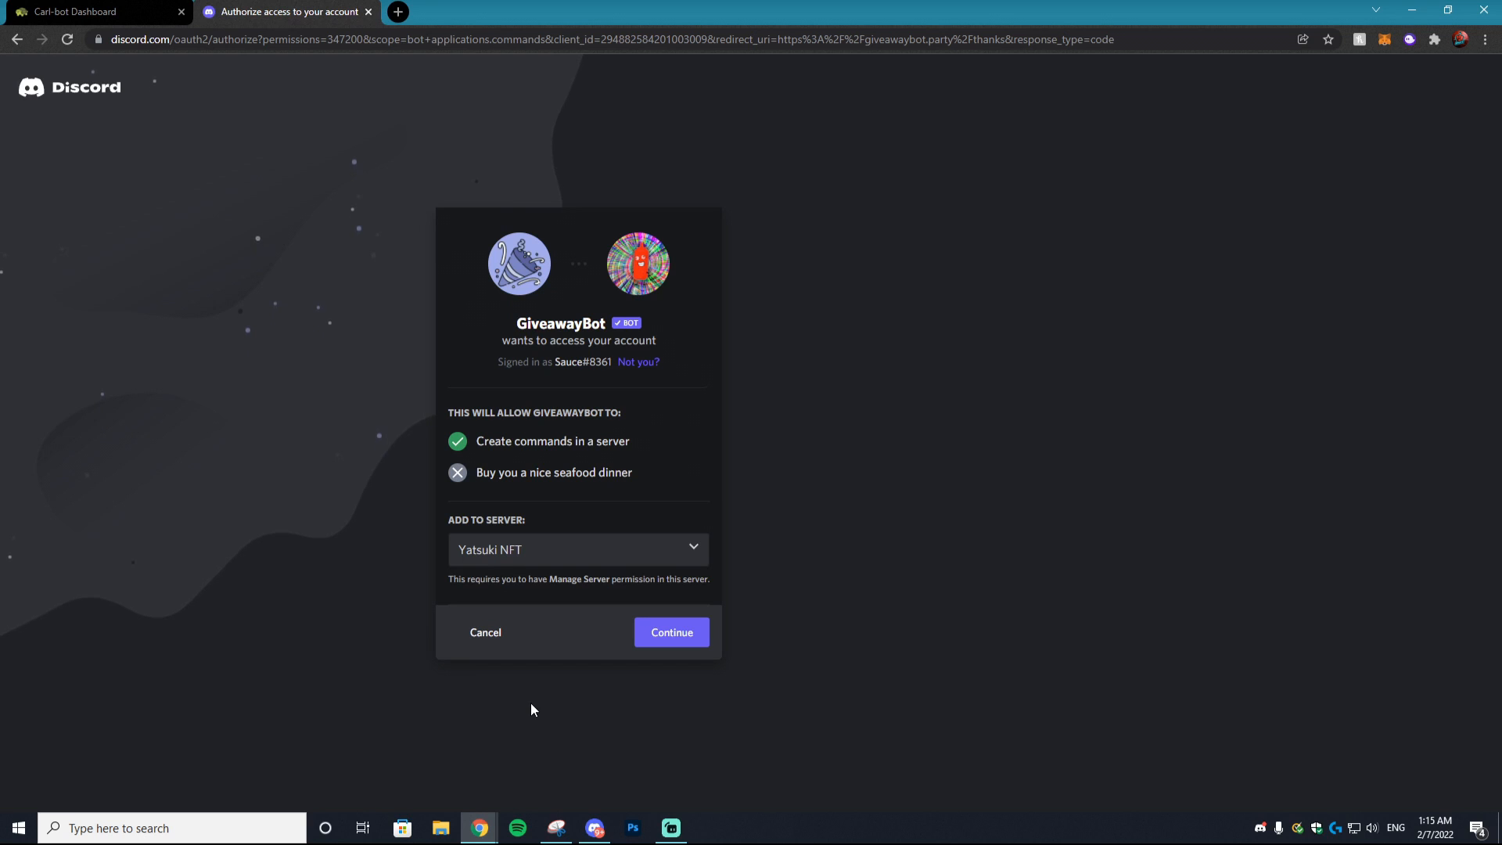
- Authorize GiveawayBot for the Yatsuki NFT server, completing the human verification
{"action": "left_click", "coordinate": [671, 636]}
{"action": "left_click", "coordinate": [688, 726]}
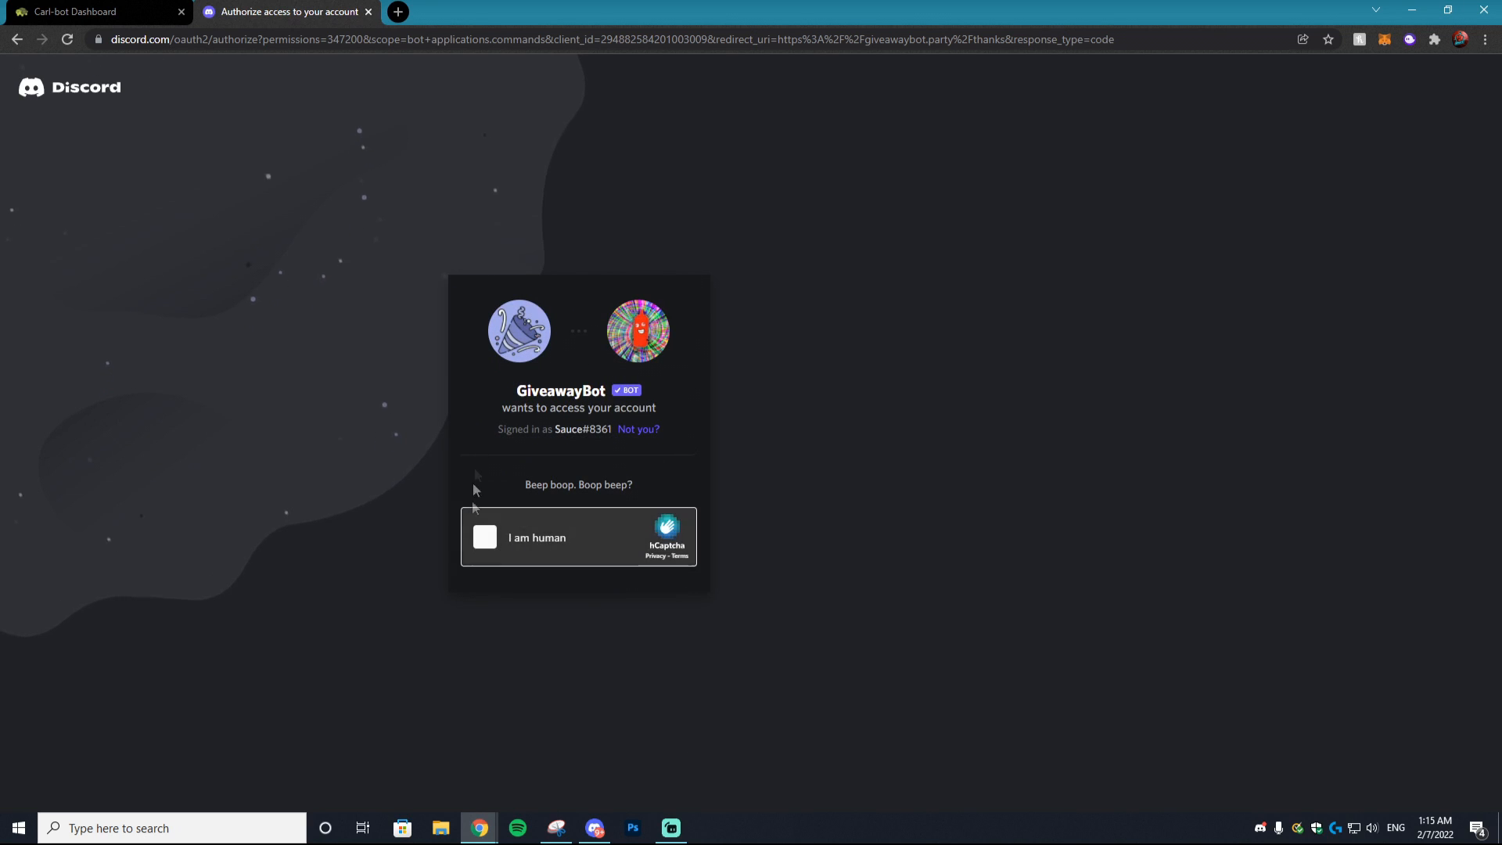
{"action": "left_click", "coordinate": [485, 537]}
{"action": "left_click", "coordinate": [673, 553]}
{"action": "left_click", "coordinate": [750, 581]}
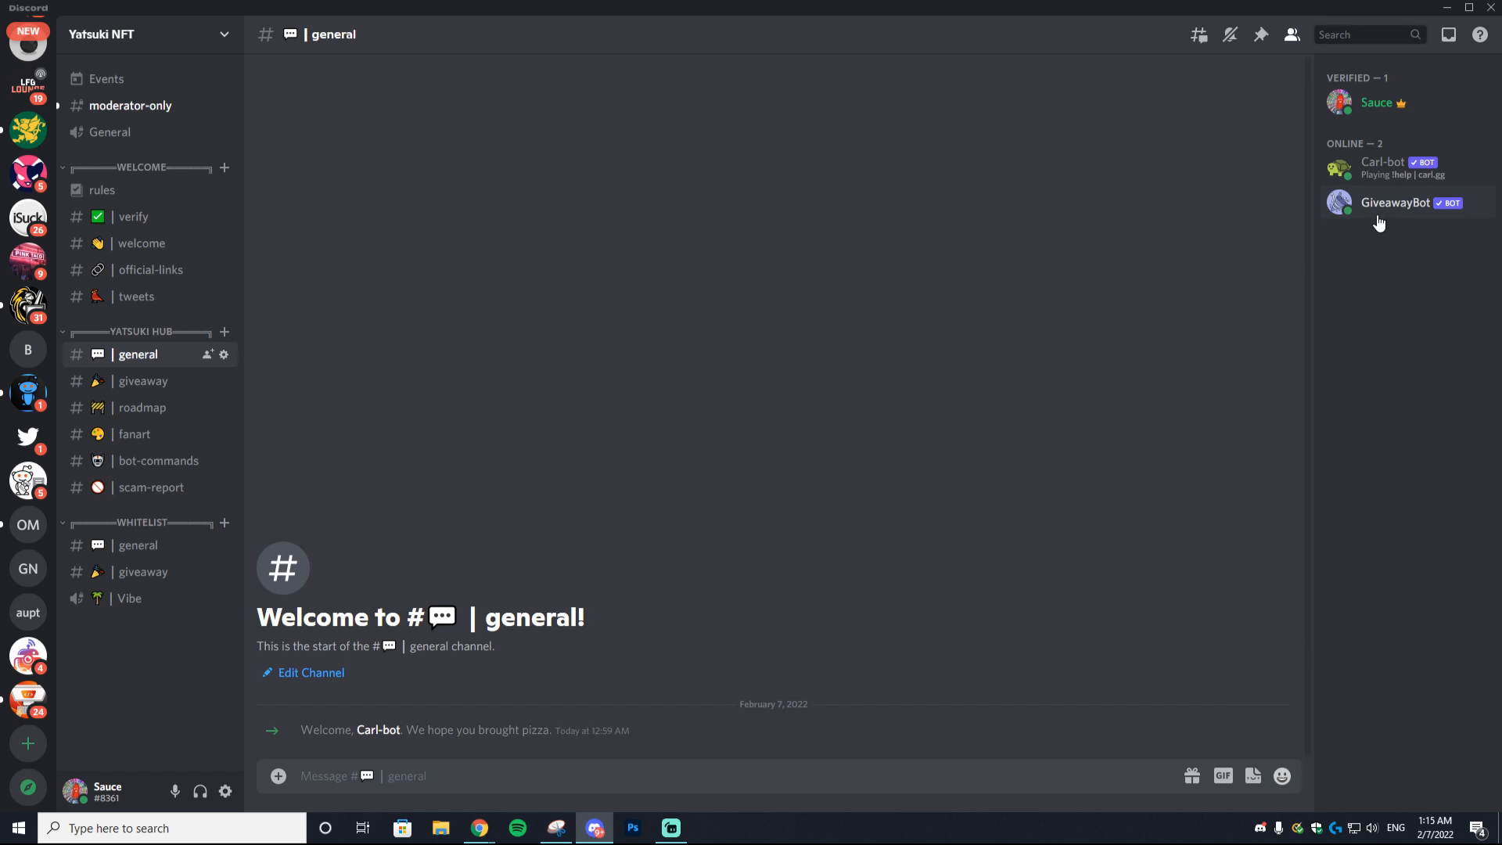
- Assign the Bot role to GiveawayBot and Carl-bot in the Yatsuki NFT server on Discord
{"action": "left_click", "coordinate": [1379, 205]}
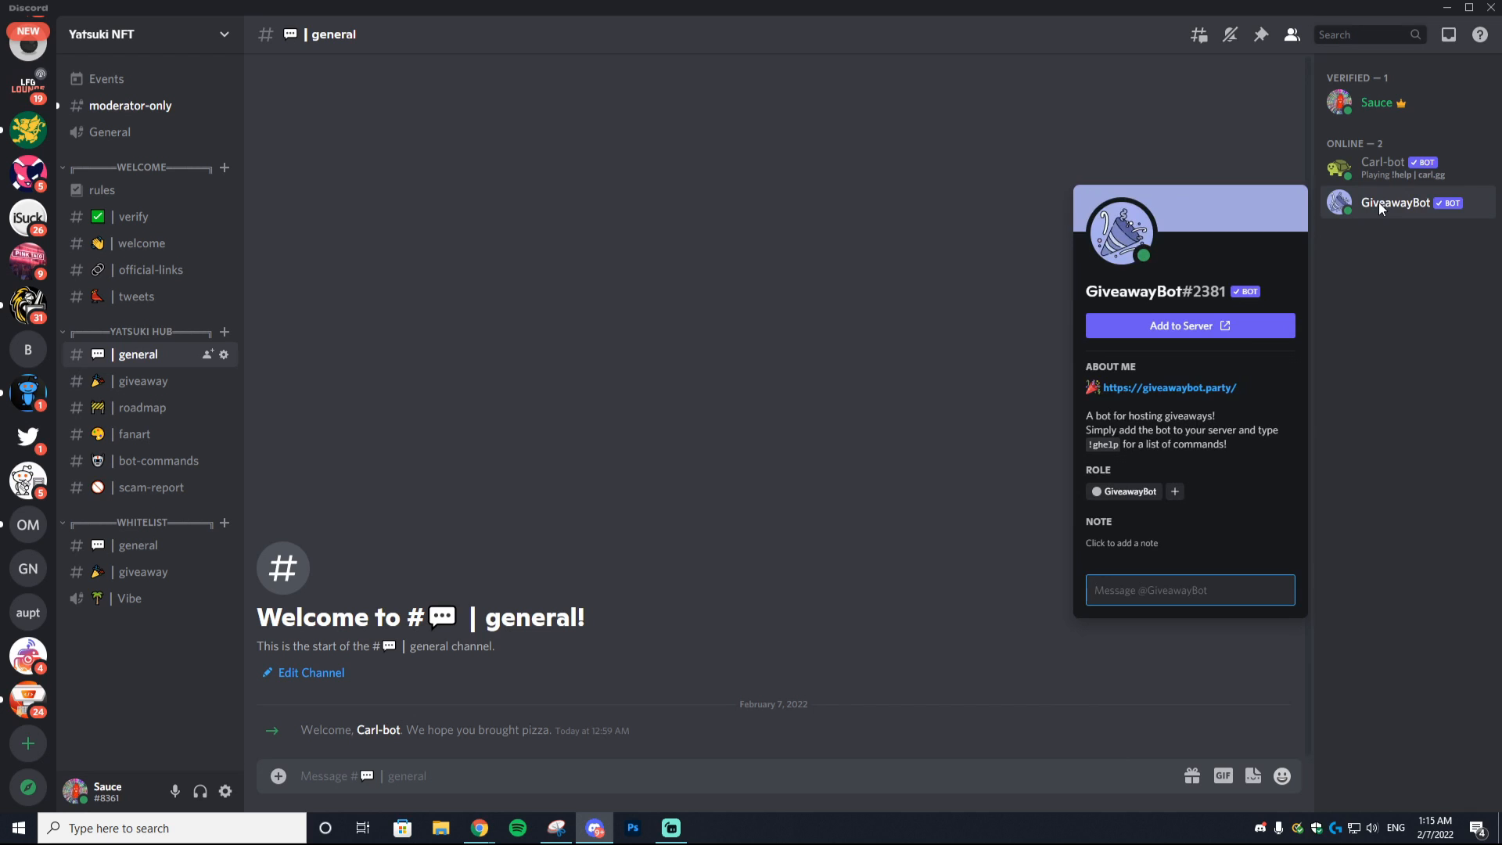
{"action": "left_click", "coordinate": [1174, 491]}
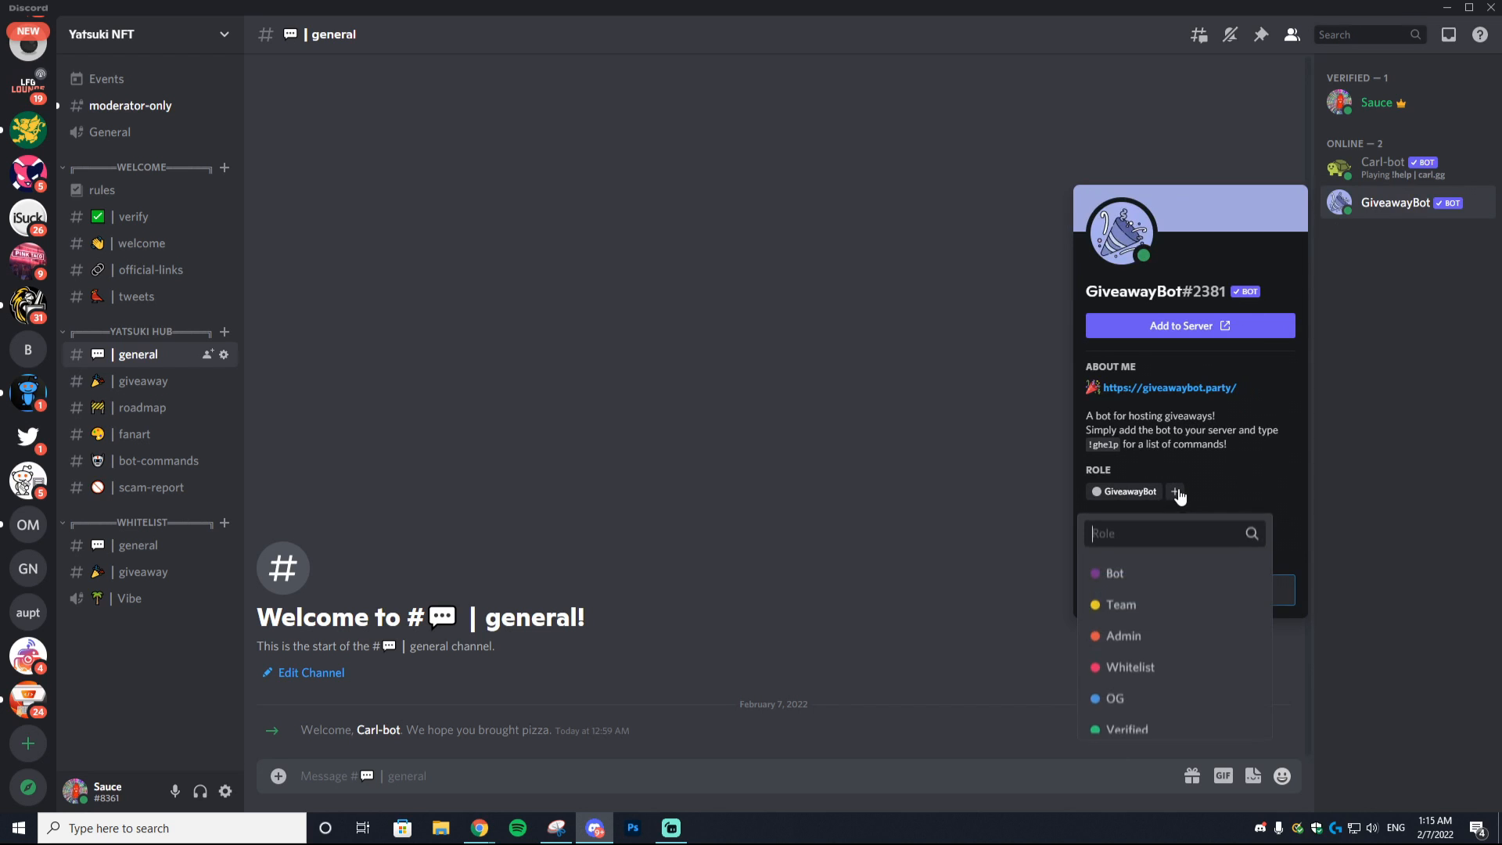
{"action": "left_click", "coordinate": [1126, 578]}
{"action": "right_click", "coordinate": [1370, 241]}
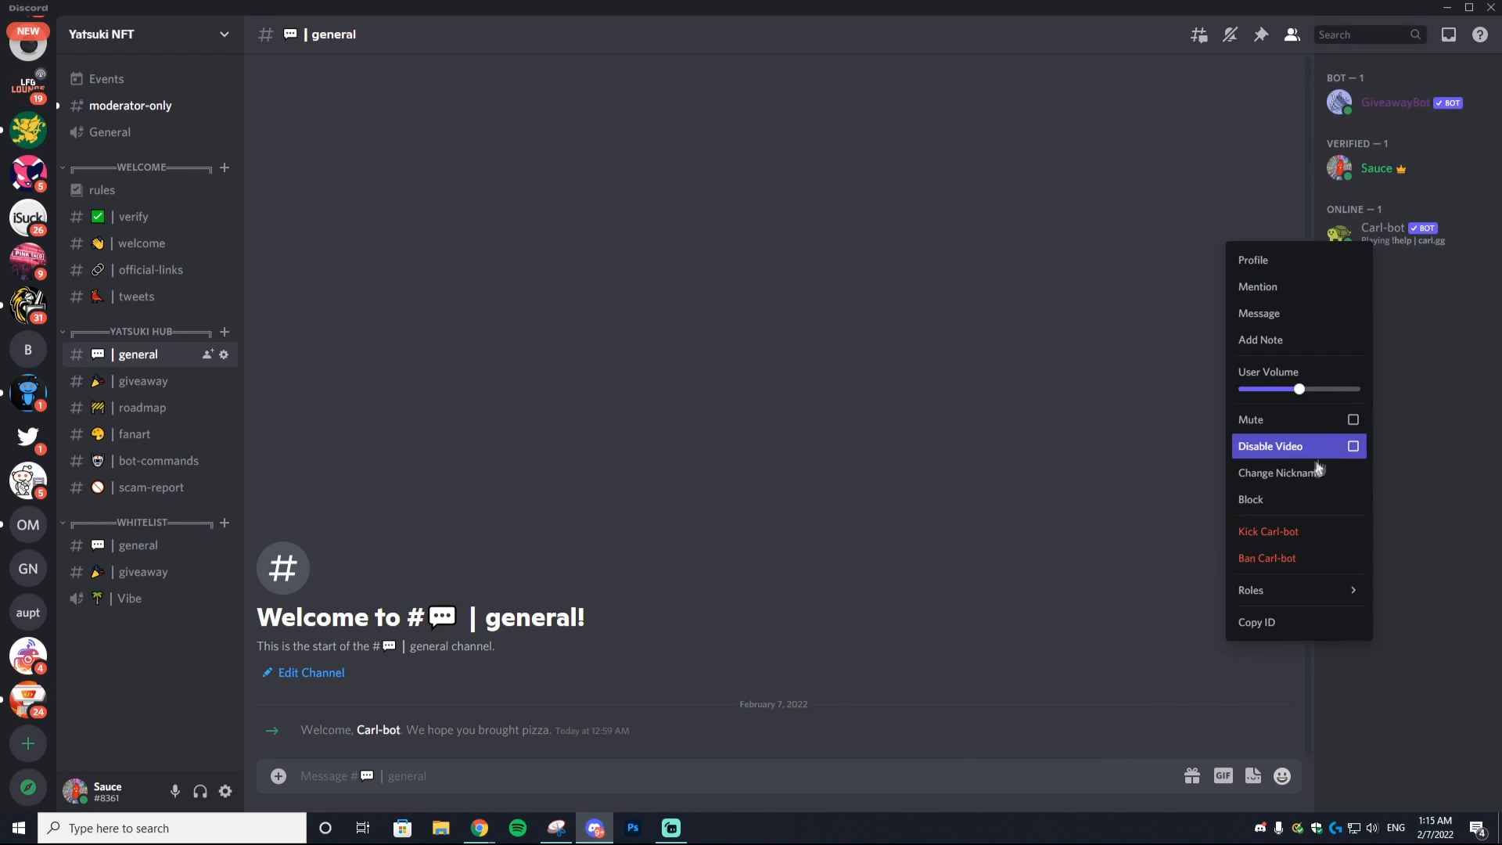
{"action": "mouse_move", "coordinate": [1283, 592]}
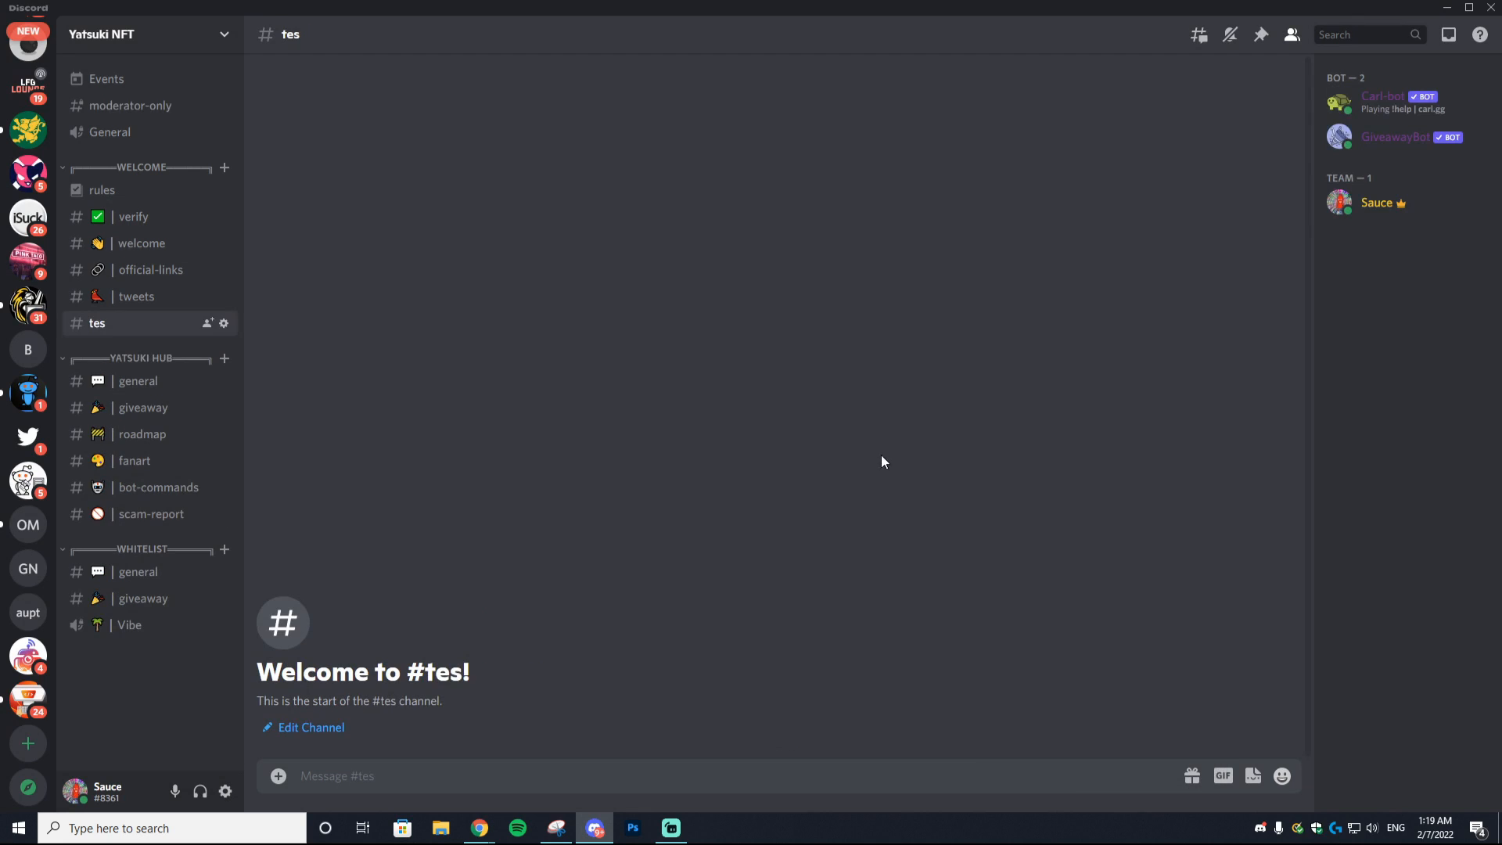
- Start a giveaway with !gcreate in the Yatsuki Hub giveaway channel, pick "🎉 | giveaway" as its channel, and set its duration to 20 seconds
{"action": "left_click", "coordinate": [168, 407]}
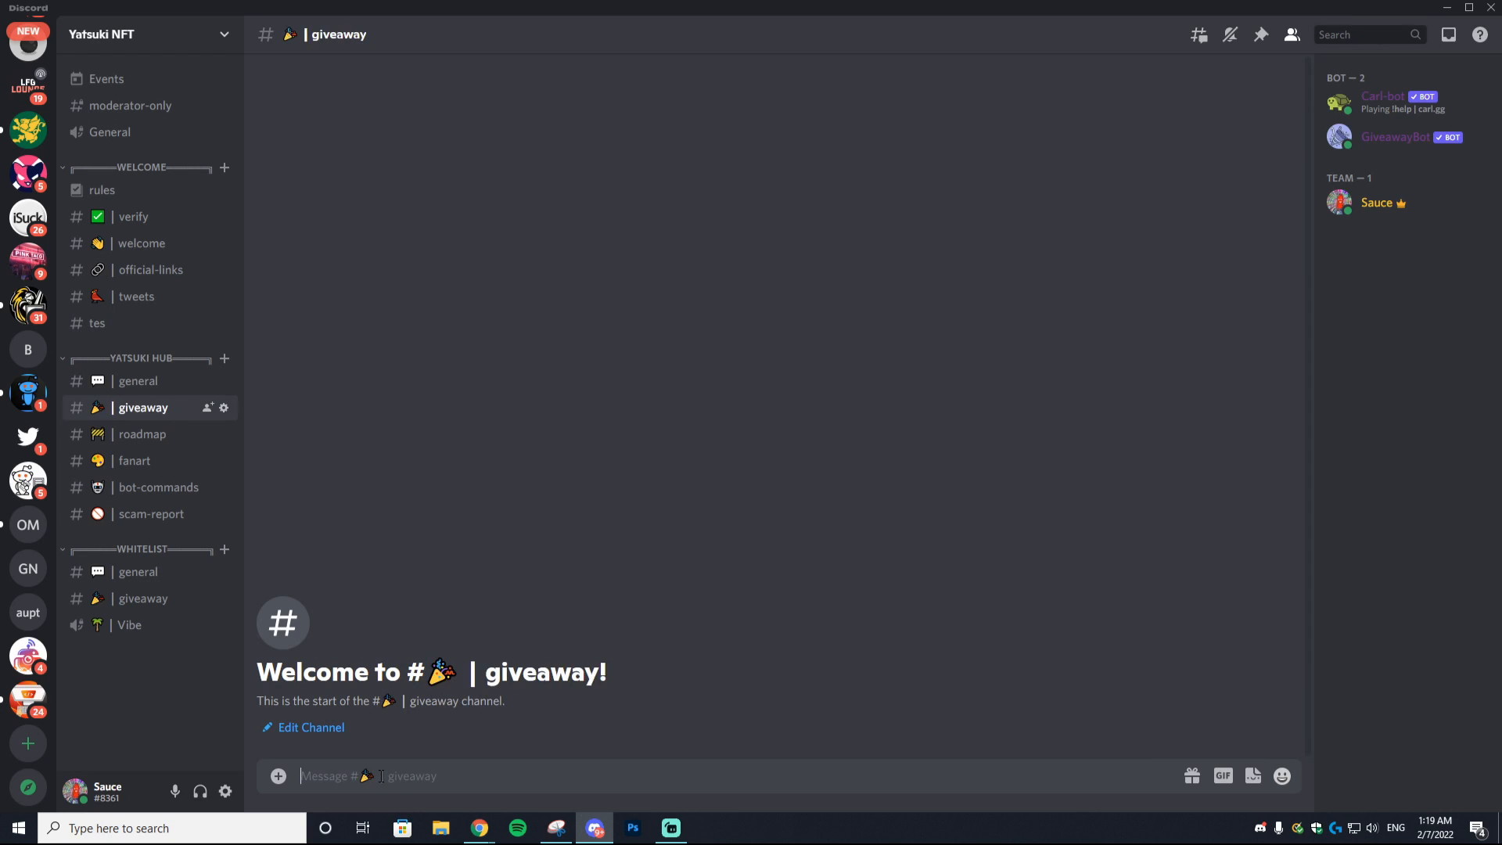
{"action": "type", "text": "!gcreate"}
{"action": "key", "text": "Return"}
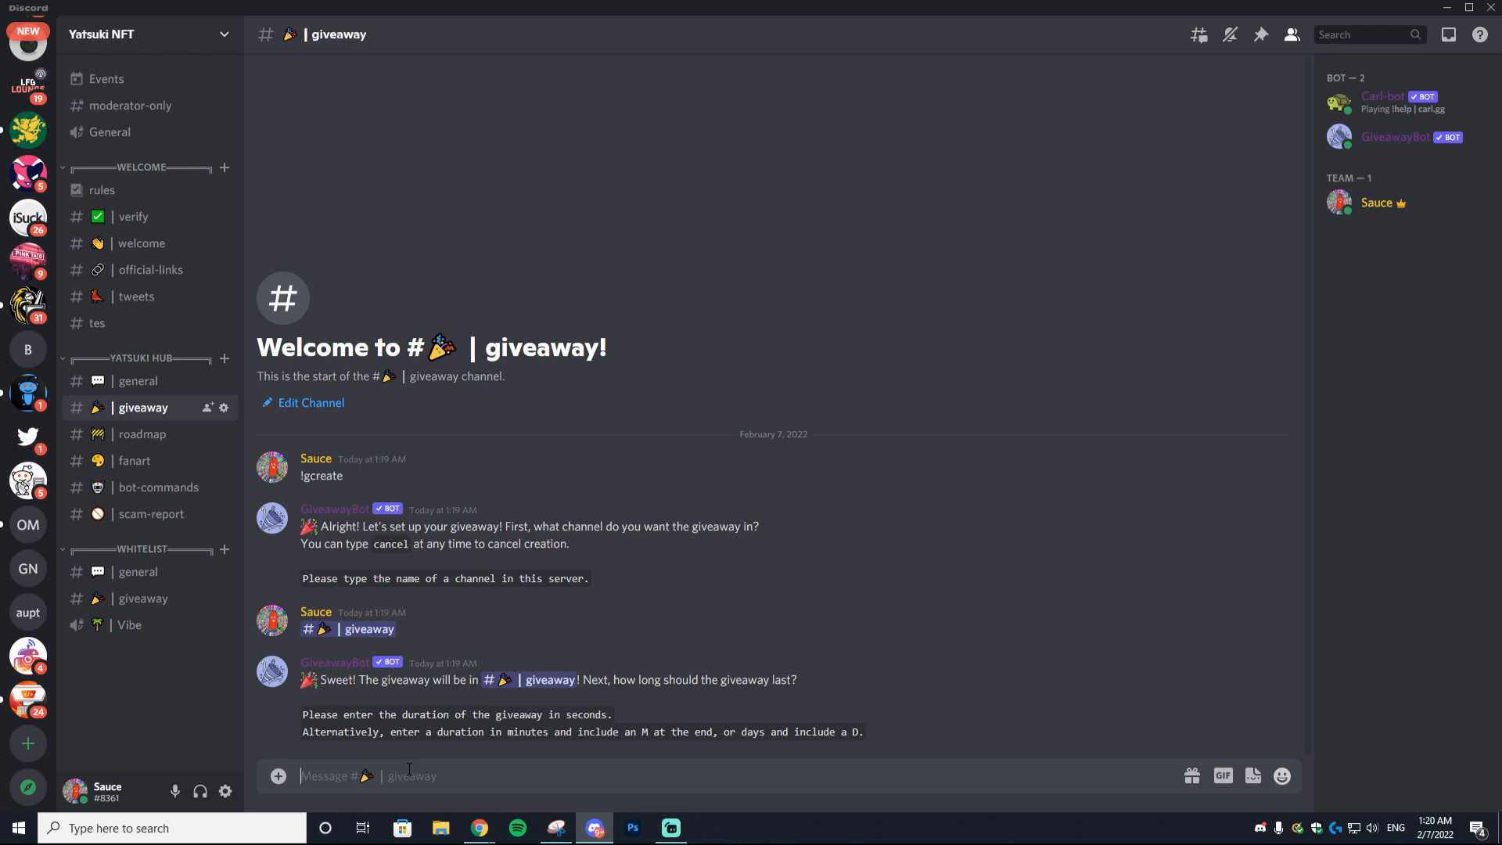
{"action": "type", "text": "6"}
{"action": "key", "text": "BackSpace"}
{"action": "type", "text": "20"}
{"action": "key", "text": "Return"}
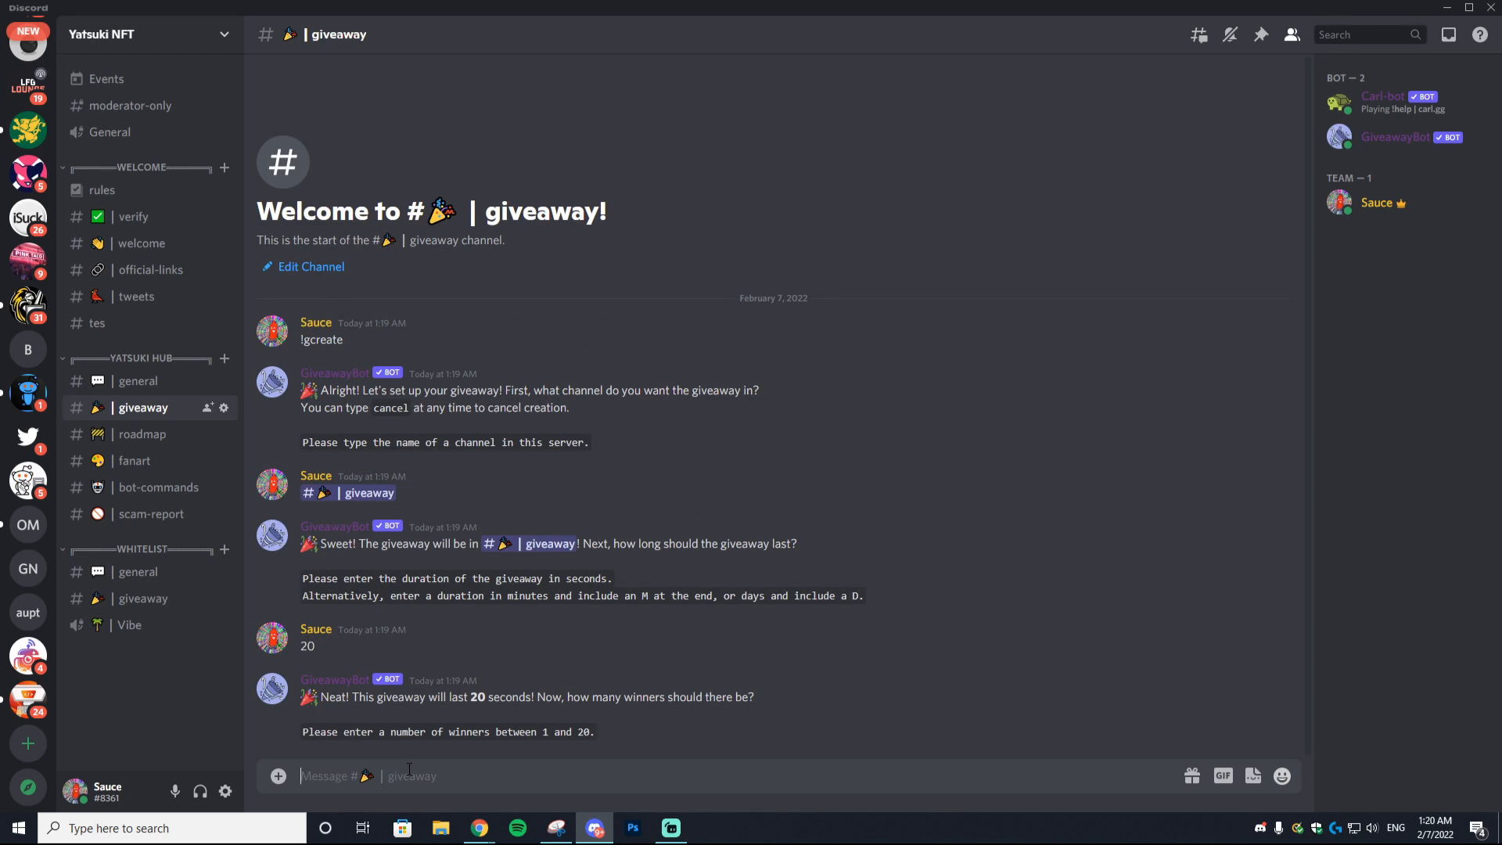
- Launch the giveaway with 1 winner and the prize "10 Free WL Spots", and enter it with the party popper reaction in the Whitelist giveaway channel
{"action": "type", "text": "1"}
{"action": "key", "text": "Return"}
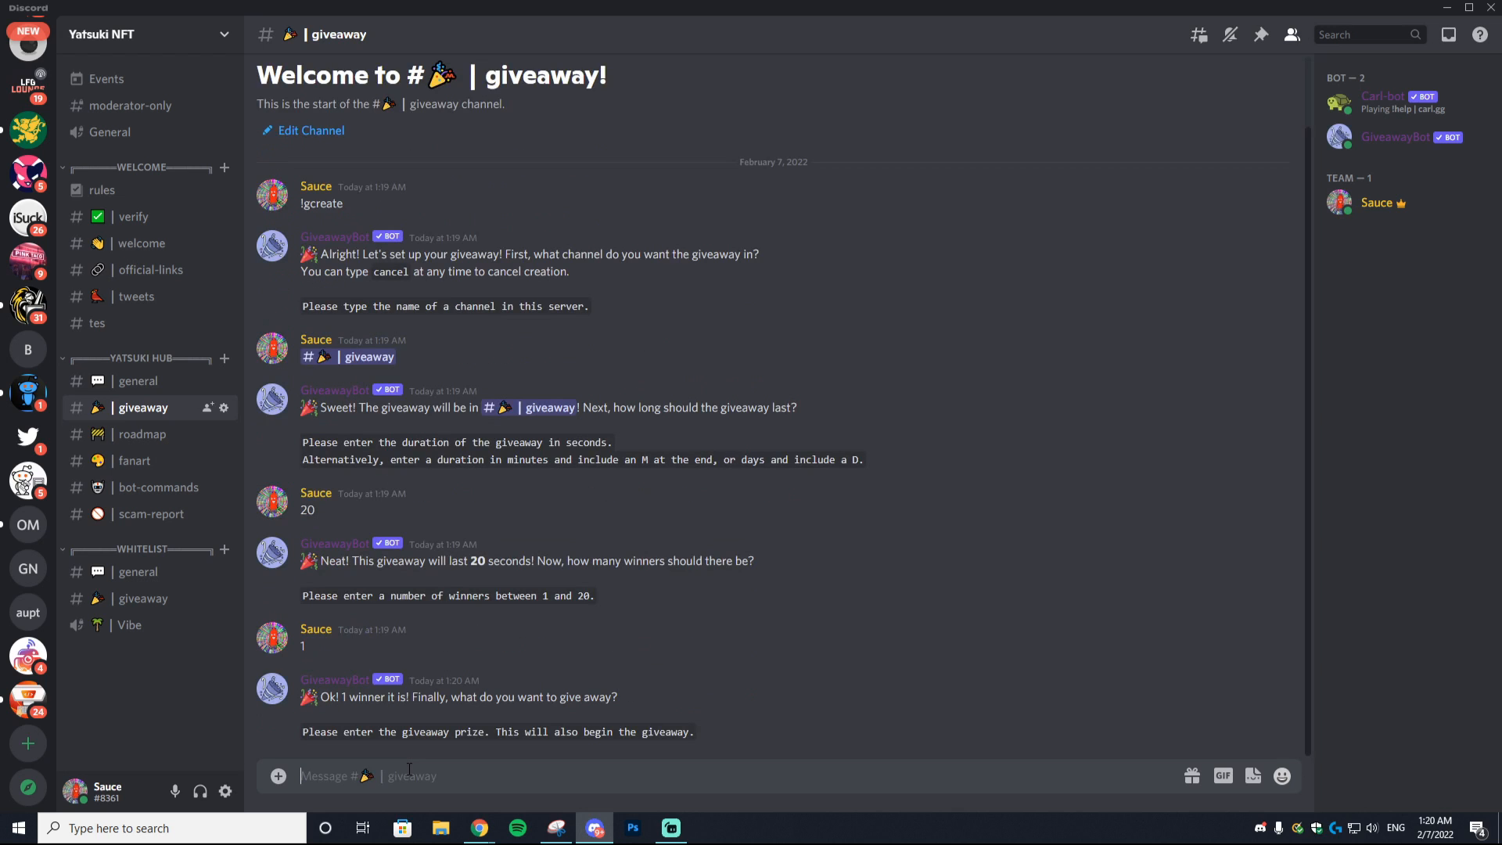
{"action": "type", "text": "10 Free WL Spots"}
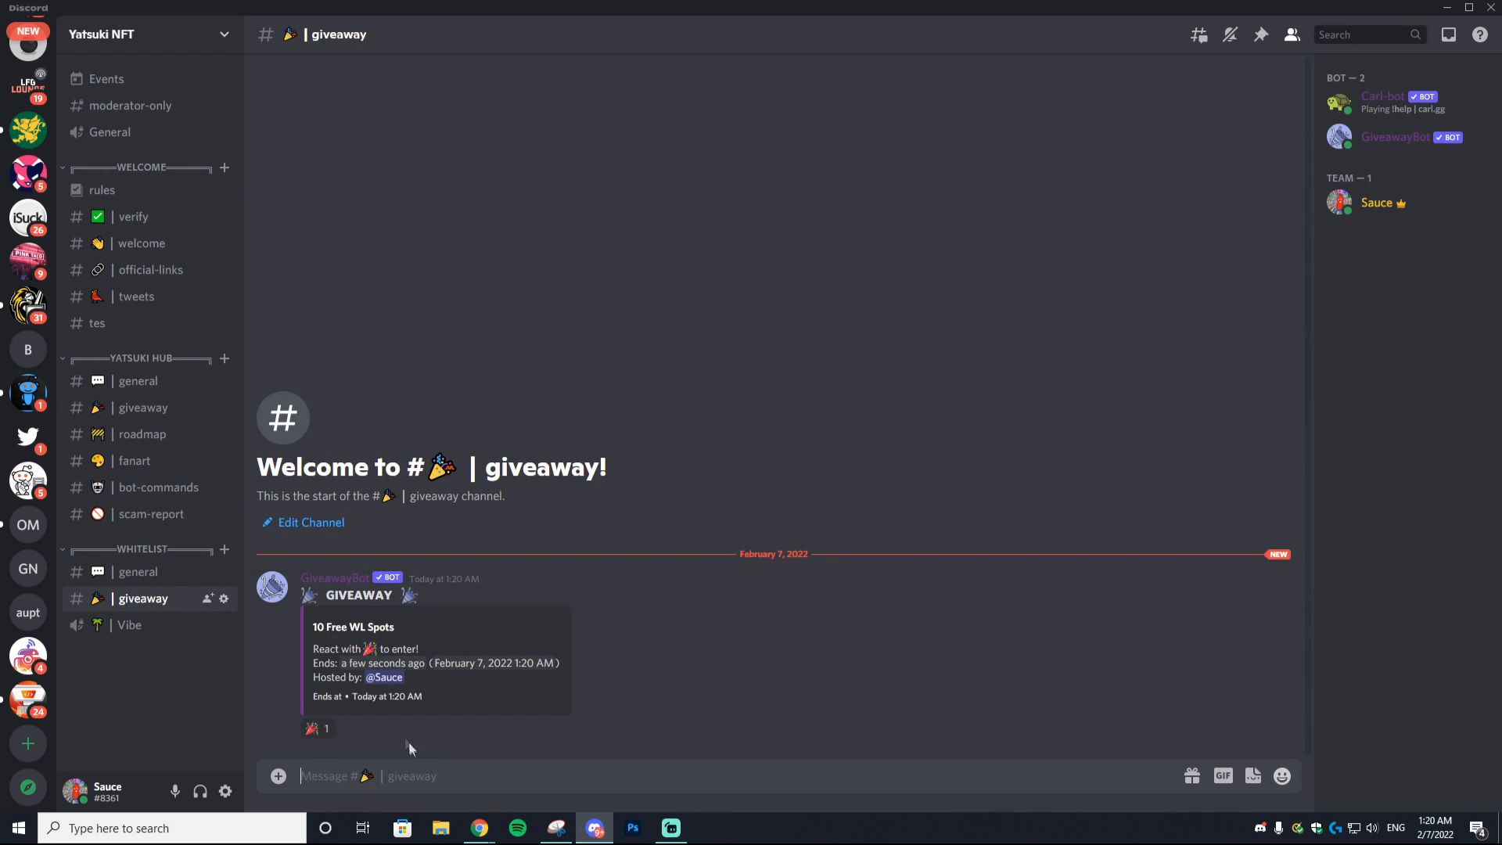
{"action": "left_click", "coordinate": [317, 728]}
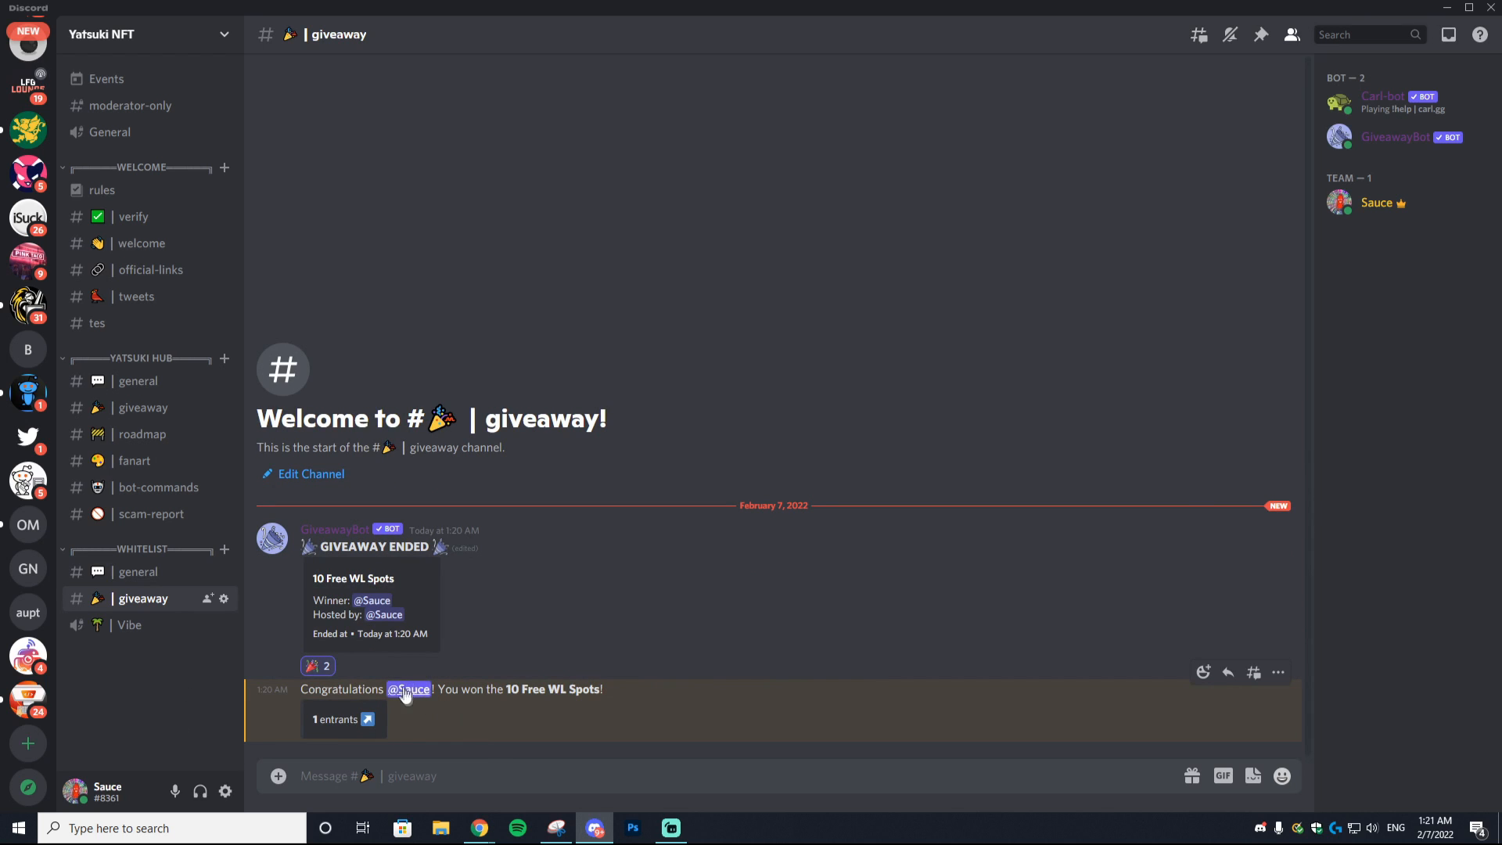
- Delete the giveaway winner announcement and the ended giveaway post from the Whitelist giveaway channel
{"action": "left_click", "coordinate": [1277, 672]}
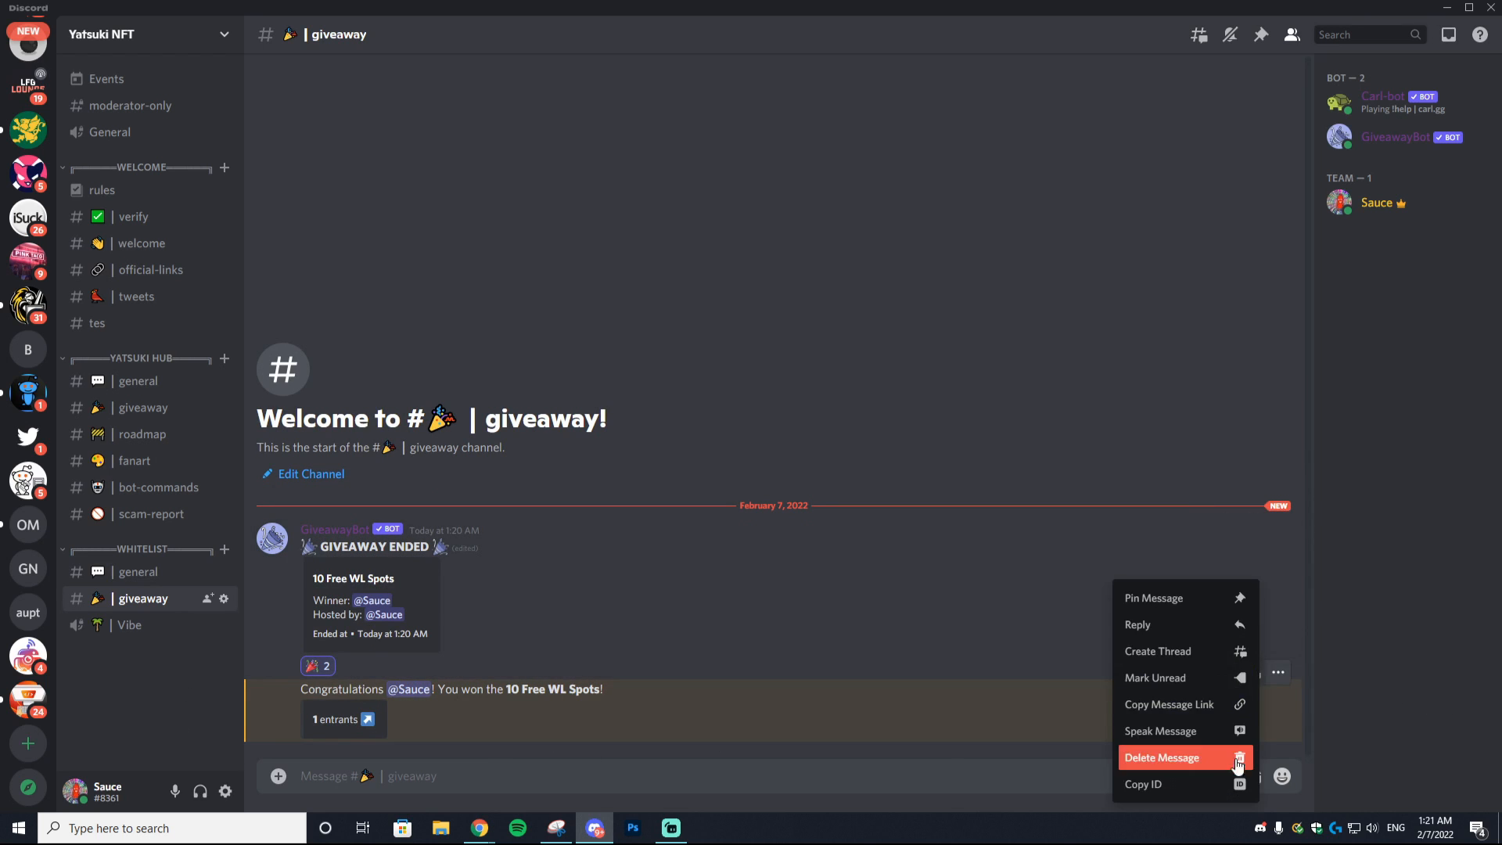
{"action": "left_click", "coordinate": [1163, 755]}
{"action": "left_click", "coordinate": [873, 510]}
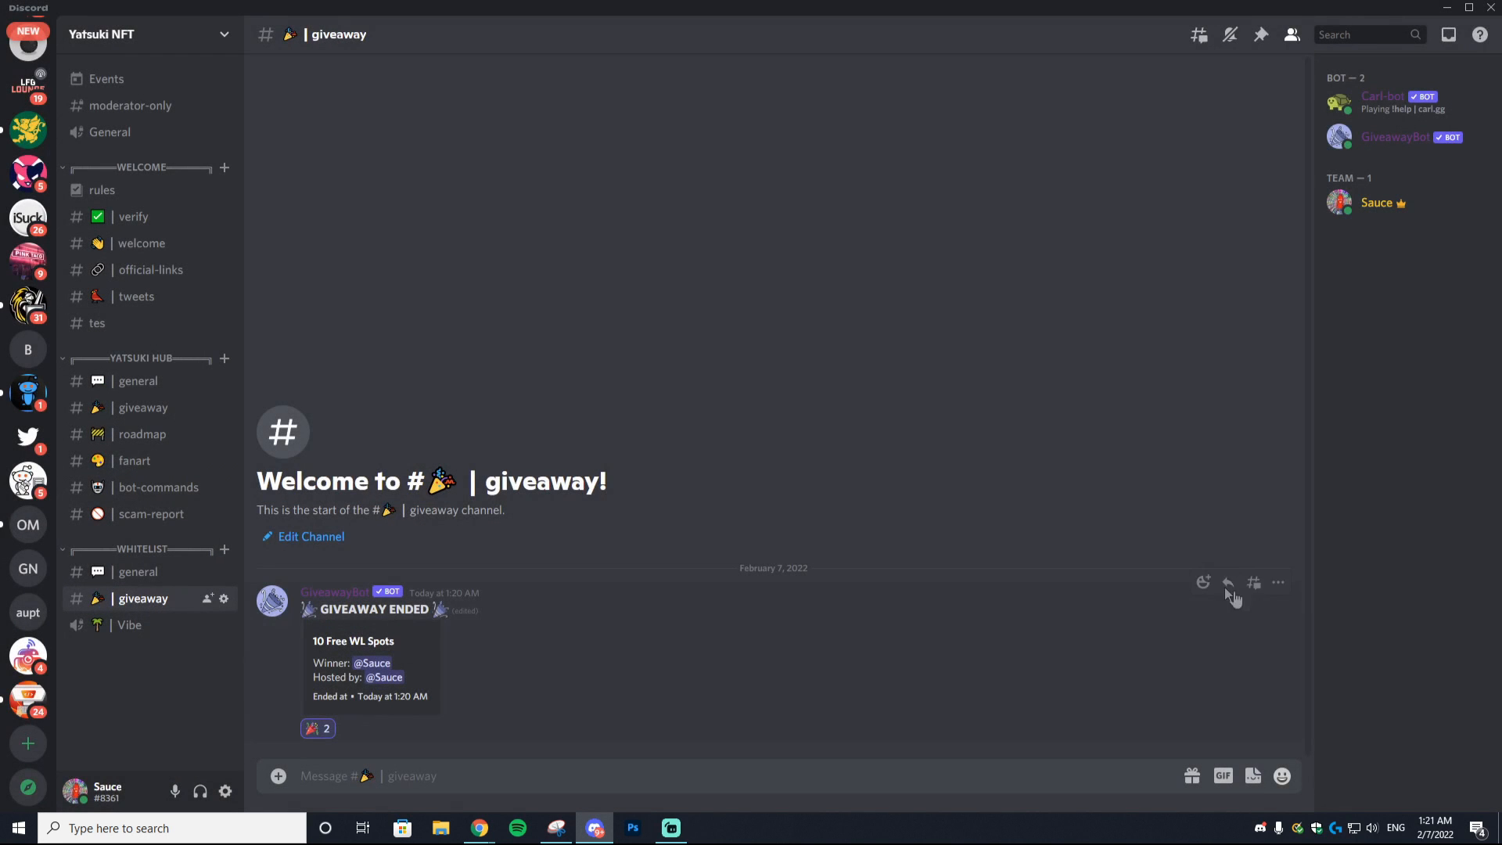
{"action": "left_click", "coordinate": [1278, 582]}
{"action": "left_click", "coordinate": [1165, 755]}
{"action": "left_click", "coordinate": [861, 512]}
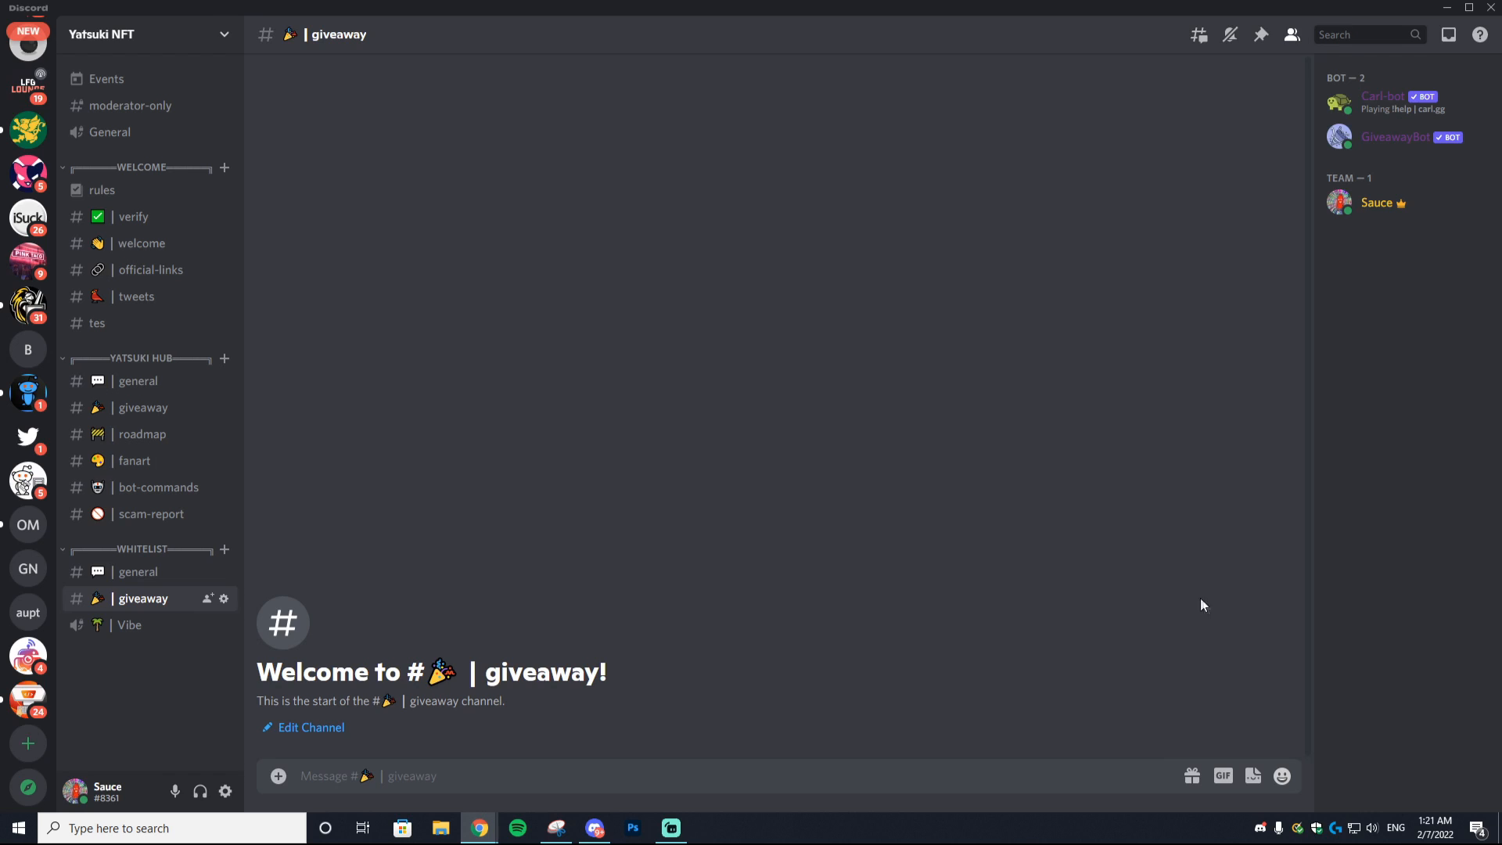
- Switch to the TweetShift website and authorize its bot for the Yatsuki NFT server, starting the human verification
{"action": "key", "text": "alt+Tab"}
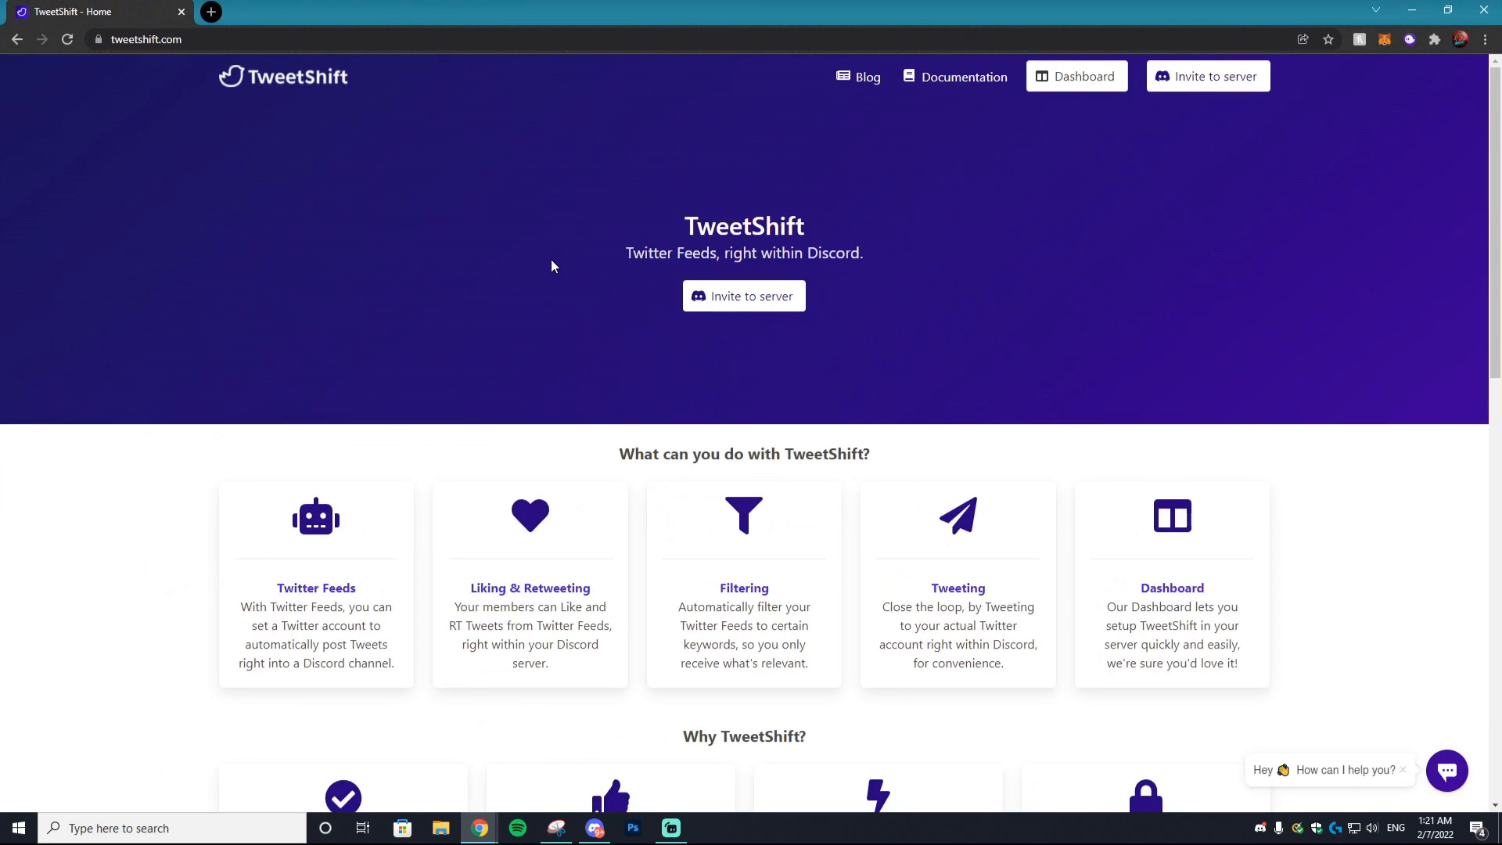
{"action": "left_click", "coordinate": [754, 296]}
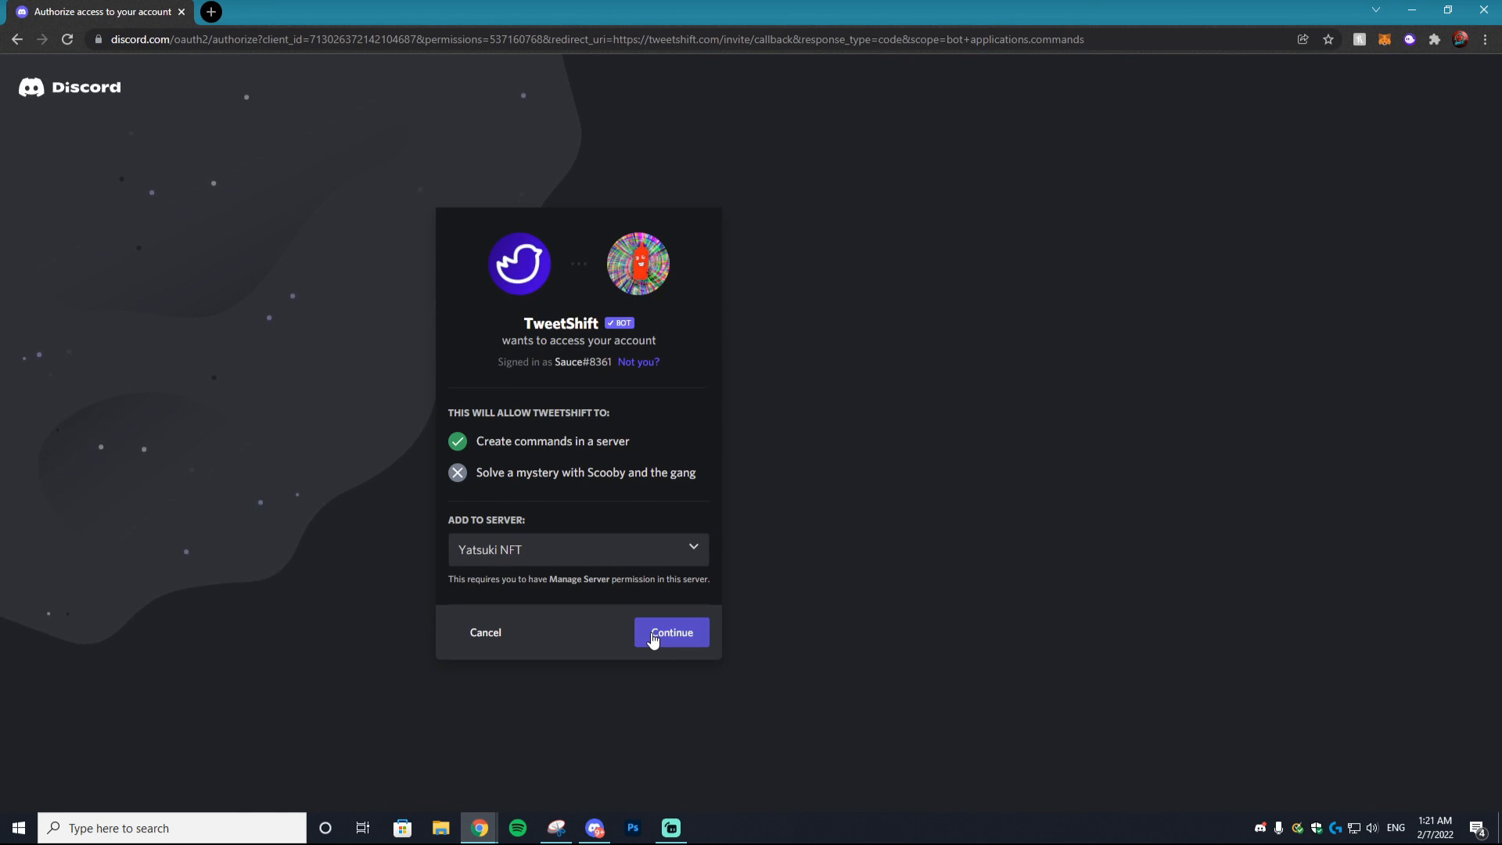
{"action": "left_click", "coordinate": [653, 640]}
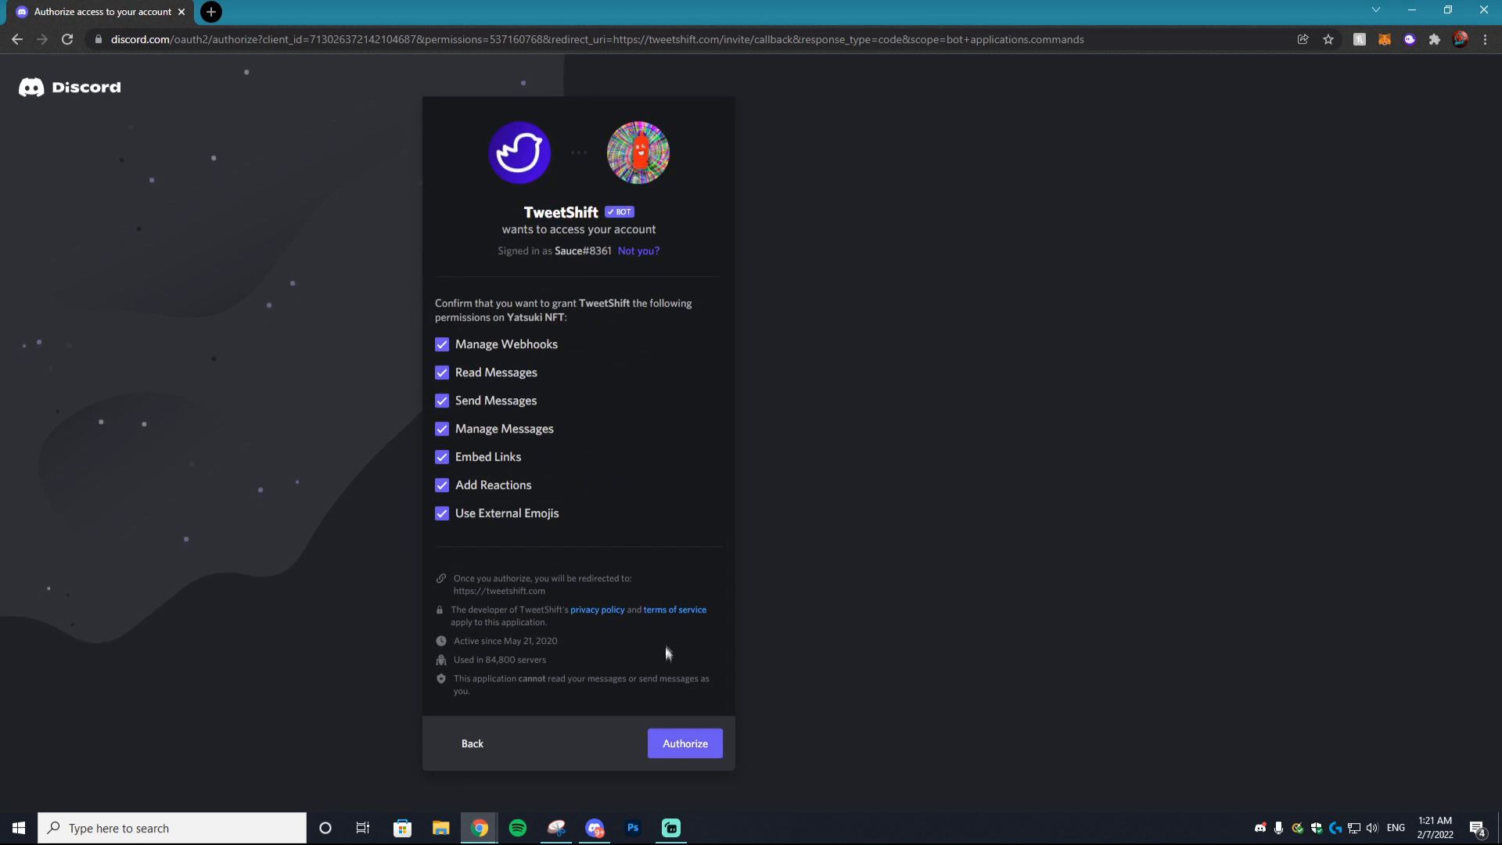
{"action": "left_click", "coordinate": [701, 743]}
{"action": "left_click", "coordinate": [483, 538]}
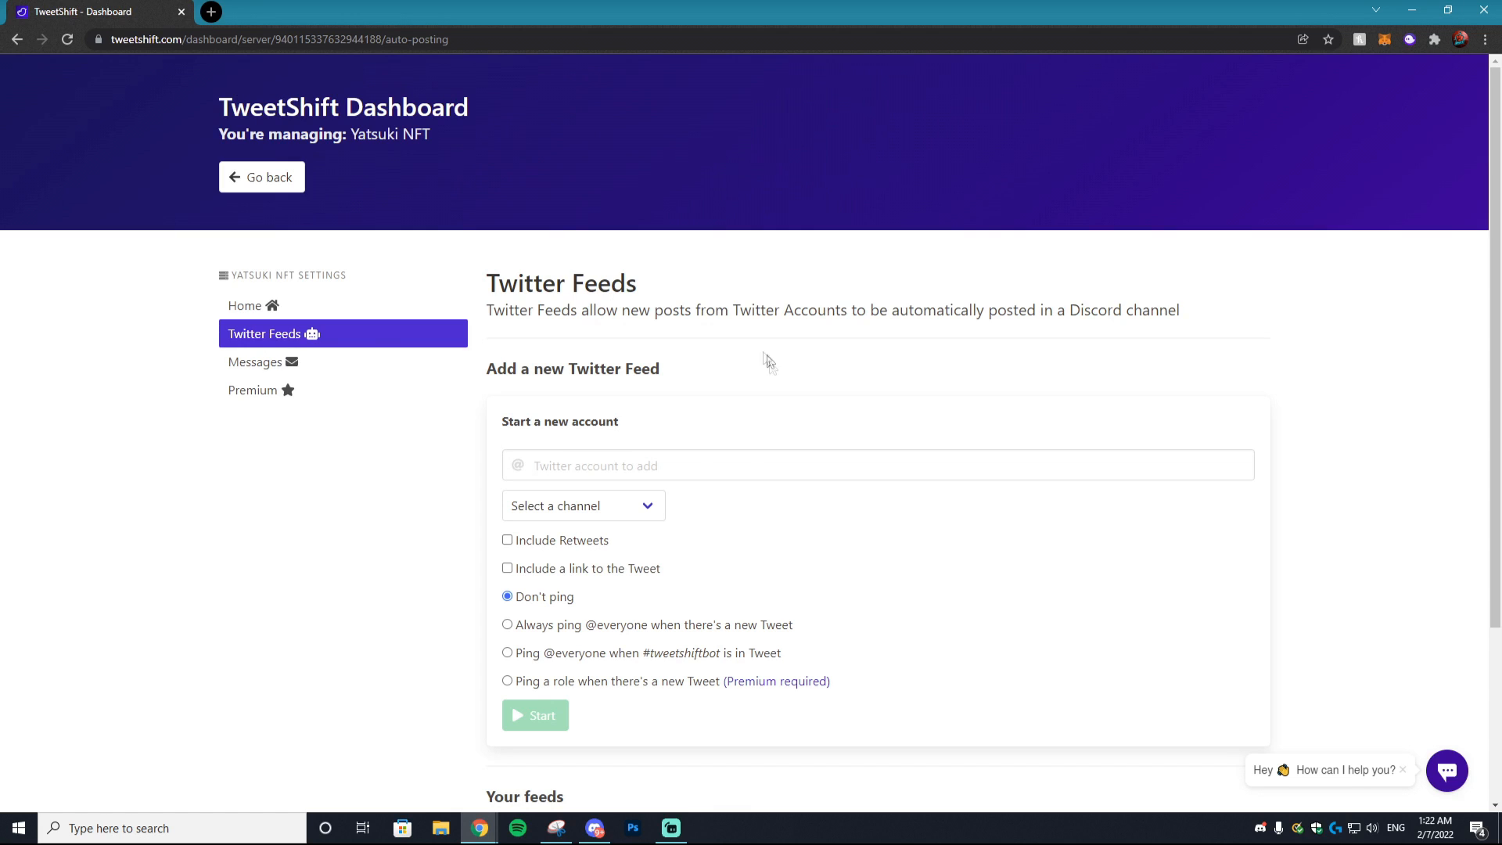
- Fill in a new Twitter feed for the account YatsukiNFT with tweets as its Discord channel
{"action": "left_click", "coordinate": [627, 462]}
{"action": "left_click", "coordinate": [708, 514]}
{"action": "left_click", "coordinate": [713, 473]}
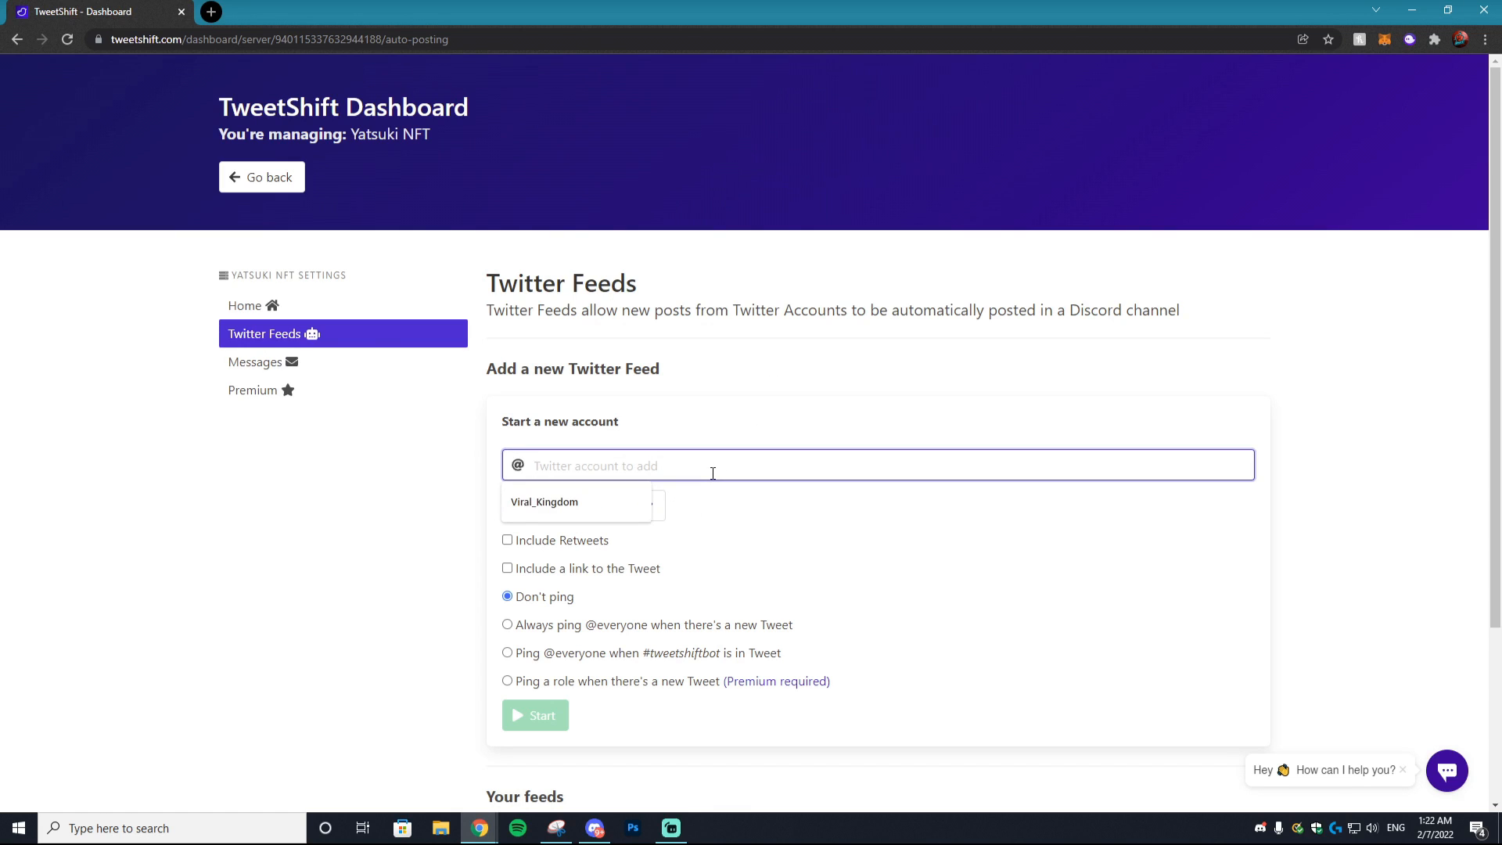
{"action": "type", "text": "YatsukiNFT"}
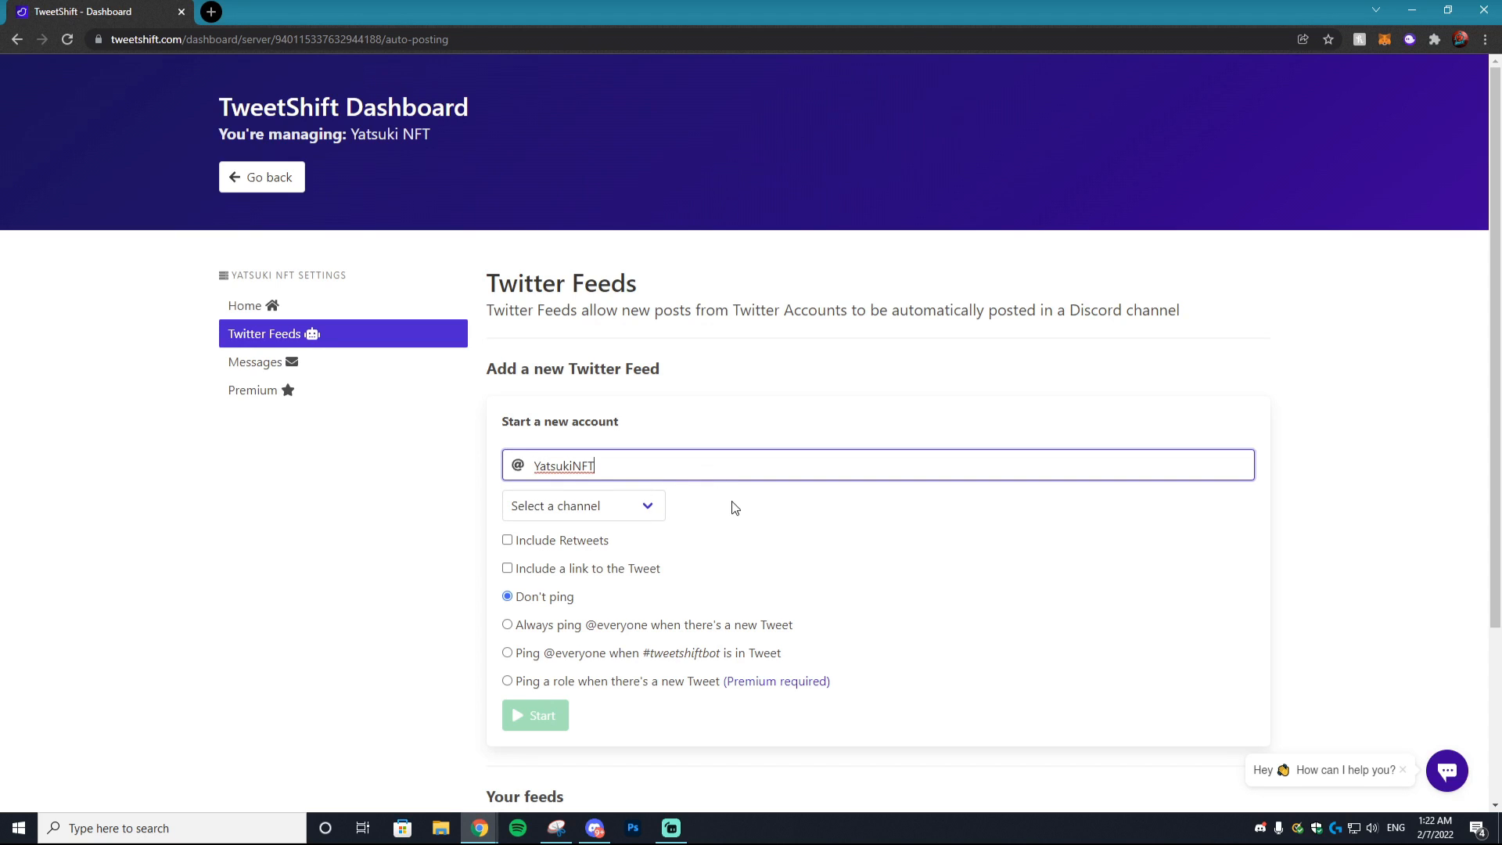
{"action": "left_click", "coordinate": [624, 506]}
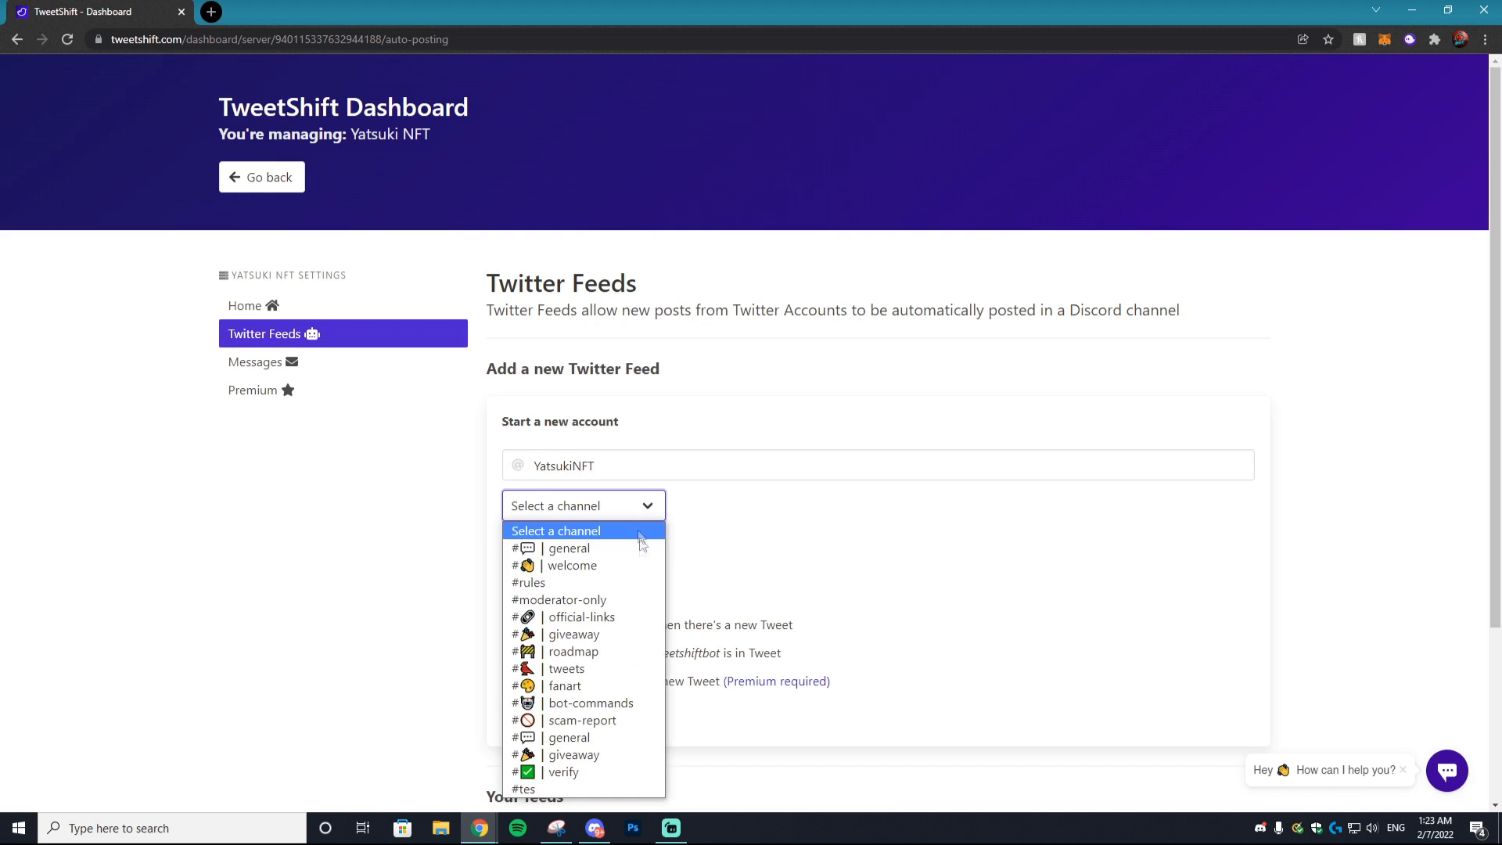
{"action": "left_click", "coordinate": [576, 670]}
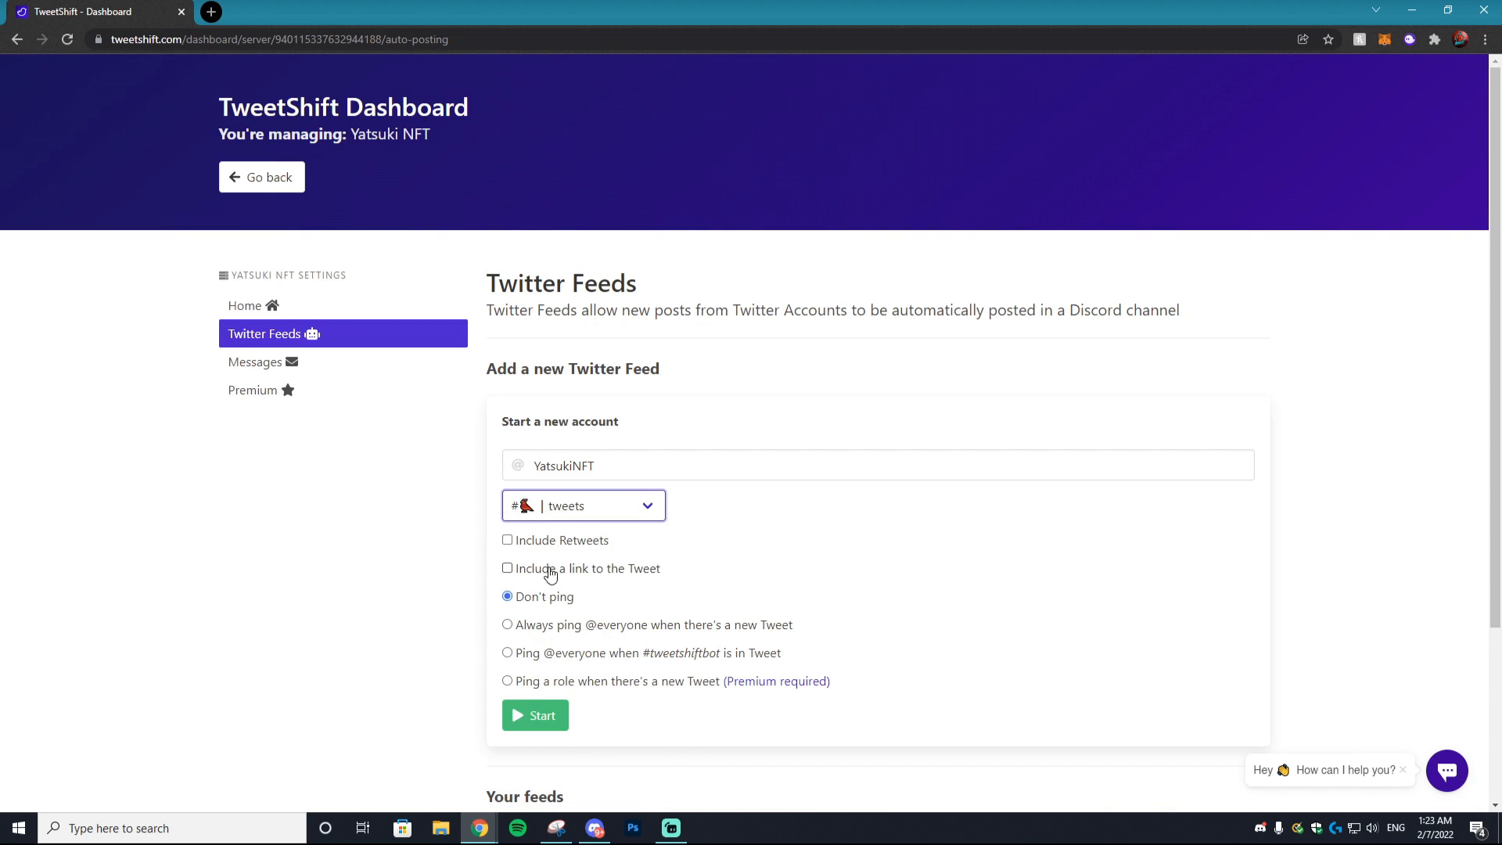
- Include retweets and a link to the Tweet in the YatsukiNFT feed, and start the feed
{"action": "left_click", "coordinate": [538, 545]}
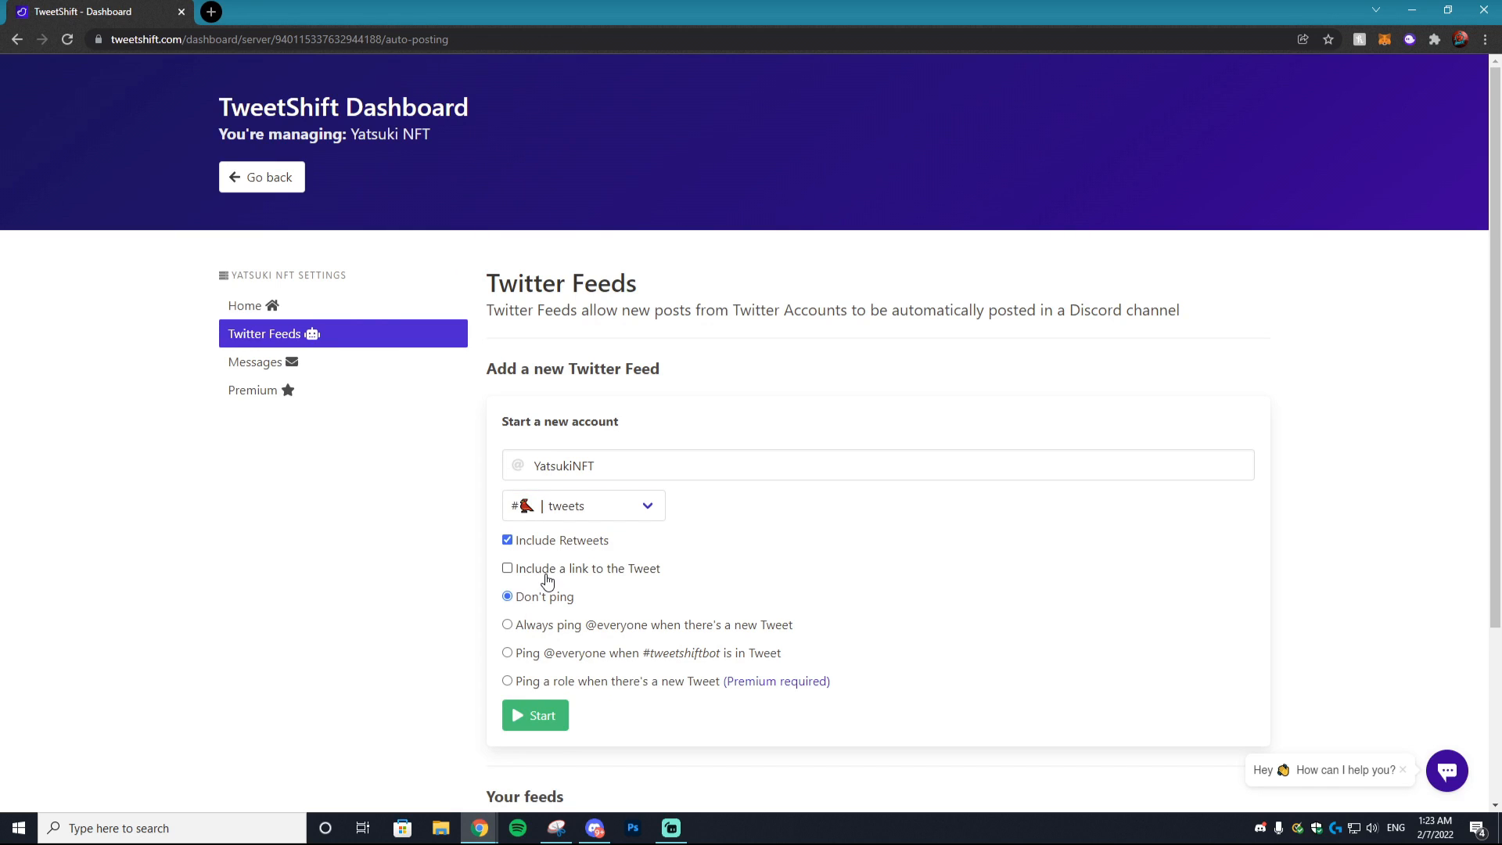
{"action": "double_click", "coordinate": [548, 581]}
{"action": "left_click", "coordinate": [547, 579]}
{"action": "scroll", "coordinate": [563, 687], "scroll_direction": "down", "scroll_amount": 3}
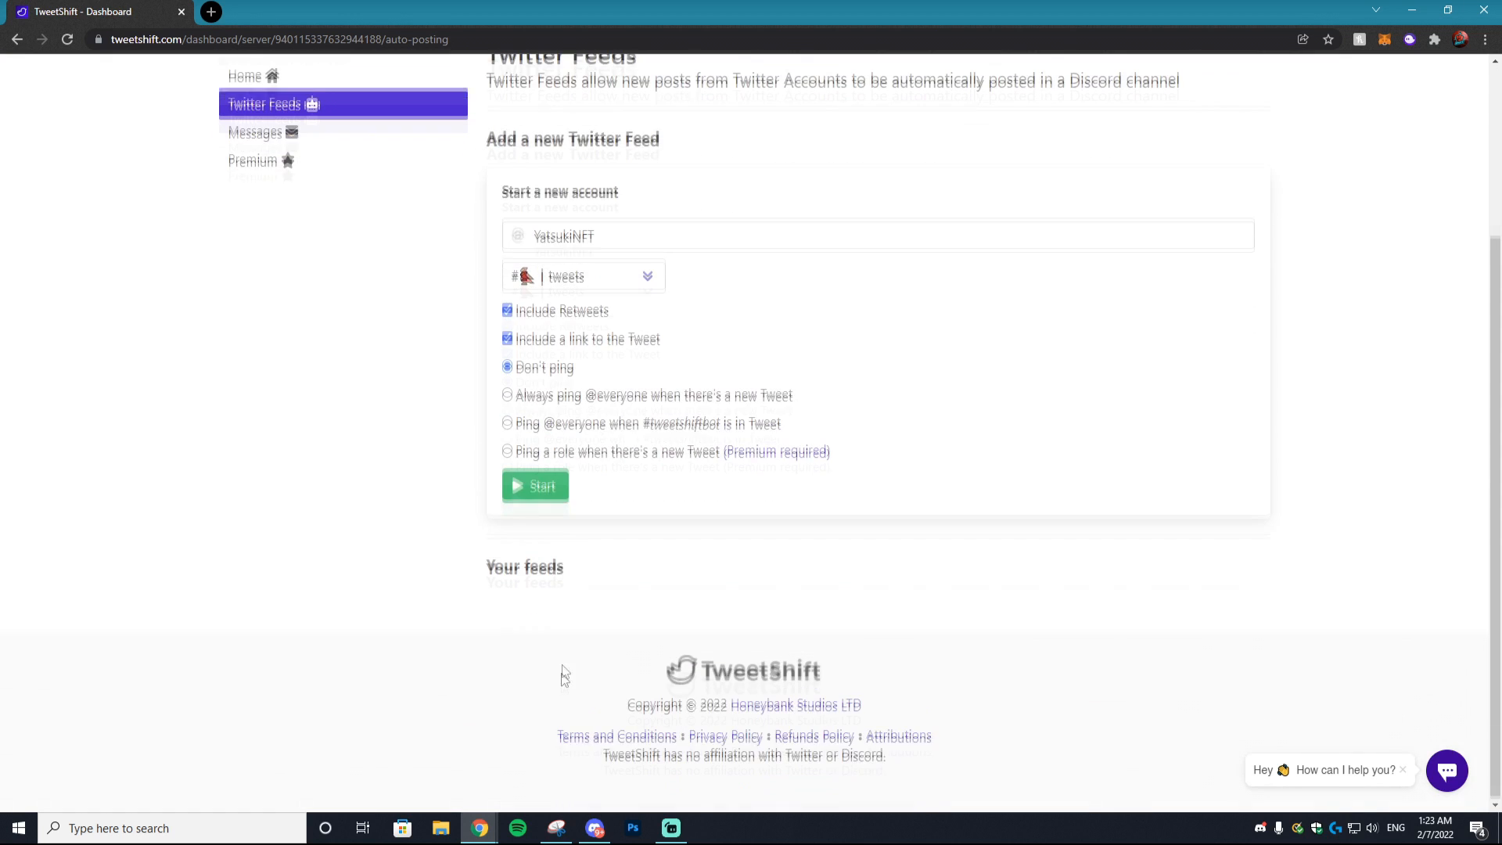
{"action": "left_click", "coordinate": [535, 482]}
- Look at the TweetShift system messages and check the list of configured Twitter feeds
{"action": "left_click", "coordinate": [325, 372]}
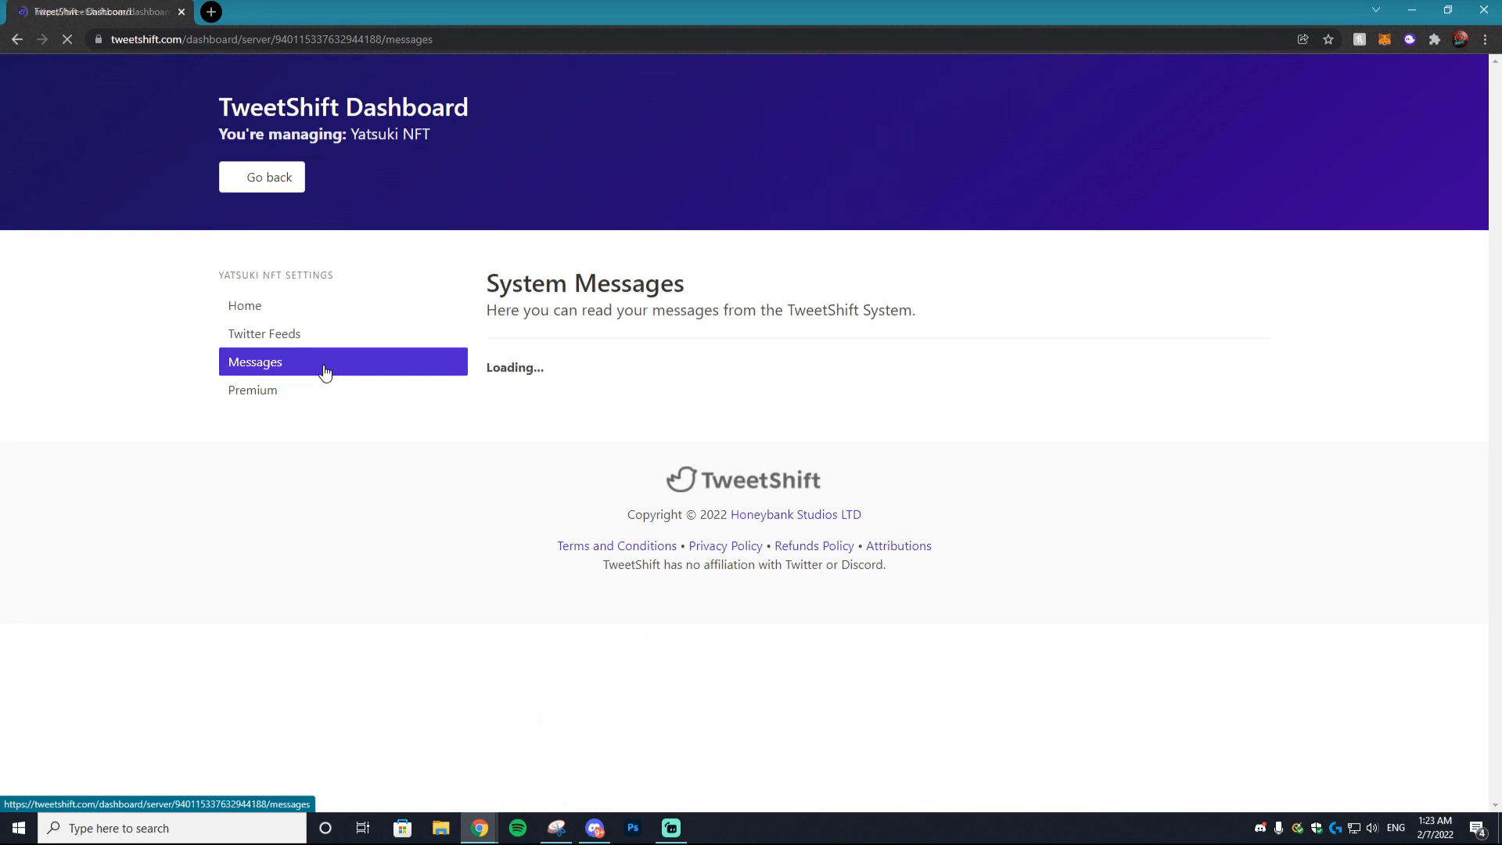
{"action": "left_click", "coordinate": [316, 336]}
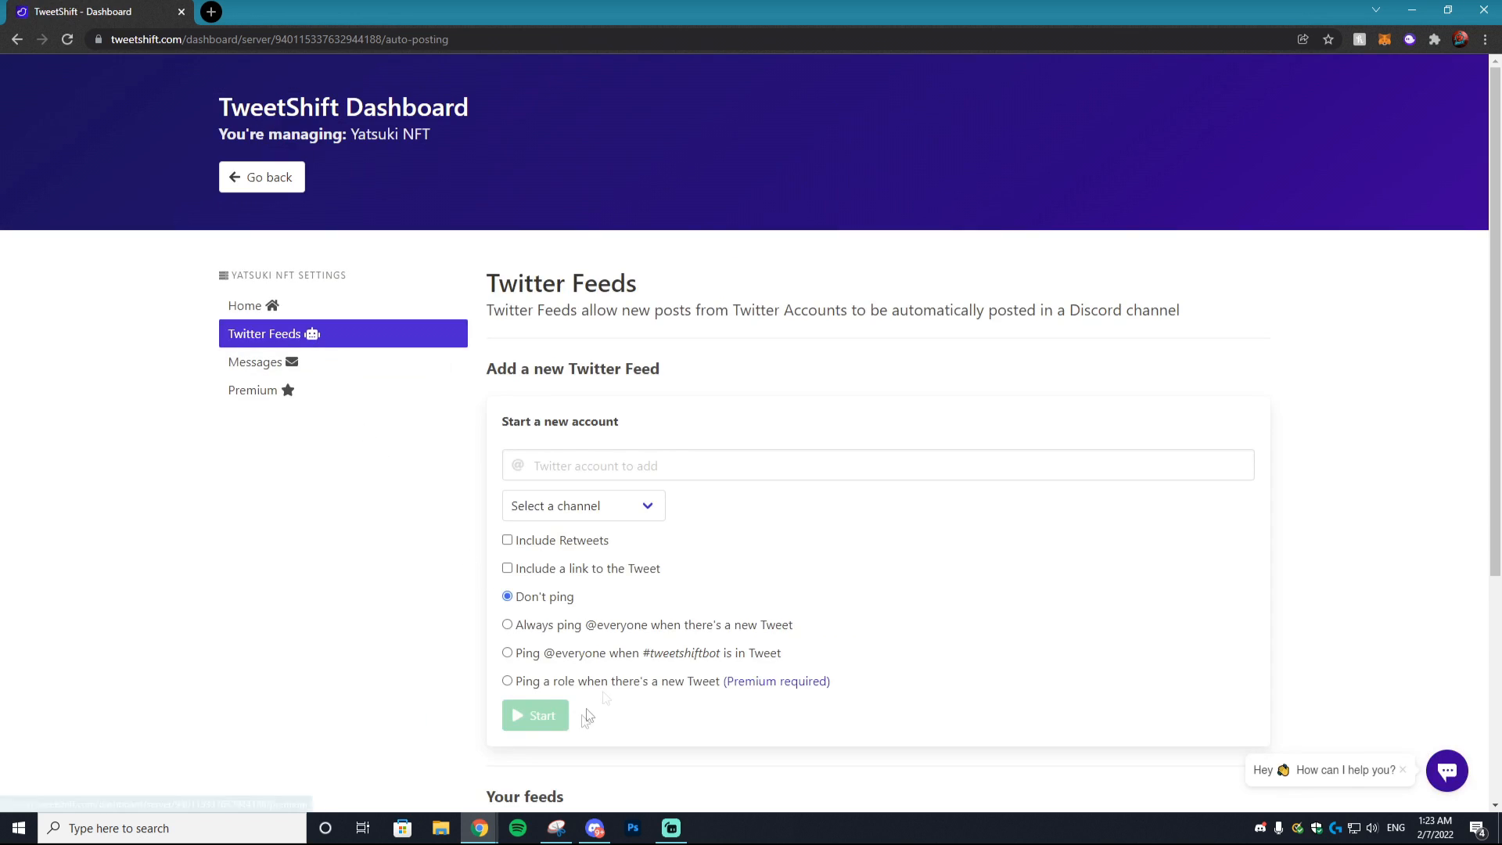
{"action": "scroll", "coordinate": [583, 722], "scroll_direction": "down", "scroll_amount": 4}
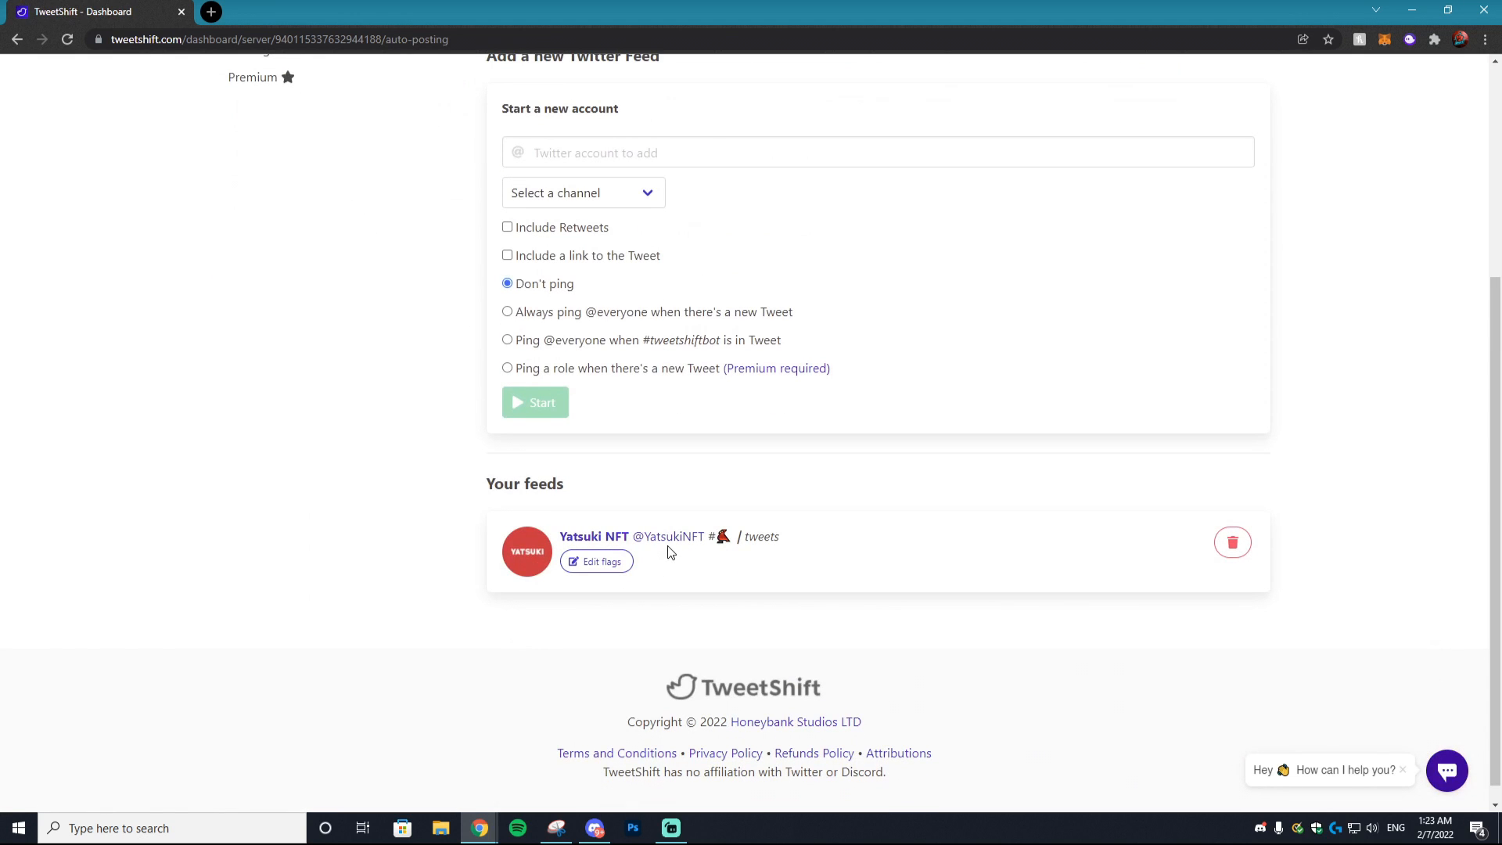
- Return to Discord, open the Yatsuki NFT tweets channel, and review the example tweets posted in the Viral Kingdom tweets channel
{"action": "left_click", "coordinate": [595, 827]}
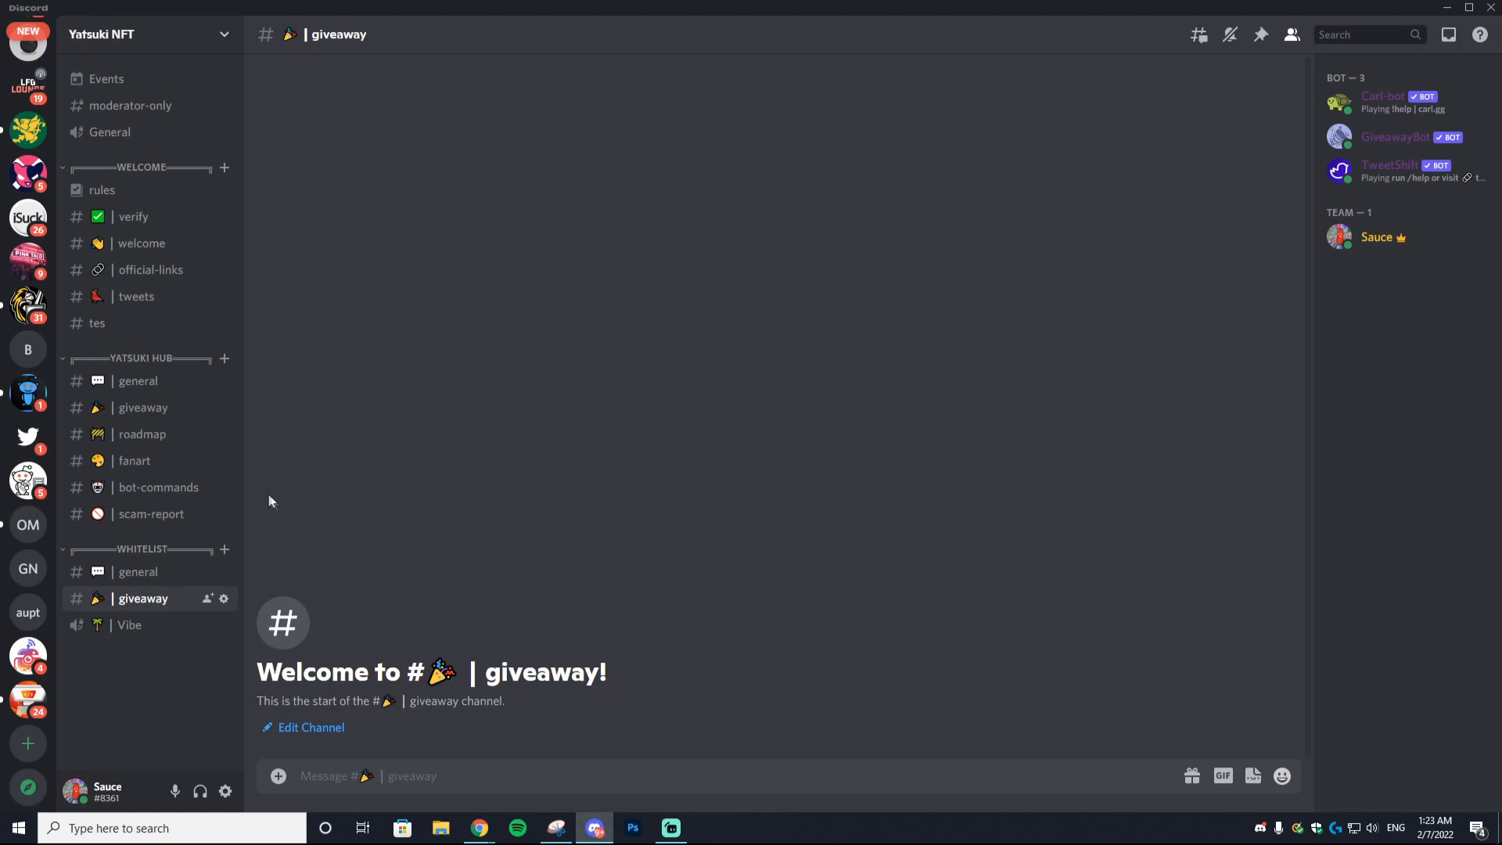
{"action": "left_click", "coordinate": [123, 297]}
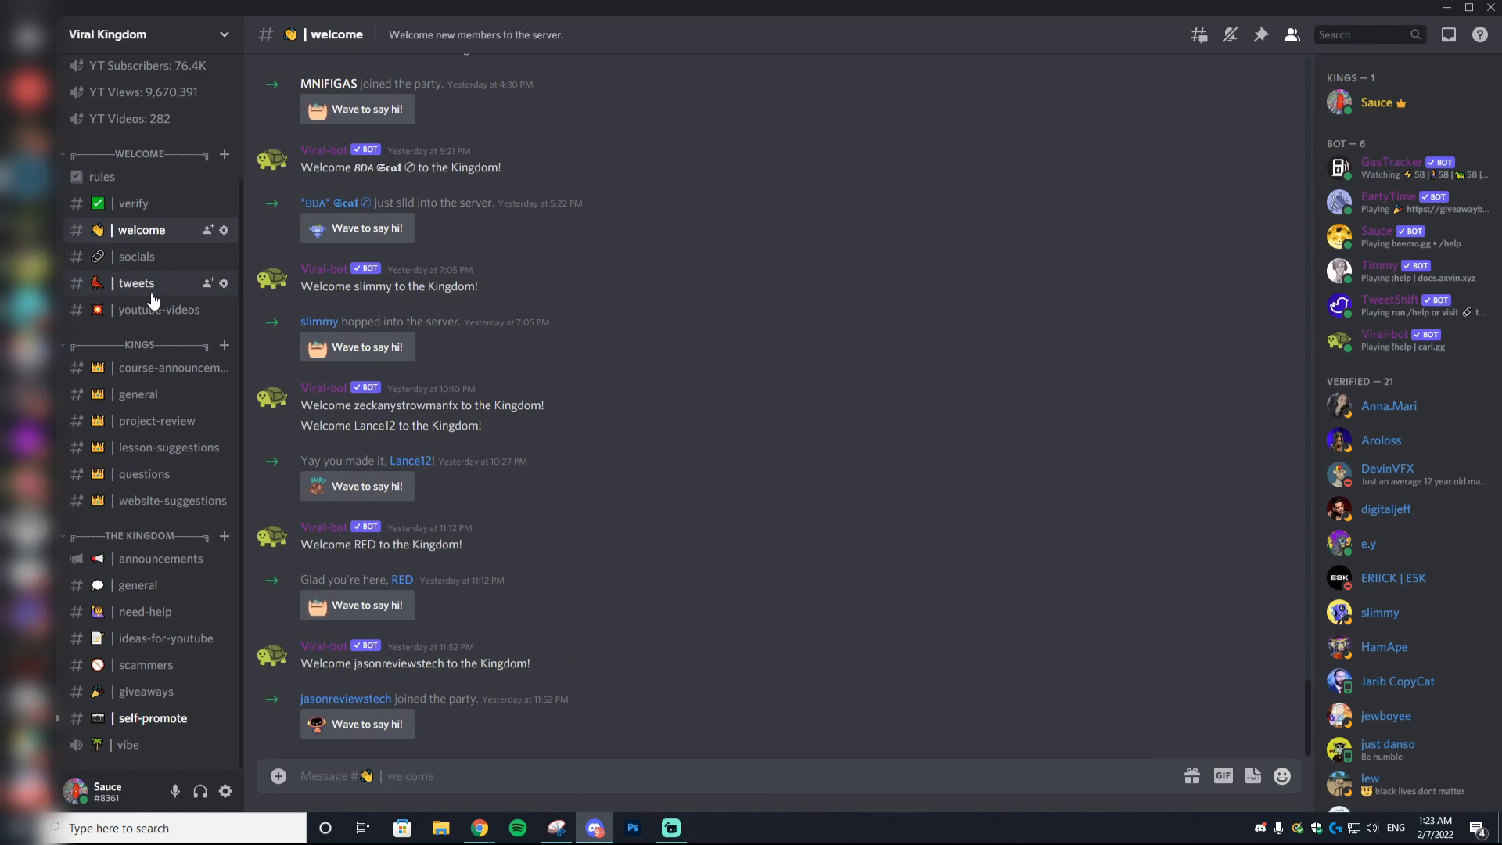
{"action": "left_click", "coordinate": [152, 295]}
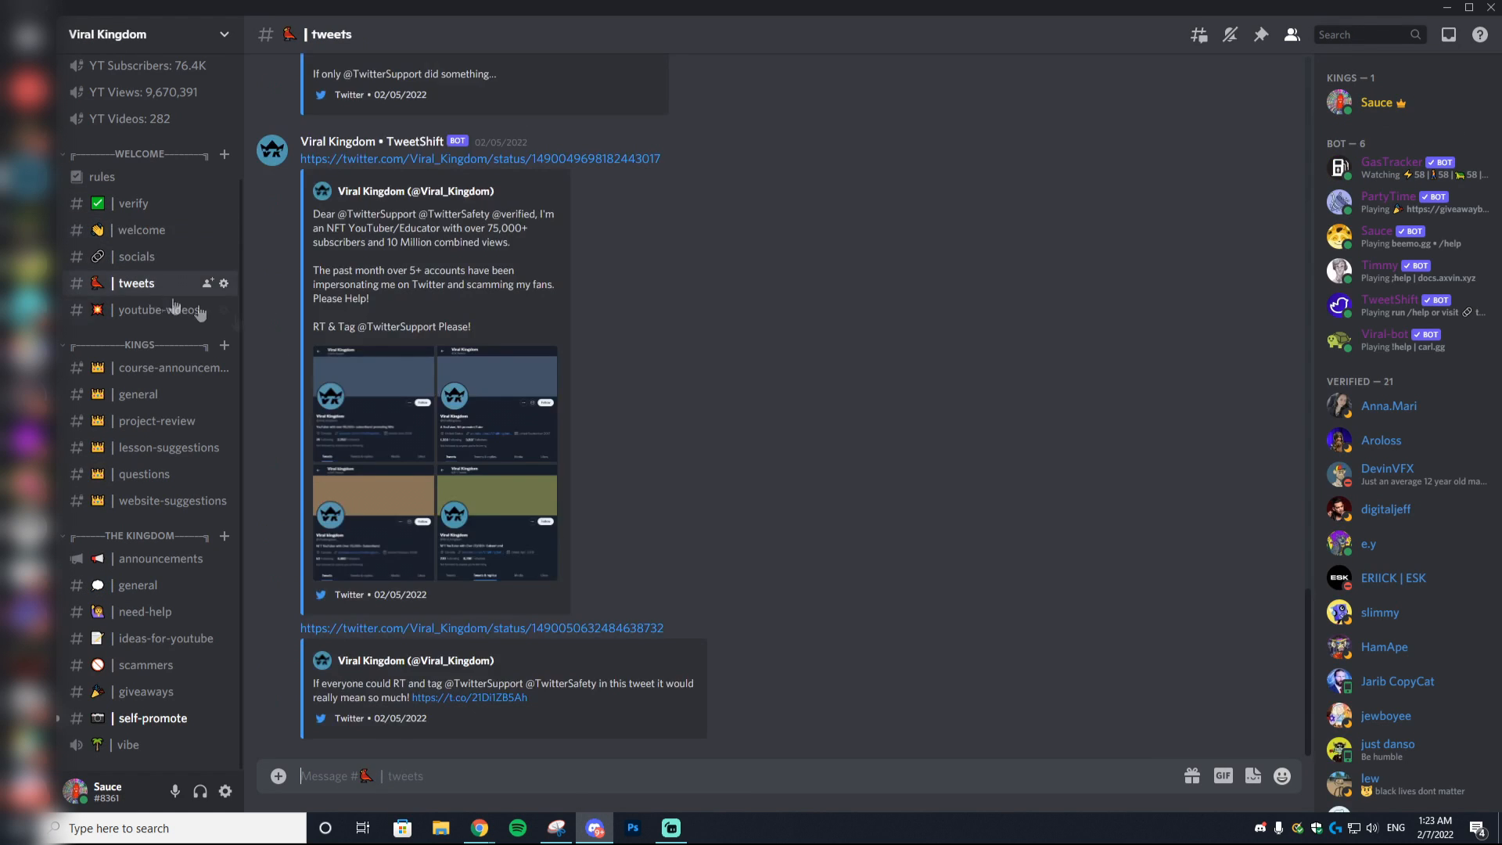
{"action": "scroll", "coordinate": [542, 426], "scroll_direction": "up", "scroll_amount": 5}
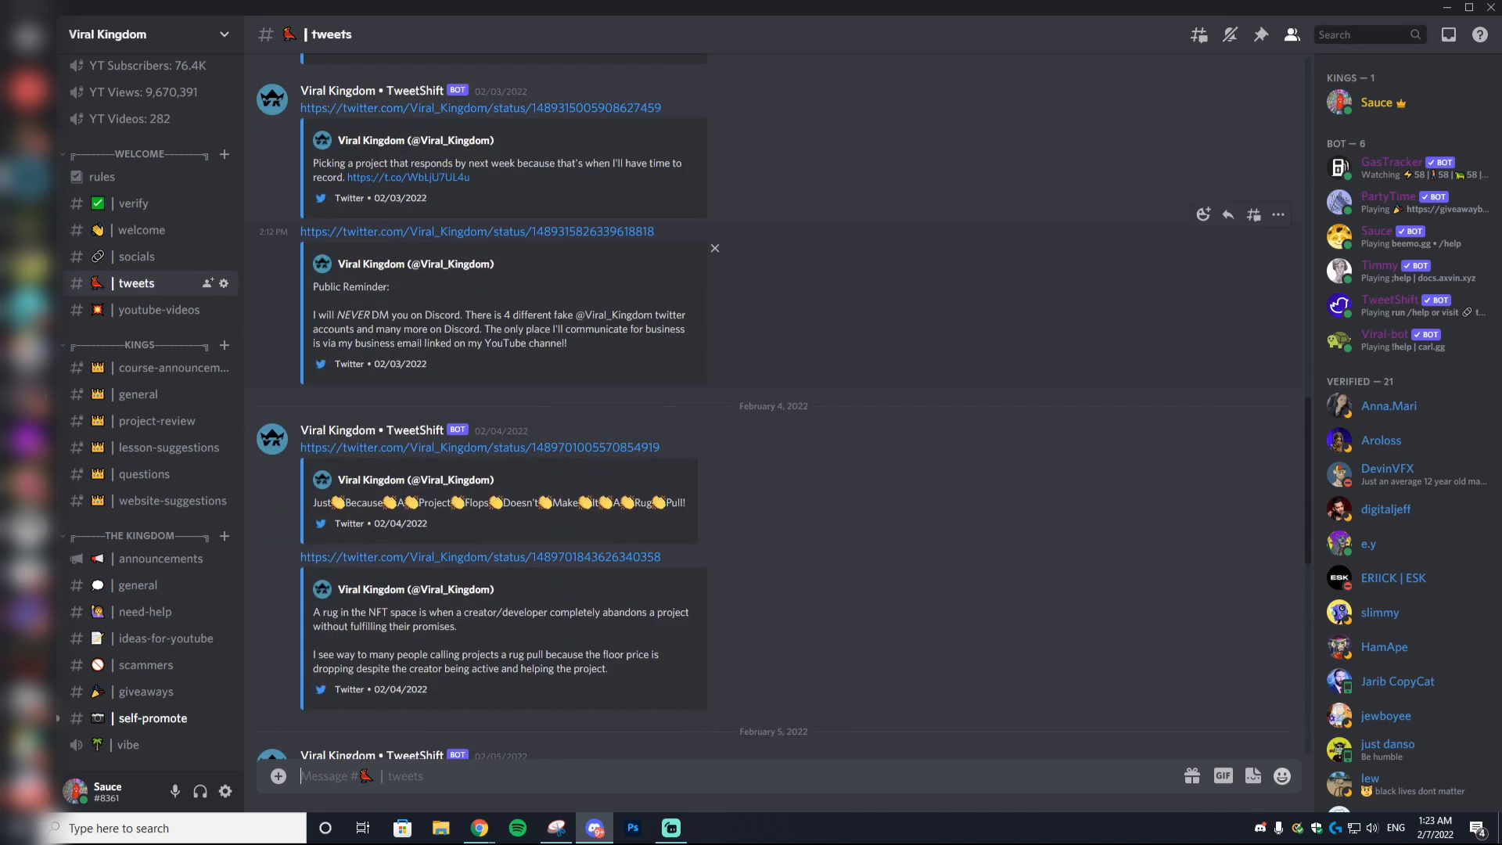
{"action": "scroll", "coordinate": [540, 421], "scroll_direction": "up", "scroll_amount": 5}
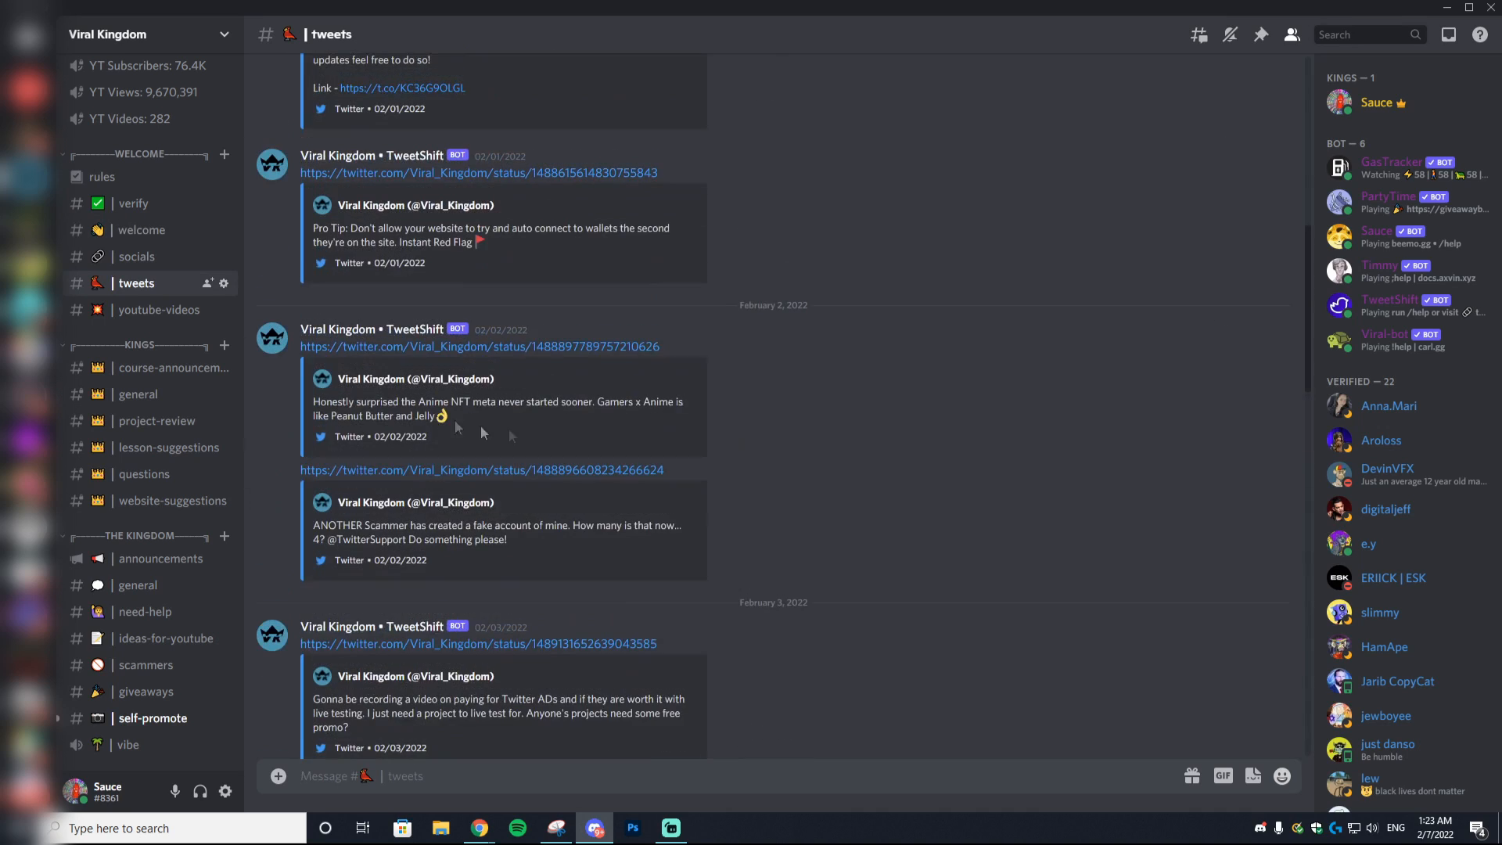
{"action": "scroll", "coordinate": [481, 481], "scroll_direction": "down", "scroll_amount": 5}
{"action": "scroll", "coordinate": [480, 481], "scroll_direction": "down", "scroll_amount": 10}
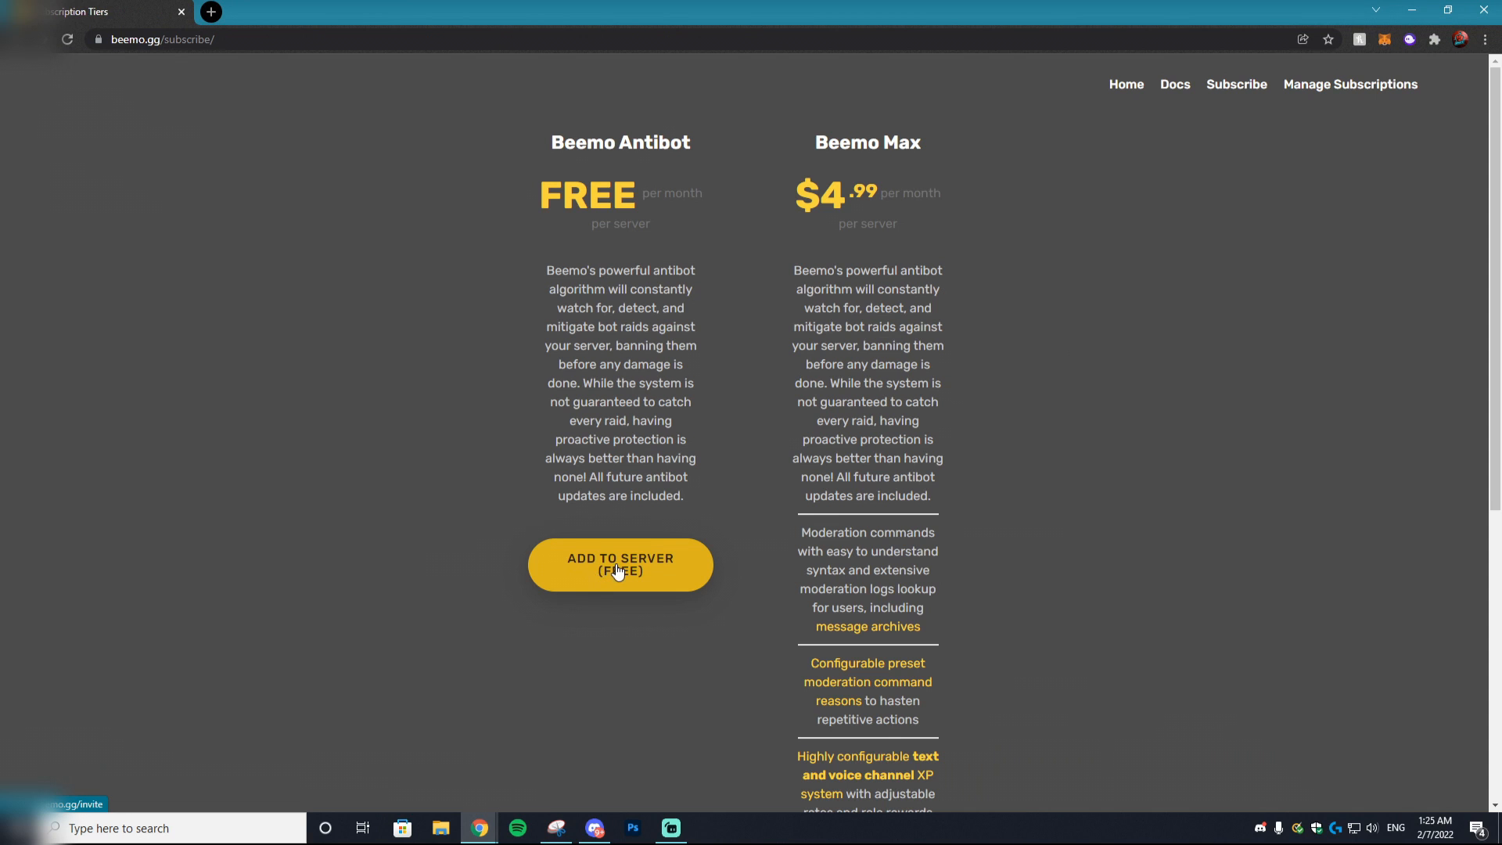
- Authorize the free Beemo Antibot for the Yatsuki NFT server, completing the human verification by picking the matching images
{"action": "left_click", "coordinate": [615, 568]}
{"action": "left_click", "coordinate": [671, 630]}
{"action": "left_click", "coordinate": [671, 792]}
{"action": "left_click", "coordinate": [484, 538]}
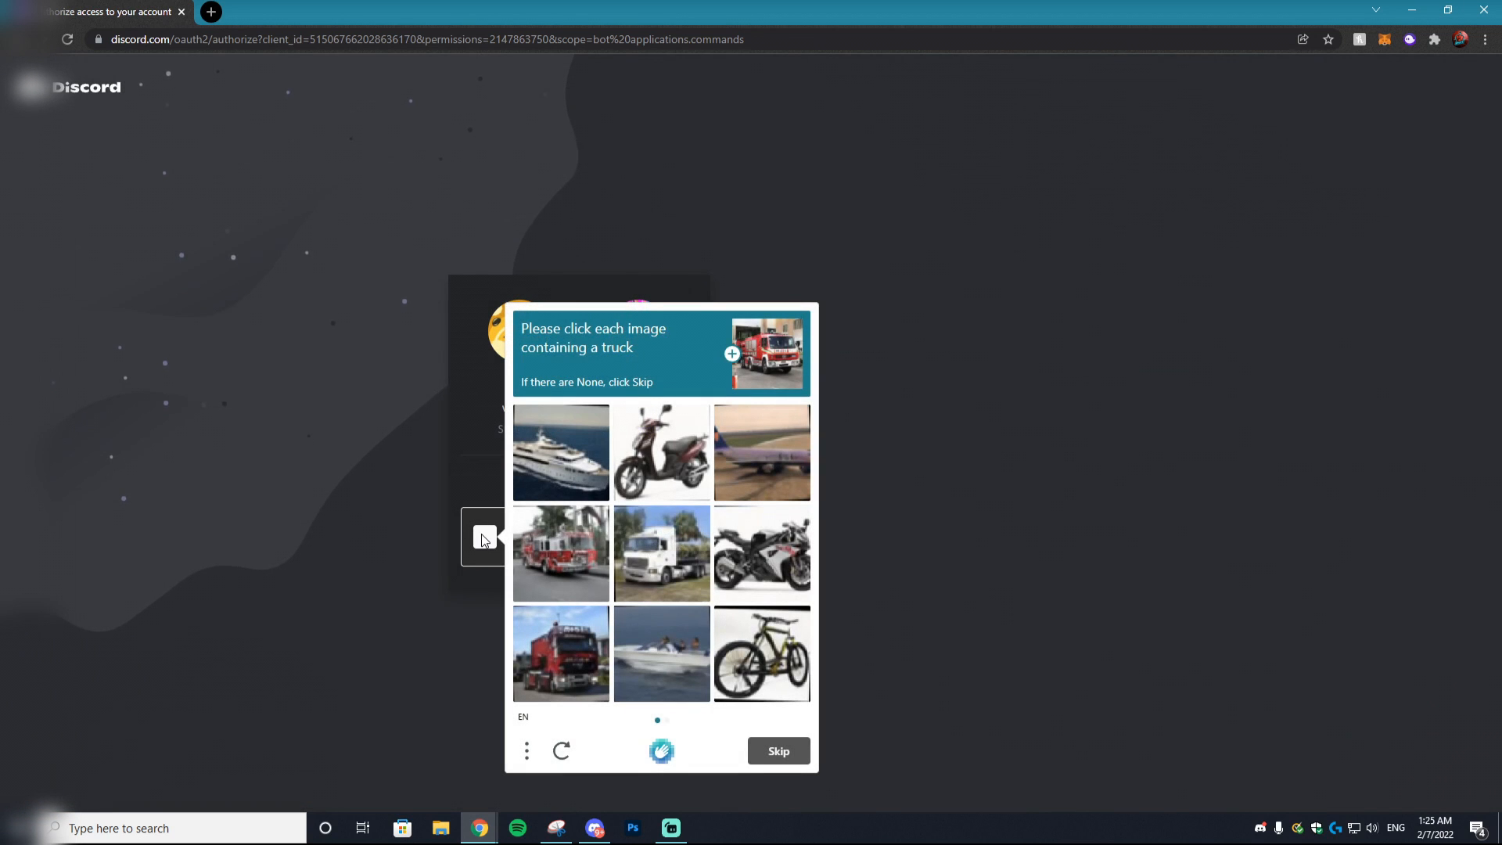
{"action": "left_click", "coordinate": [572, 567]}
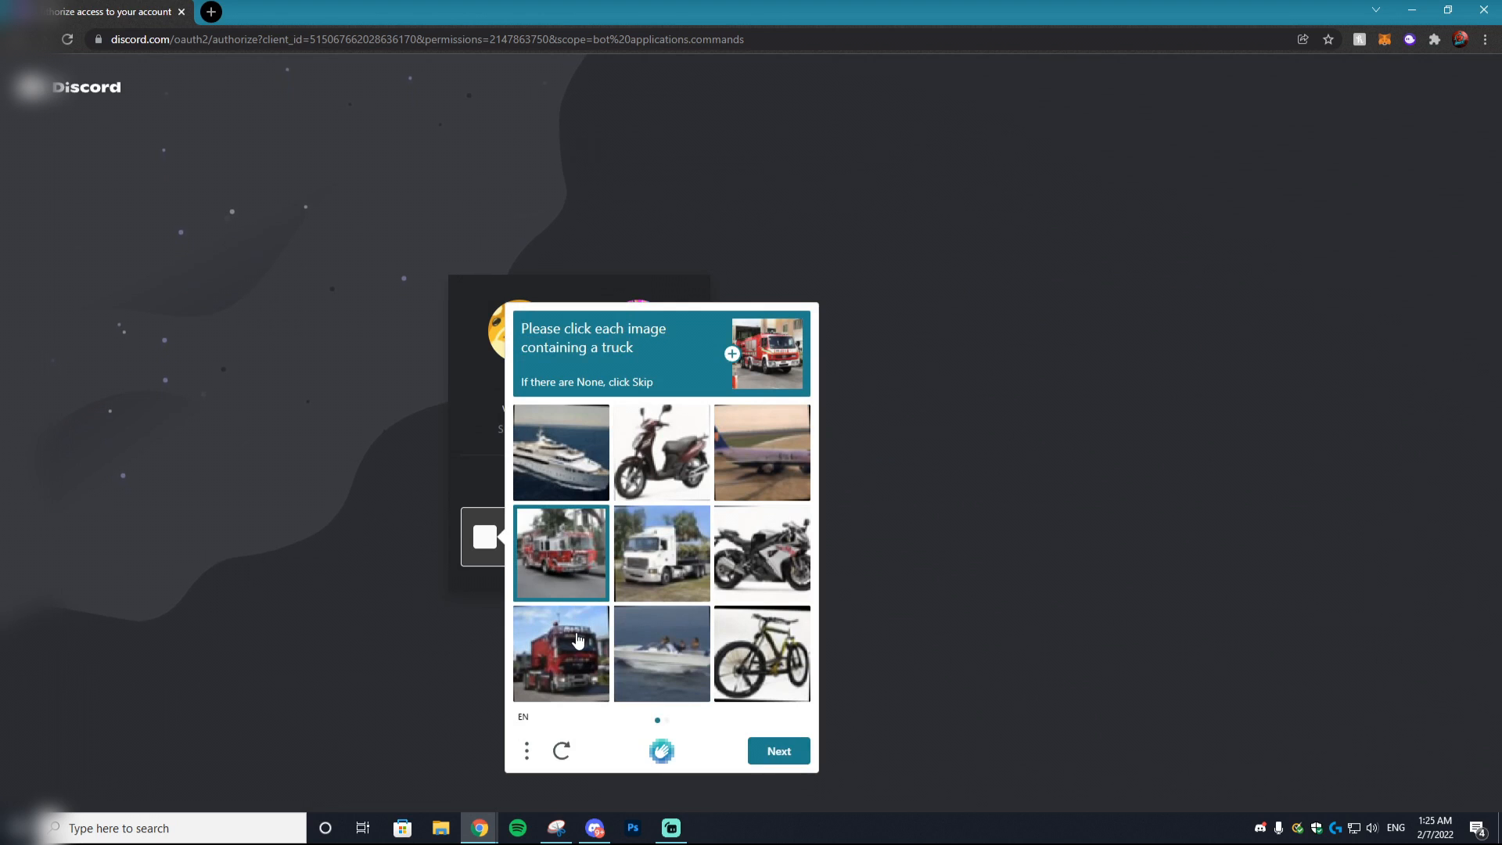
{"action": "left_click", "coordinate": [577, 638]}
{"action": "left_click", "coordinate": [659, 560]}
{"action": "left_click", "coordinate": [759, 755]}
{"action": "left_click", "coordinate": [667, 481]}
{"action": "left_click", "coordinate": [735, 475]}
{"action": "left_click", "coordinate": [548, 465]}
{"action": "left_click", "coordinate": [775, 752]}
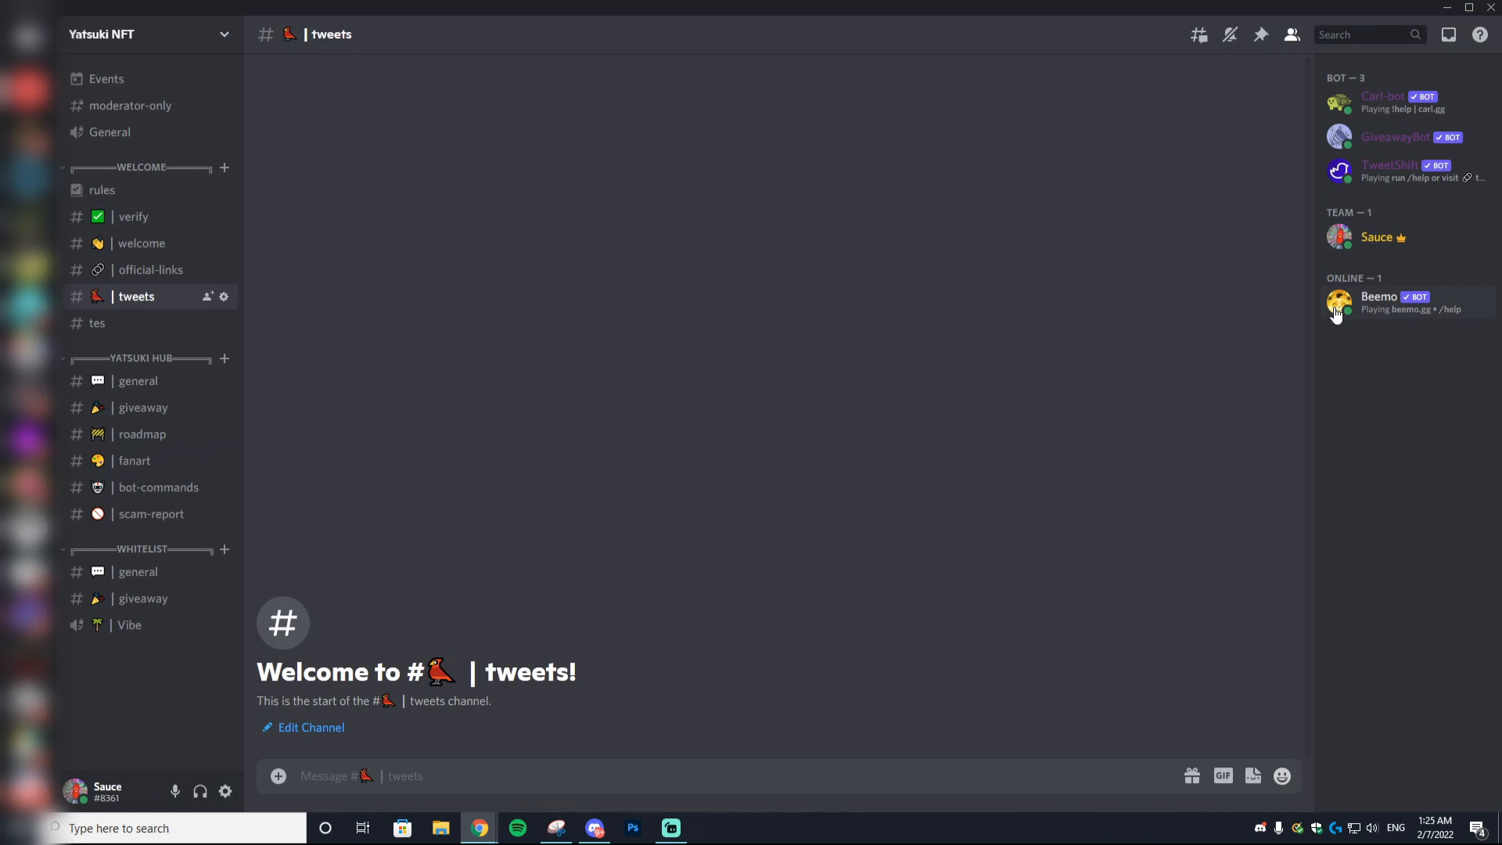
- Assign the Bot role to Beemo in the Yatsuki NFT server on Discord
{"action": "right_click", "coordinate": [1385, 298]}
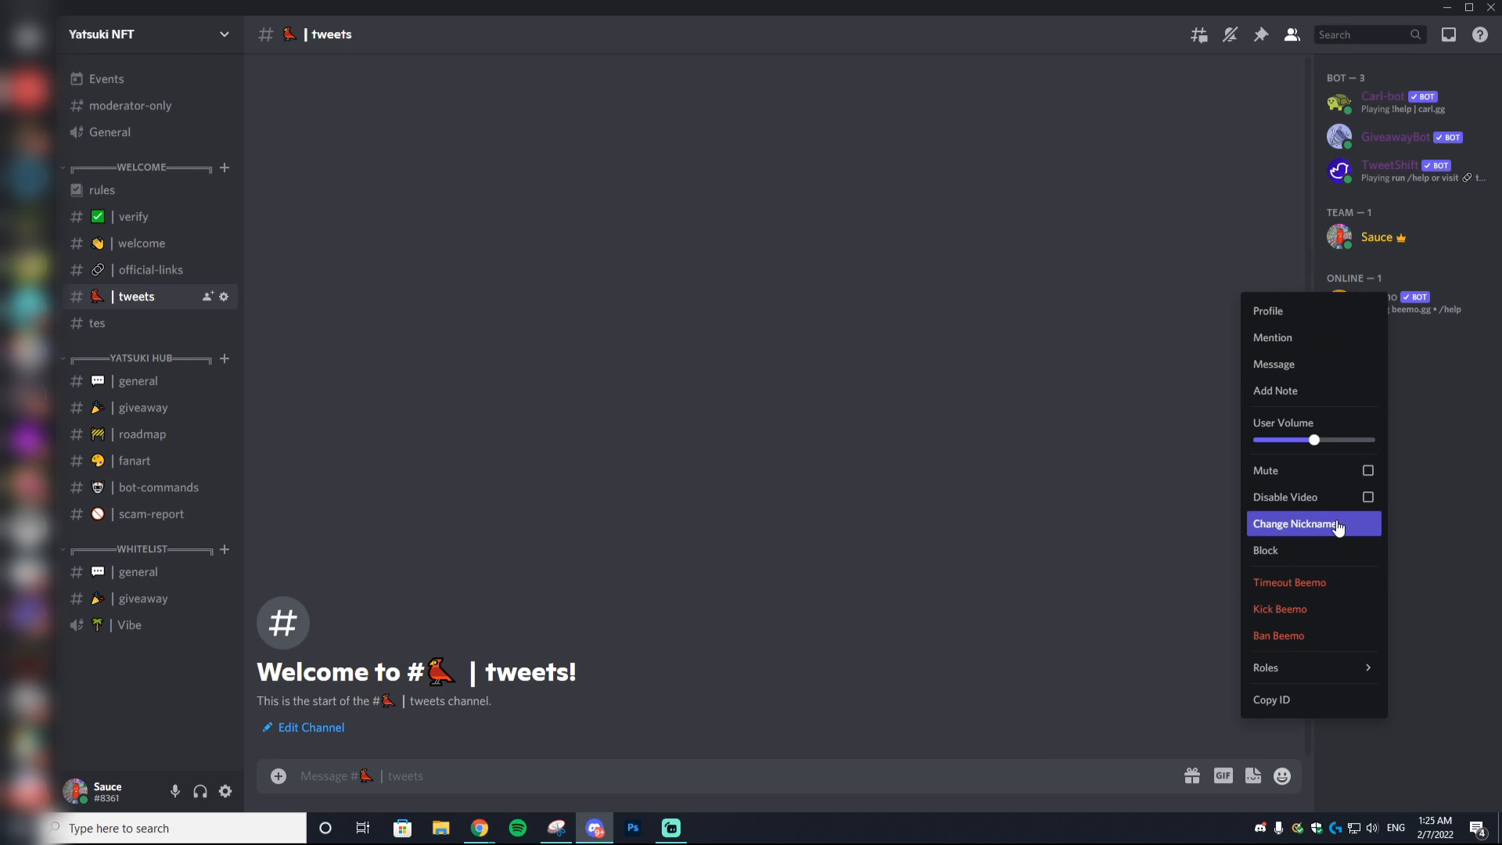
{"action": "mouse_move", "coordinate": [1317, 666]}
{"action": "left_click", "coordinate": [1173, 654]}
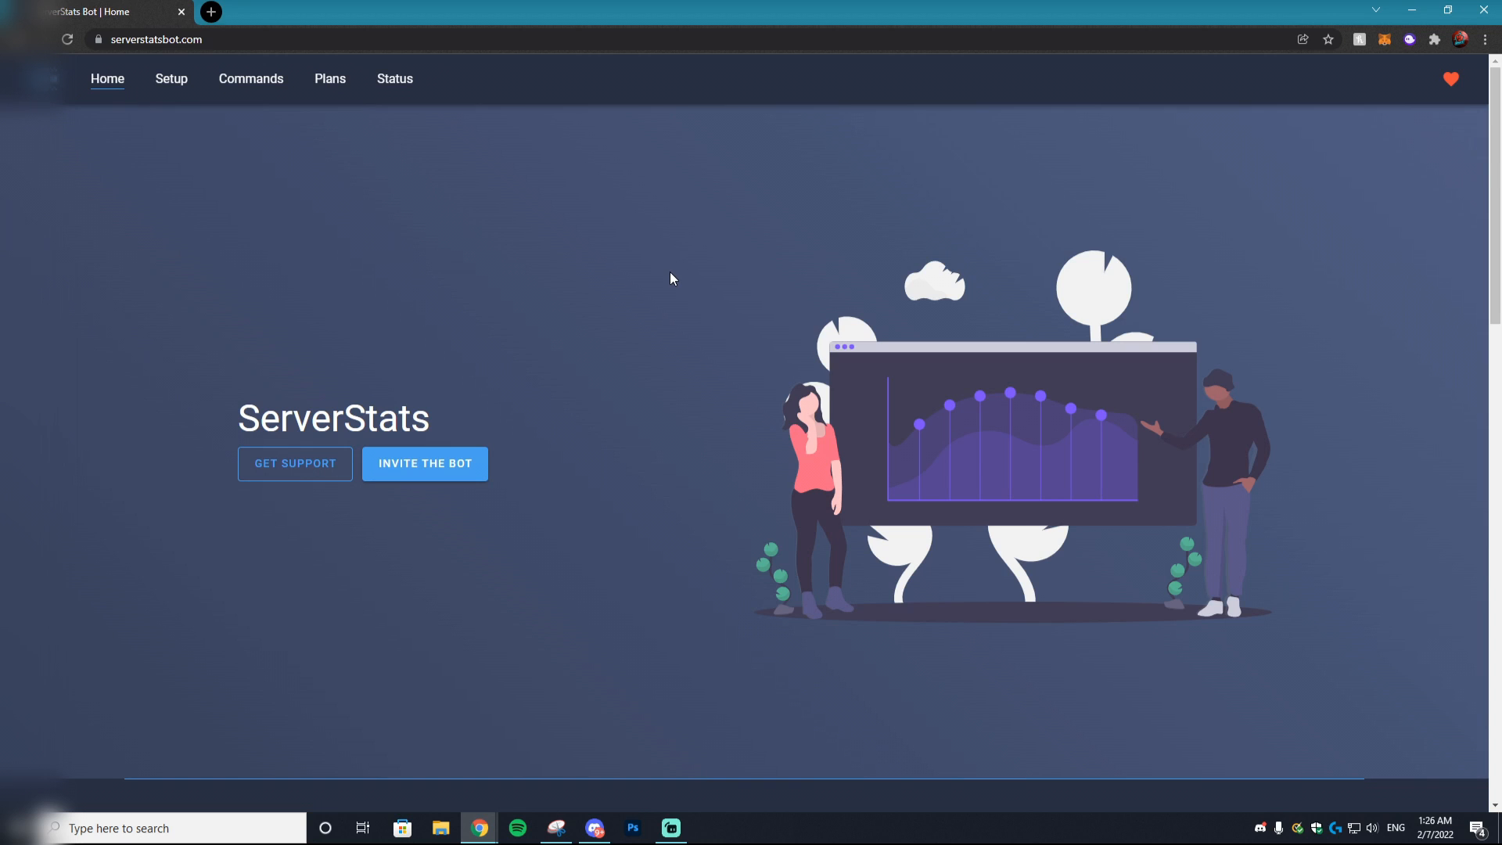
- Invite ServerStats from its website and authorize it for the Yatsuki NFT server with all requested permissions, including Administrator
{"action": "left_click", "coordinate": [443, 479]}
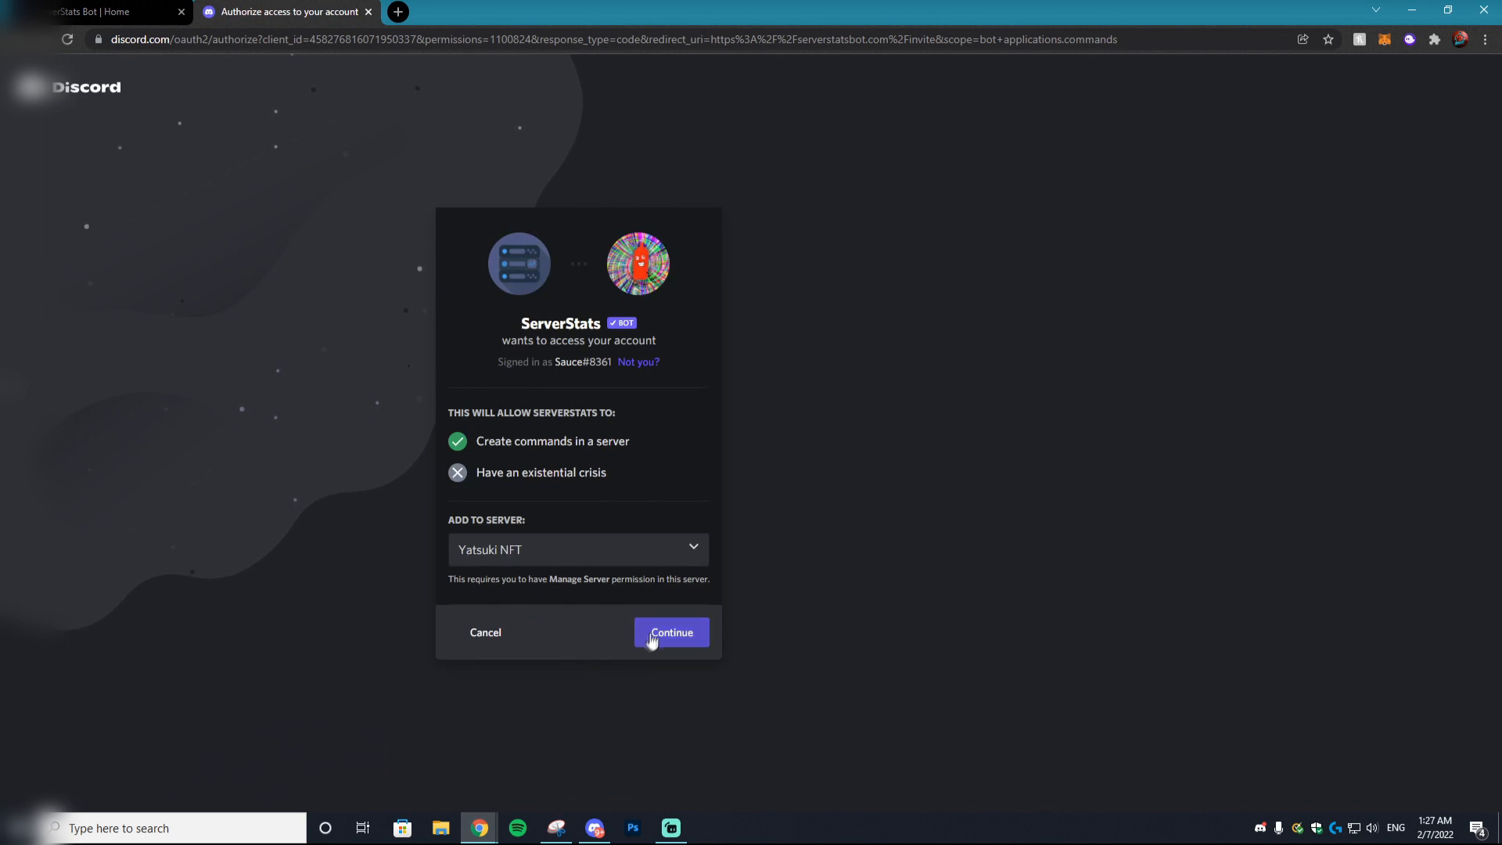
{"action": "left_click", "coordinate": [651, 637]}
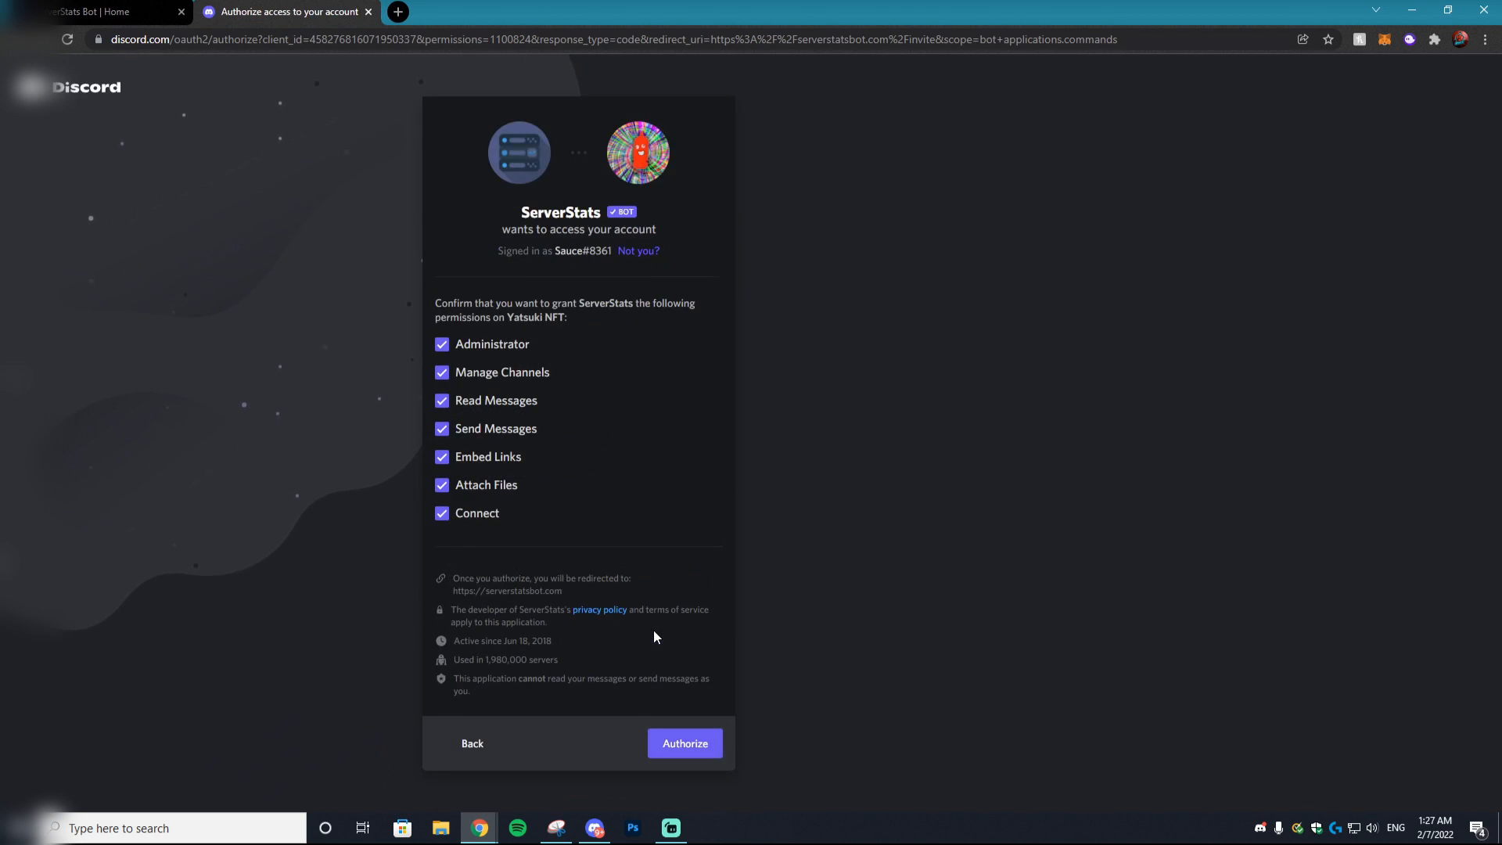
{"action": "left_click", "coordinate": [707, 747]}
{"action": "left_click", "coordinate": [485, 538]}
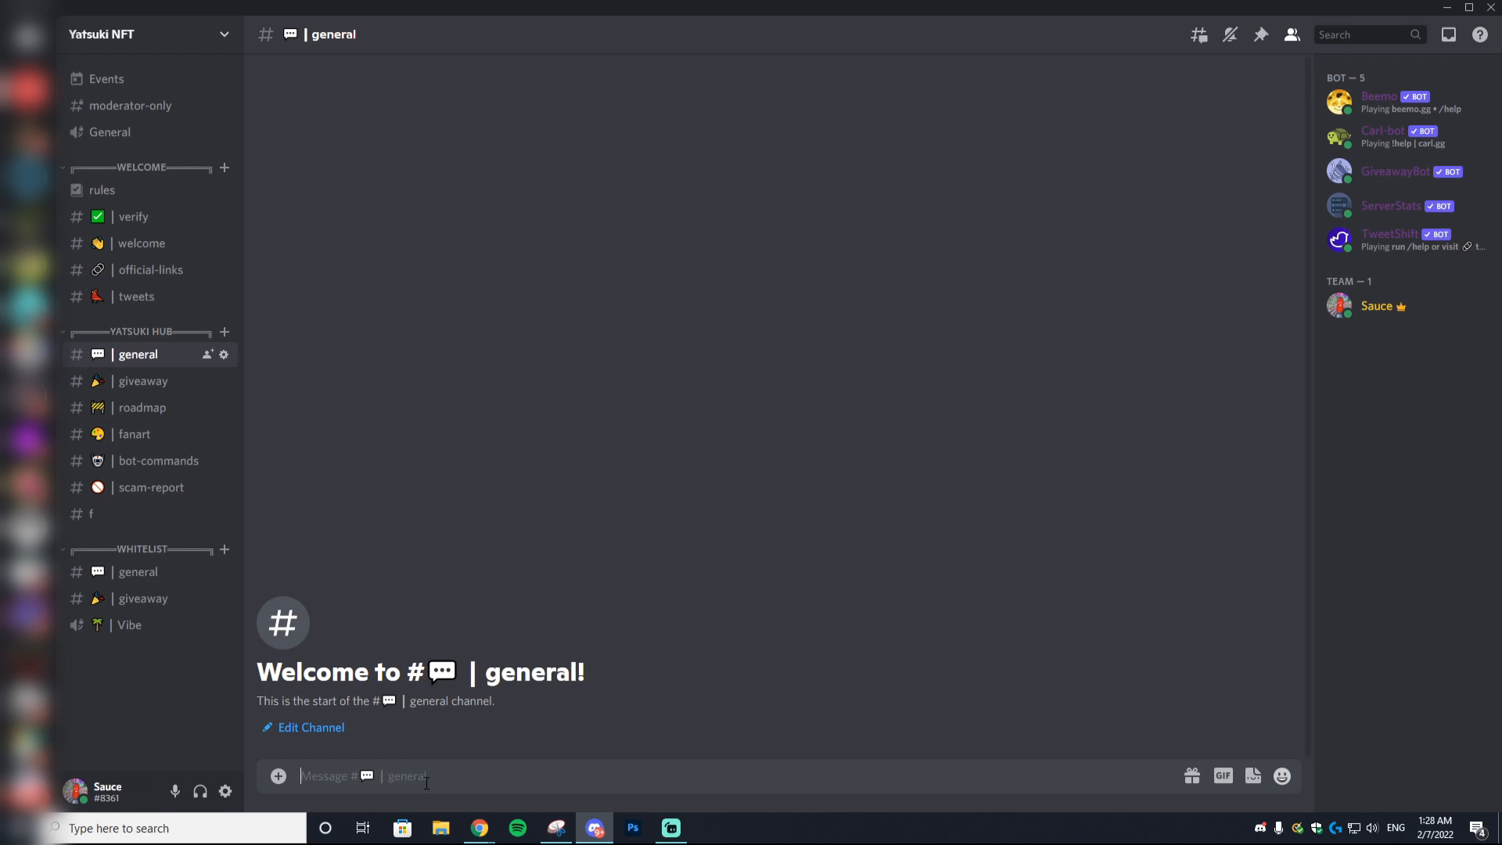
- List the ServerStats commands by sending s/help in the Yatsuki Hub general channel
{"action": "type", "text": "/s"}
{"action": "key", "text": "BackSpace"}
{"action": "key", "text": "BackSpace"}
{"action": "type", "text": "s/help"}
{"action": "key", "text": "Return"}
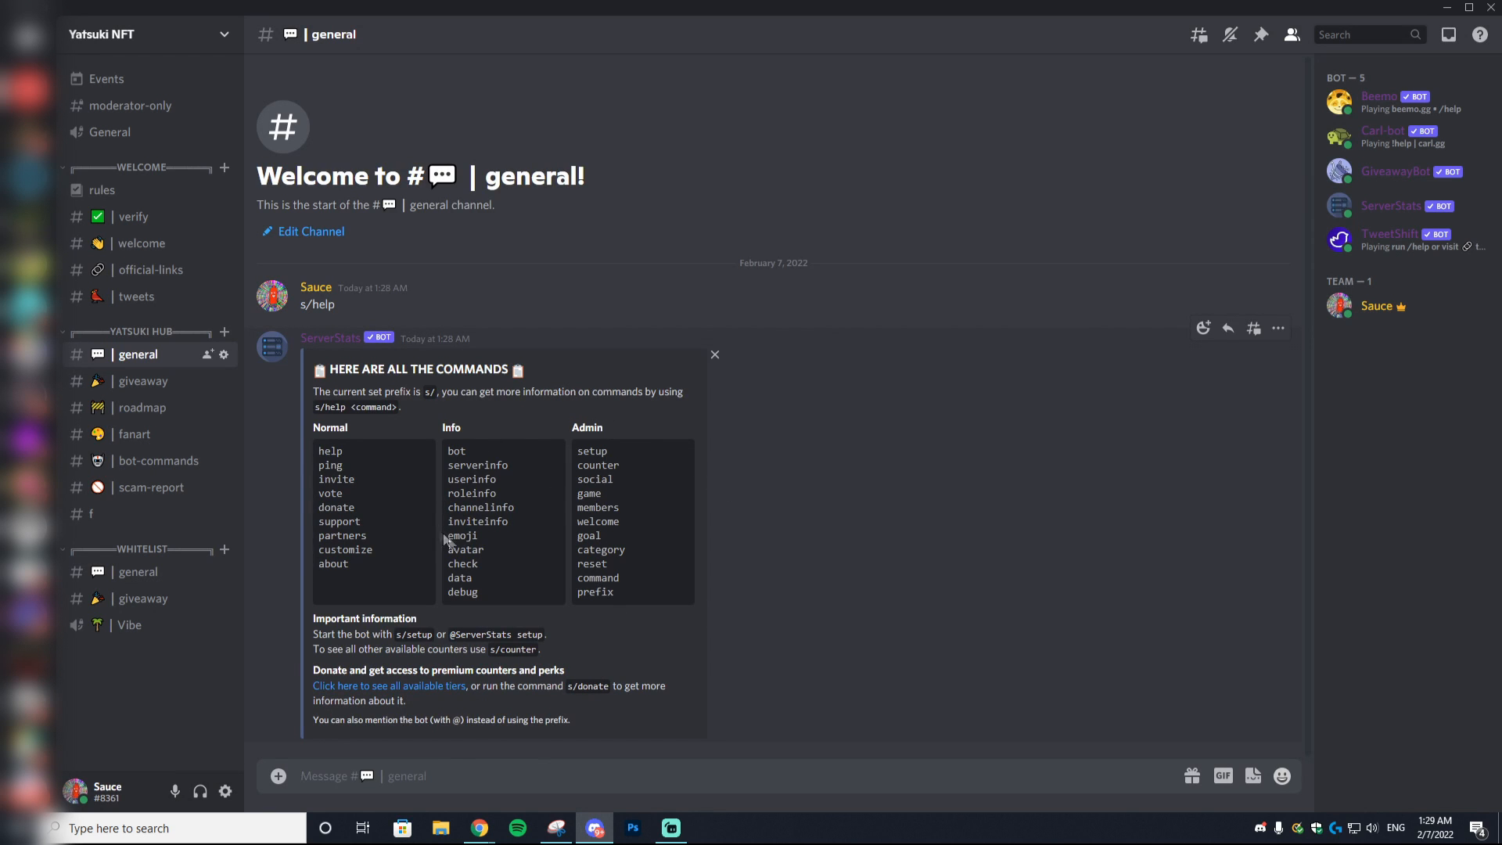
- Run the s/setup command in the Yatsuki Hub general channel and review the list of available ServerStats counters
{"action": "type", "text": "s/setup"}
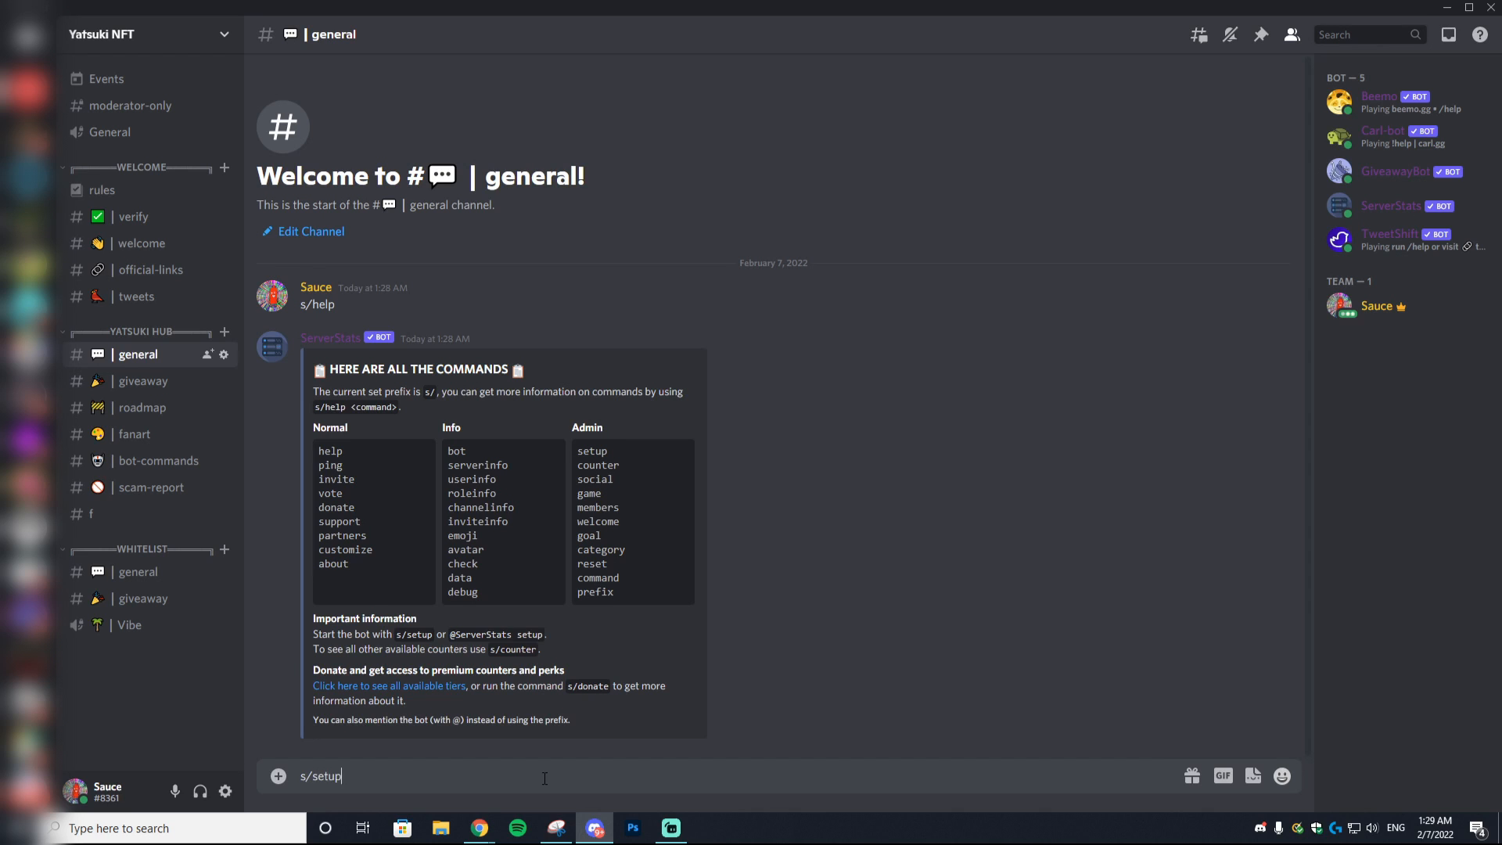
{"action": "key", "text": "Return"}
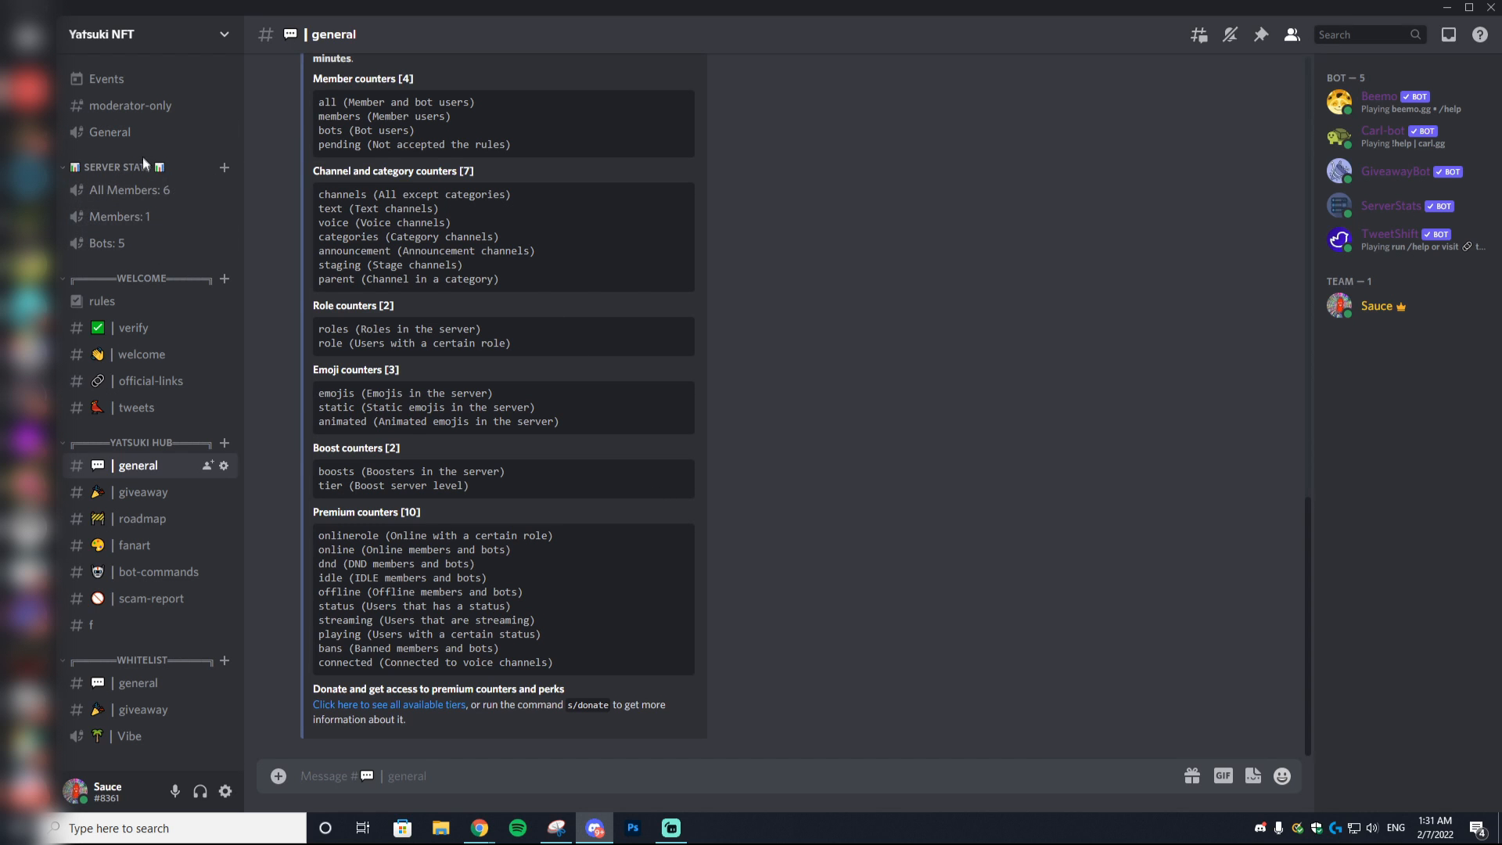
{"action": "scroll", "coordinate": [537, 342], "scroll_direction": "up", "scroll_amount": 3}
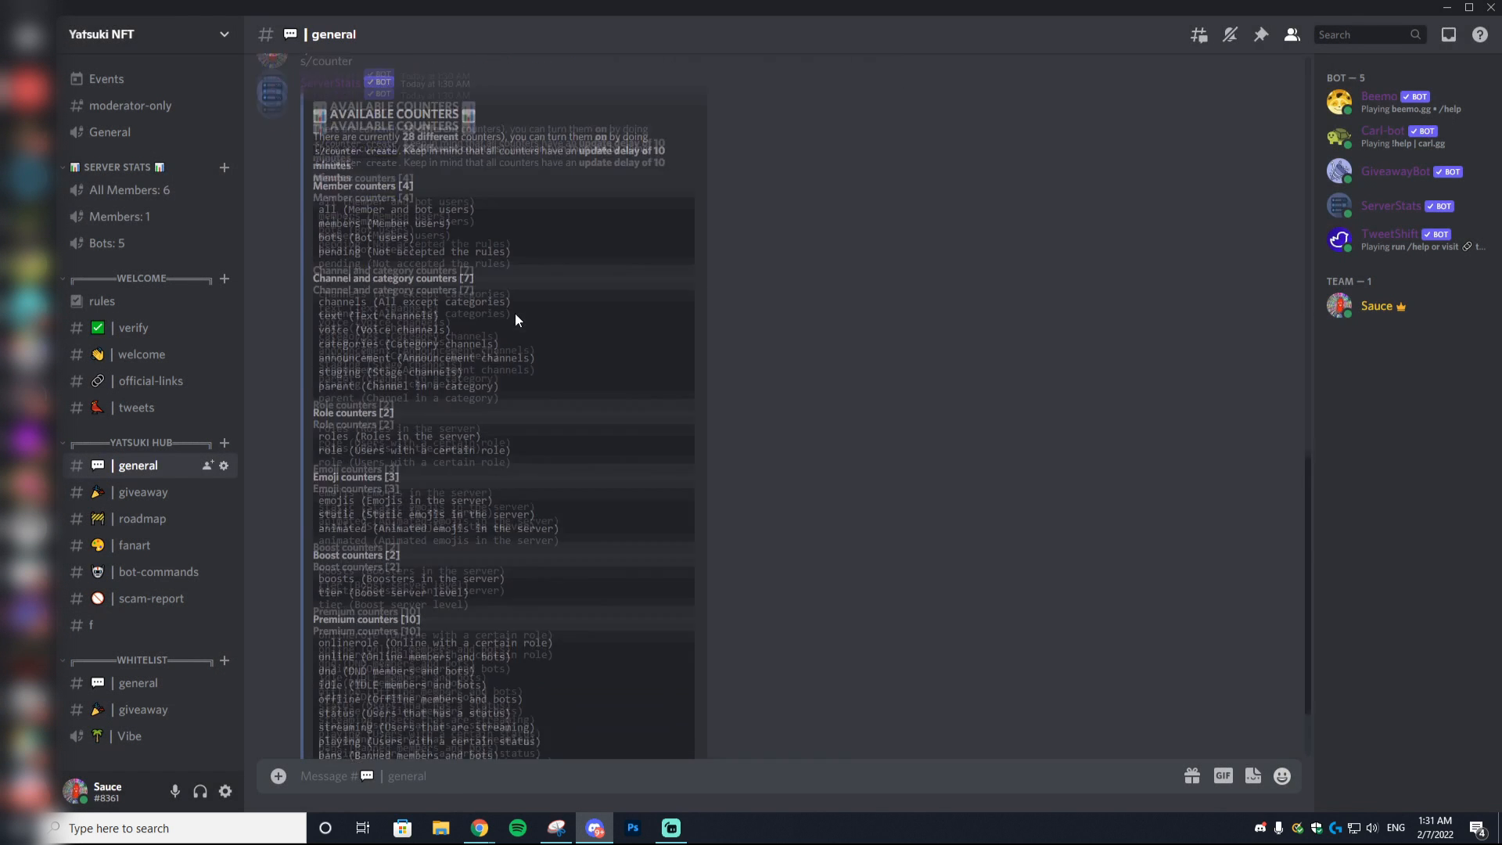
{"action": "scroll", "coordinate": [415, 188], "scroll_direction": "down", "scroll_amount": 3}
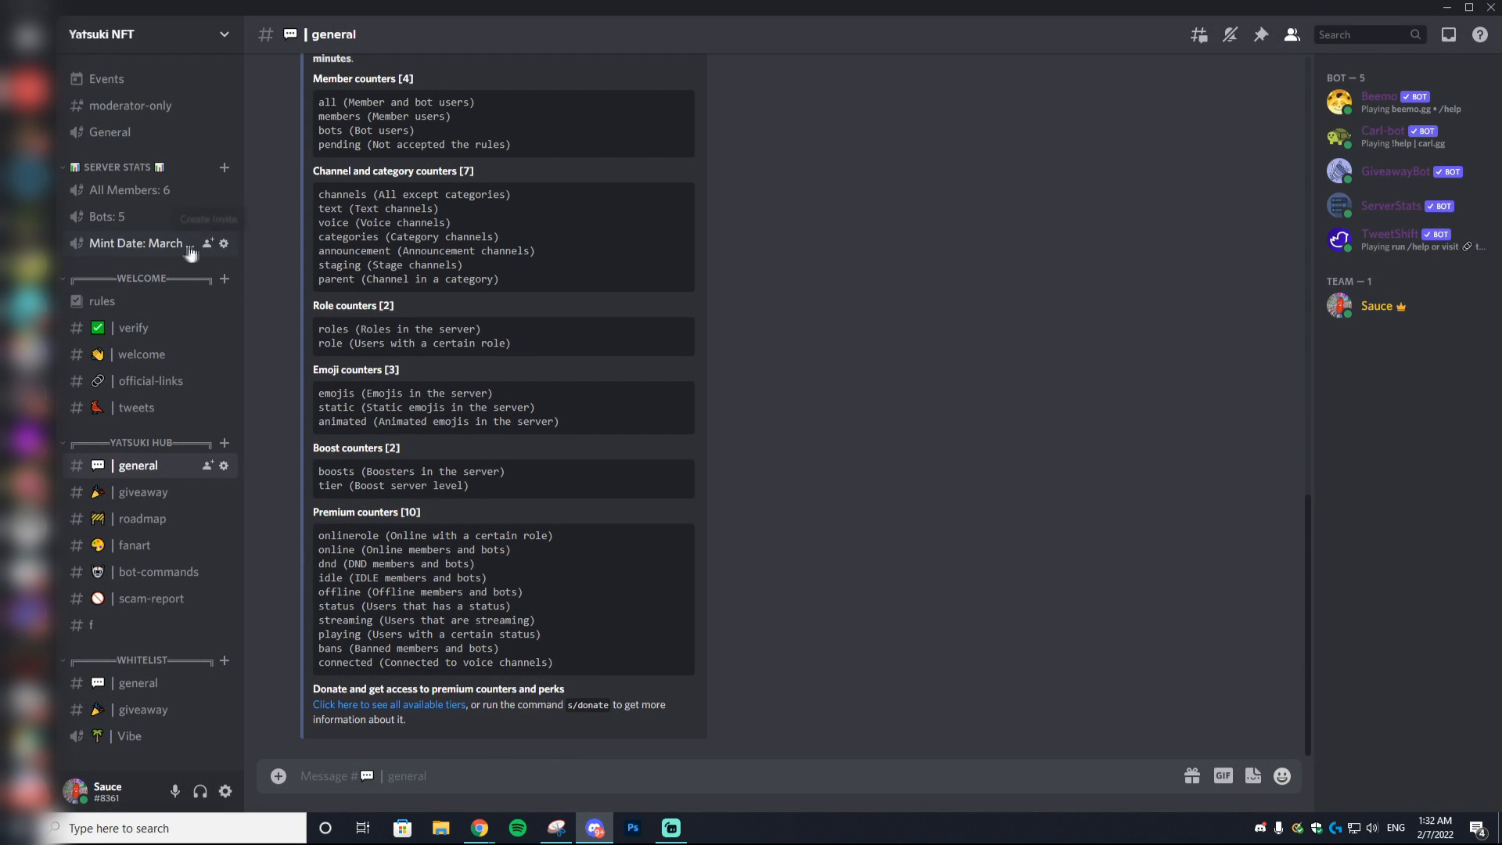
- Create a private voice channel named "Mint Price: 0.06ETH" in the Server Stats category
{"action": "left_click", "coordinate": [225, 168]}
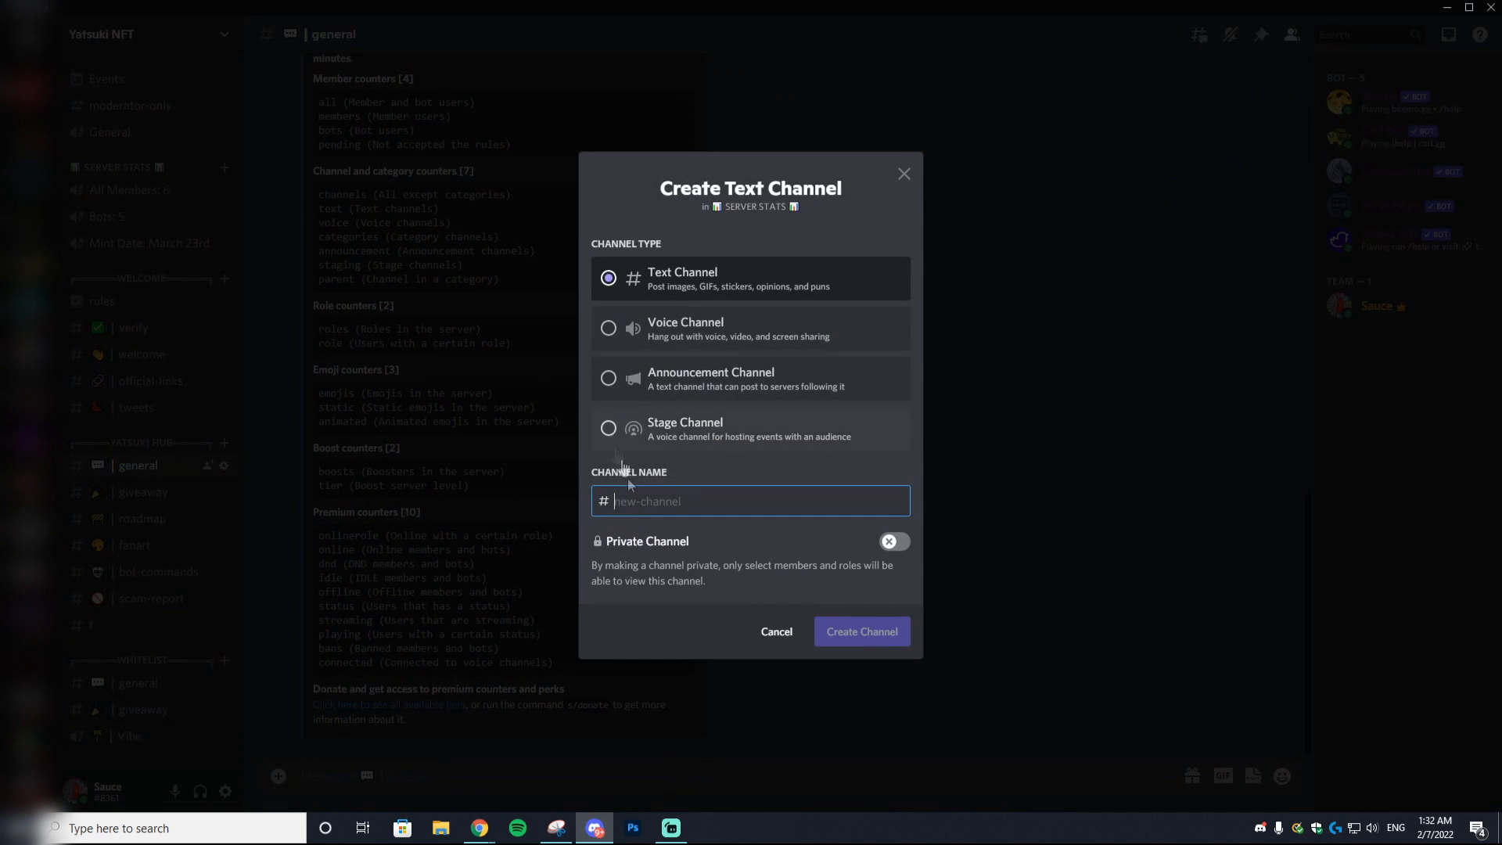
{"action": "type", "text": "min"}
{"action": "key", "text": "BackSpace"}
{"action": "key", "text": "BackSpace"}
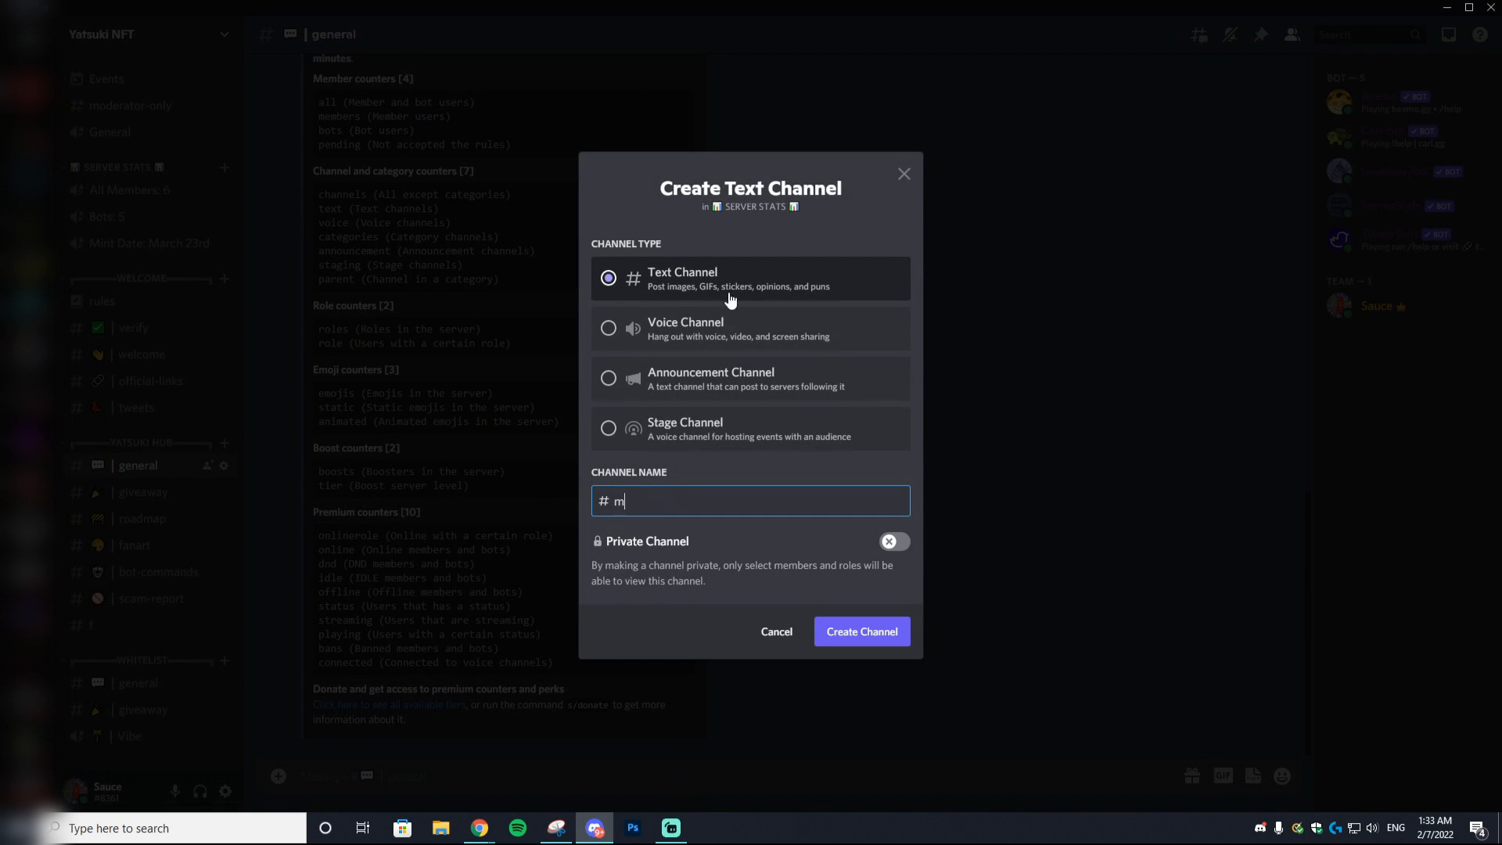
{"action": "left_click", "coordinate": [718, 327]}
{"action": "left_click", "coordinate": [647, 507]}
{"action": "key", "text": "BackSpace"}
{"action": "type", "text": "Mint Price"}
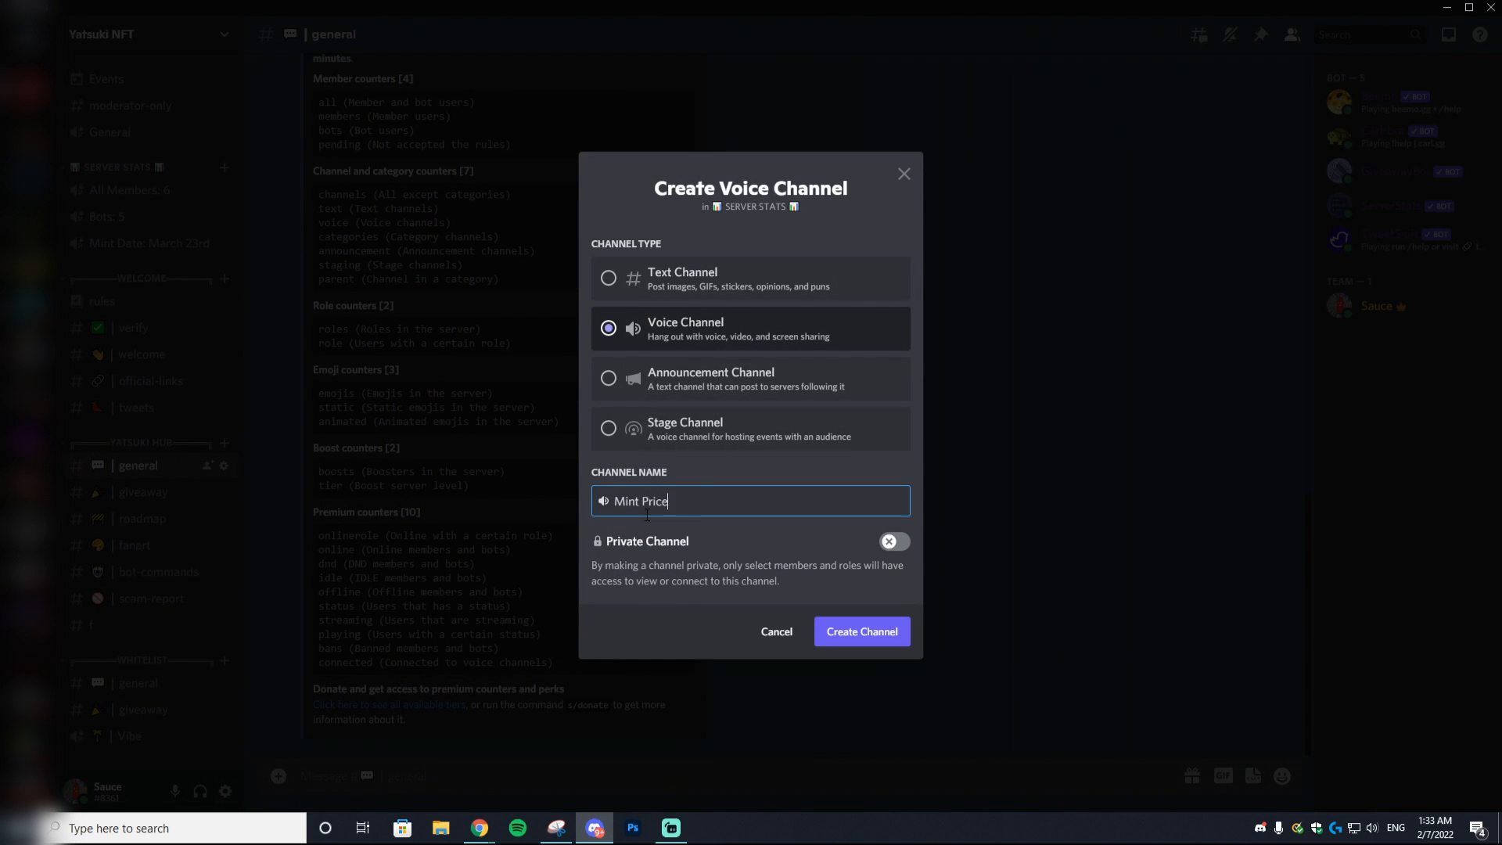
{"action": "type", "text": ": 0.06ETH"}
{"action": "left_click", "coordinate": [894, 542]}
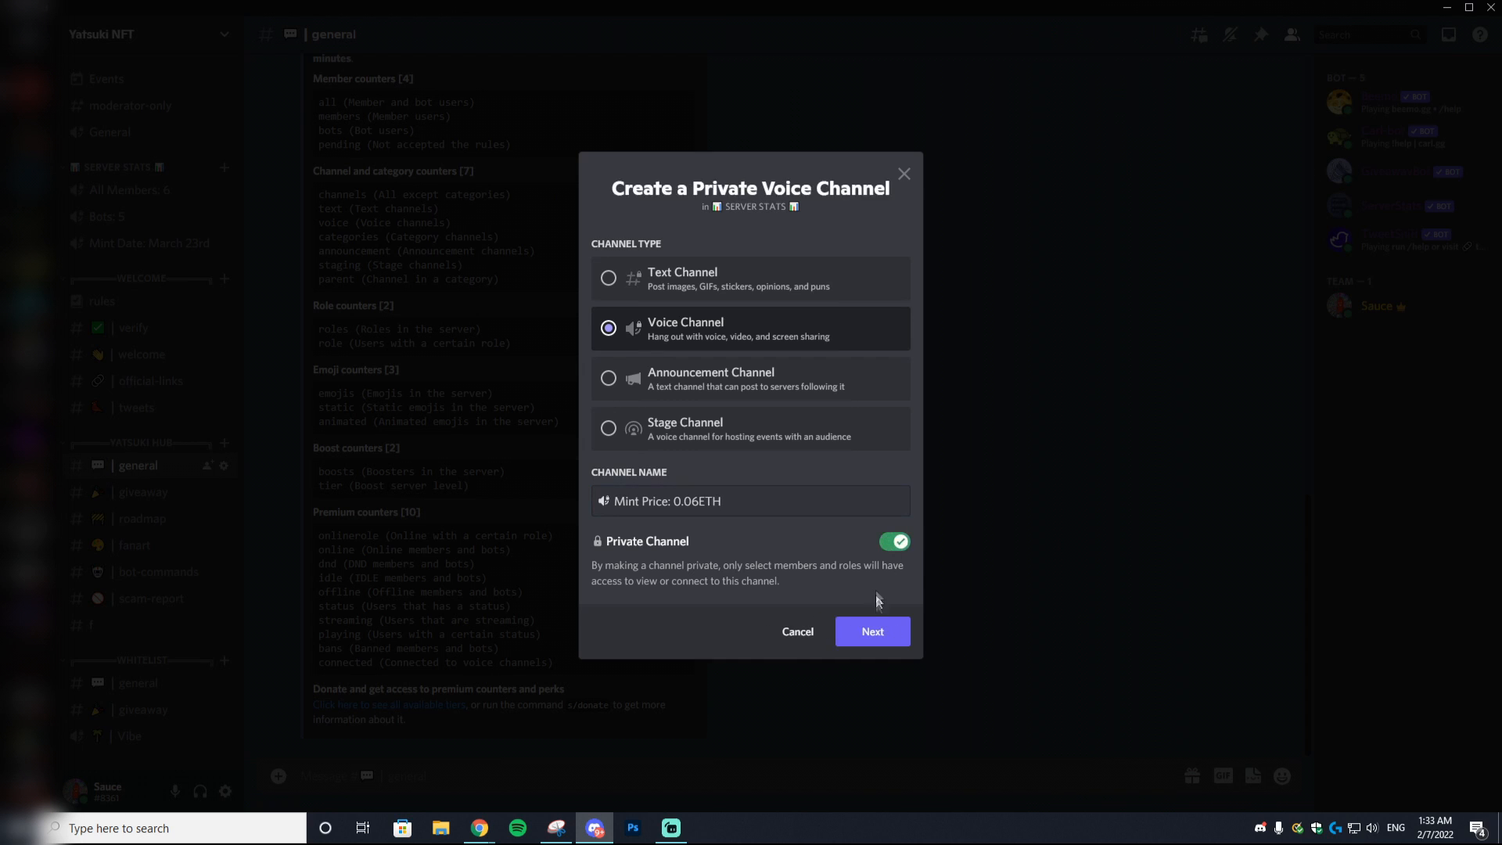
{"action": "left_click", "coordinate": [876, 629]}
{"action": "left_click", "coordinate": [871, 600]}
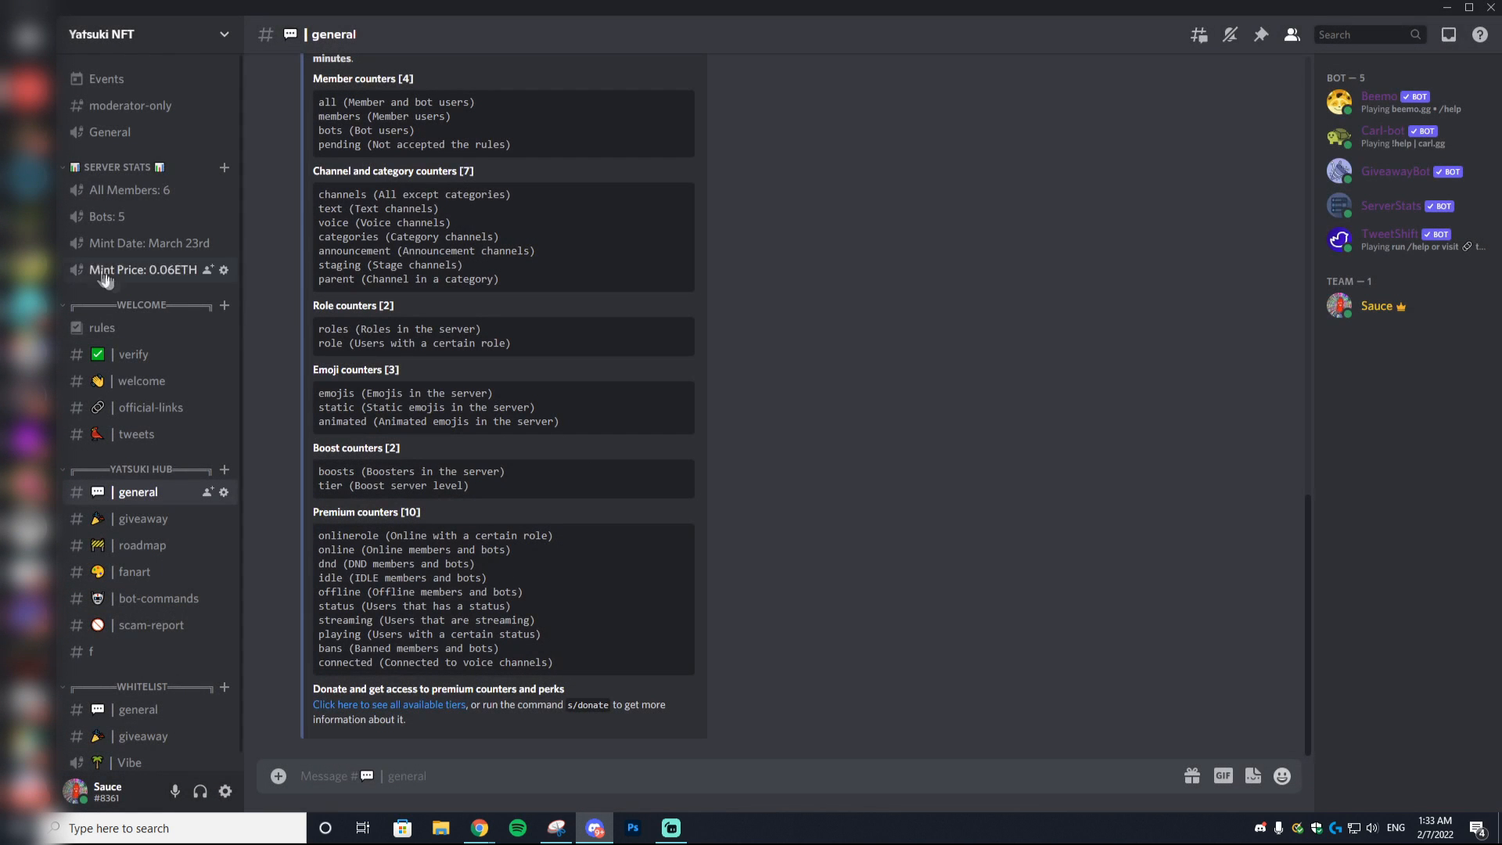